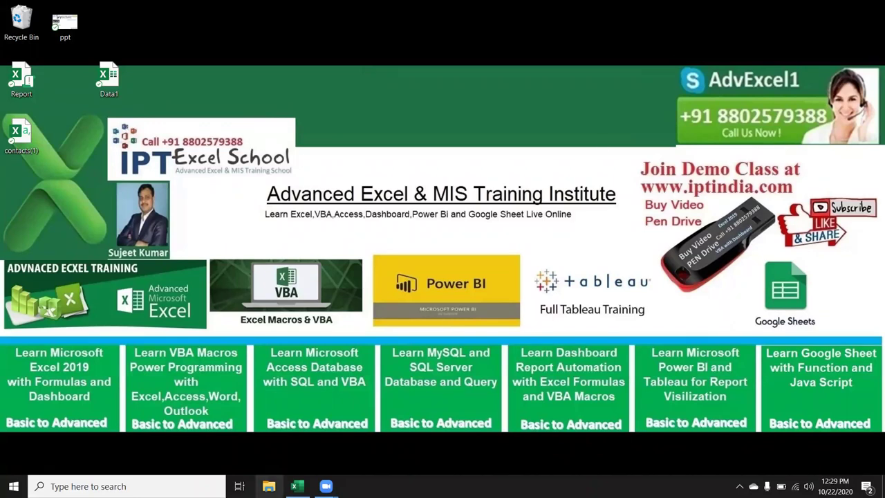
# Step: Bring the blank Book1 workbook to the front and zoom the sheet to 155%
pyautogui.click(297, 486)
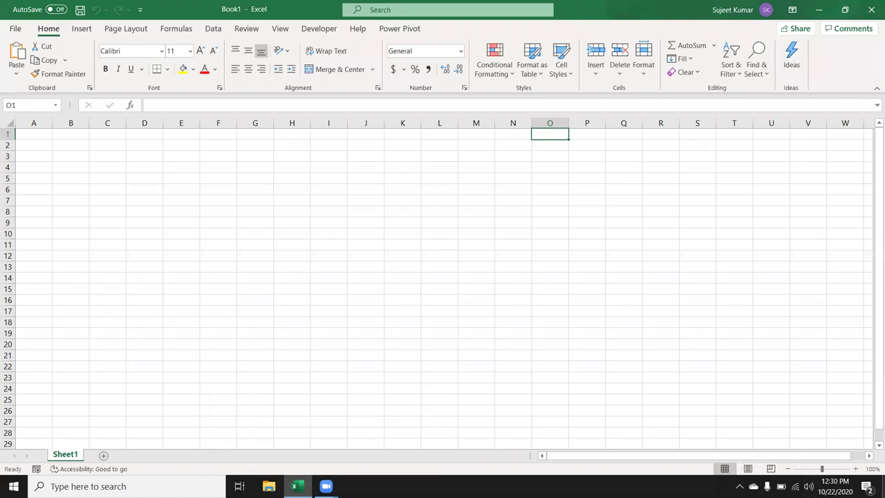
pyautogui.click(828, 468)
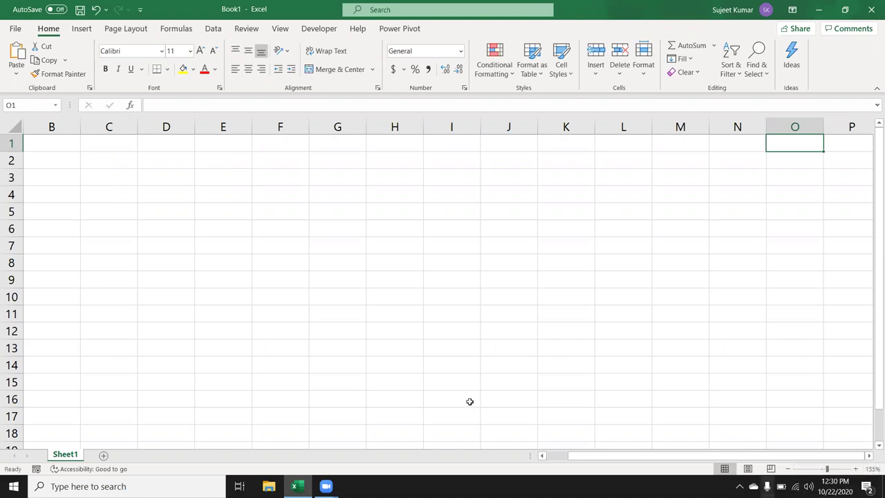
# Step: Enter 10/22 in B2 so it stores 10/22/2020 and displays 22-Oct
pyautogui.click(57, 159)
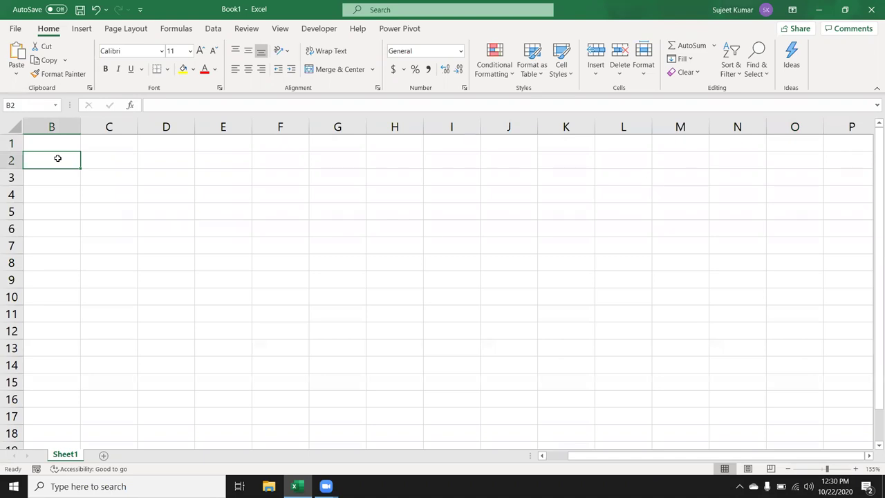
pyautogui.write('10/')
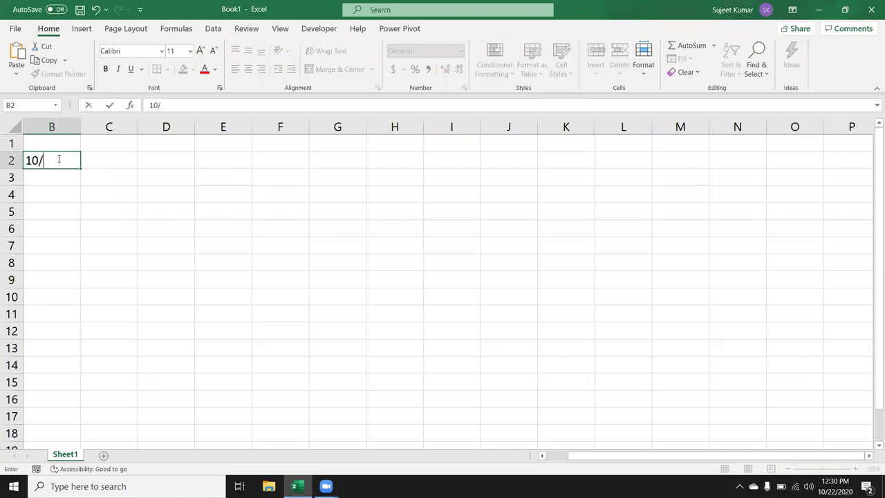
pyautogui.write('22')
pyautogui.press('Return')
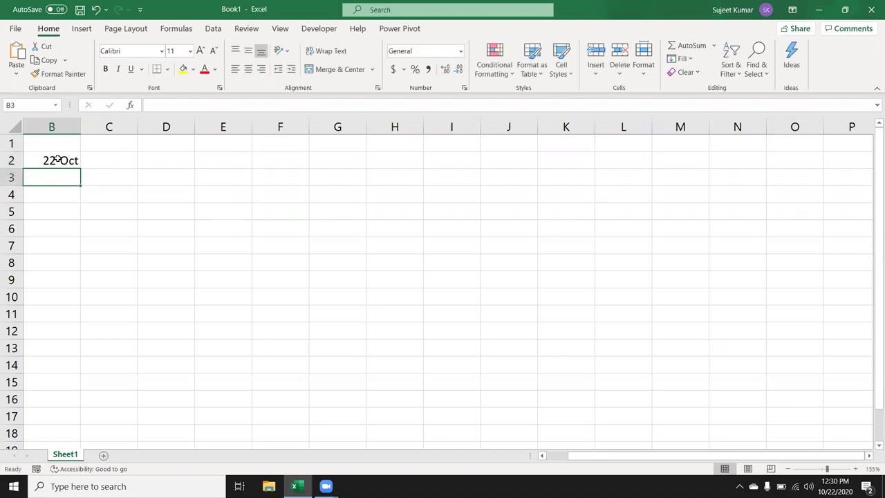
pyautogui.click(58, 159)
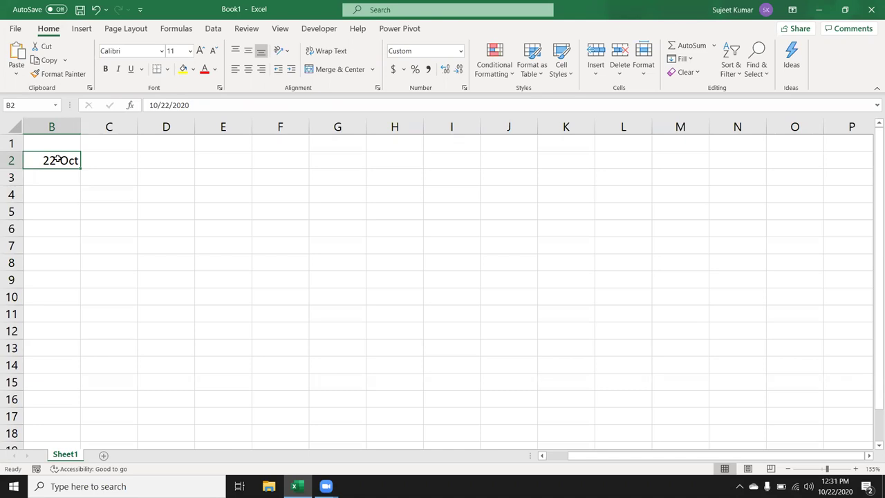
pyautogui.press('Right')
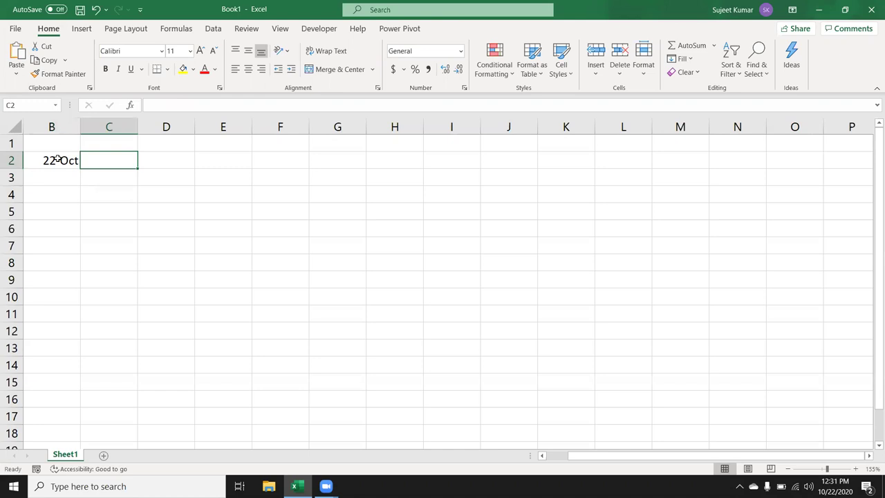
# Step: Try the dates 10/20/2020 and 20/10/0 in C2, cancelling both so C2 stays empty
pyautogui.write('10/20')
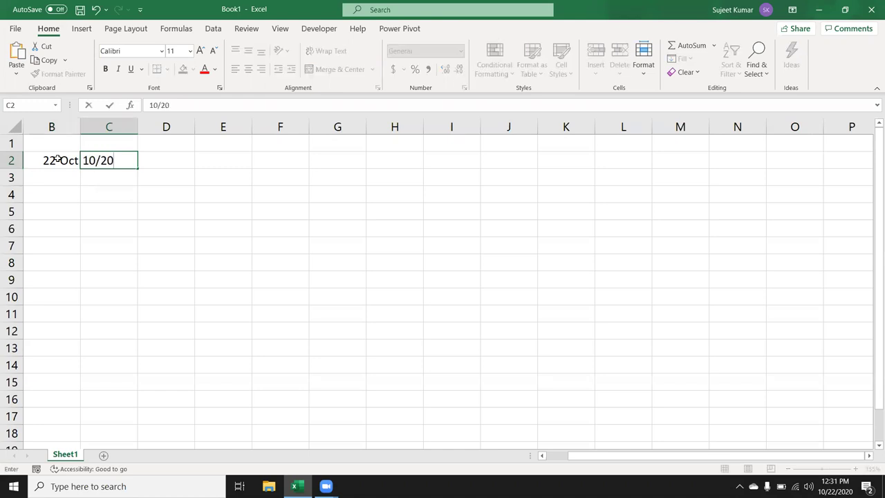
pyautogui.write('/202')
pyautogui.write('0')
pyautogui.press('Escape')
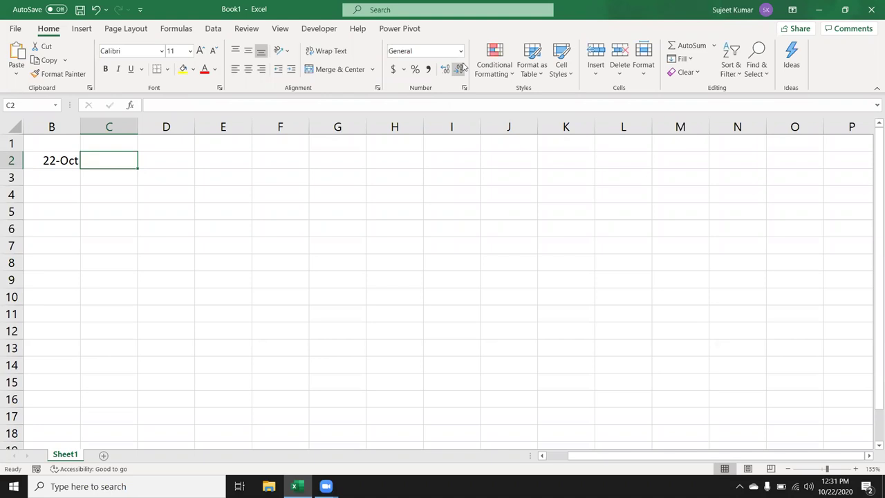
pyautogui.write('20/10/')
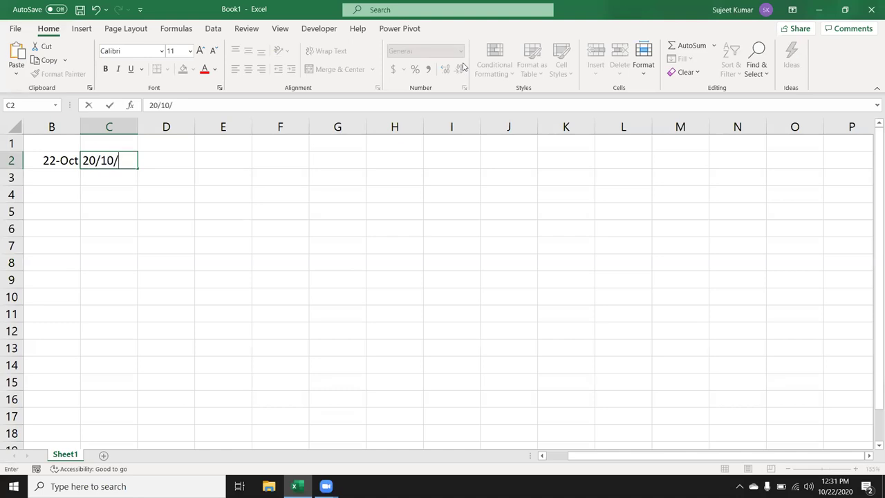
pyautogui.write('0')
pyautogui.press('BackSpace')
pyautogui.press('BackSpace')
pyautogui.press('BackSpace')
pyautogui.press('BackSpace')
pyautogui.press('BackSpace')
pyautogui.press('Return')
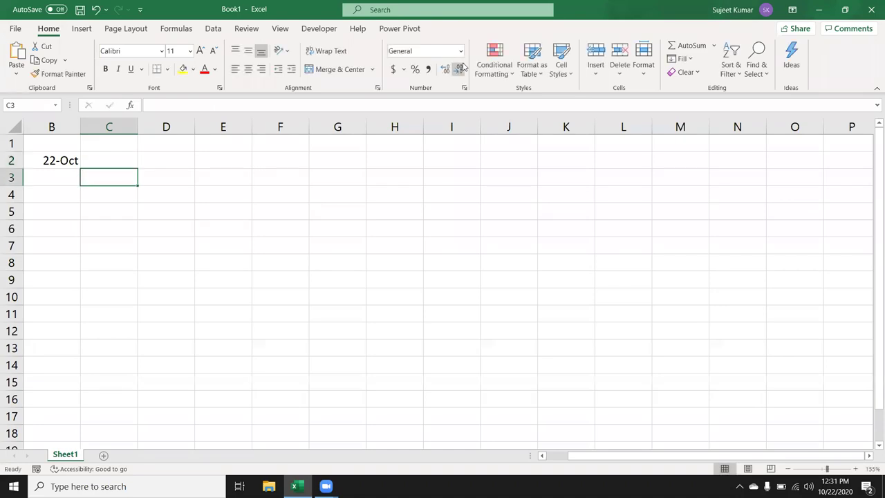
# Step: Reformat B2 with Ctrl+Shift+2 then Ctrl+Shift+3 so its date shows 22-Oct-20
pyautogui.press('Up')
pyautogui.press('Left')
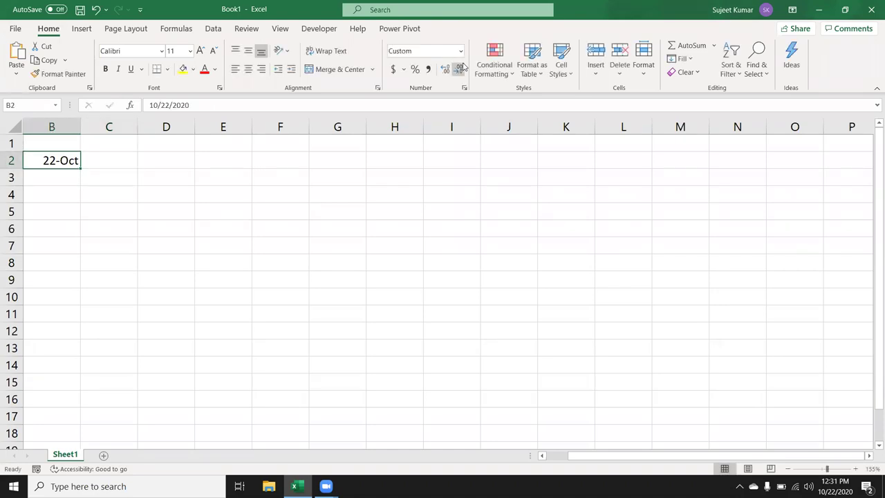
pyautogui.hotkey('ctrl', 'shift', '2')
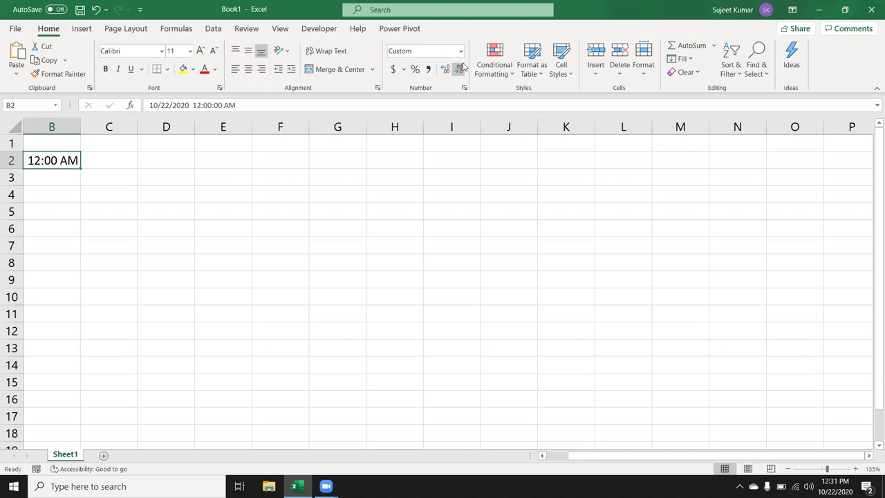
pyautogui.hotkey('ctrl', 'shift', '3')
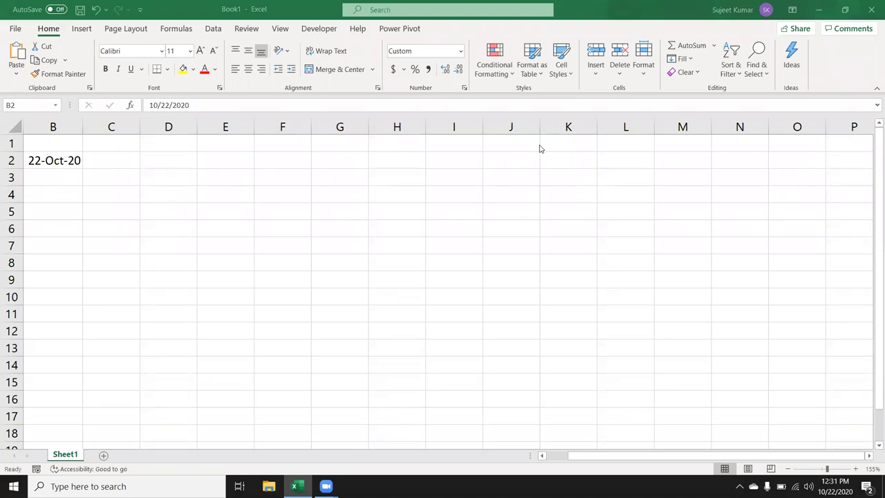
pyautogui.click(43, 162)
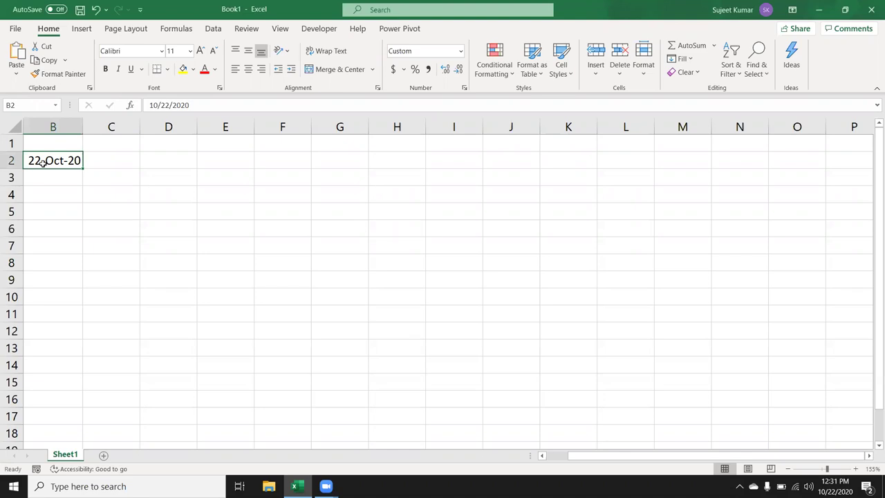
pyautogui.click(104, 190)
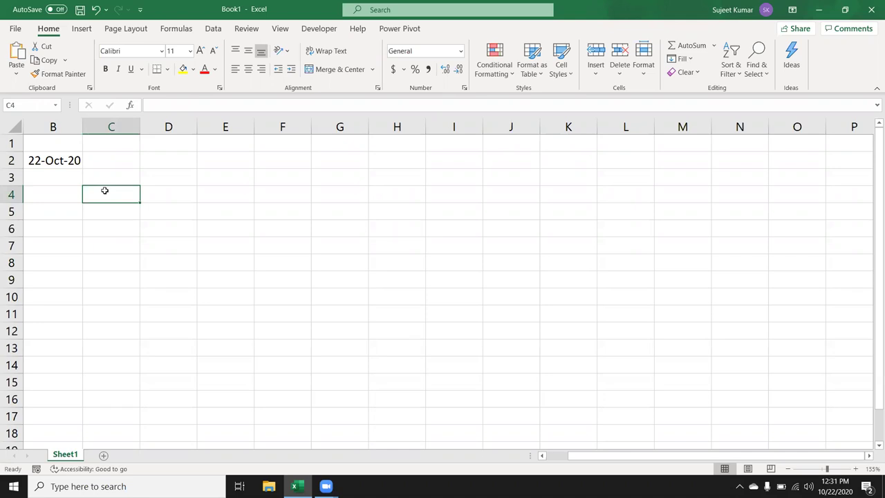
pyautogui.write('12')
pyautogui.press('BackSpace')
pyautogui.press('BackSpace')
pyautogui.write('10/12')
pyautogui.press('Return')
pyautogui.click(105, 192)
pyautogui.press('Right')
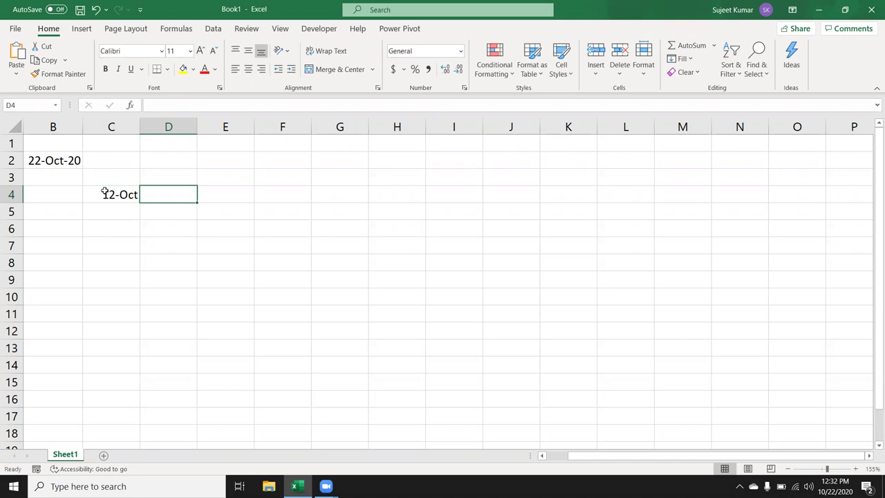
pyautogui.click(104, 192)
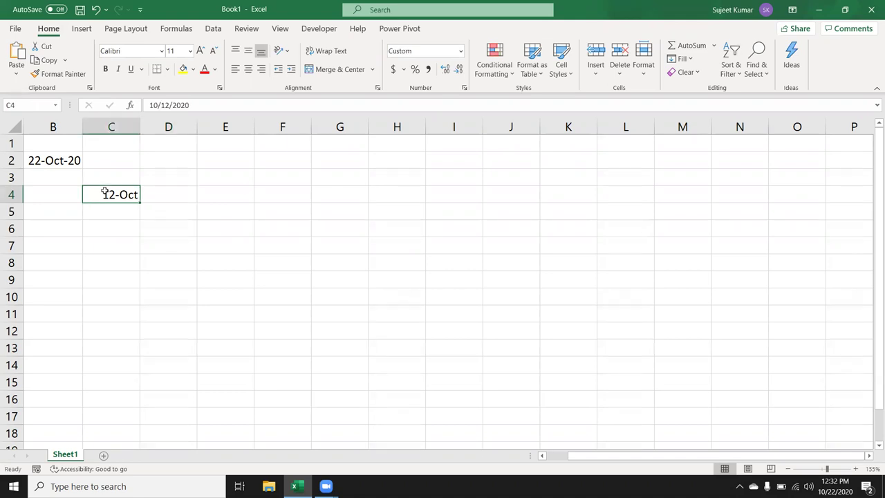
pyautogui.doubleClick(109, 194)
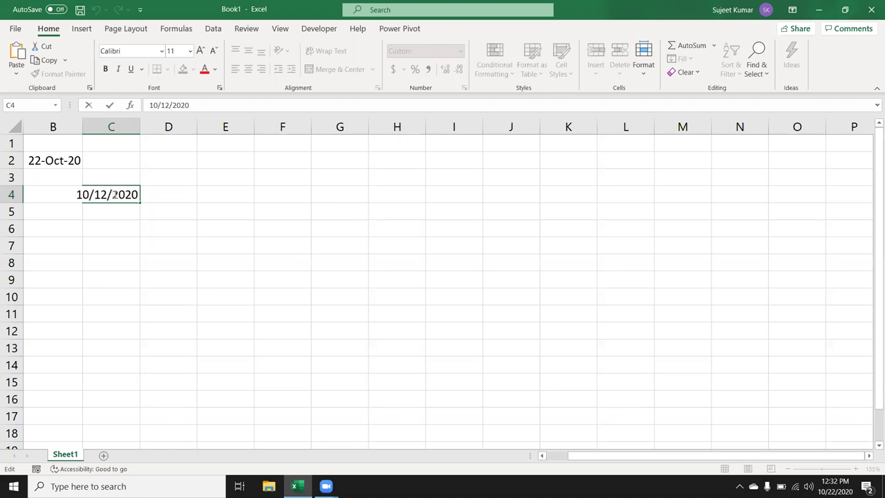
pyautogui.press('Return')
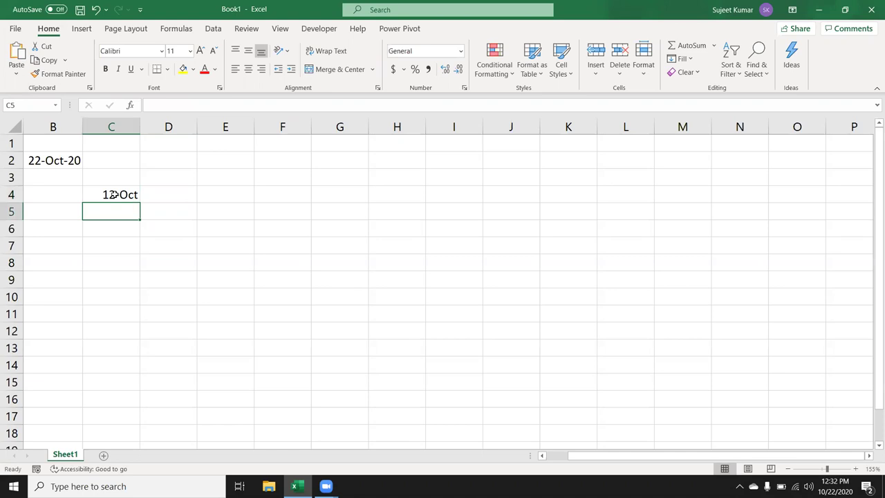
pyautogui.click(112, 194)
pyautogui.press('Delete')
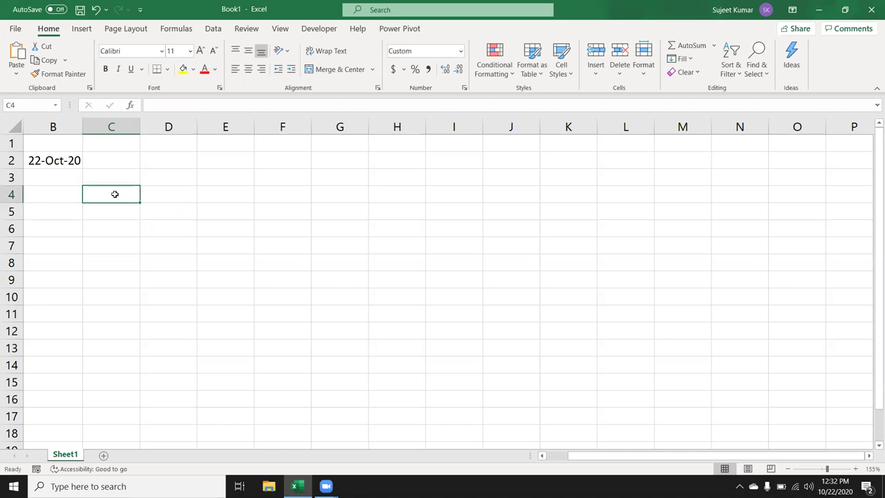
pyautogui.press('Up')
pyautogui.press('Up')
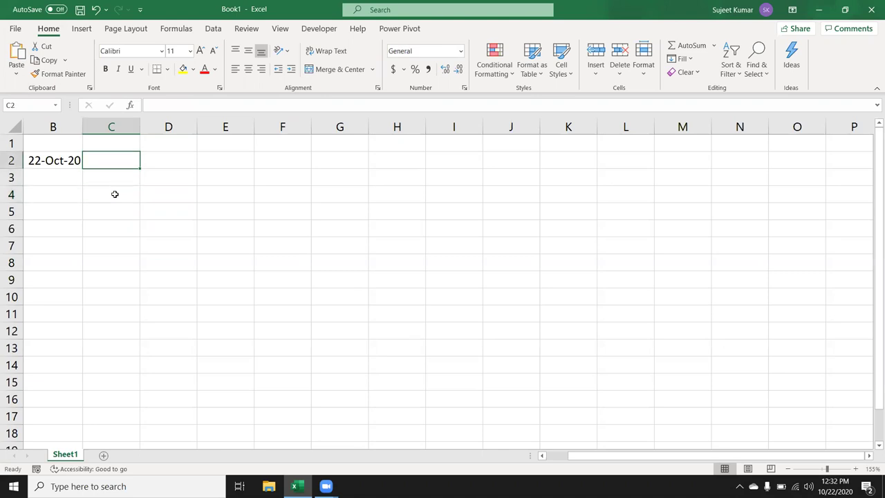
# Step: Enter =DATE(2020,10,22) in C2 so it shows 10/22/2020
pyautogui.write('=date')
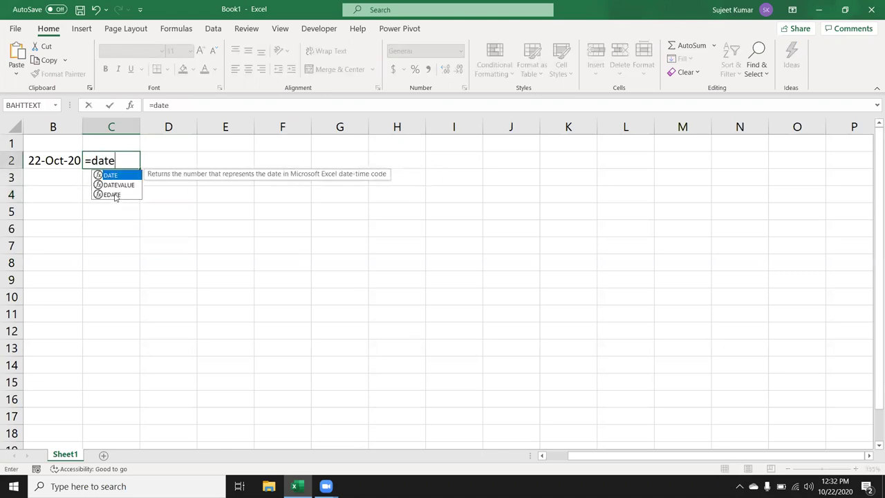
pyautogui.press('Tab')
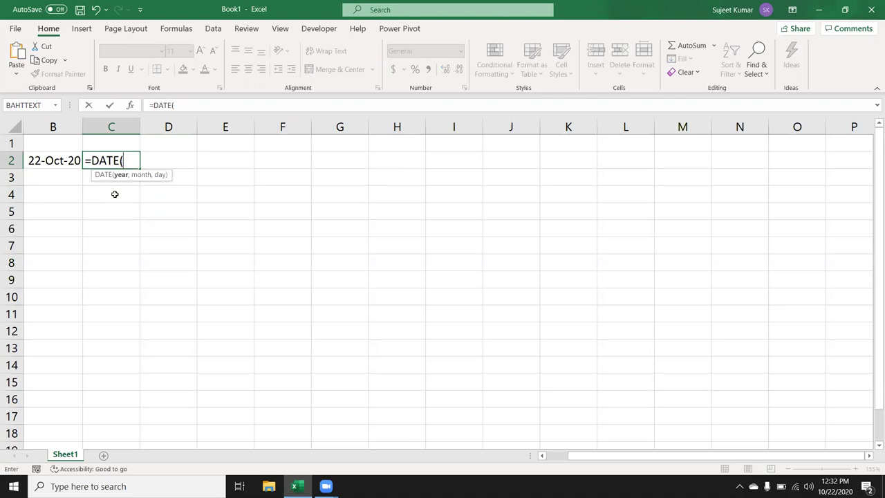
pyautogui.write('2020,10,22')
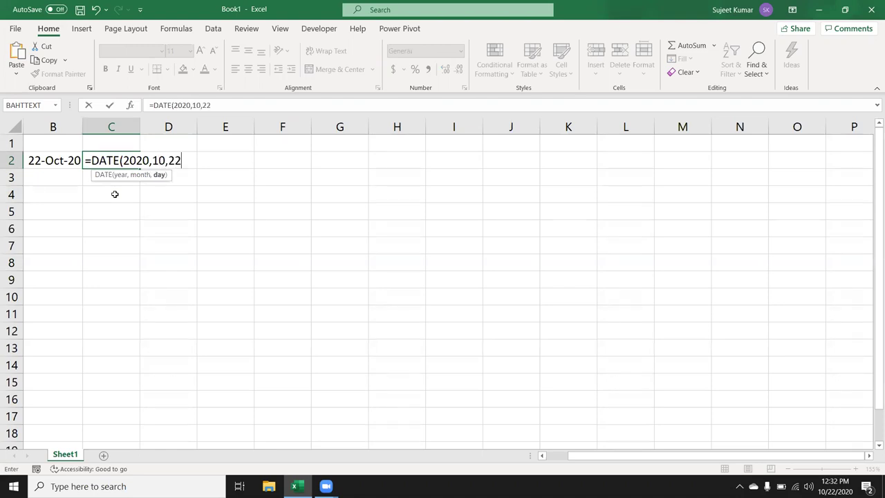
pyautogui.write(')')
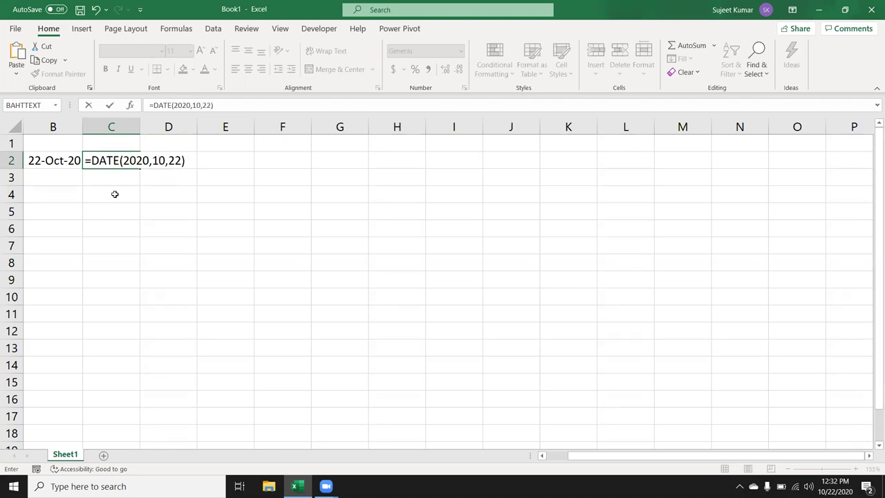
pyautogui.press('Return')
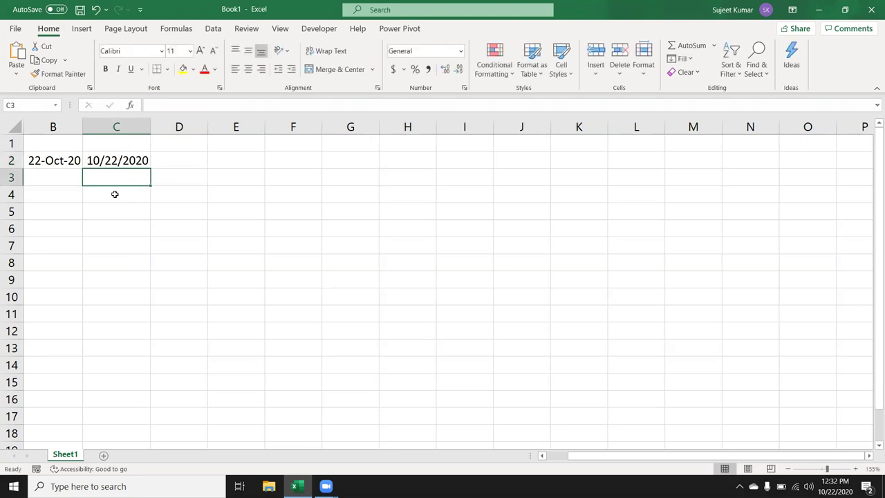
pyautogui.press('Up')
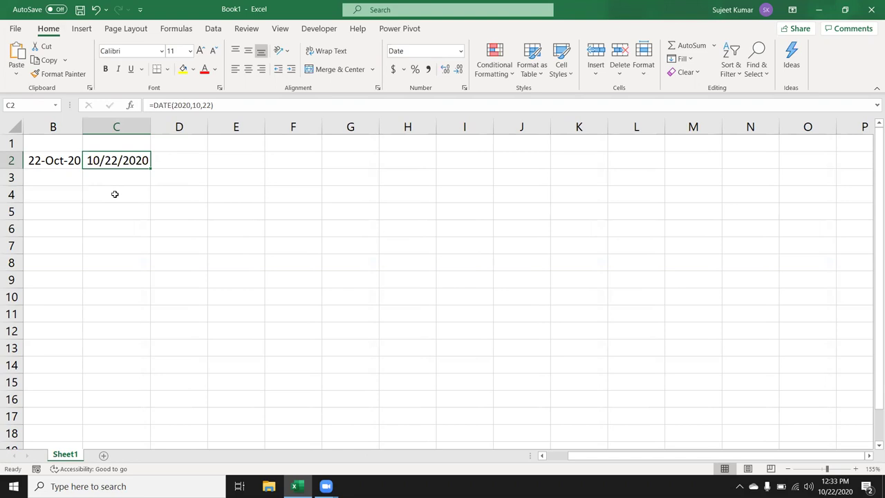
pyautogui.press('Right')
pyautogui.press('Left')
# Step: Enter =YEAR(C2) in D2, returning 2020
pyautogui.press('Up')
pyautogui.press('Right')
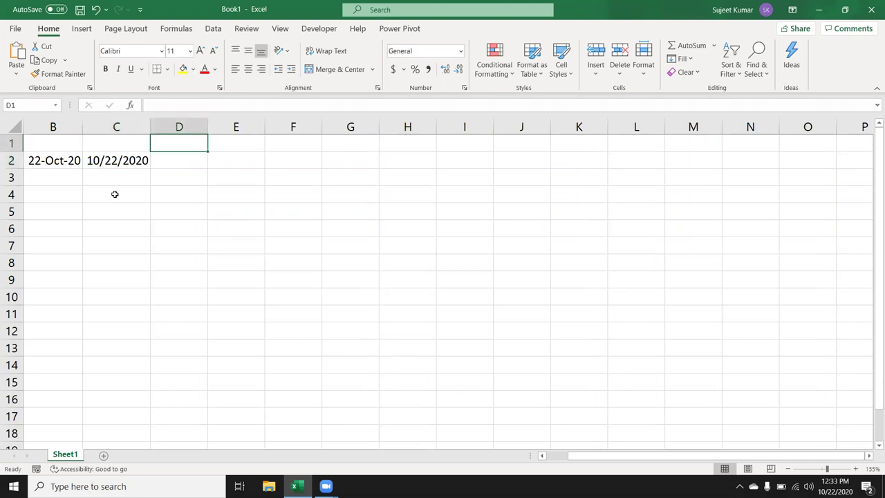
pyautogui.press('Down')
pyautogui.write('=yea')
pyautogui.press('Tab')
pyautogui.press('Left')
pyautogui.press('Return')
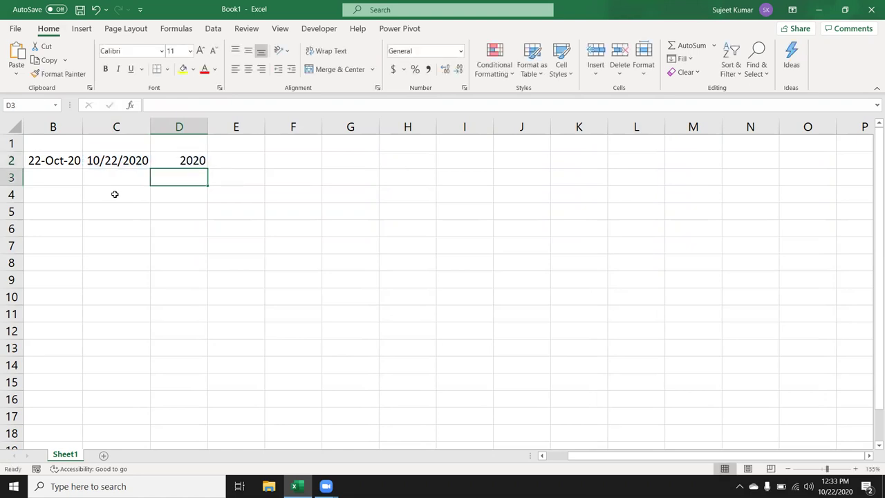
pyautogui.press('Up')
pyautogui.press('Right')
# Step: Enter =MONTH(C2) in E2 and =DAY(C2) in F2, returning 10 and 22
pyautogui.write('=')
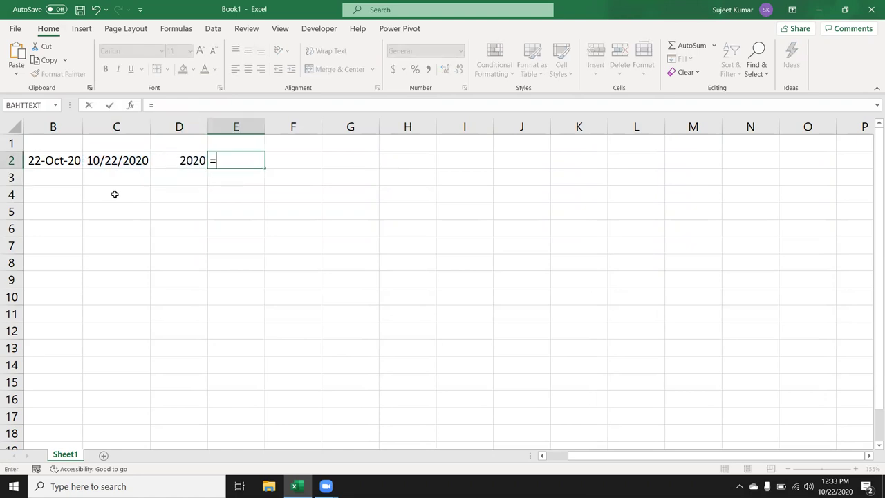
pyautogui.write('mon')
pyautogui.press('Tab')
pyautogui.write('C2')
pyautogui.hotkey('ctrl', 'Return')
pyautogui.press('Right')
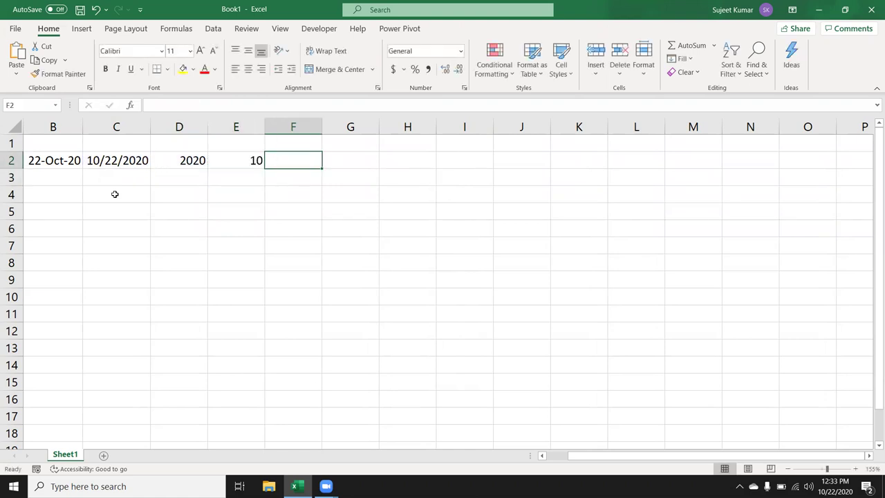
pyautogui.write('=day')
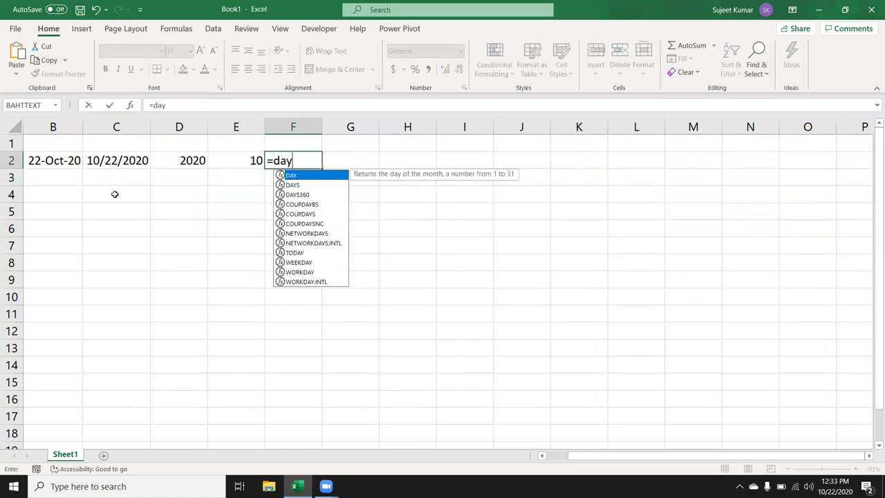
pyautogui.press('Tab')
pyautogui.press('Left')
pyautogui.press('Left')
pyautogui.press('Left')
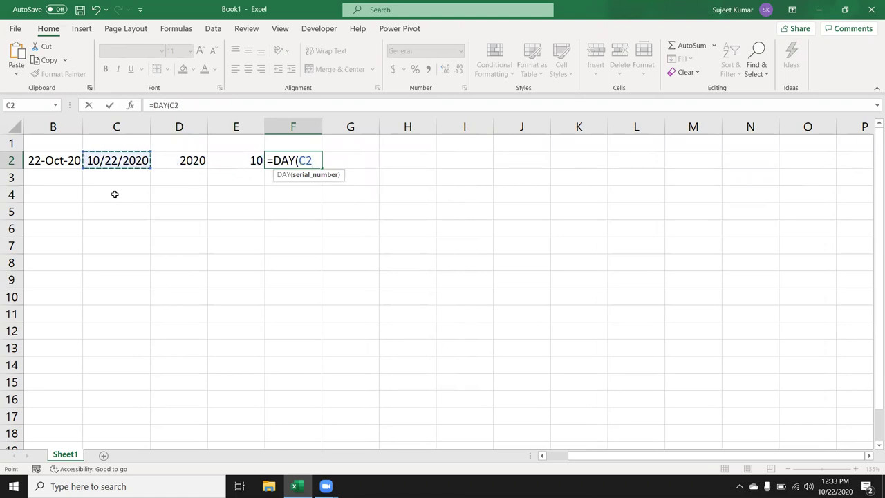
pyautogui.press('Return')
pyautogui.press('Up')
pyautogui.press('Right')
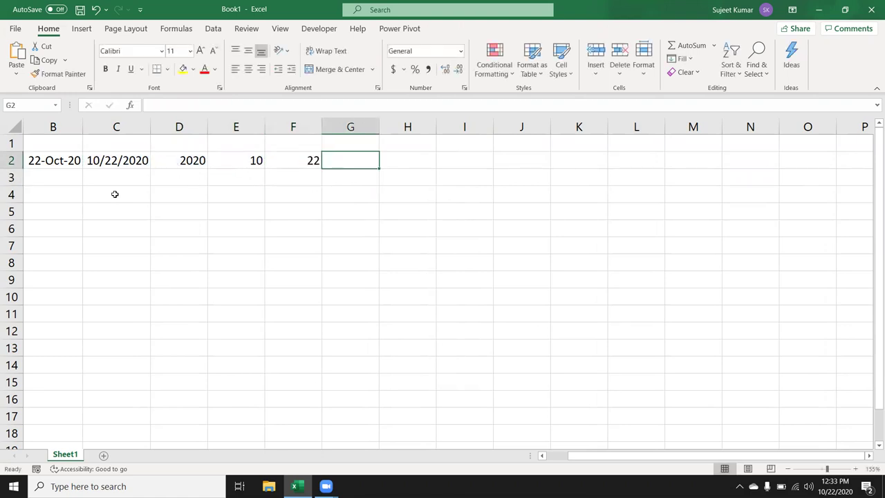
# Step: In G2, build =DATE(D2,E2,F2 from the year, month and day cells
pyautogui.write('=da')
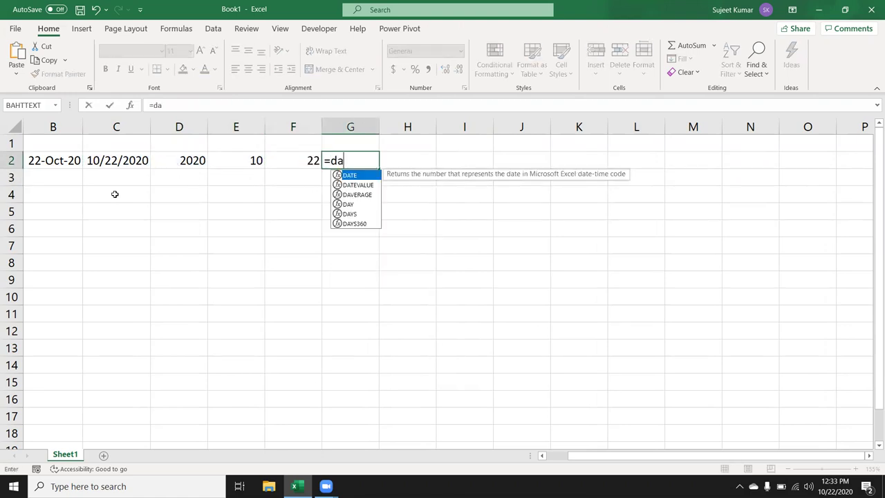
pyautogui.write('te')
pyautogui.press('Tab')
pyautogui.press('Left')
pyautogui.press('Left')
pyautogui.press('Left')
pyautogui.write(',')
pyautogui.press('Left')
pyautogui.press('Left')
pyautogui.write(',')
pyautogui.press('Left')
pyautogui.press('Left')
pyautogui.press('Right')
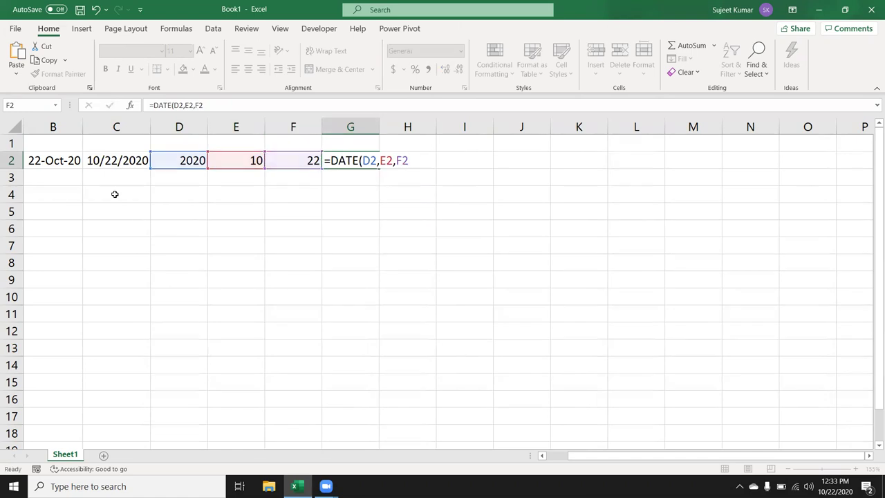
pyautogui.press('Return')
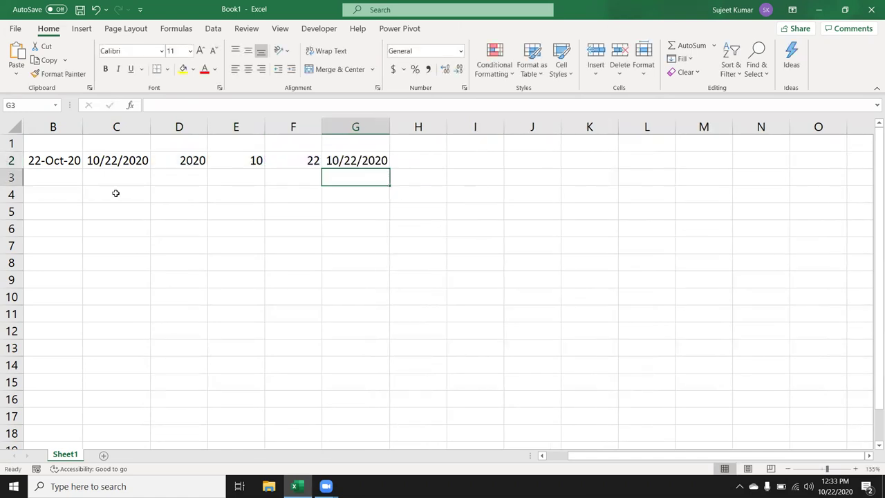
# Step: Enter =TODAY() in C4, which shows 22-Oct
pyautogui.click(116, 193)
pyautogui.write('=tof')
pyautogui.press('BackSpace')
pyautogui.press('Tab')
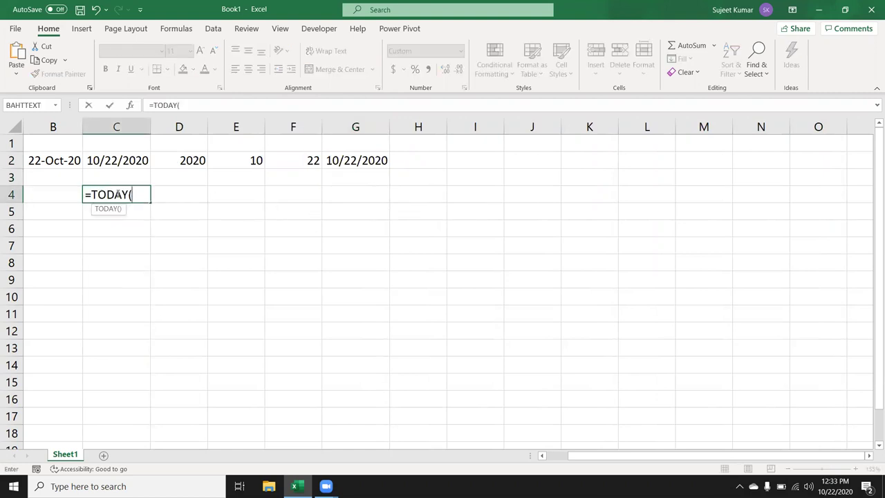
pyautogui.write(')')
pyautogui.hotkey('ctrl', 'Return')
pyautogui.press('Return')
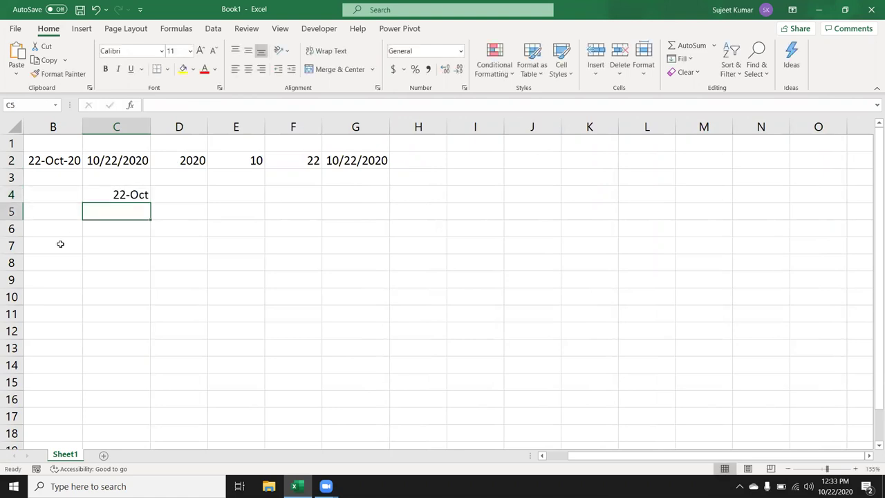
# Step: Try =NOW() in C5, then delete it and move to D4
pyautogui.write('=now')
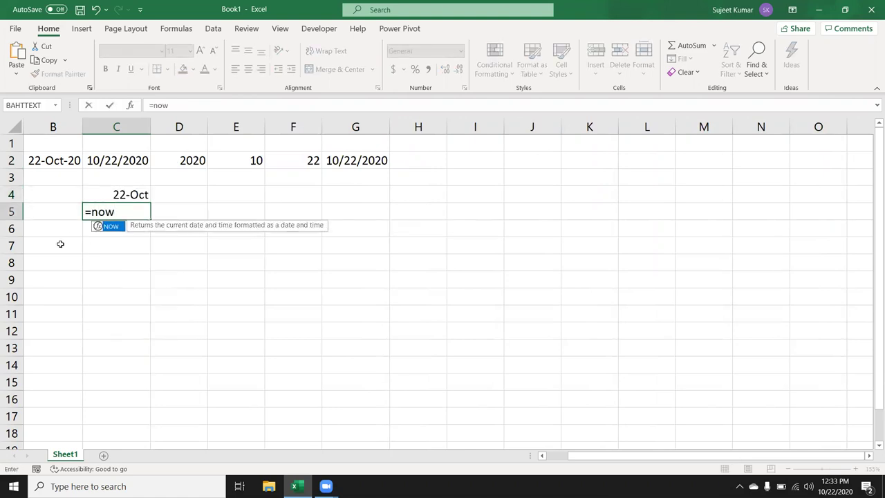
pyautogui.press('Tab')
pyautogui.write(')')
pyautogui.press('Return')
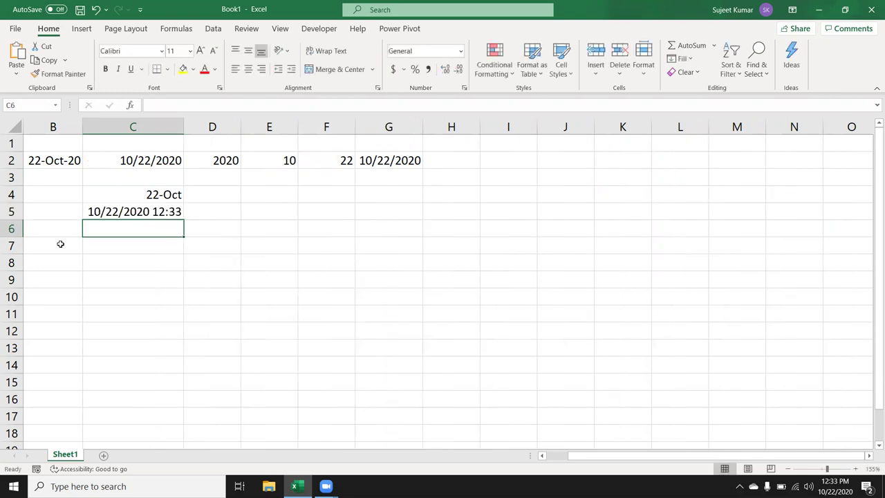
pyautogui.press('Up')
pyautogui.press('Delete')
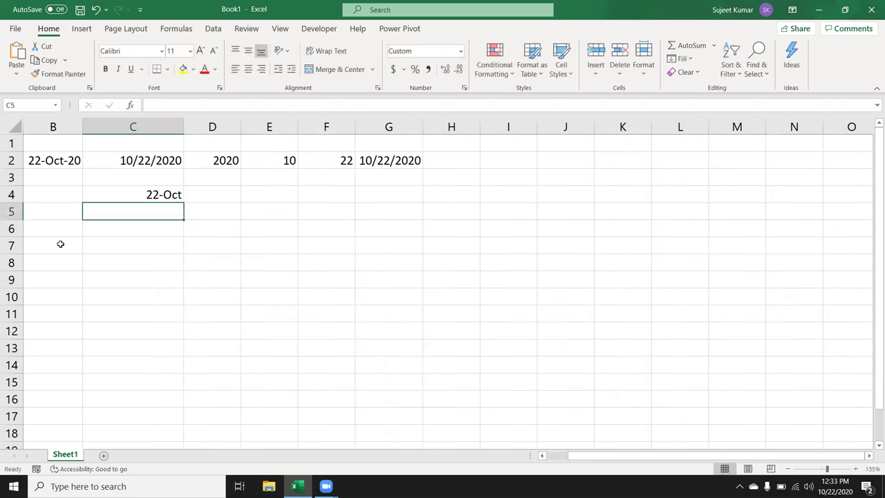
pyautogui.press('Up')
pyautogui.press('Right')
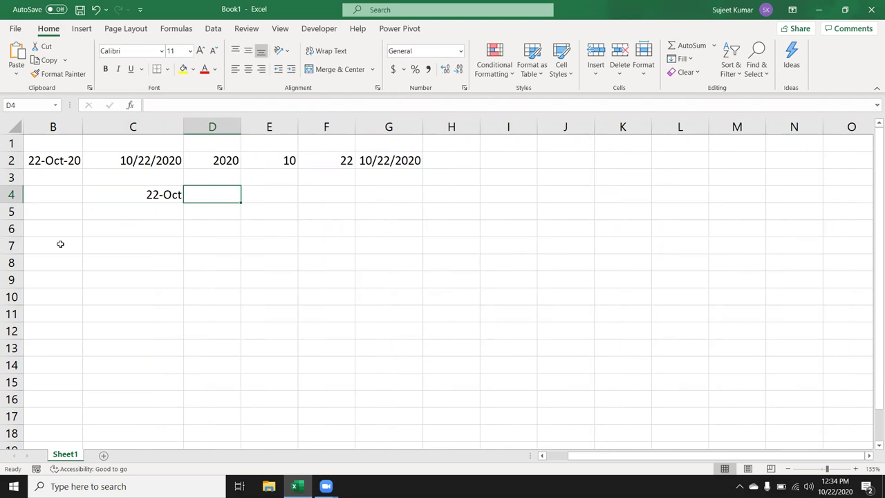
# Step: Put 20 in D4 and =C4+D4 in E4, giving 11-Nov
pyautogui.write('20')
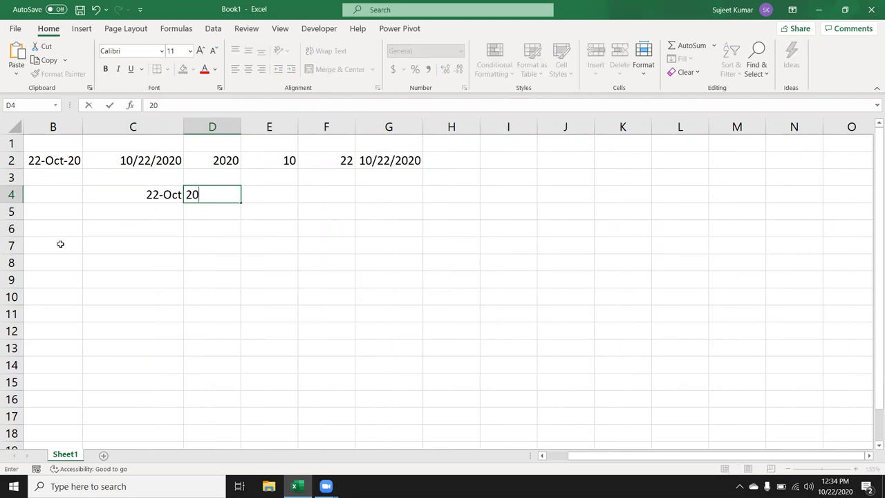
pyautogui.press('Return')
pyautogui.press('Up')
pyautogui.press('Right')
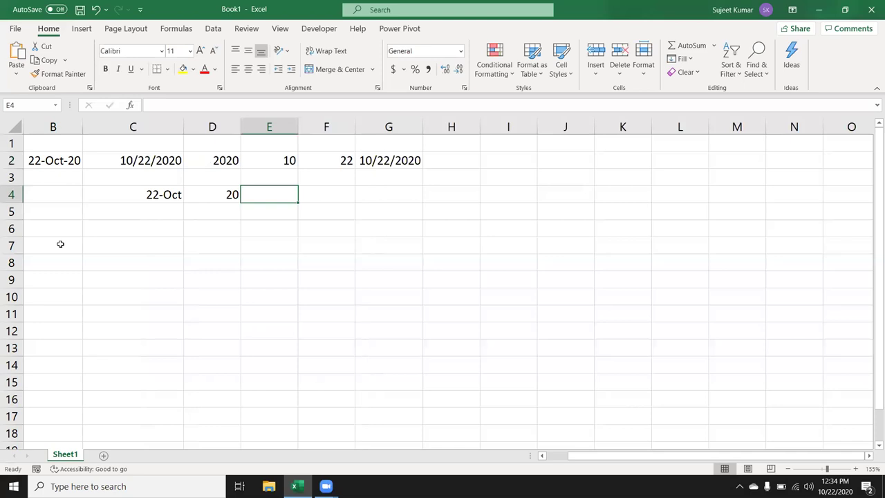
pyautogui.write('=')
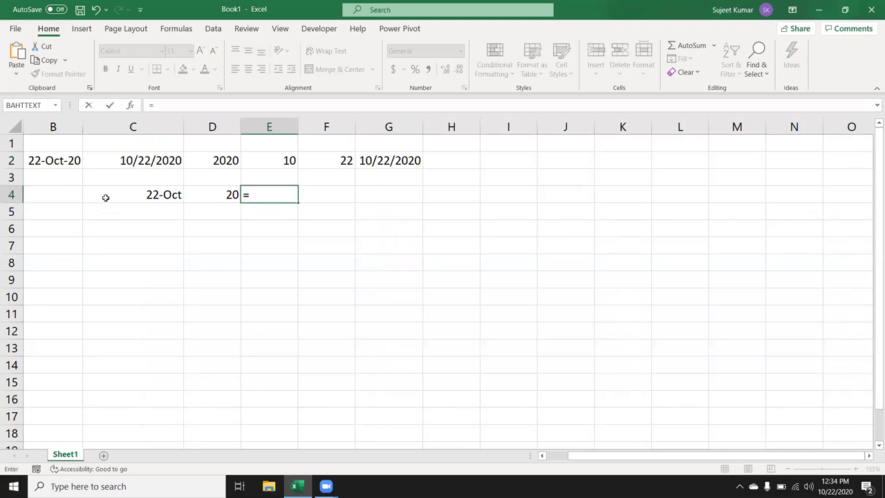
pyautogui.click(106, 198)
pyautogui.write('+')
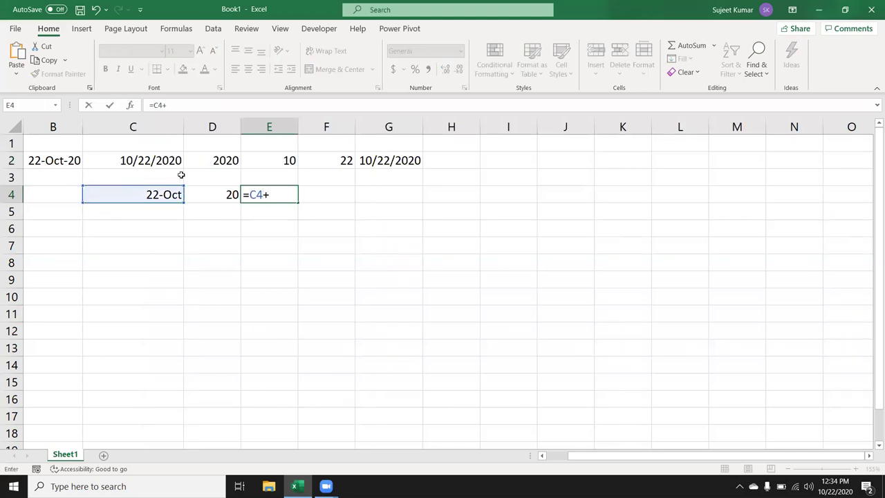
pyautogui.click(200, 195)
pyautogui.press('Return')
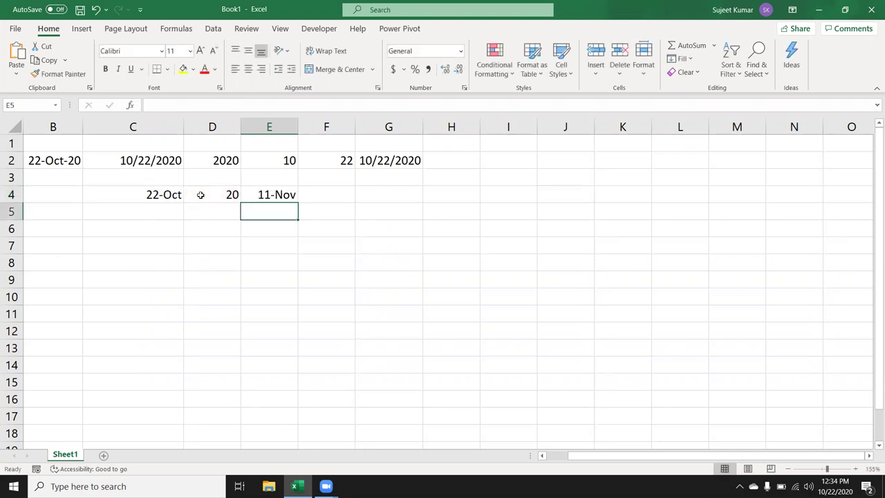
# Step: Fill C4's TODAY formula down into C5 with Ctrl+D
pyautogui.press('Left')
pyautogui.press('Left')
pyautogui.hotkey('ctrl', 'd')
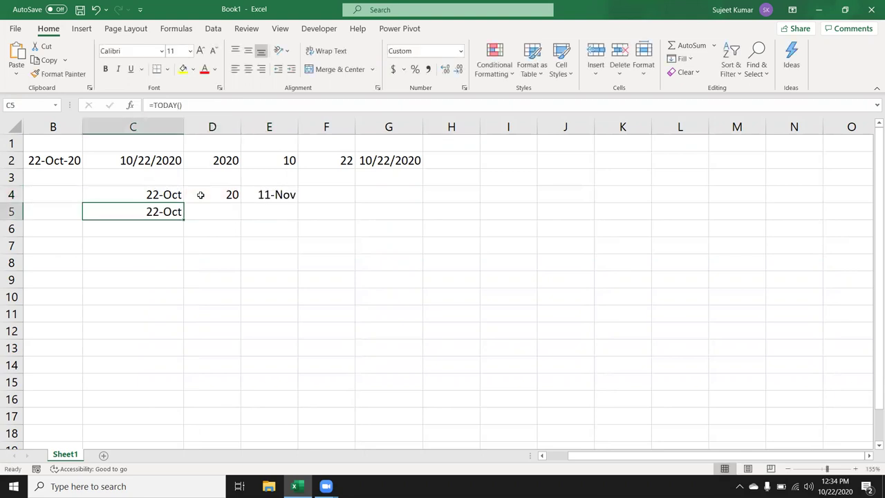
pyautogui.press('Right')
# Step: Put 3 months in D5 and =EDATE(C5,D5) in E5
pyautogui.write('30')
pyautogui.press('BackSpace')
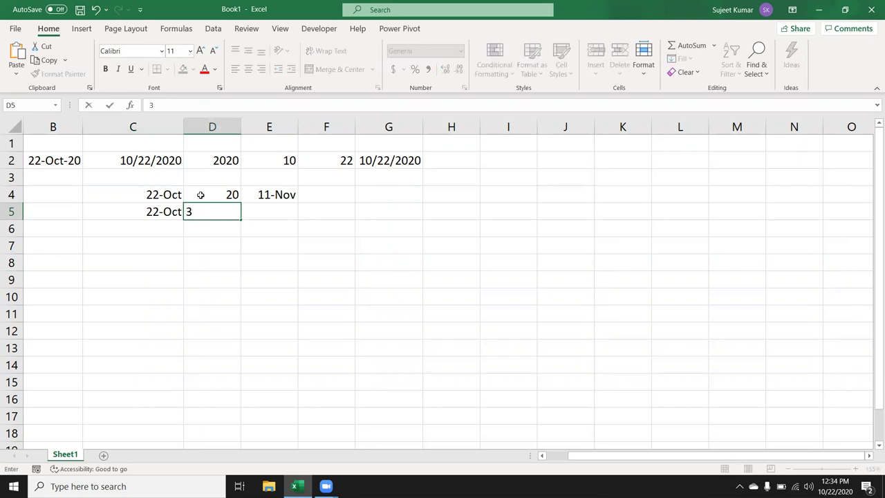
pyautogui.press('Tab')
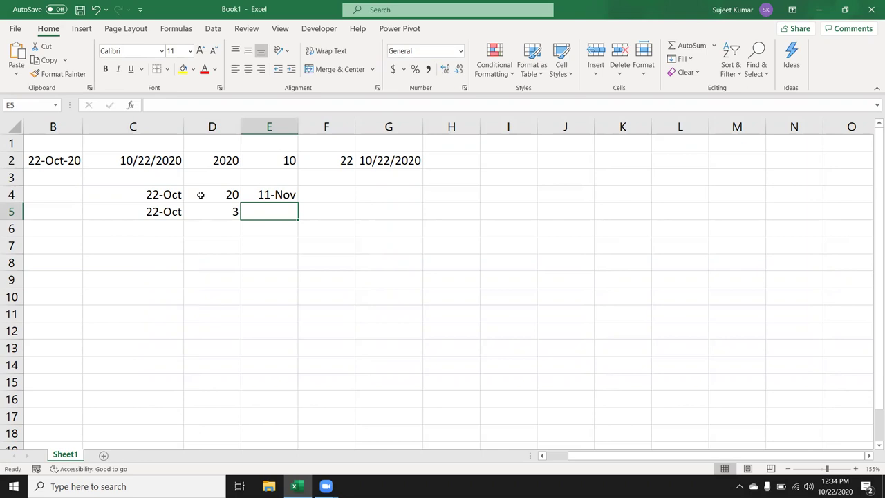
pyautogui.write('=ed')
pyautogui.press('Tab')
pyautogui.press('Left')
pyautogui.press('Left')
pyautogui.write(',')
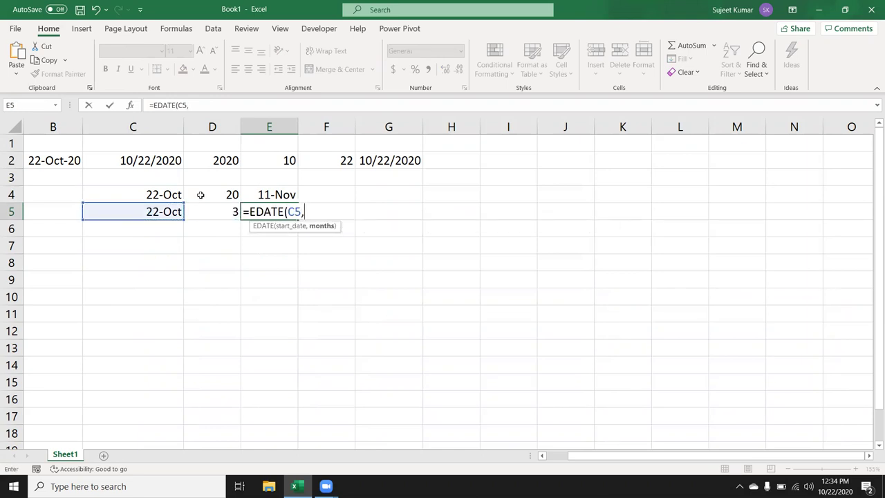
pyautogui.press('Left')
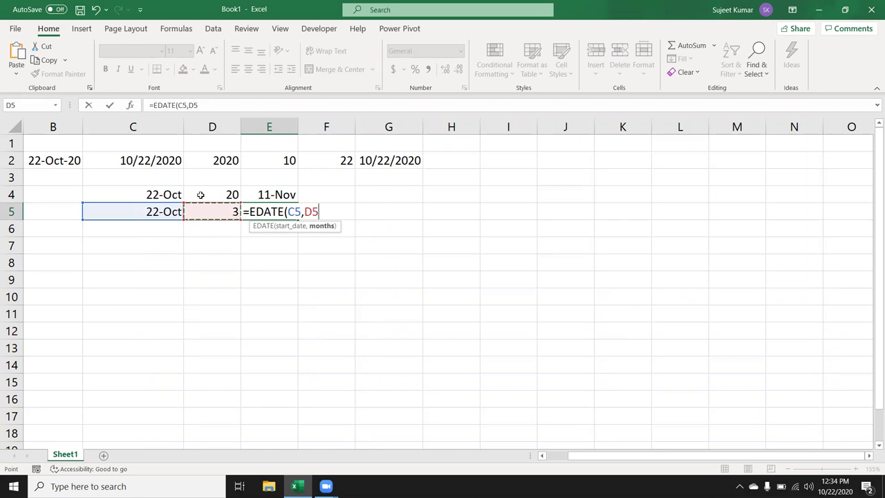
pyautogui.write(')')
pyautogui.press('Return')
# Step: Toggle E5 between date format and General, revealing serial 44218
pyautogui.press('Up')
pyautogui.hotkey('ctrl', 'shift', '3')
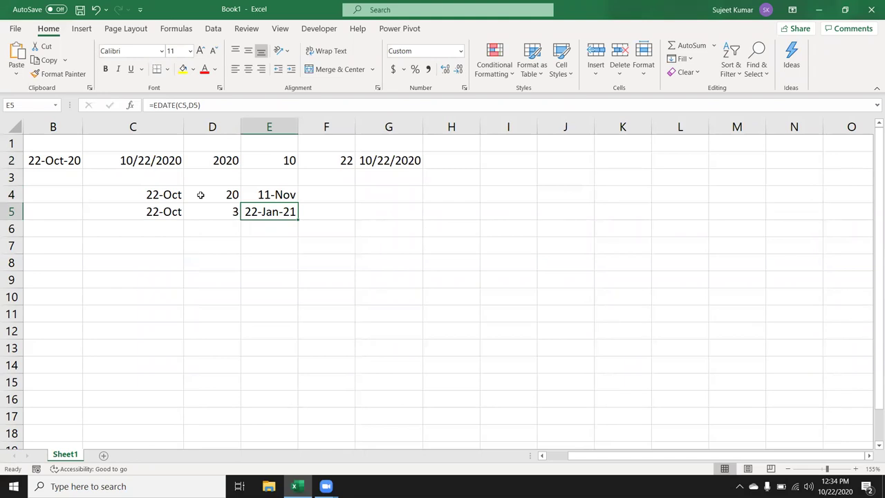
pyautogui.press('Right')
pyautogui.press('Left')
pyautogui.hotkey('ctrl', 'shift', '~')
# Step: Apply the date format to E5 with Ctrl+Shift+# so it reads 22-Jan-21
pyautogui.hotkey('ctrl', 'shift', '#')
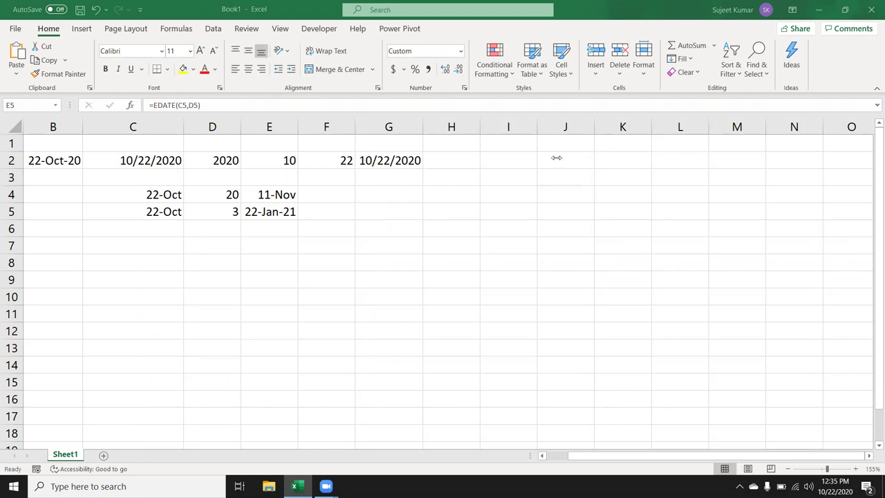
# Step: Open E5's =EDATE(C5,D5) formula for editing and recommit it unchanged
pyautogui.click(246, 211)
pyautogui.doubleClick(246, 212)
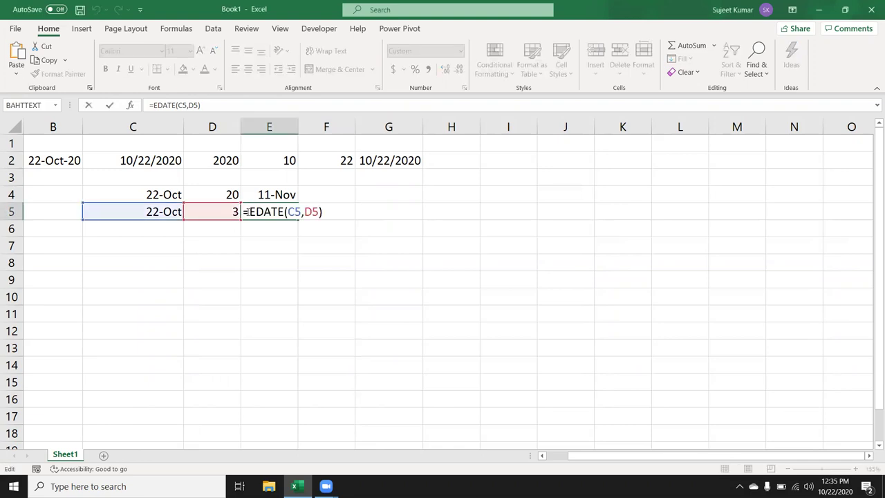
pyautogui.press('Return')
pyautogui.click(246, 211)
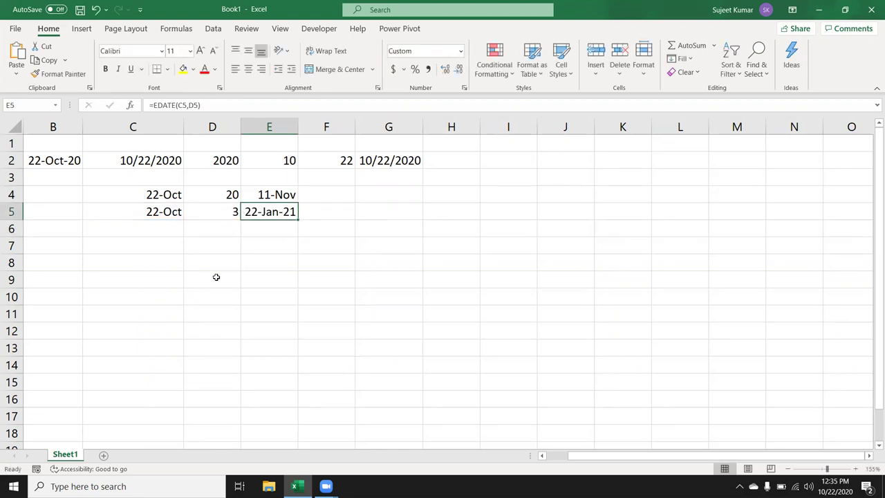
# Step: Change D5 to -3 so E5's EDATE returns 22-Jul-20, then check both cells
pyautogui.press('Left')
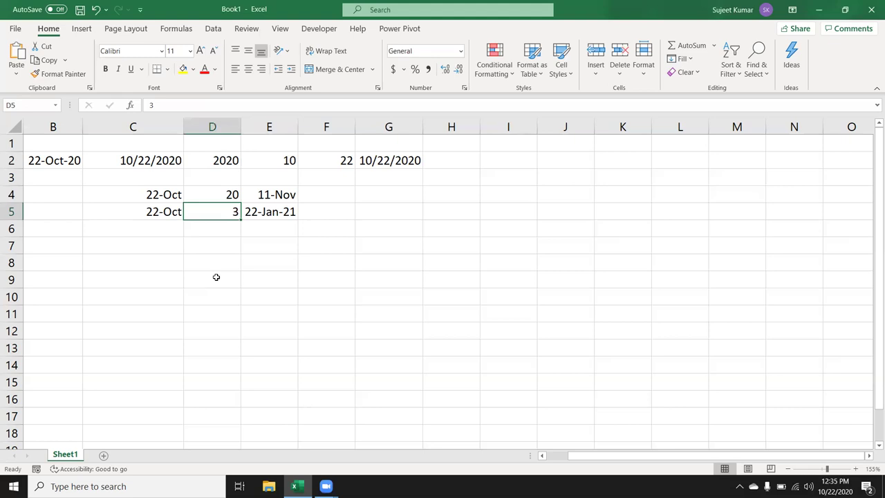
pyautogui.write('-3')
pyautogui.press('Return')
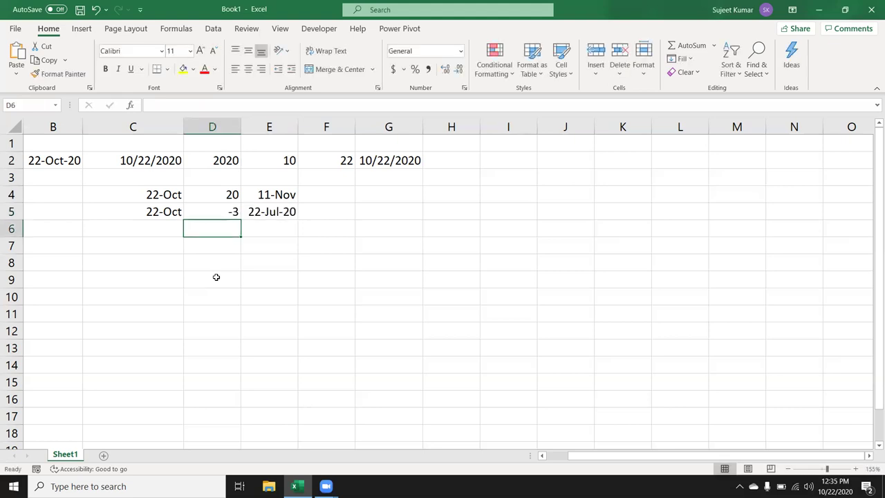
pyautogui.press('Up')
pyautogui.press('Right')
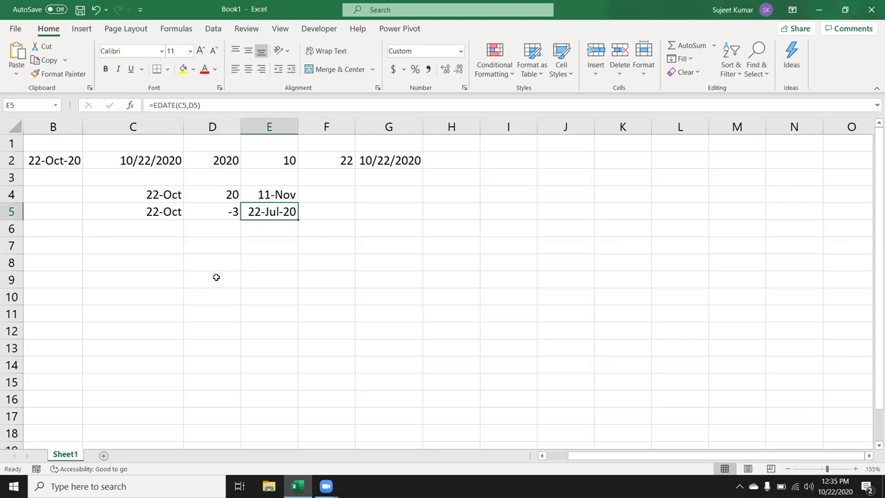
pyautogui.press('Left')
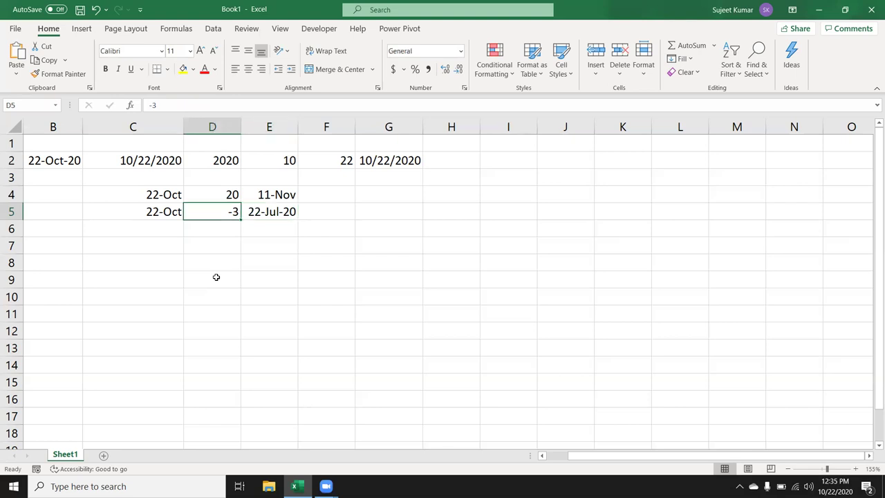
pyautogui.press('Right')
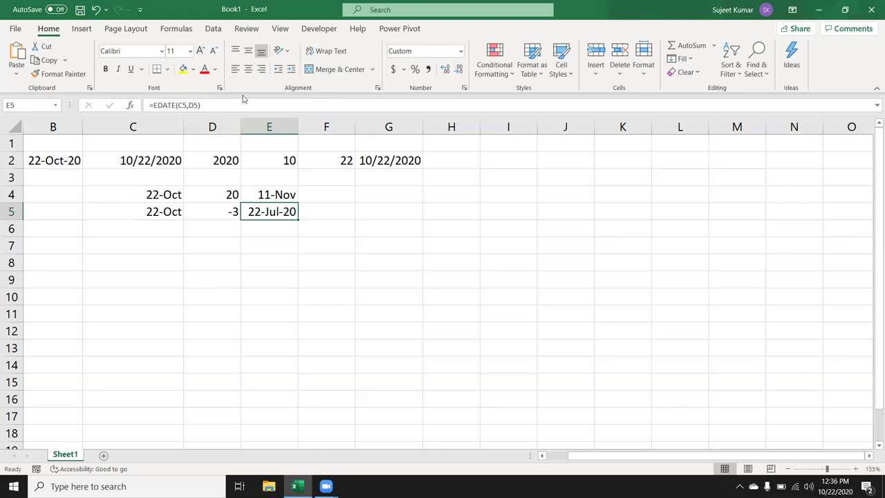
# Step: Fill the 22-Oct date down into C6 and enter 2, 5 and 22 in D6:F6
pyautogui.click(156, 225)
pyautogui.hotkey('ctrl', 'd')
pyautogui.press('Right')
pyautogui.write('2')
pyautogui.press('Tab')
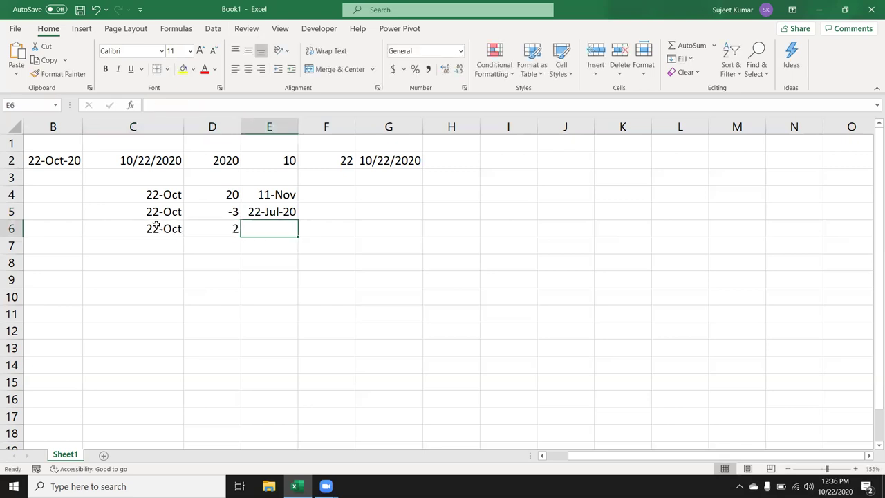
pyautogui.write('m')
pyautogui.press('BackSpace')
pyautogui.write('5')
pyautogui.press('Tab')
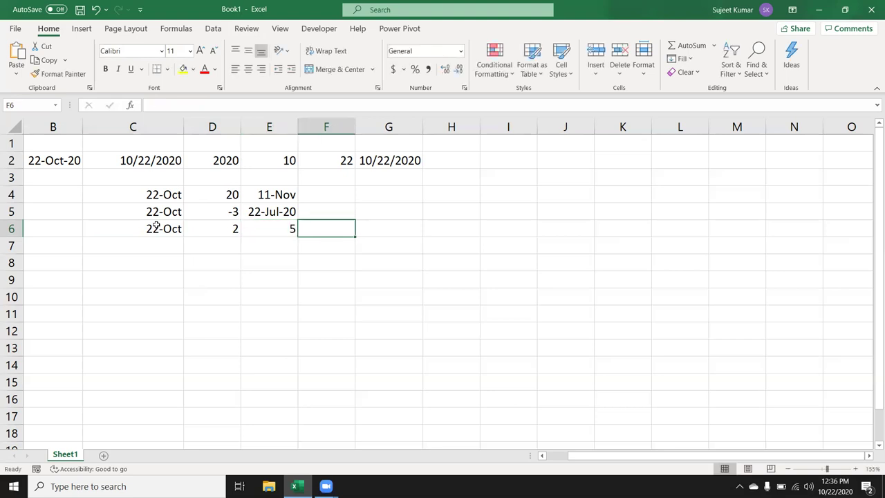
pyautogui.write('22')
pyautogui.press('Return')
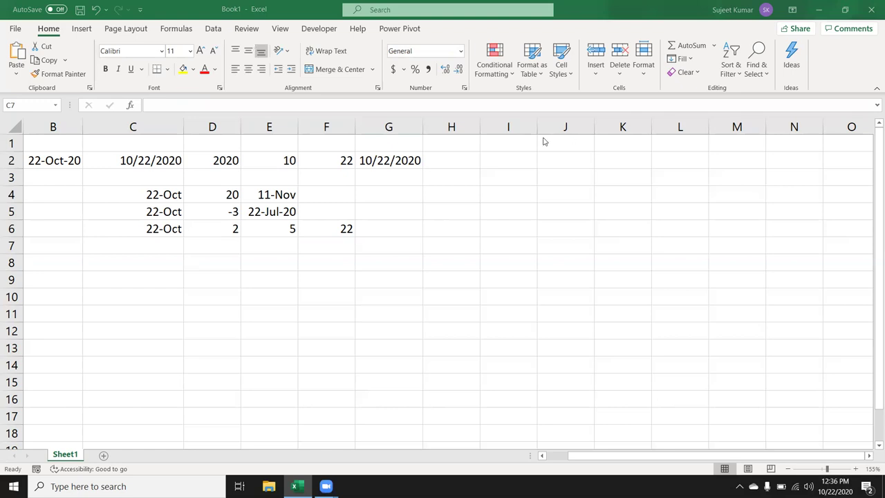
# Step: In G6, begin a DATE formula with YEAR(C6)+2 as the year argument
pyautogui.click(398, 229)
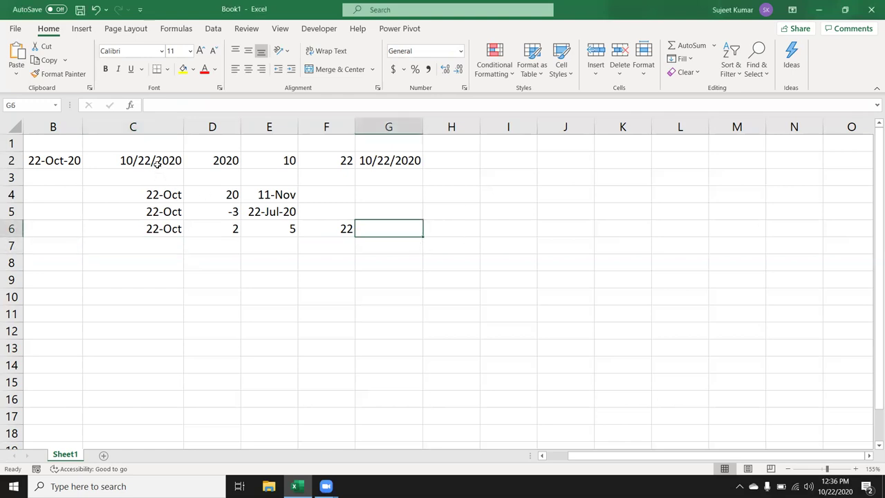
pyautogui.click(253, 155)
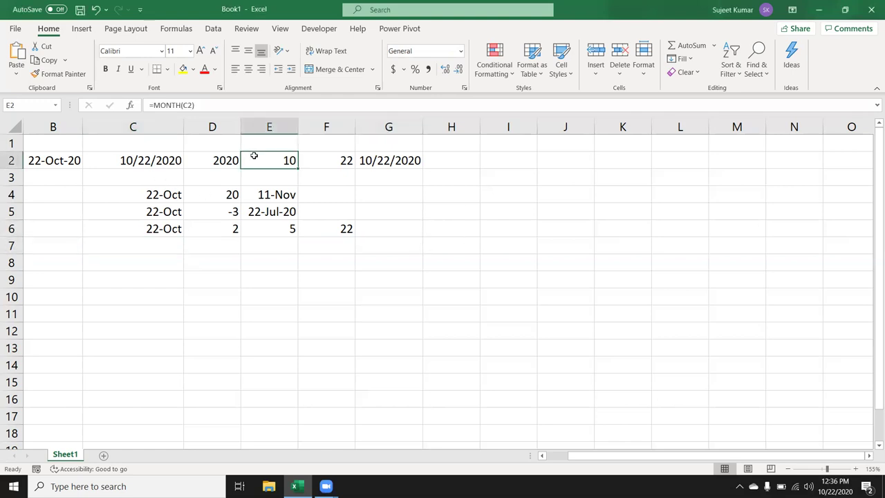
pyautogui.click(367, 231)
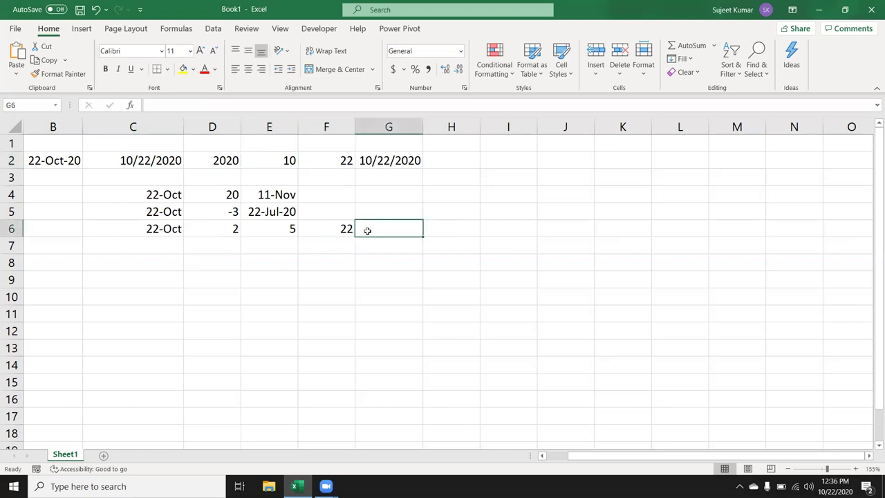
pyautogui.write('=dat')
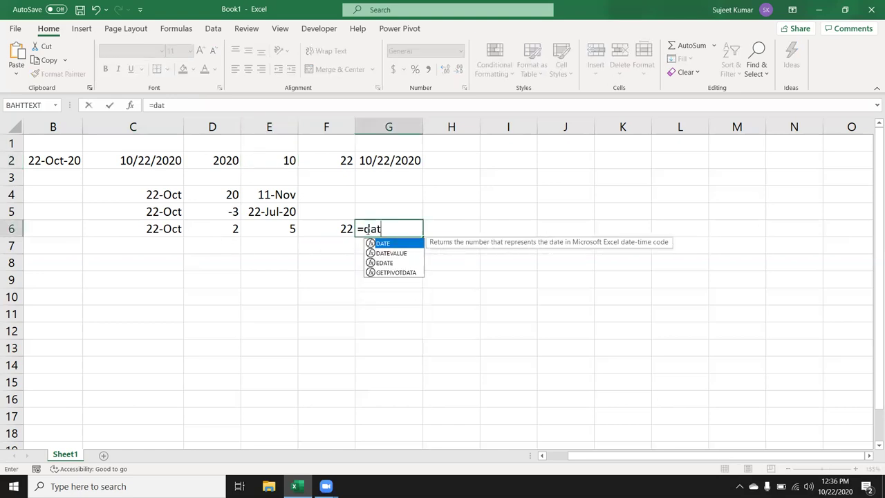
pyautogui.press('Tab')
pyautogui.write('yea')
pyautogui.press('Tab')
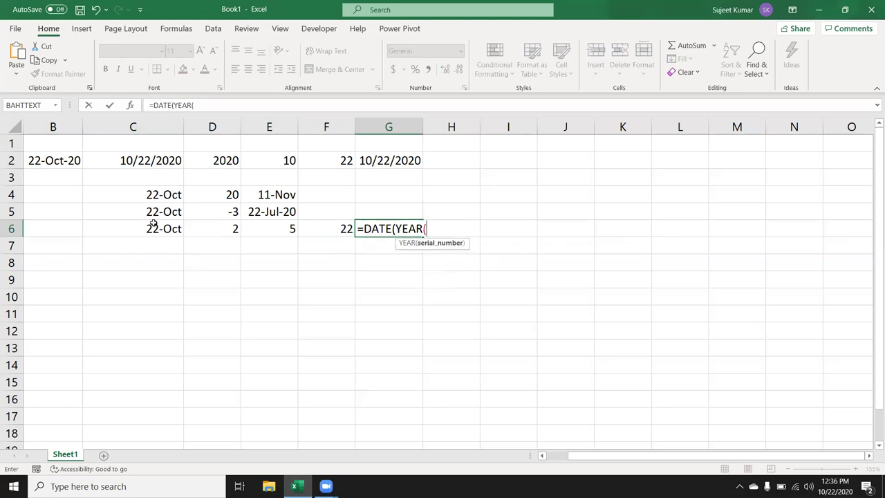
pyautogui.click(153, 223)
pyautogui.write(')')
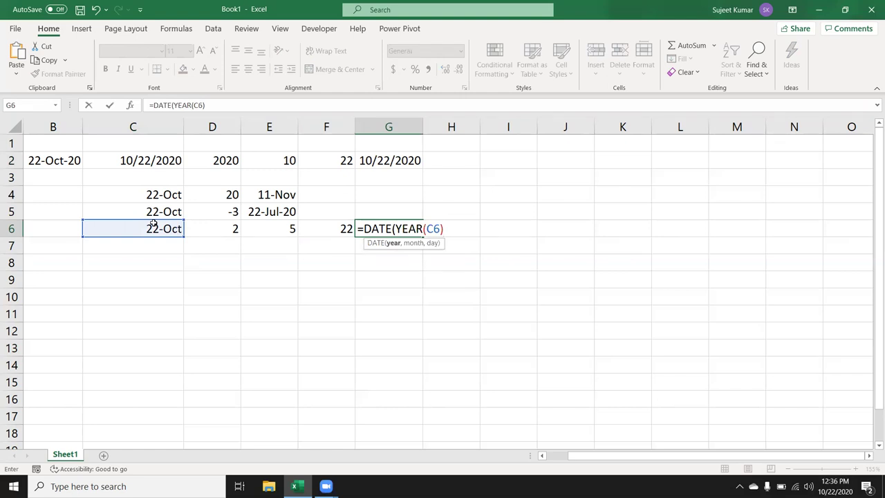
pyautogui.write('+2')
pyautogui.write(',')
pyautogui.write('y')
pyautogui.press('BackSpace')
# Step: Add MONTH(C6)+5 and DAY(C6)+22 to complete =DATE(YEAR(C6)+2,MONTH(C6)+5,DAY(C6)+22)
pyautogui.write('mo')
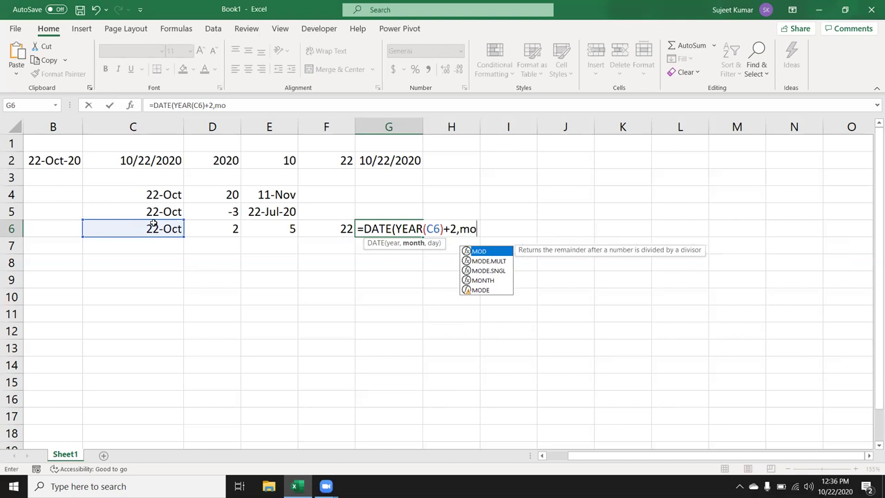
pyautogui.write('n')
pyautogui.press('Tab')
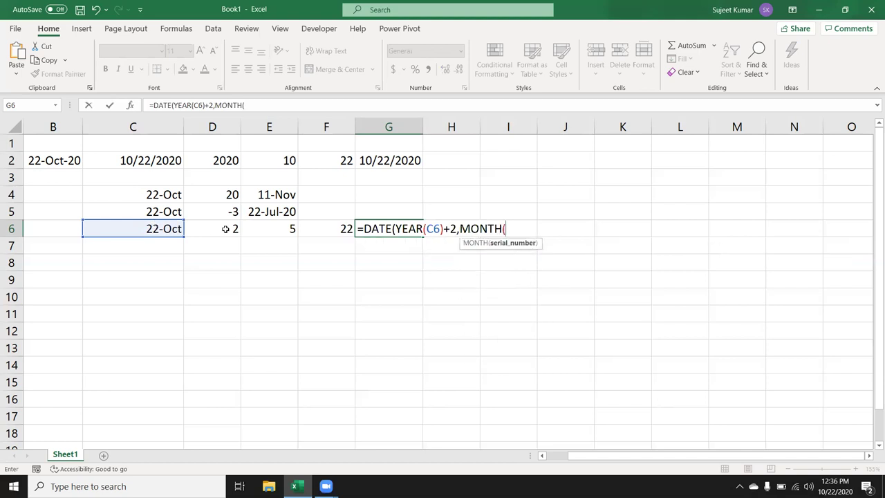
pyautogui.click(162, 227)
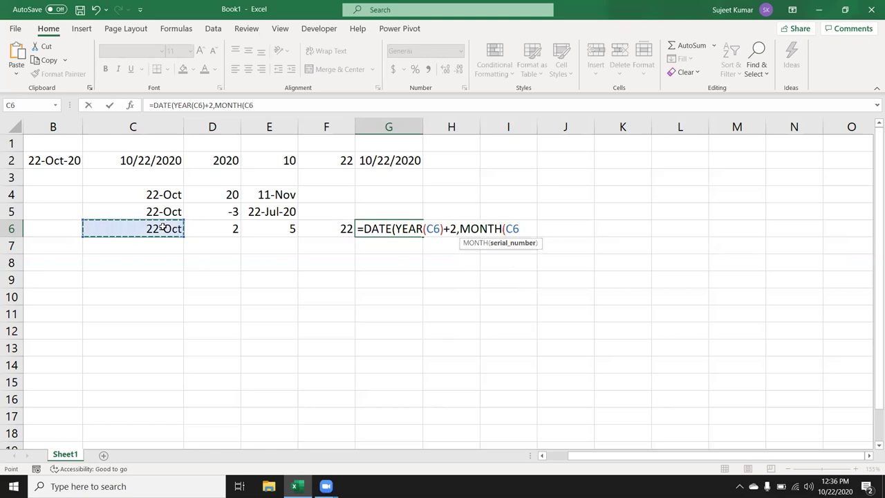
pyautogui.write(')+5,')
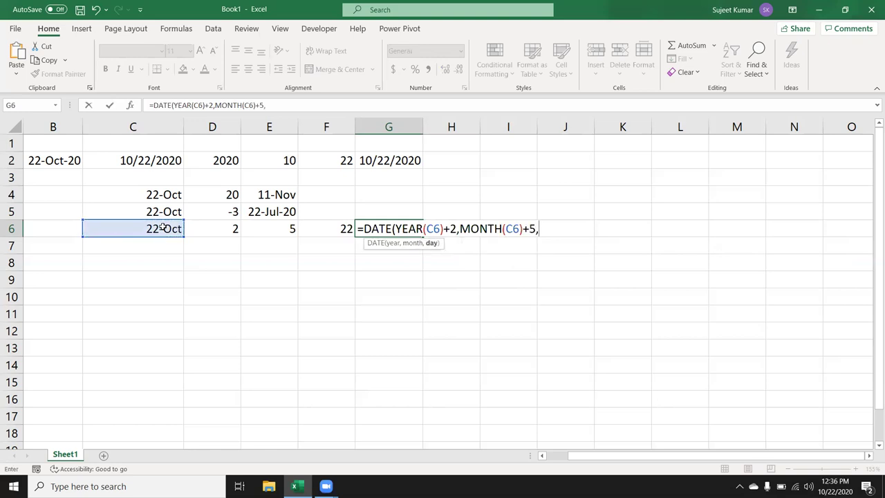
pyautogui.write('day')
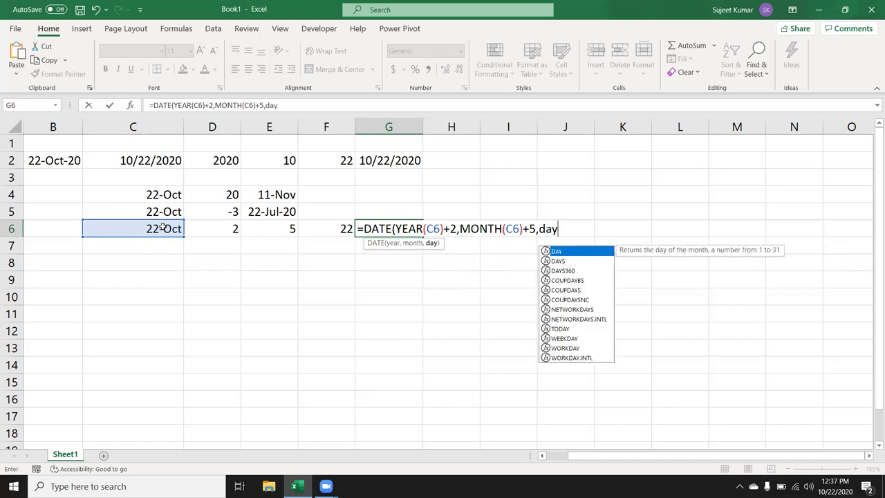
pyautogui.press('Tab')
pyautogui.click(168, 228)
pyautogui.write(')')
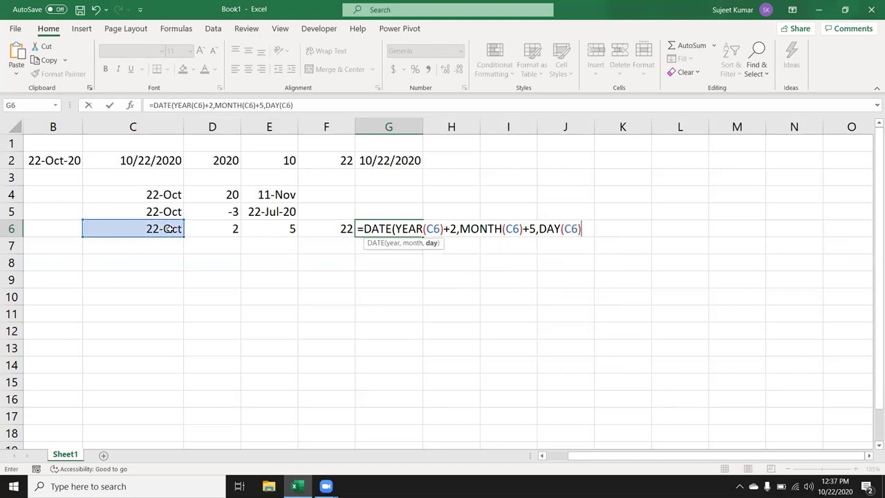
pyautogui.write('+22)')
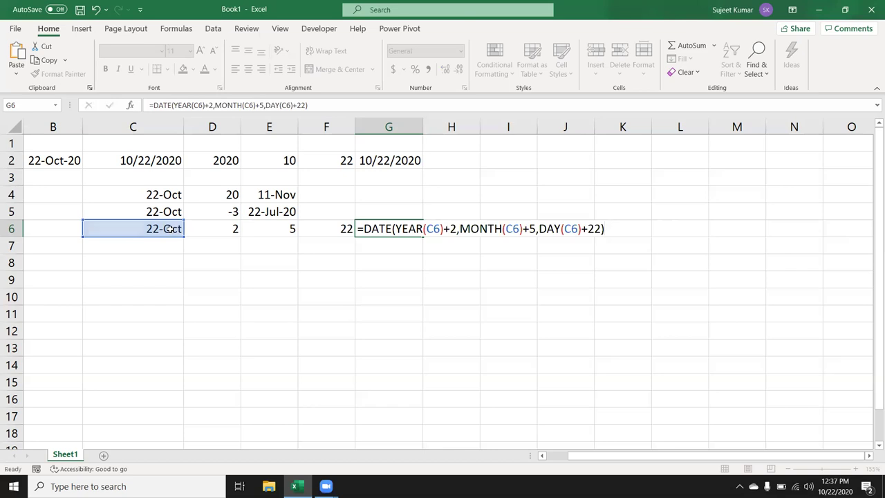
pyautogui.press('Return')
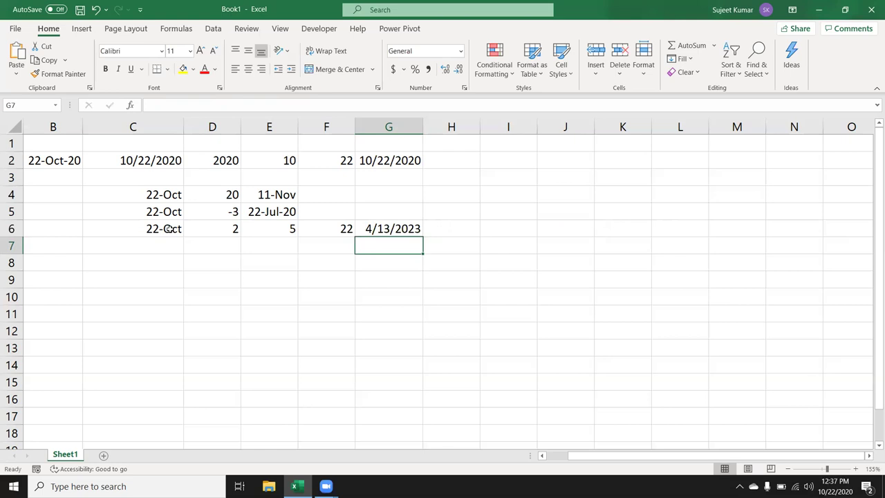
# Step: Enter =EDATE(C6,2*12) in D7 and format it as a date, showing 22-Oct-22
pyautogui.press('Left')
pyautogui.press('Left')
pyautogui.press('Left')
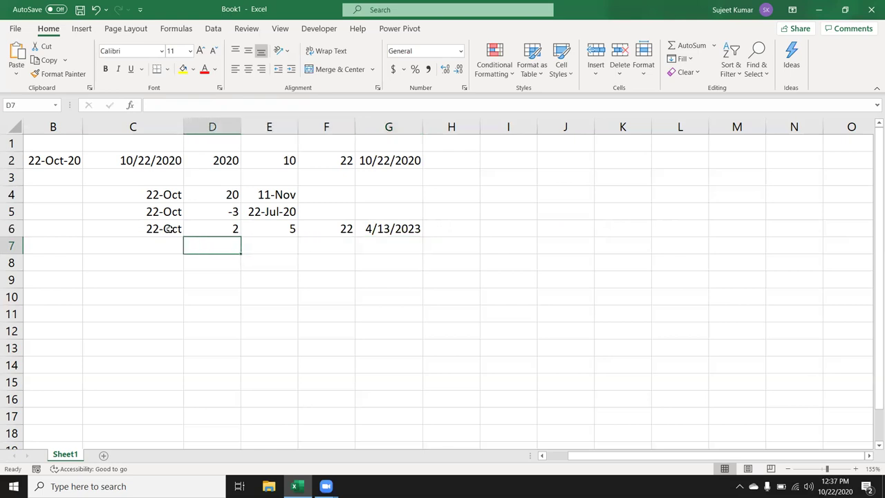
pyautogui.write('=edat')
pyautogui.press('Tab')
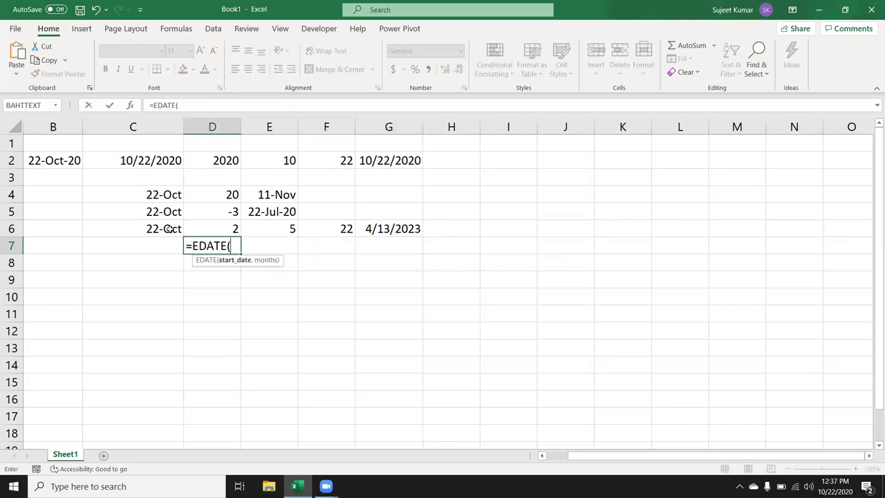
pyautogui.click(168, 229)
pyautogui.write(',2*12')
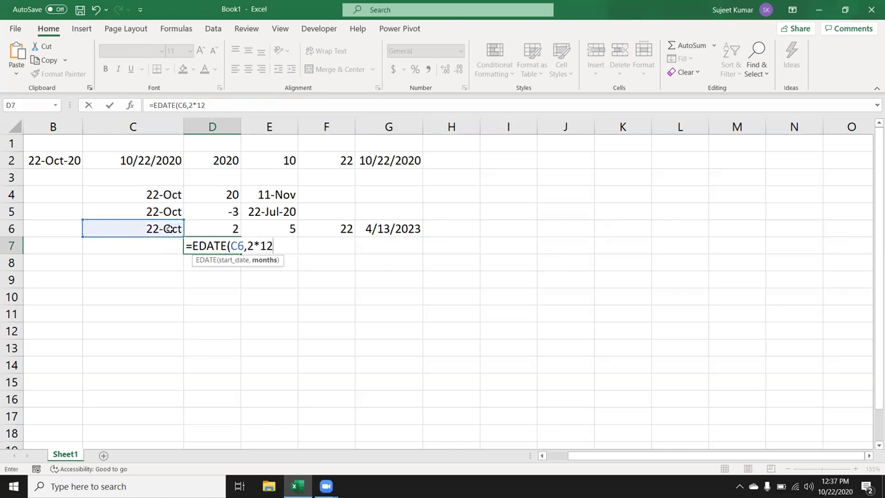
pyautogui.press('Return')
pyautogui.press('Up')
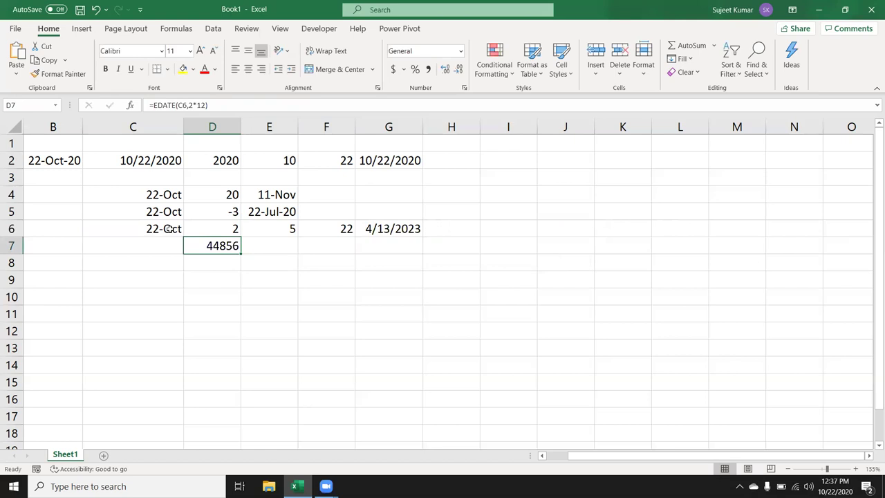
pyautogui.hotkey('ctrl', 'shift', '3')
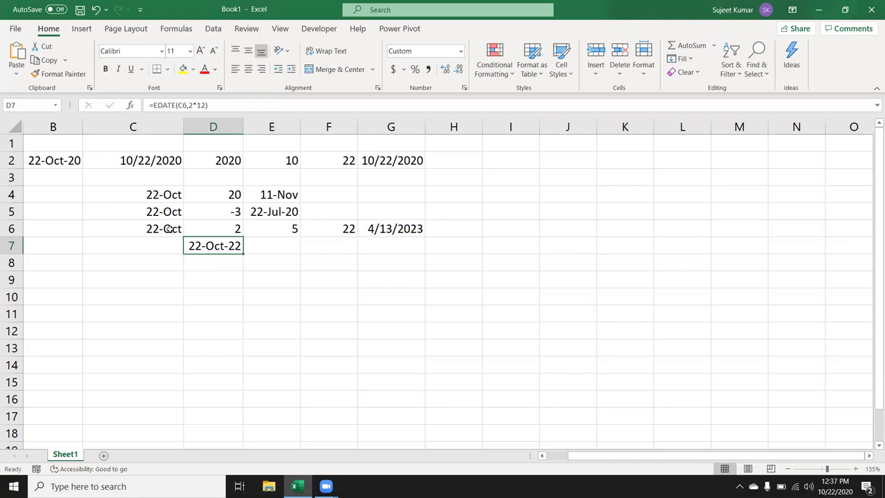
pyautogui.press('Right')
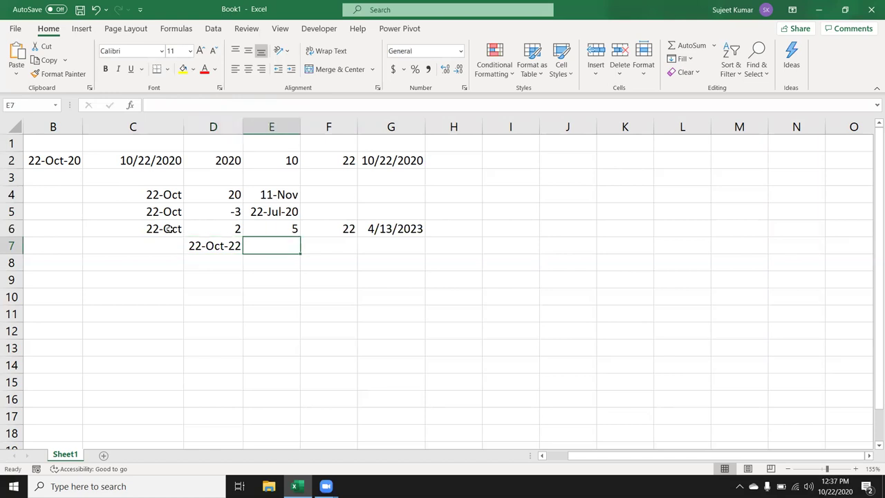
pyautogui.press('Right')
pyautogui.press('Up')
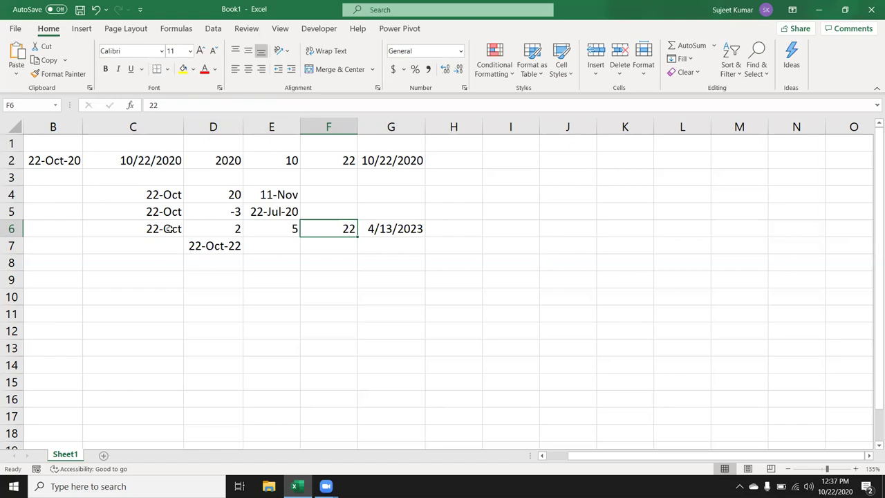
# Step: Enter 1/1 in C9 and today's date, 10/22/2020, in D9
pyautogui.press('Down')
pyautogui.press('Down')
pyautogui.press('Down')
pyautogui.press('Left')
pyautogui.press('Left')
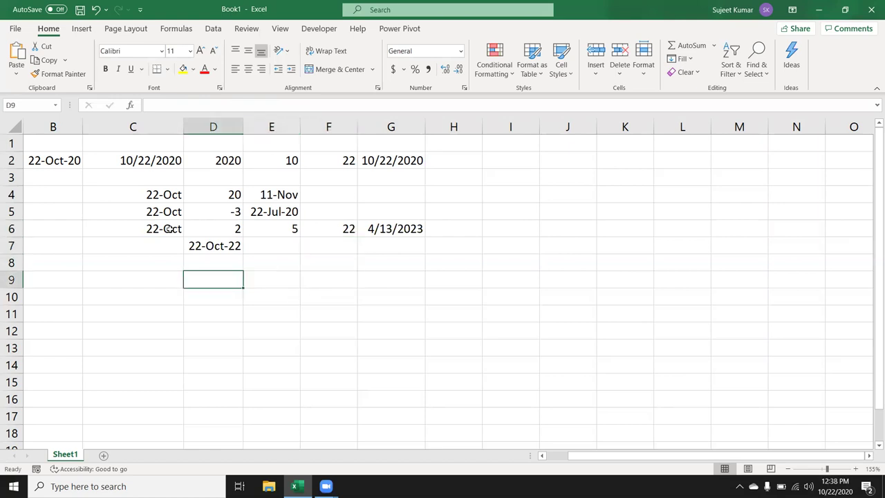
pyautogui.press('Left')
pyautogui.write('1/1')
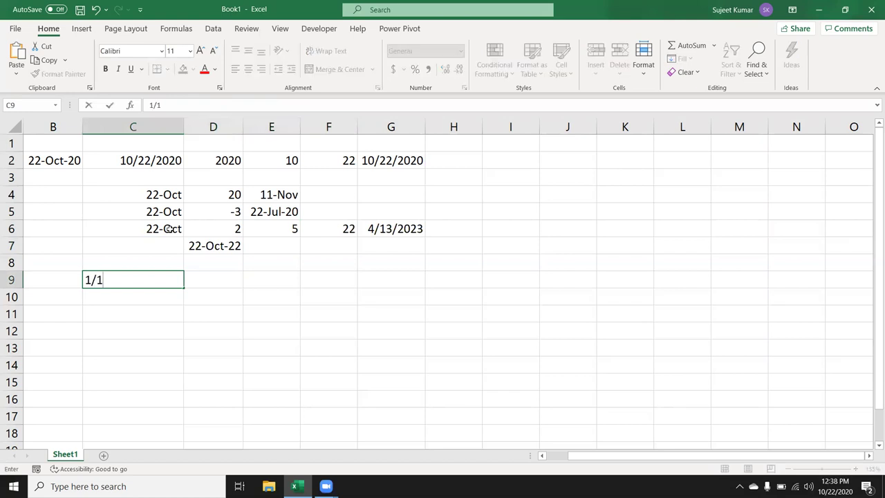
pyautogui.press('Tab')
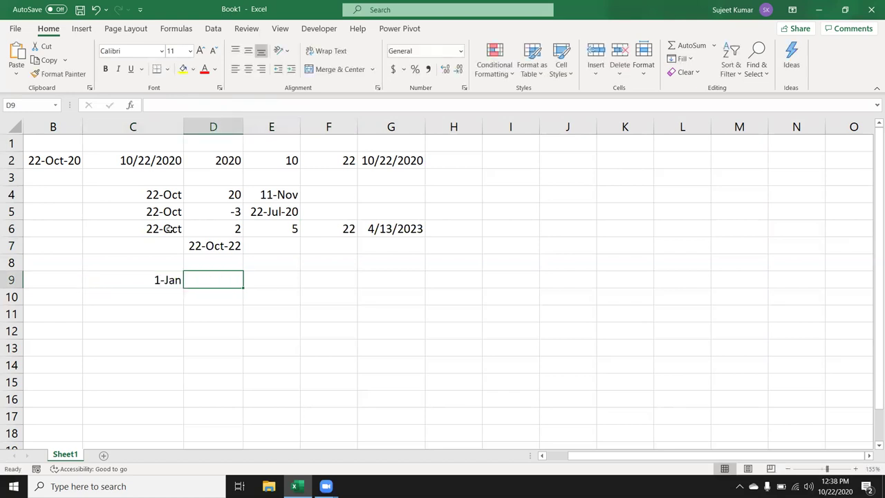
pyautogui.hotkey('ctrl', ';')
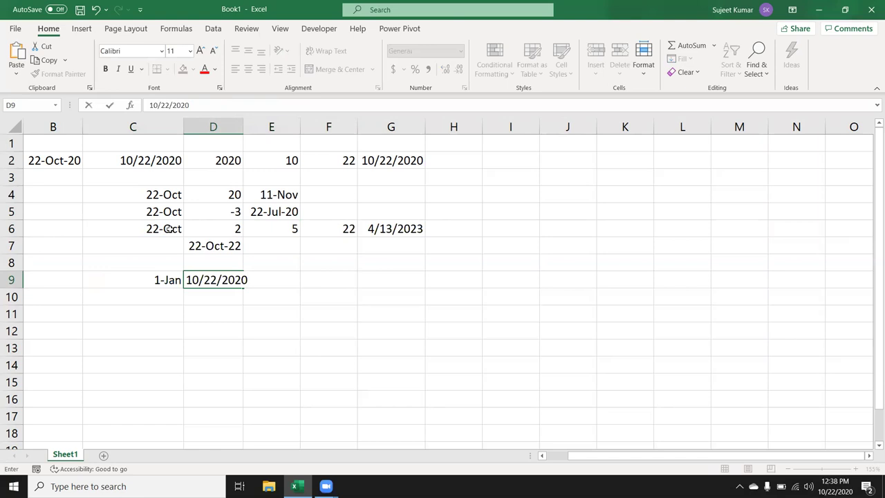
pyautogui.press('Return')
pyautogui.press('Up')
pyautogui.press('Tab')
pyautogui.write('=')
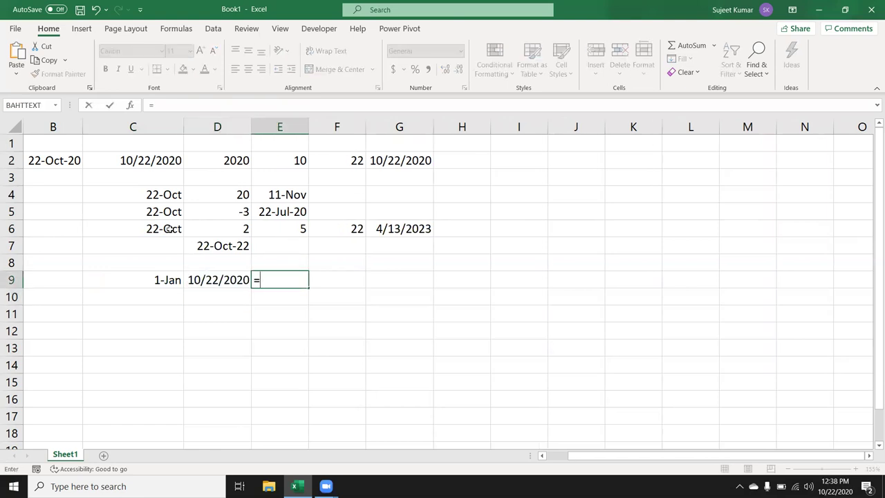
pyautogui.write('day')
# Step: In E9, enter =DAYS(D9,C9) to get 295 days between the dates
pyautogui.press('BackSpace')
pyautogui.press('BackSpace')
pyautogui.write('ays')
pyautogui.press('Tab')
pyautogui.press('Left')
pyautogui.press('Left')
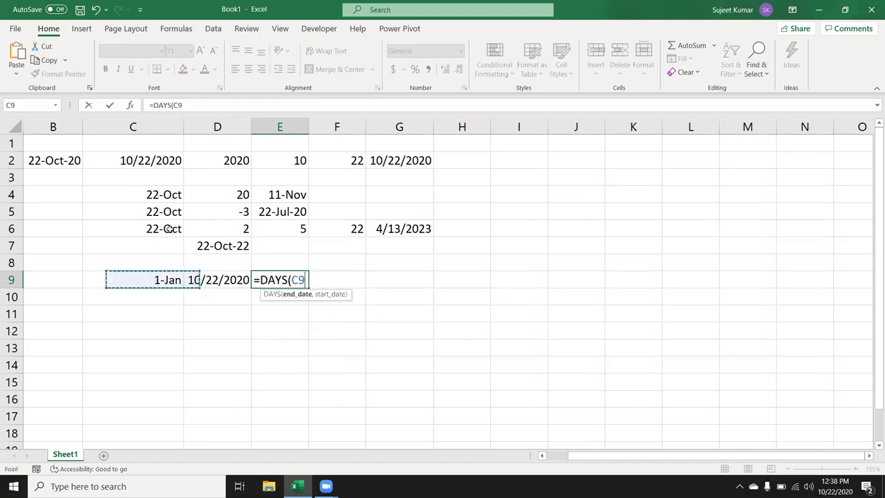
pyautogui.write(',')
pyautogui.press('Left')
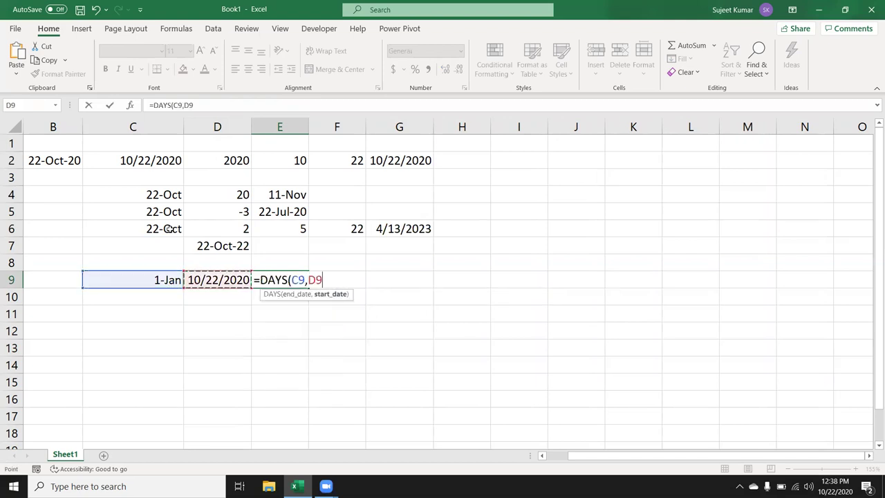
pyautogui.press('Return')
pyautogui.press('Up')
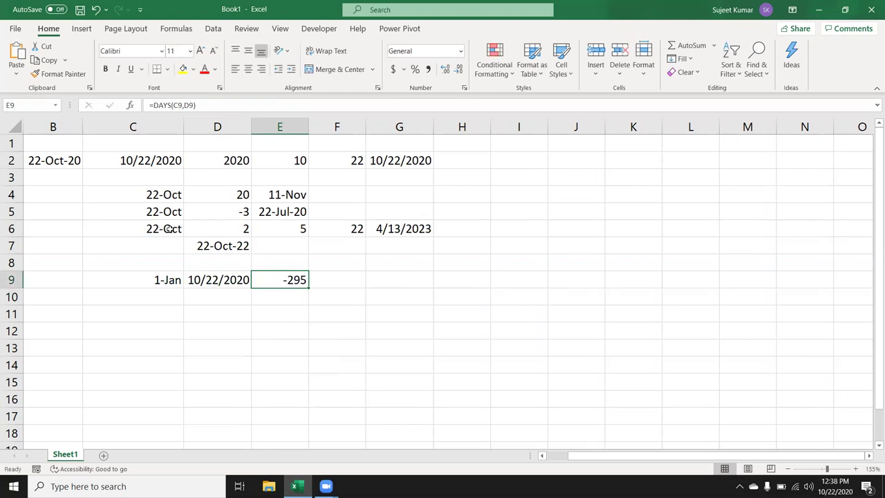
pyautogui.write('=days')
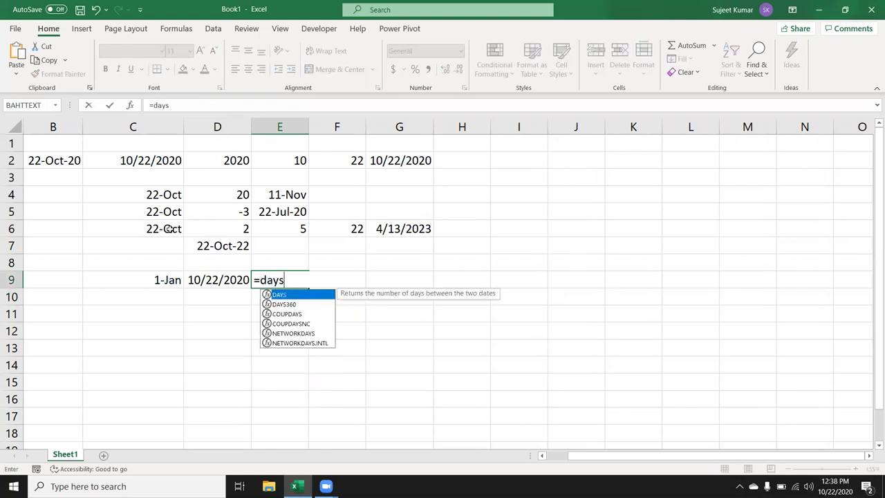
pyautogui.press('Tab')
pyautogui.press('Left')
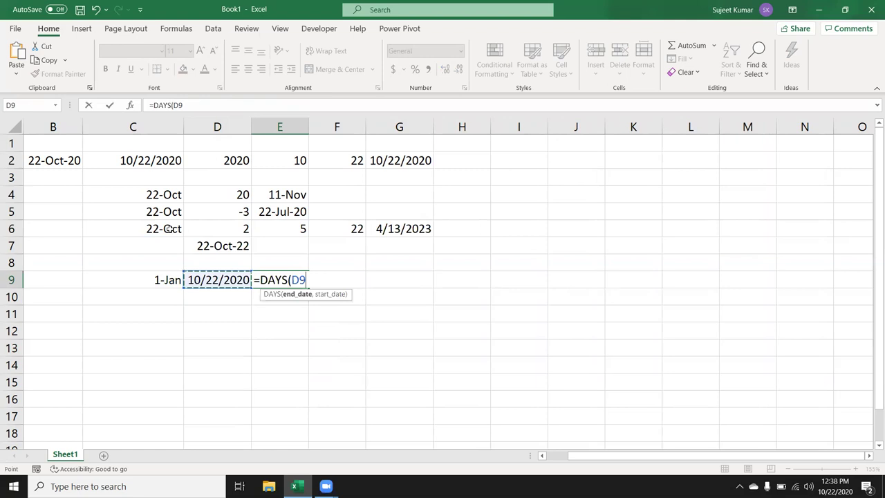
pyautogui.write(',')
pyautogui.press('Left')
# Step: In F9, subtract the dates with =D9-C9, also giving 295
pyautogui.press('Left')
pyautogui.press('Return')
pyautogui.press('Up')
pyautogui.press('Right')
pyautogui.write('=')
pyautogui.press('Left')
pyautogui.press('Left')
pyautogui.write('-')
pyautogui.press('Left')
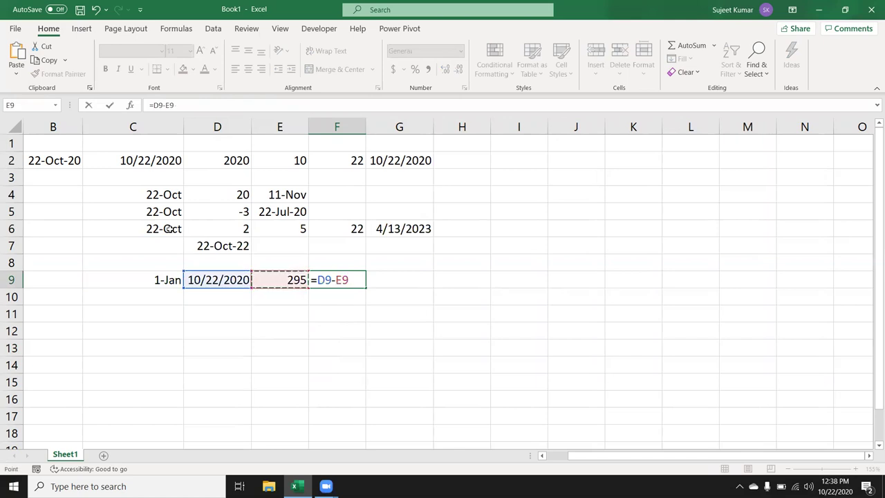
pyautogui.press('Left')
pyautogui.press('Left')
pyautogui.press('Return')
pyautogui.press('Up')
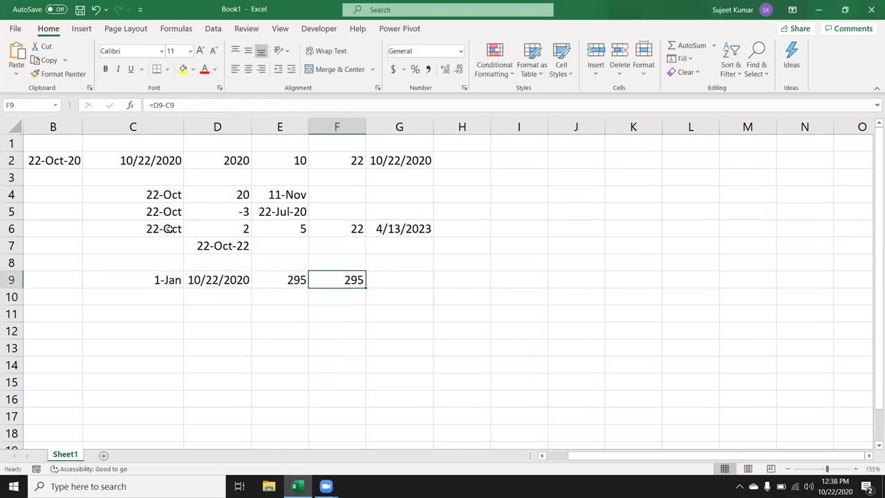
pyautogui.press('Left')
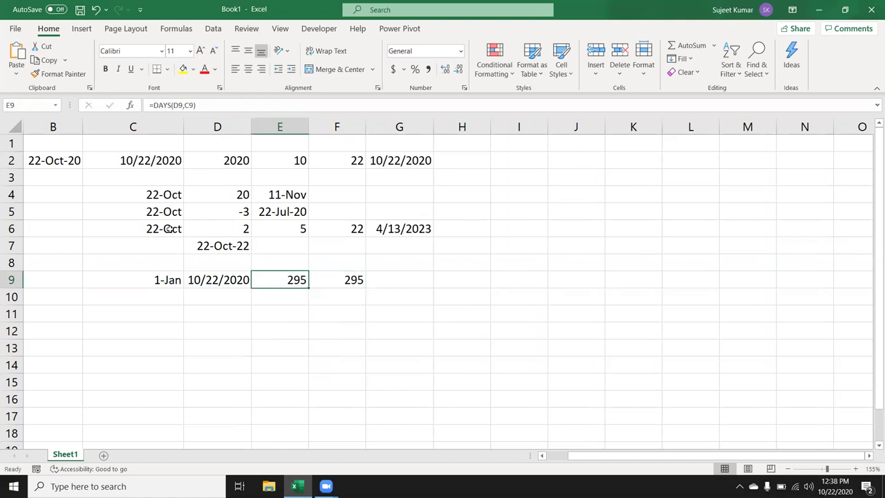
pyautogui.press('Down')
pyautogui.write('=da')
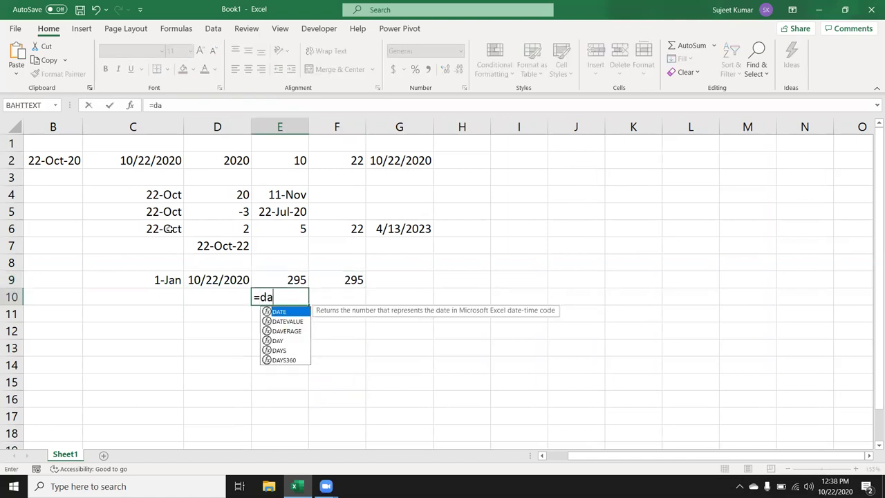
pyautogui.write('y')
# Step: Complete =DAYS360(C9,D9) in E10, returning 291 days on a 360-day year
pyautogui.press('Down')
pyautogui.press('Down')
pyautogui.press('Tab')
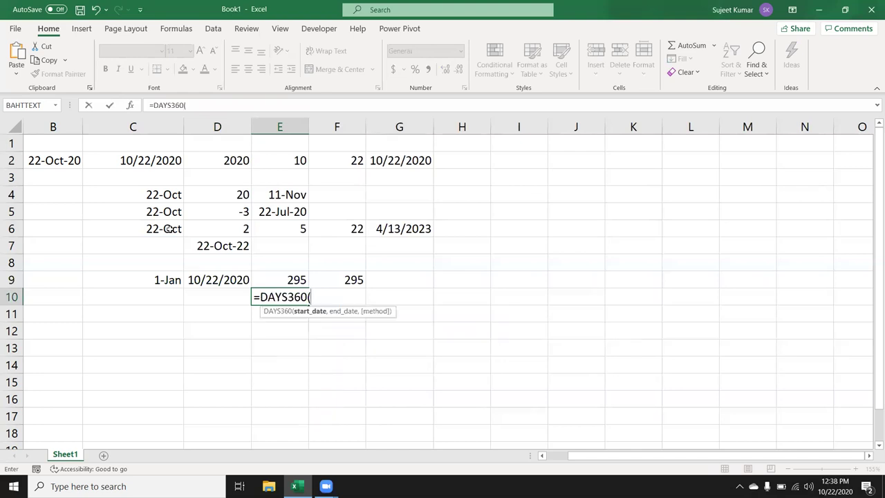
pyautogui.press('Left')
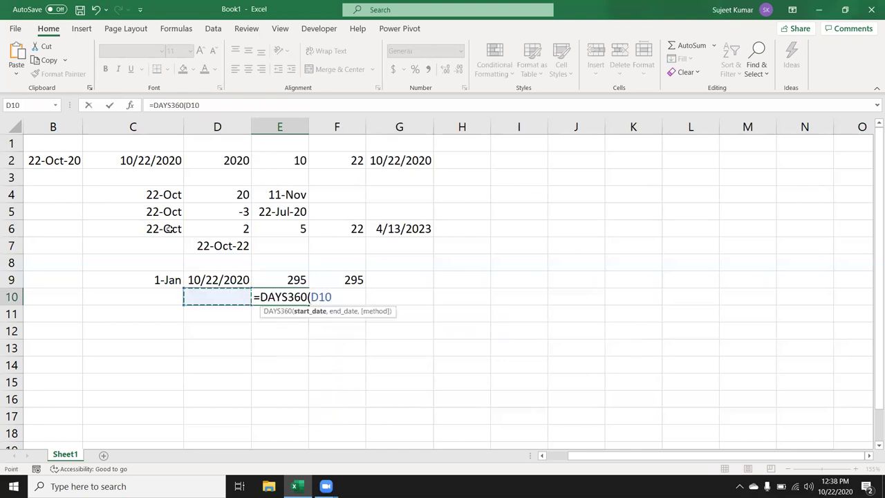
pyautogui.press('Left')
pyautogui.press('Up')
pyautogui.write(',')
pyautogui.press('Up')
pyautogui.press('Left')
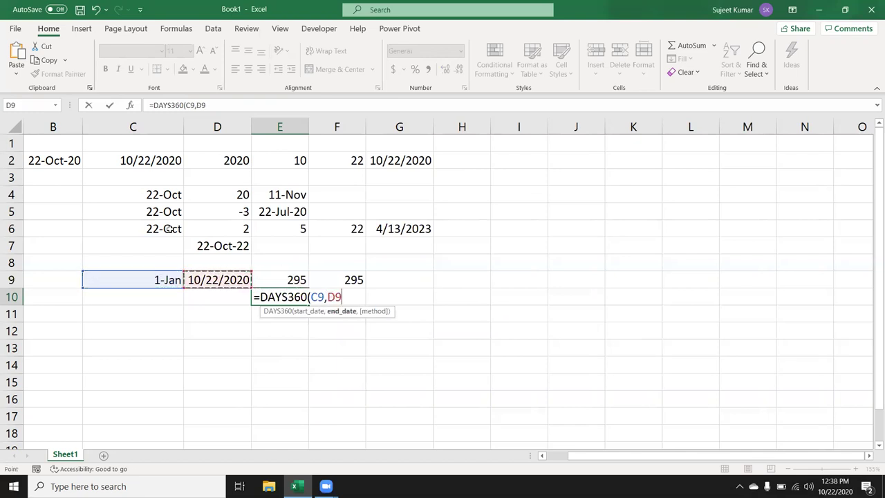
pyautogui.write(')')
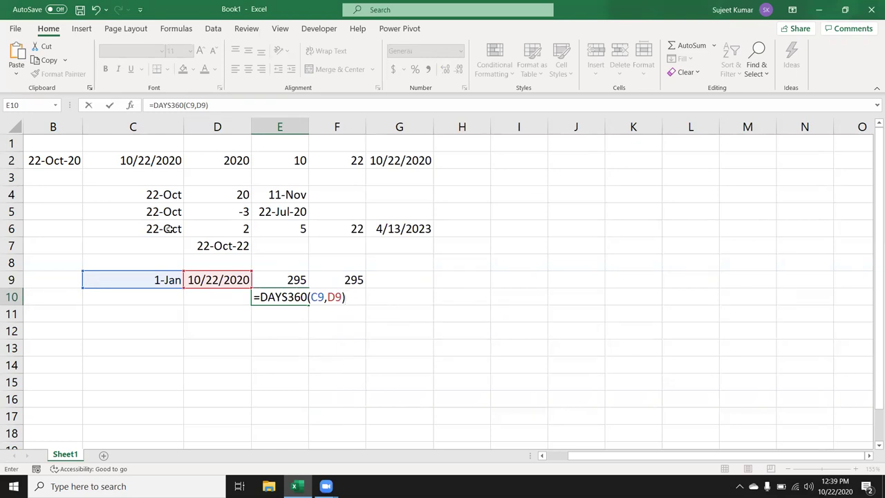
pyautogui.press('Return')
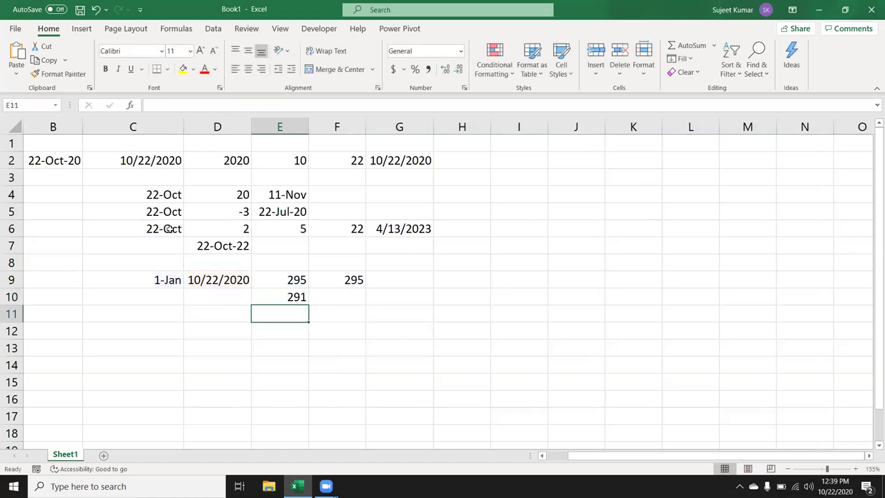
pyautogui.press('Up')
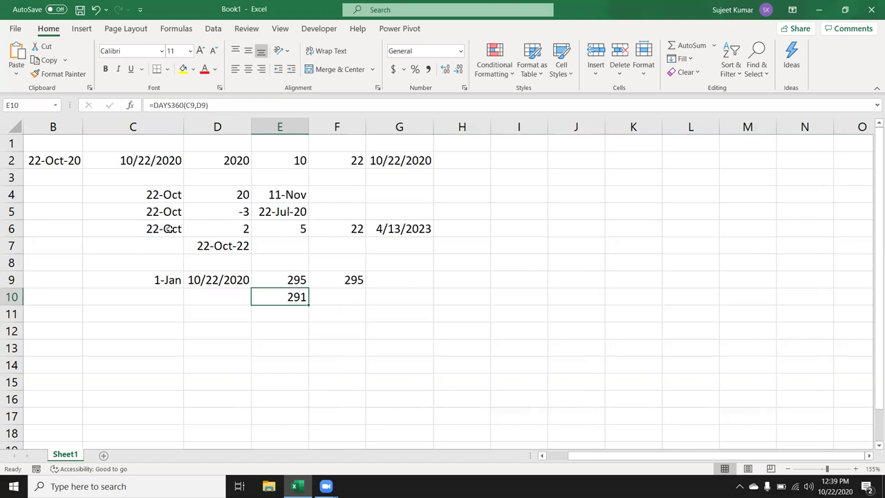
# Step: Copy the 1-Jan and 10/22/2020 dates from C9:D9 into C11:D11
pyautogui.press('Left')
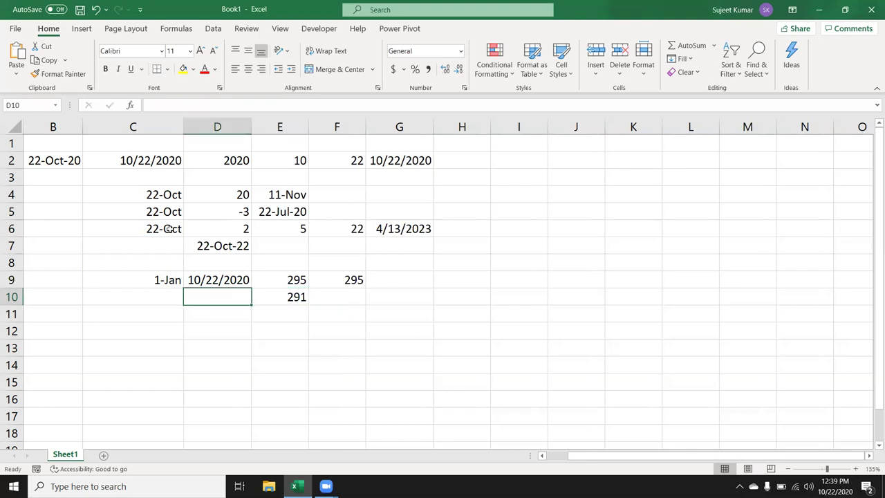
pyautogui.press('Up')
pyautogui.press('Right')
pyautogui.press('Left')
pyautogui.press('Left')
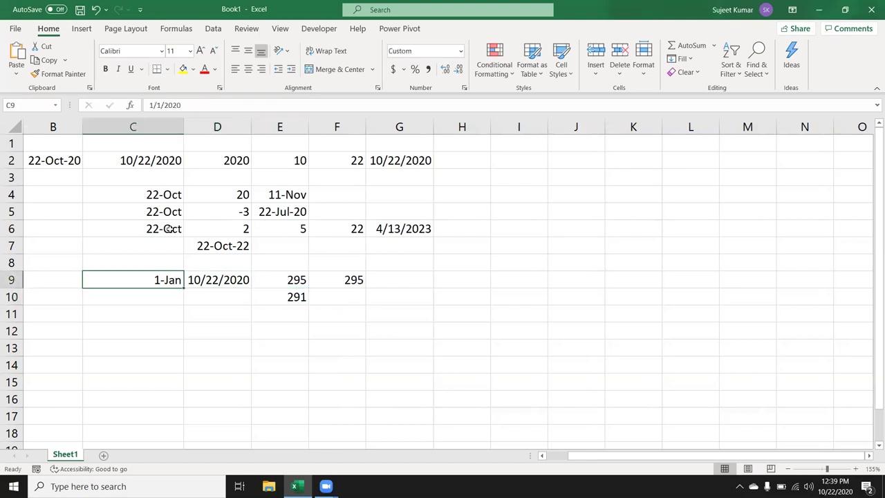
pyautogui.hotkey('shift', 'Right')
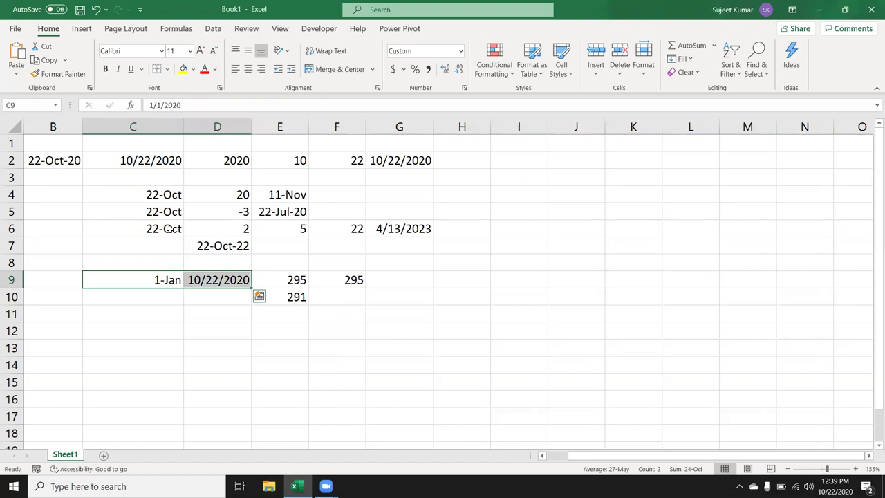
pyautogui.hotkey('ctrl', 'c')
pyautogui.press('Down')
pyautogui.press('Down')
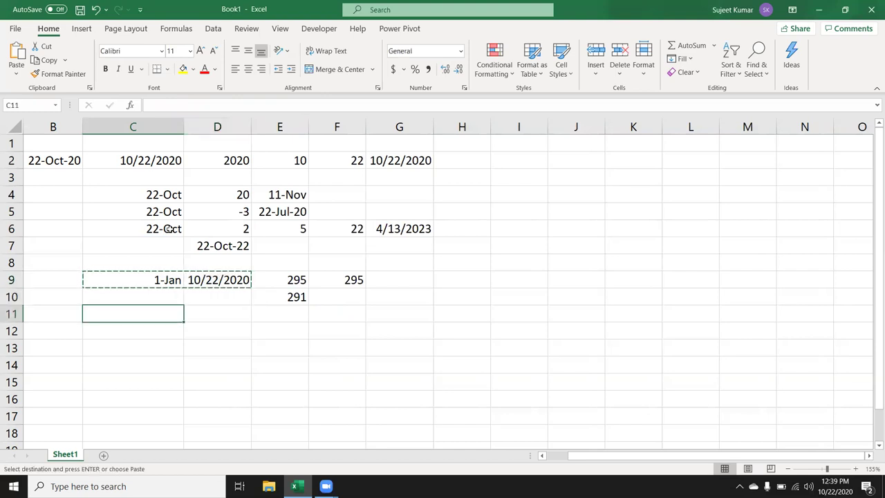
pyautogui.hotkey('ctrl', 'v')
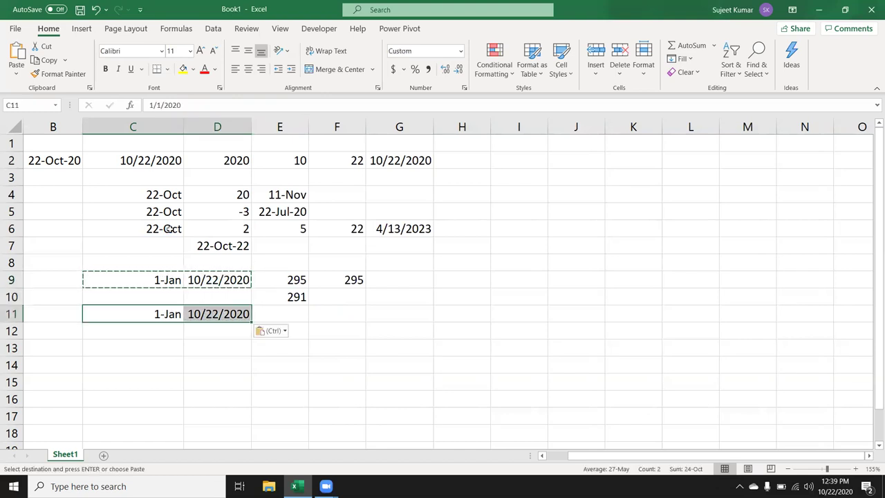
pyautogui.press('Escape')
pyautogui.press('Right')
pyautogui.press('Right')
# Step: In E11, enter =NETWORKDAYS(C11,D11,I1:I13), returning 212 working days
pyautogui.write('=')
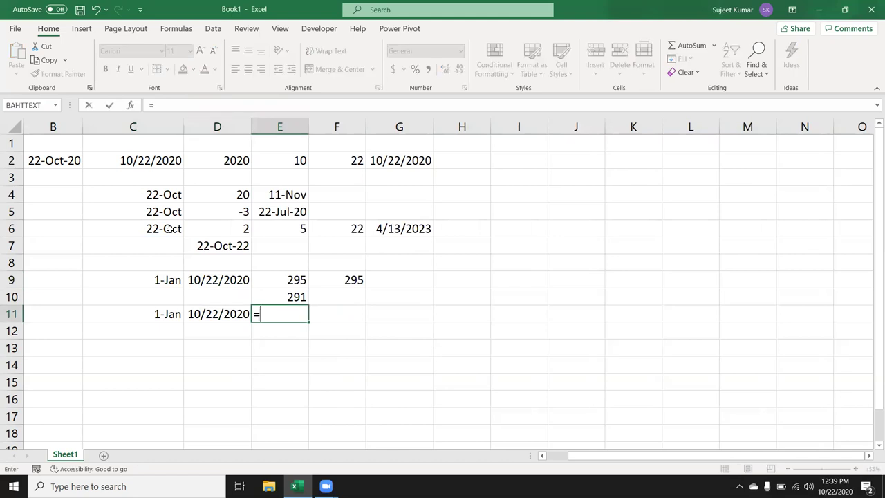
pyautogui.write('net')
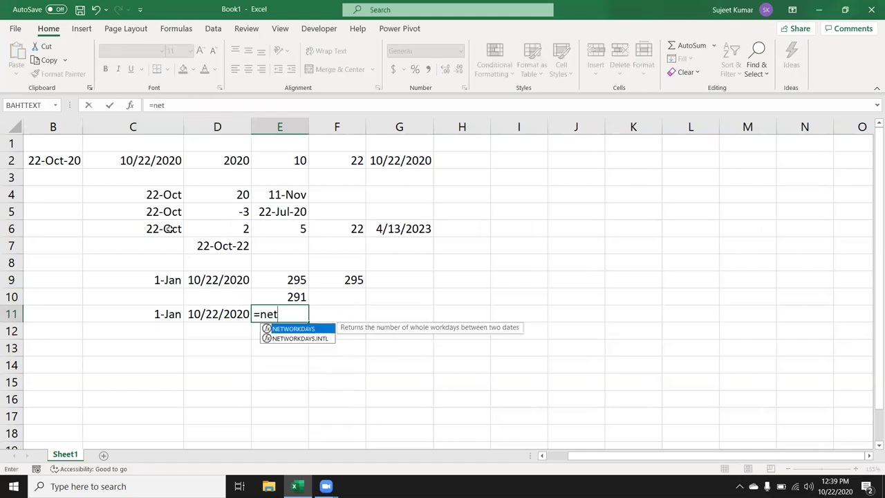
pyautogui.press('Tab')
pyautogui.press('Left')
pyautogui.press('Left')
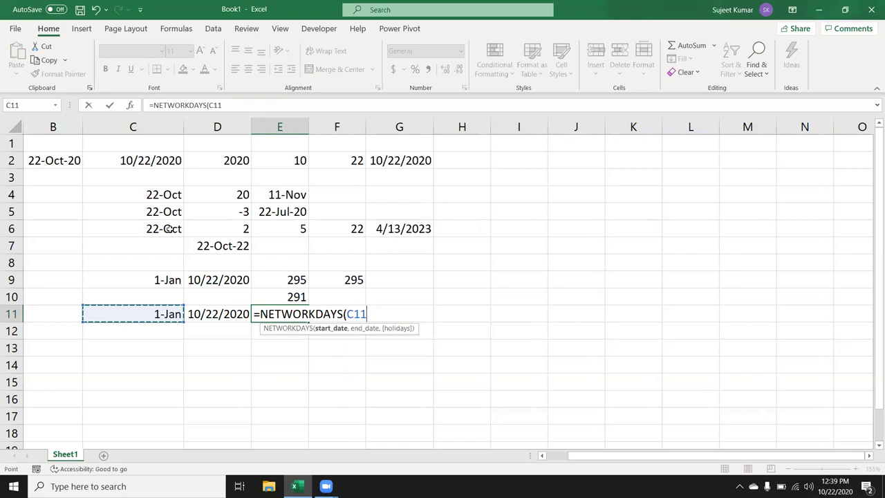
pyautogui.write(',')
pyautogui.press('Left')
pyautogui.write(',')
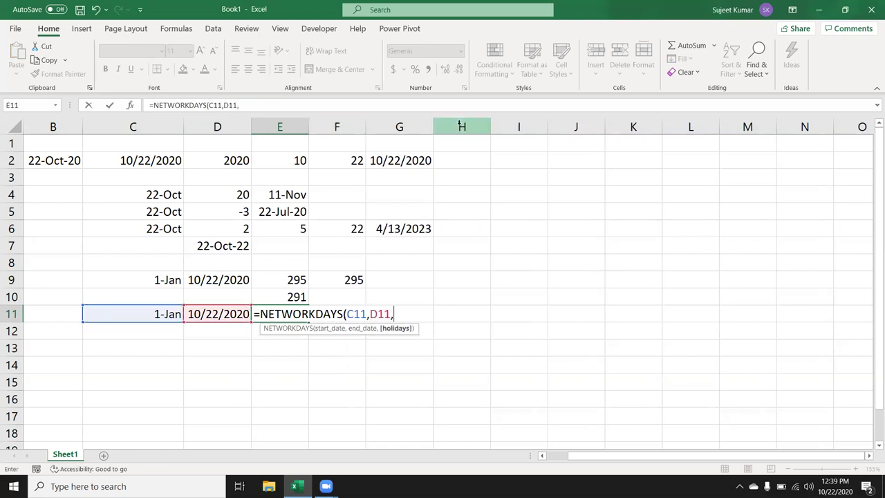
pyautogui.moveTo(512, 146)
pyautogui.mouseDown()
pyautogui.moveTo(521, 307)
pyautogui.moveTo(536, 339)
pyautogui.mouseUp()
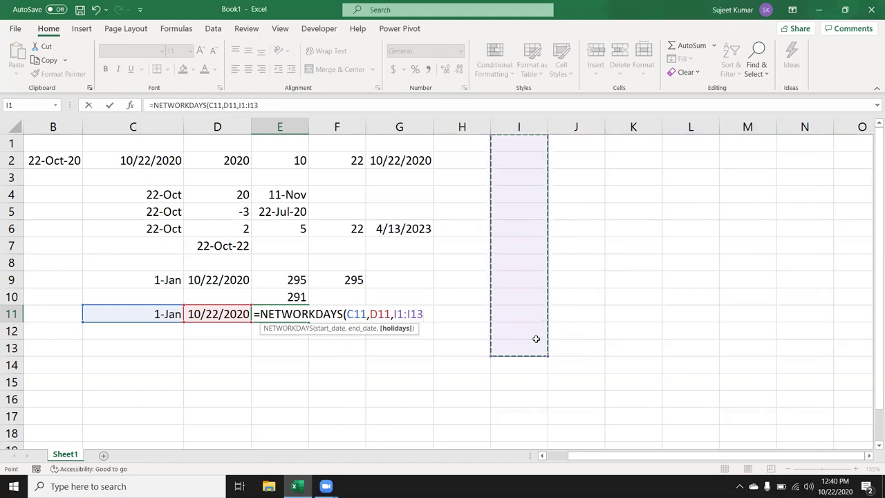
pyautogui.press('Return')
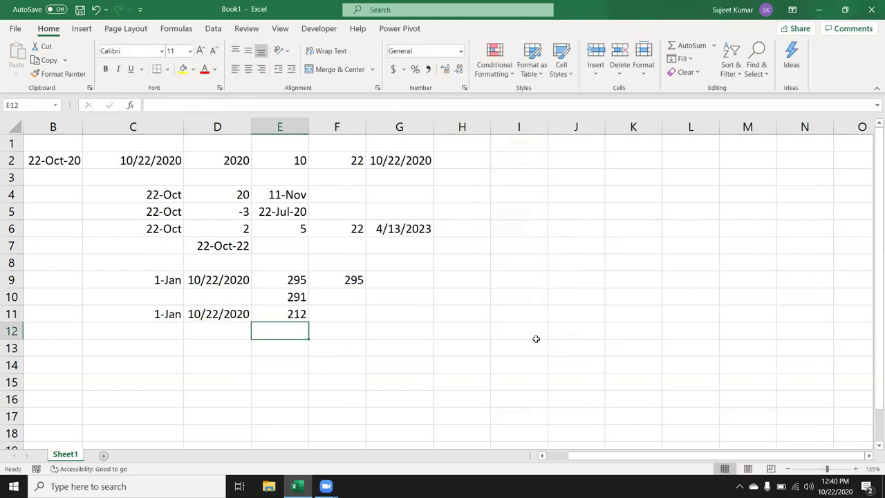
pyautogui.press('Up')
# Step: Add holidays 8/15 in I7 and 10/22 in I8, dropping E11 to 211
pyautogui.click(499, 253)
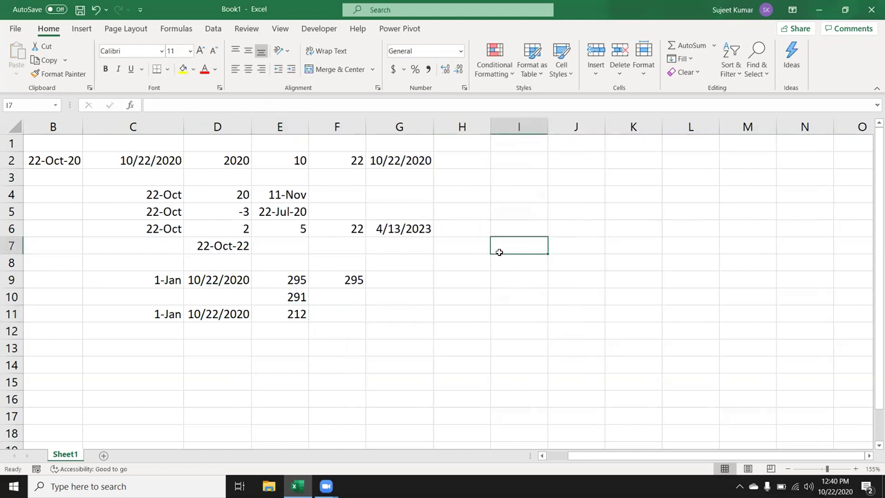
pyautogui.write('8/15')
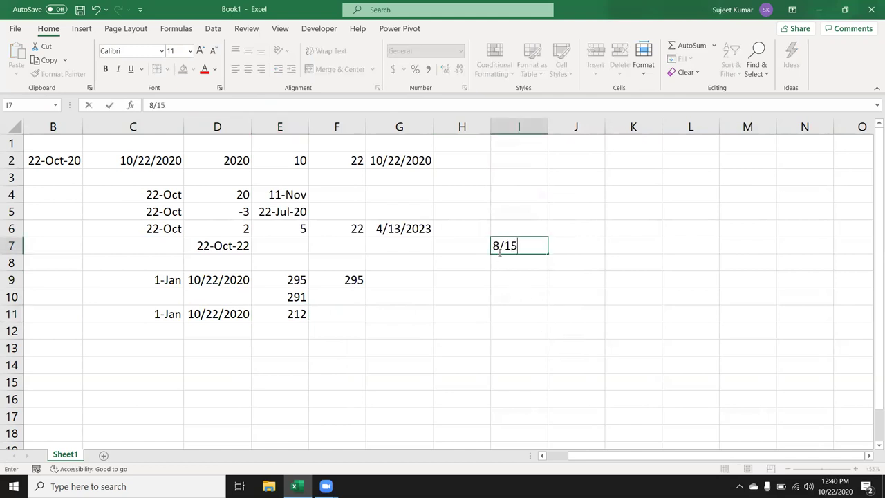
pyautogui.press('Return')
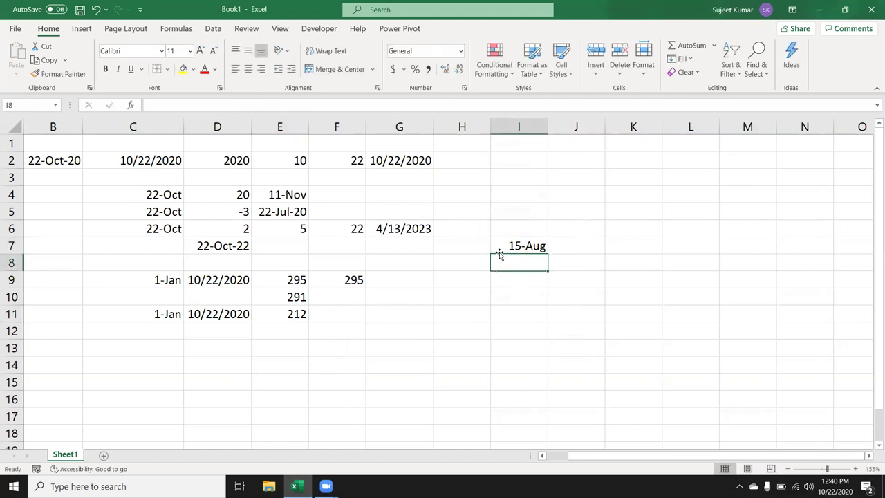
pyautogui.click(288, 321)
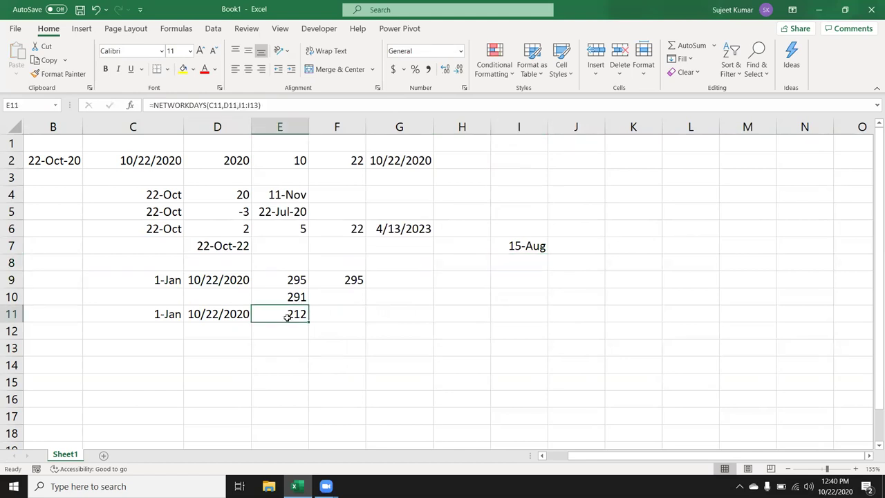
pyautogui.doubleClick(288, 319)
pyautogui.hotkey('ctrl', 'Return')
pyautogui.click(524, 264)
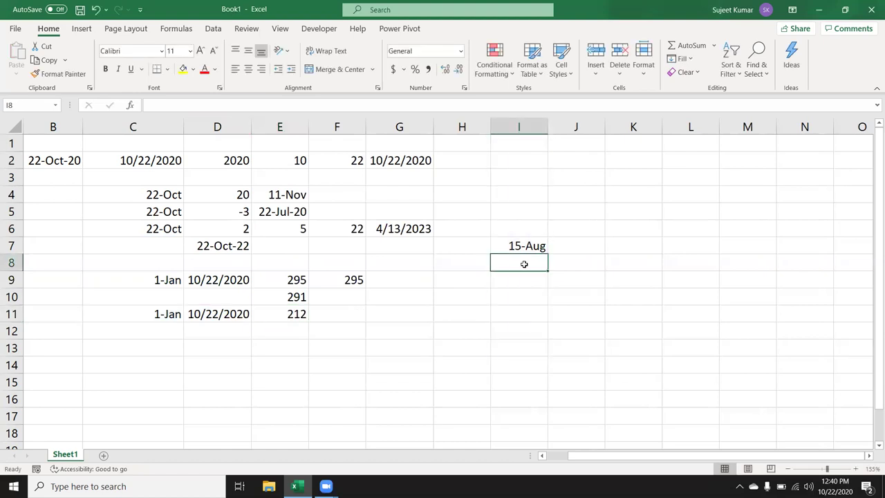
pyautogui.write('10/22')
pyautogui.press('Return')
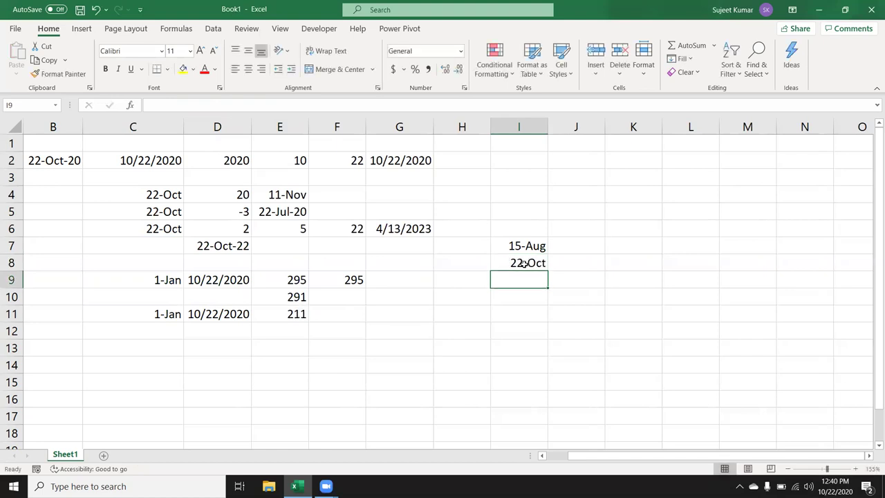
# Step: Fill the 1-Jan and 10/22/2020 dates down into C12:D12
pyautogui.click(172, 325)
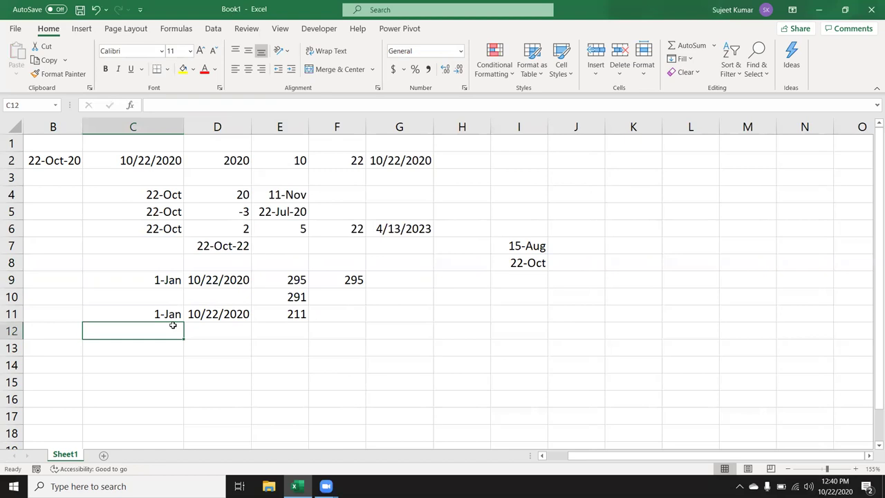
pyautogui.hotkey('shift', 'Right')
pyautogui.hotkey('ctrl', 'd')
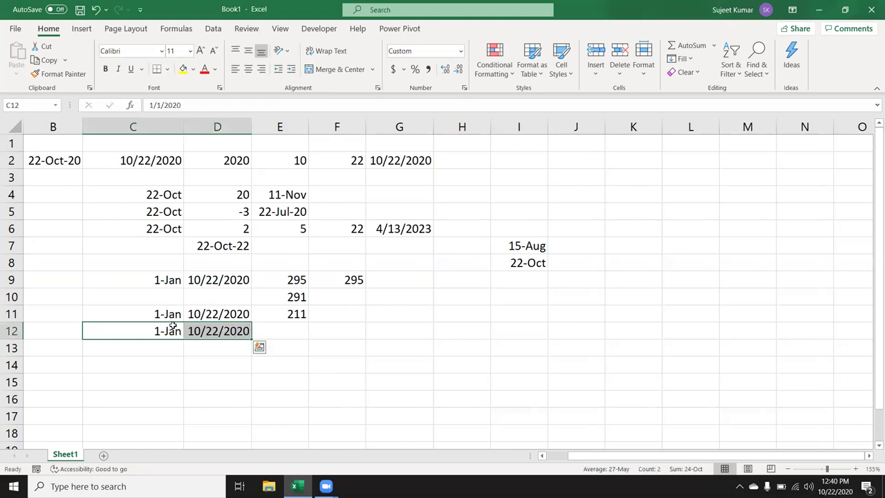
pyautogui.press('Right')
pyautogui.press('Right')
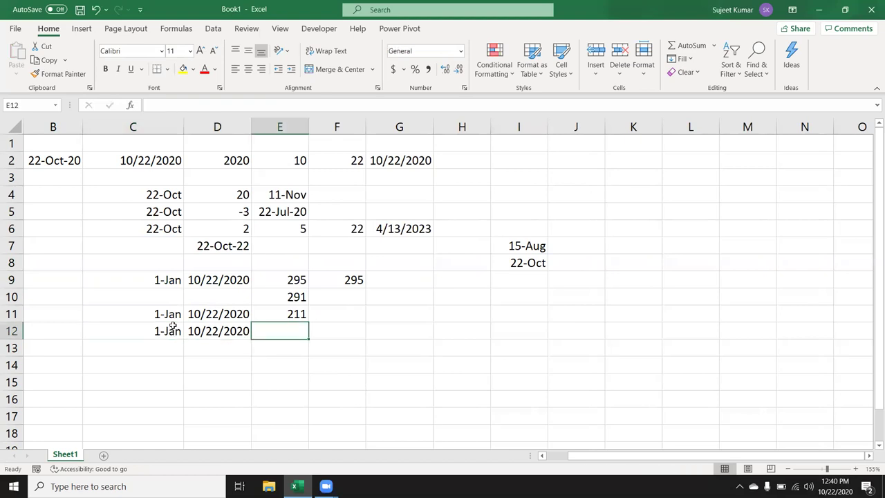
# Step: In E12, enter =NETWORKDAYS.INTL(C12,D12,11) for Sunday-only weekends, giving 254
pyautogui.write('=')
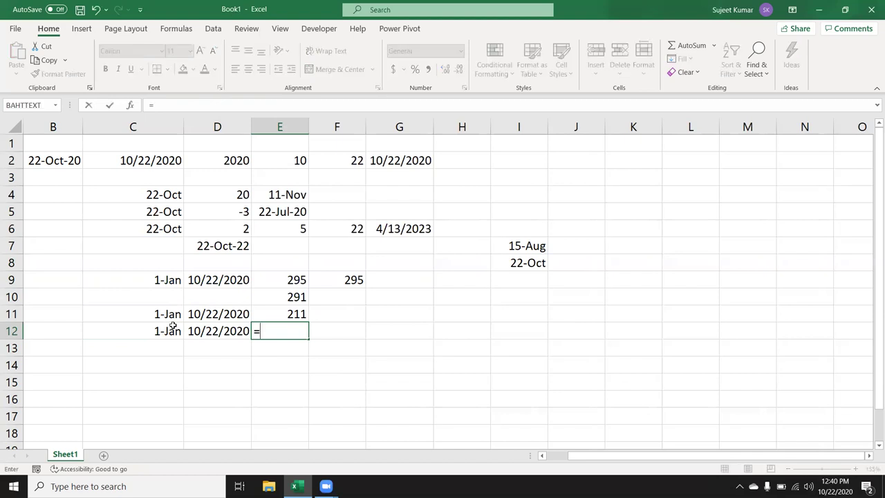
pyautogui.write('netw')
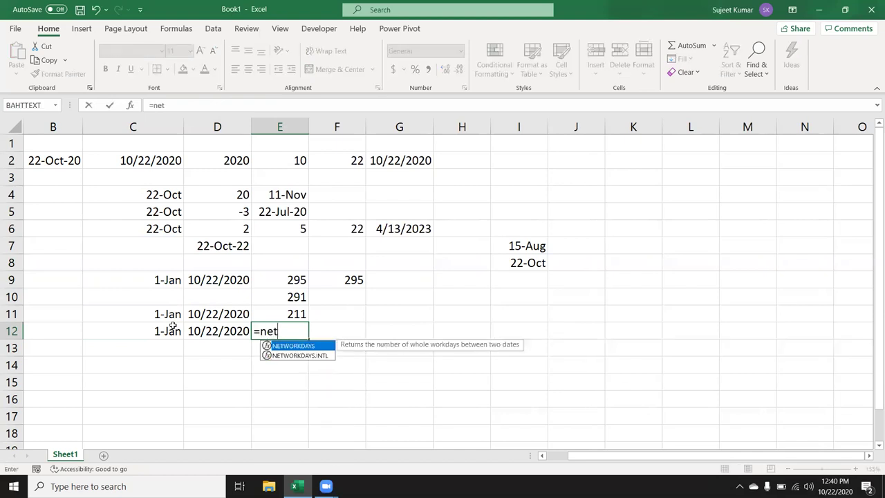
pyautogui.press('Down')
pyautogui.press('Tab')
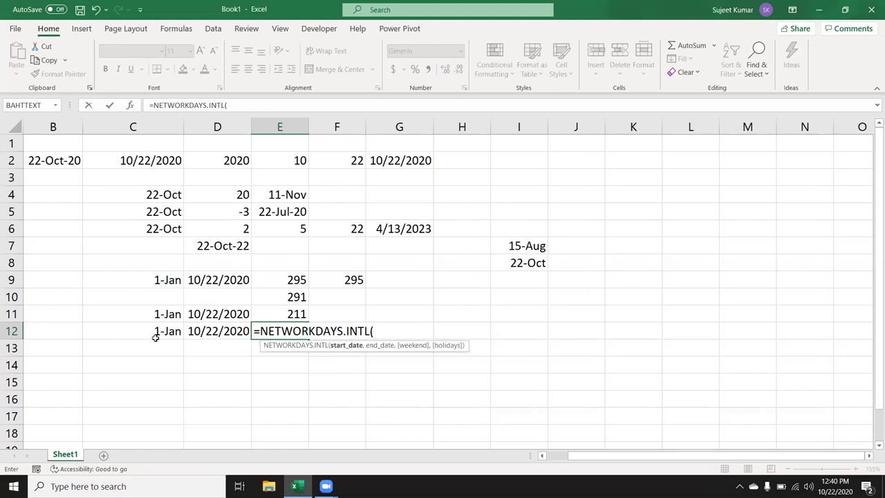
pyautogui.click(156, 337)
pyautogui.write(',')
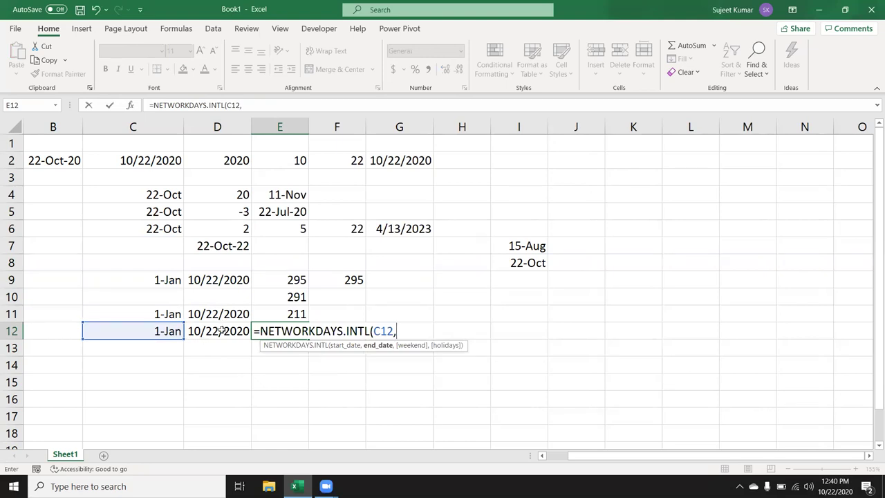
pyautogui.write(',')
pyautogui.press('BackSpace')
pyautogui.click(228, 336)
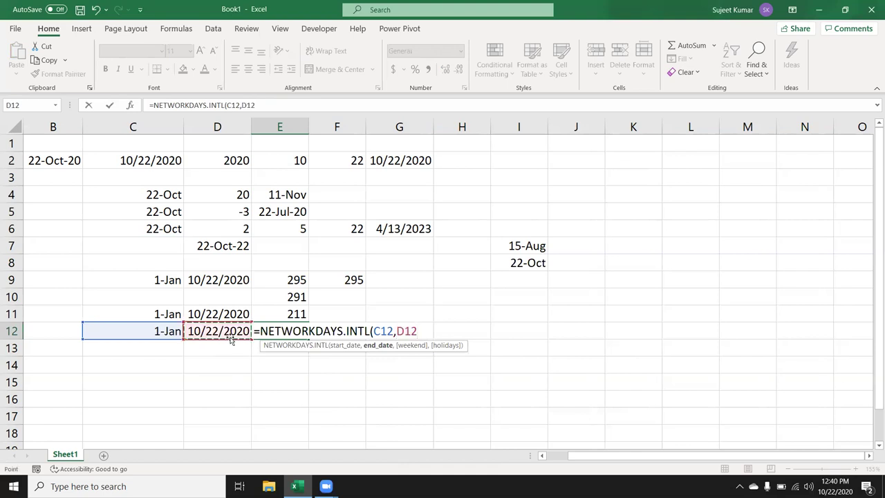
pyautogui.write(',')
pyautogui.press('Down')
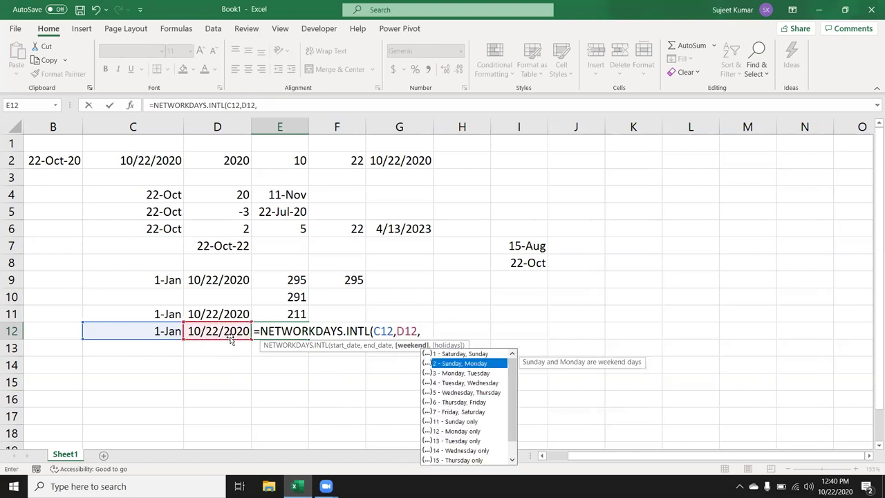
pyautogui.press('Down')
pyautogui.press('Down')
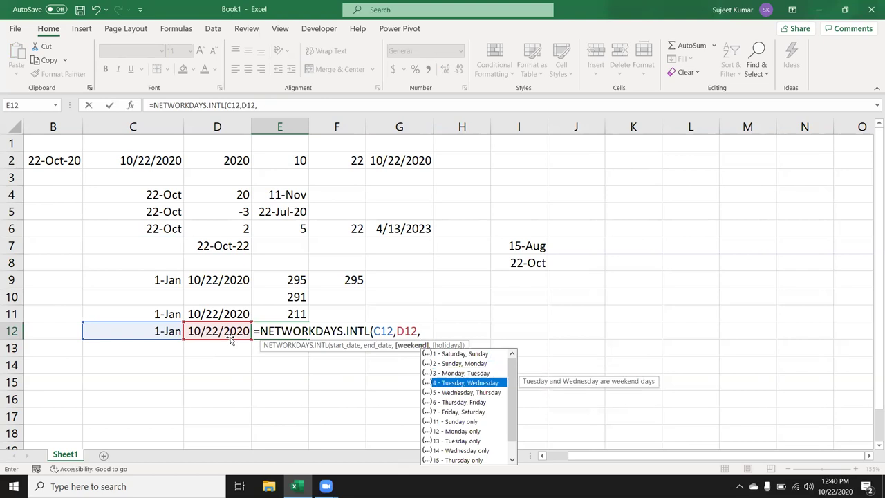
pyautogui.press('Down')
pyautogui.press('Down')
pyautogui.press('Down')
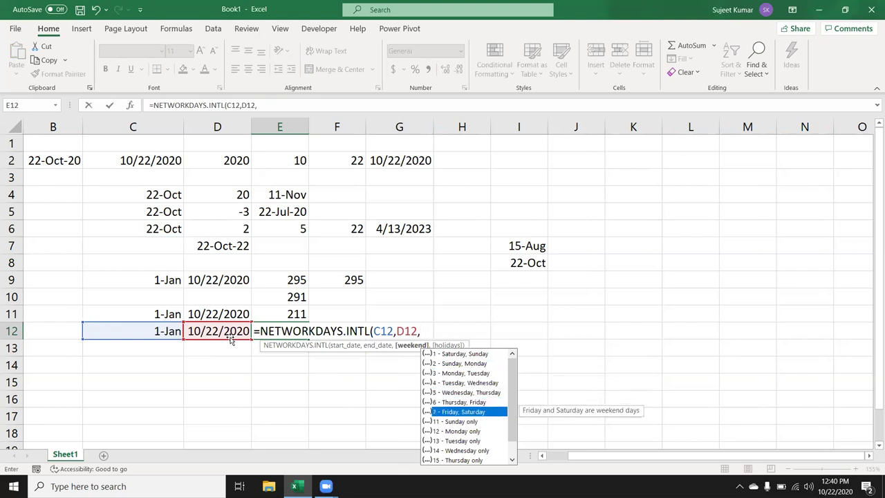
pyautogui.press('Down')
pyautogui.press('Tab')
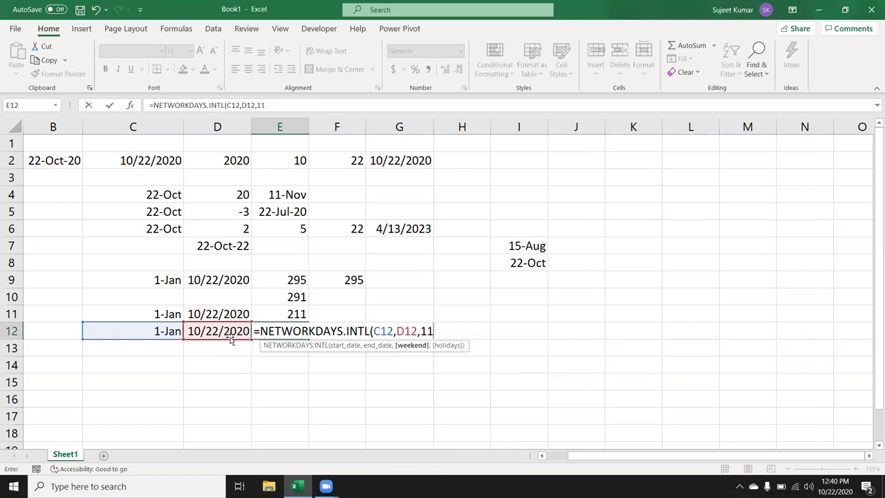
pyautogui.write(')')
pyautogui.press('Return')
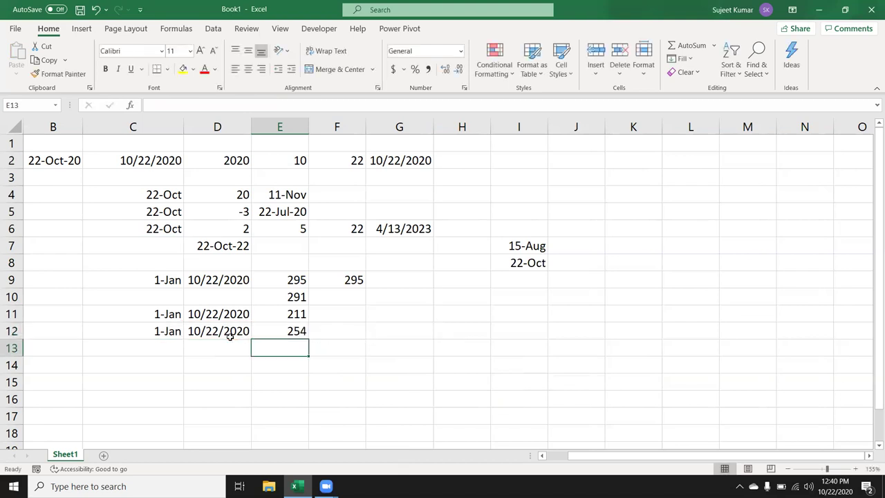
pyautogui.press('Up')
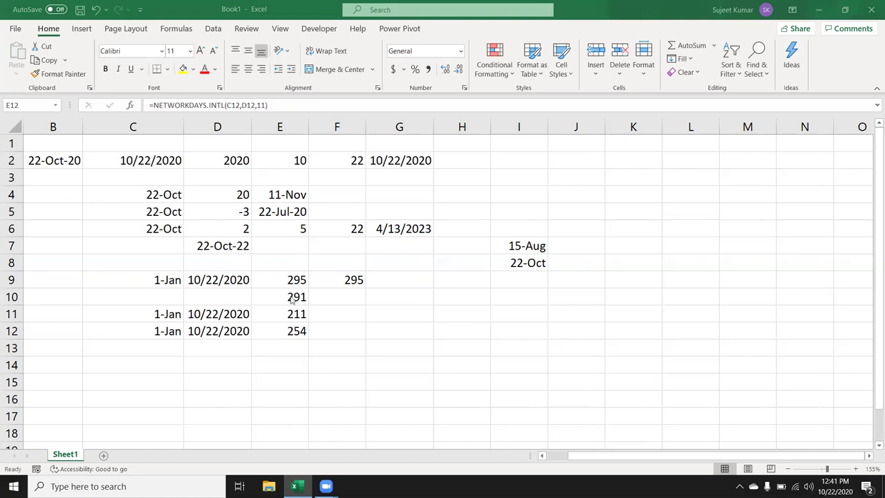
# Step: Append holidays I3:I10 to E12's NETWORKDAYS.INTL formula, lowering the result to 252
pyautogui.click(330, 283)
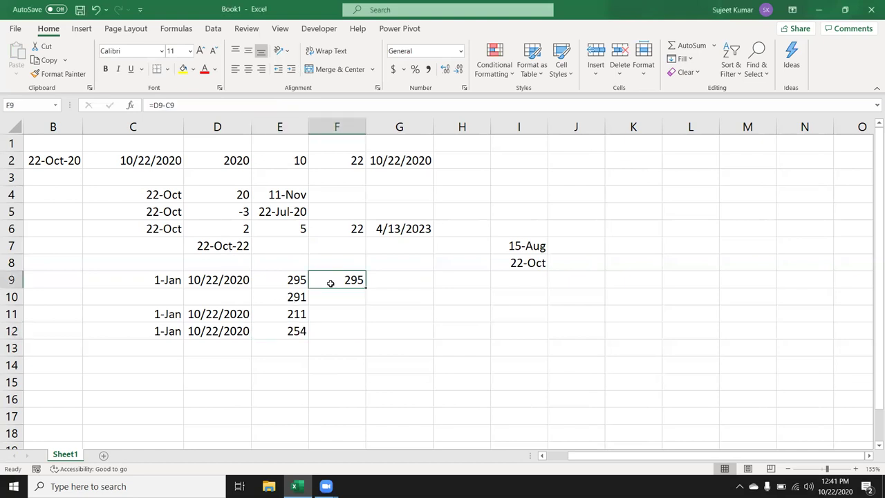
pyautogui.click(268, 336)
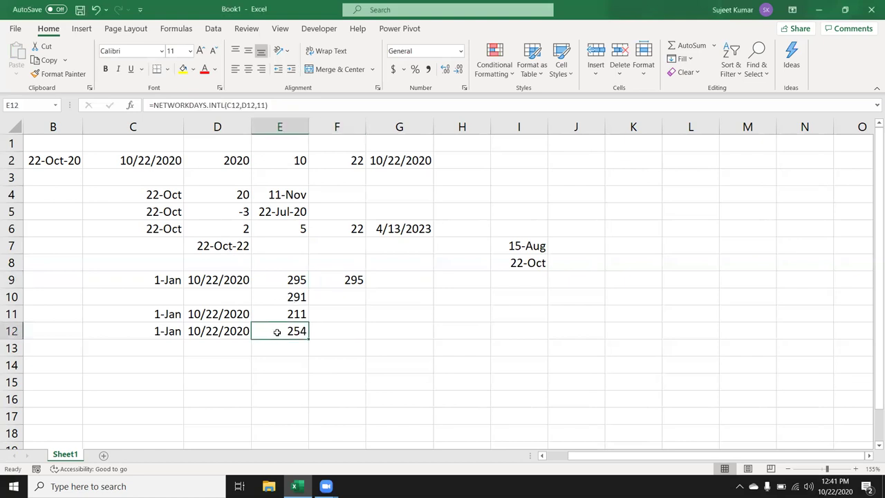
pyautogui.doubleClick(277, 331)
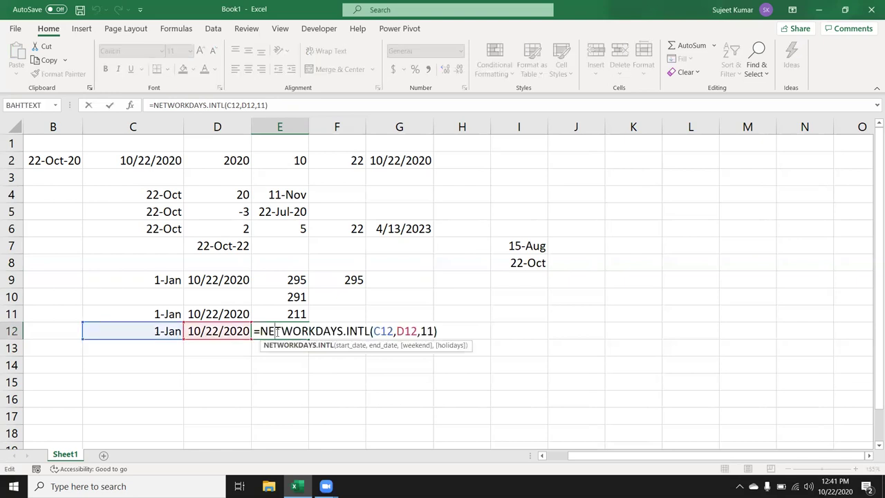
pyautogui.click(434, 331)
pyautogui.write(',')
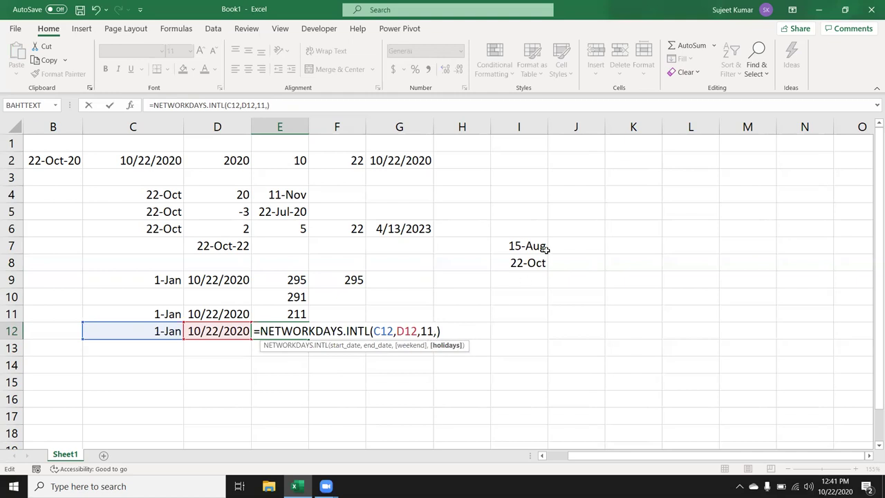
pyautogui.moveTo(508, 170); pyautogui.dragTo(508, 298)
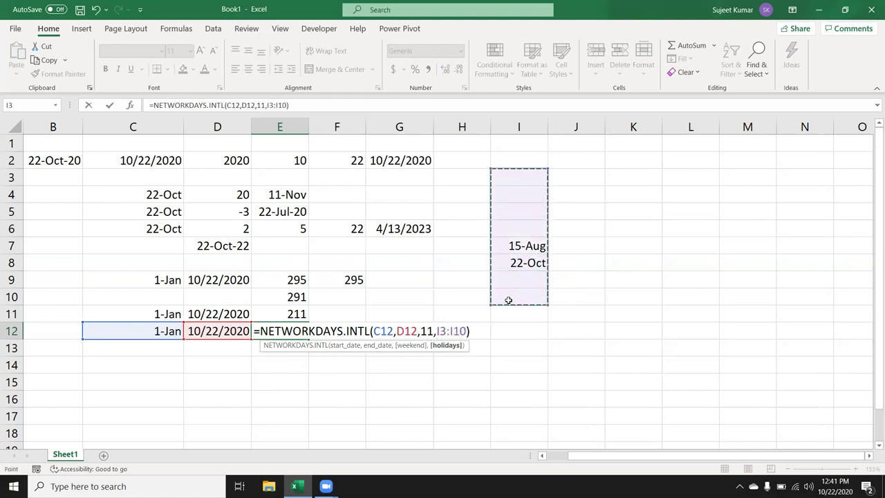
pyautogui.press('Return')
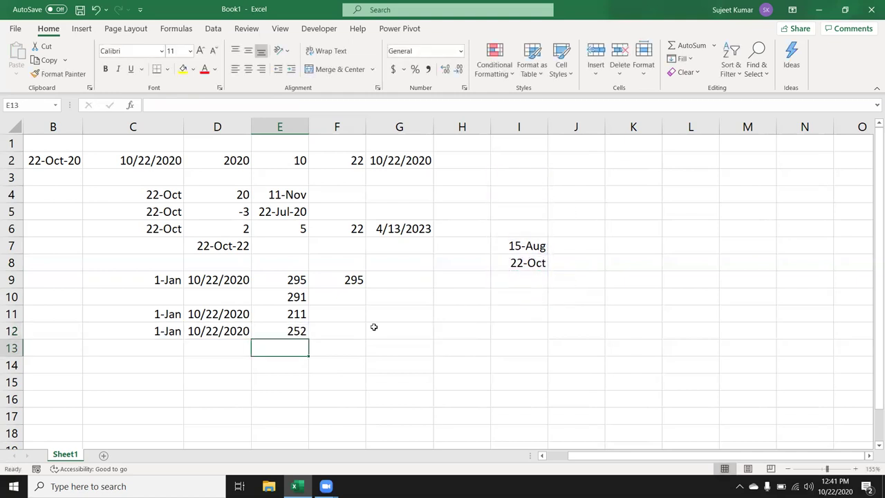
pyautogui.click(299, 330)
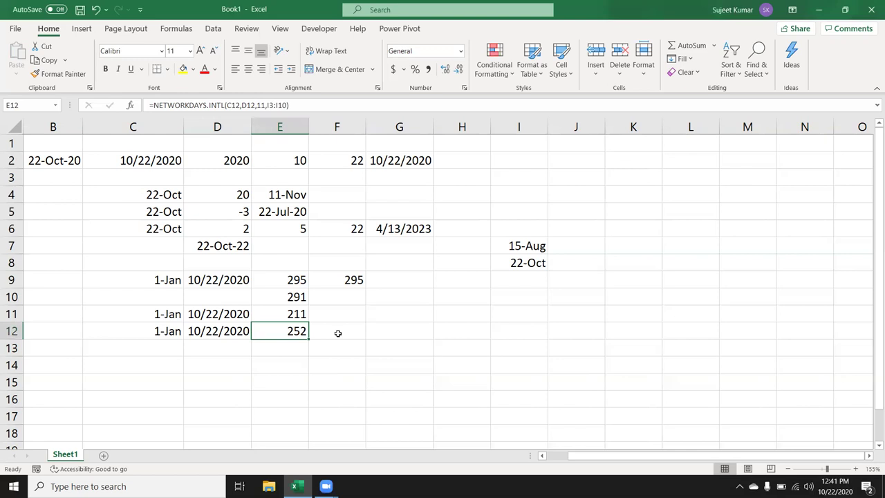
pyautogui.click(160, 355)
pyautogui.click(159, 363)
# Step: Put today's date in C14 and 10 in D14, shown as a plain General number
pyautogui.click(164, 335)
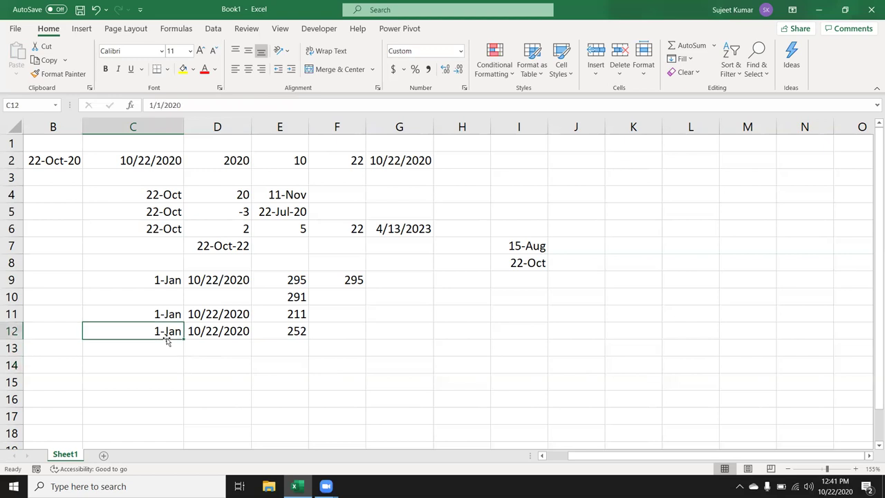
pyautogui.click(155, 358)
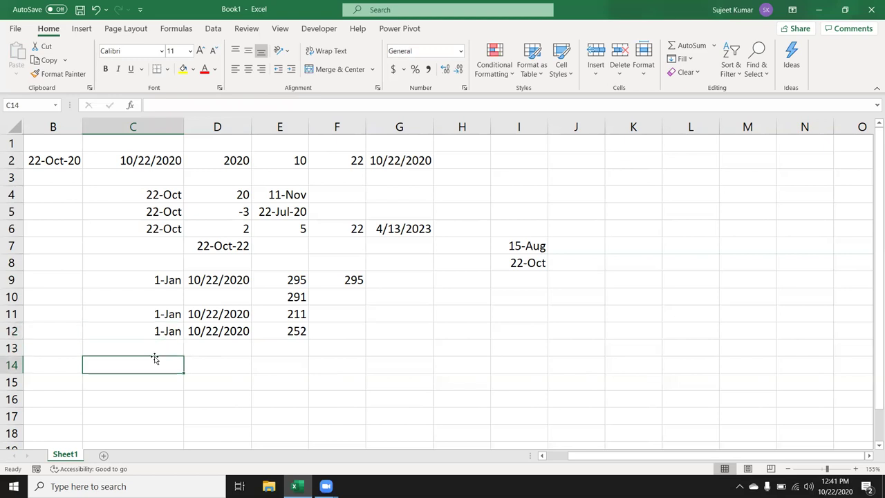
pyautogui.hotkey('ctrl', ';')
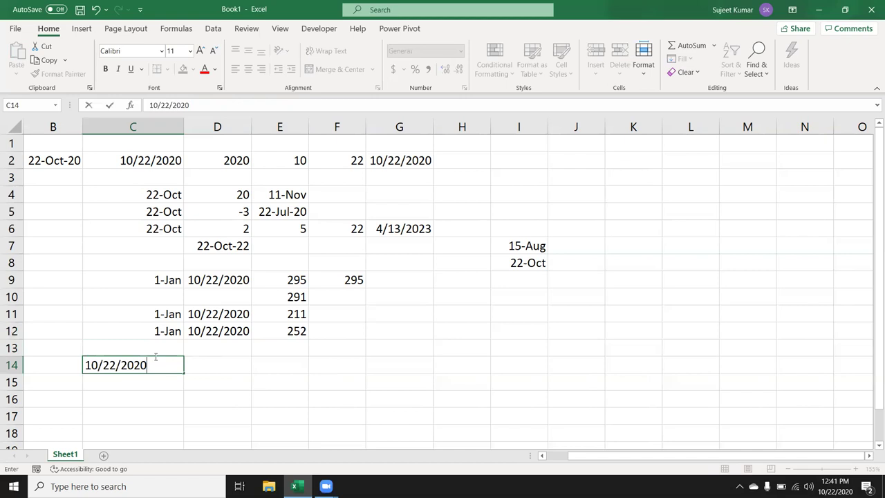
pyautogui.press('Tab')
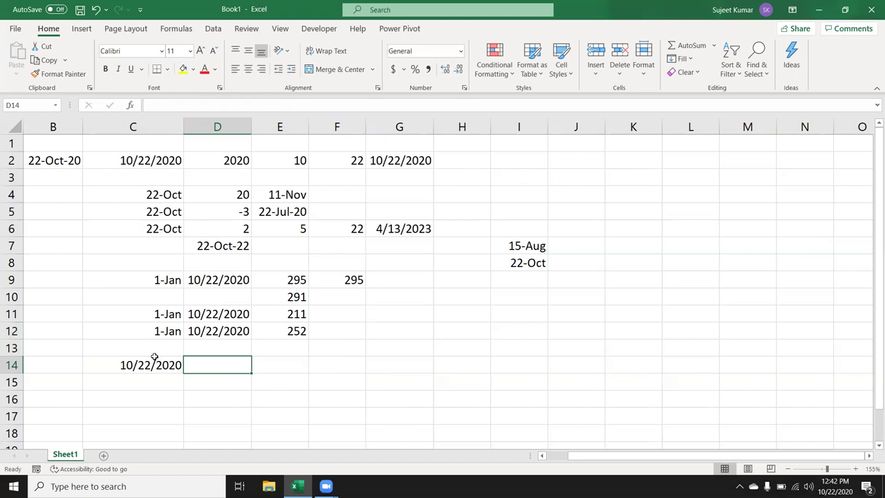
pyautogui.write('10')
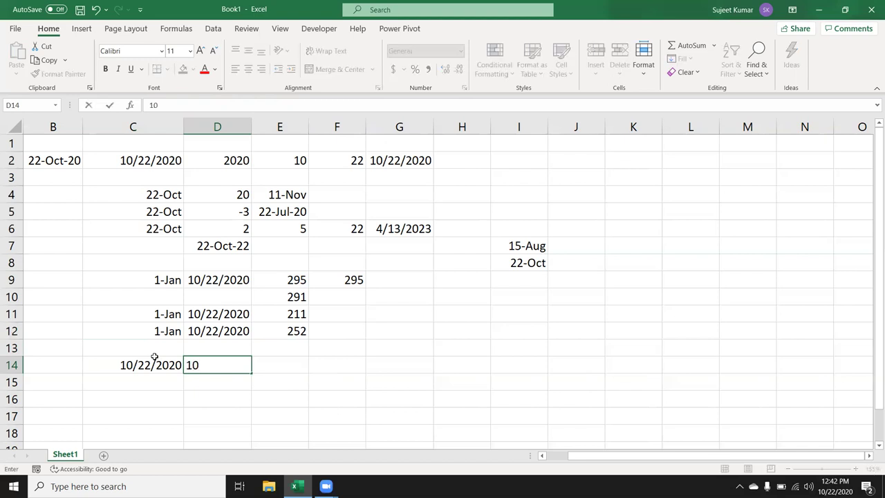
pyautogui.press('Tab')
pyautogui.press('Left')
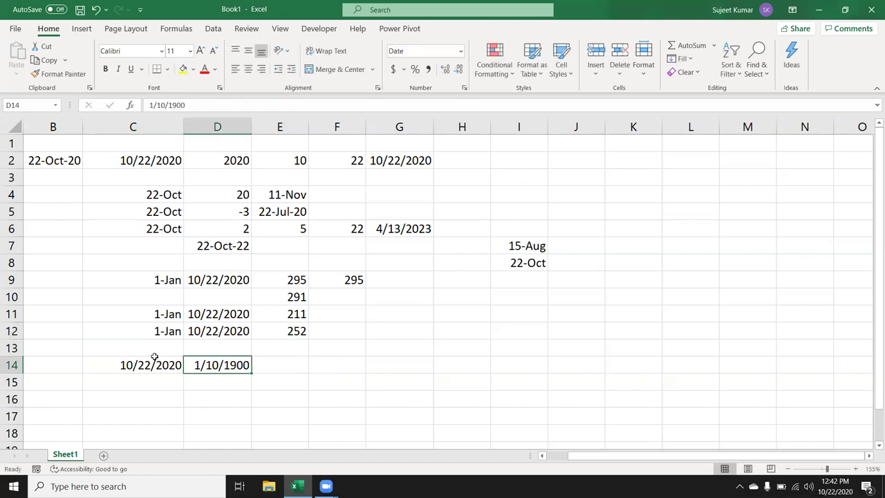
pyautogui.hotkey('ctrl', 'shift', '`')
pyautogui.press('Right')
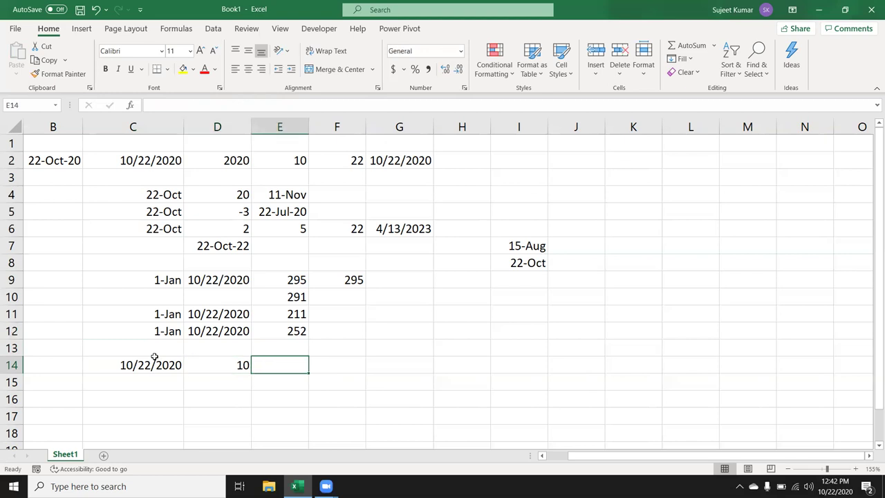
# Step: Enter =WORKDAY(C14,D14,I3:I13) in E14, returning 44140
pyautogui.write('=')
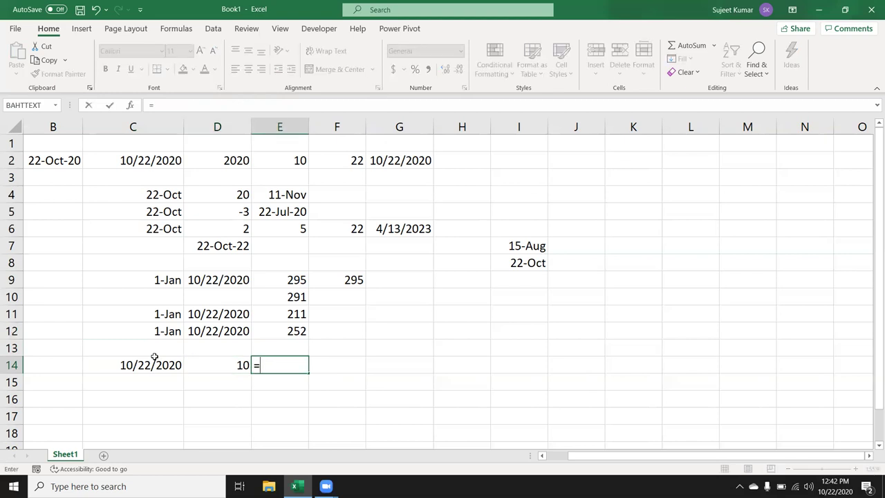
pyautogui.write('wor')
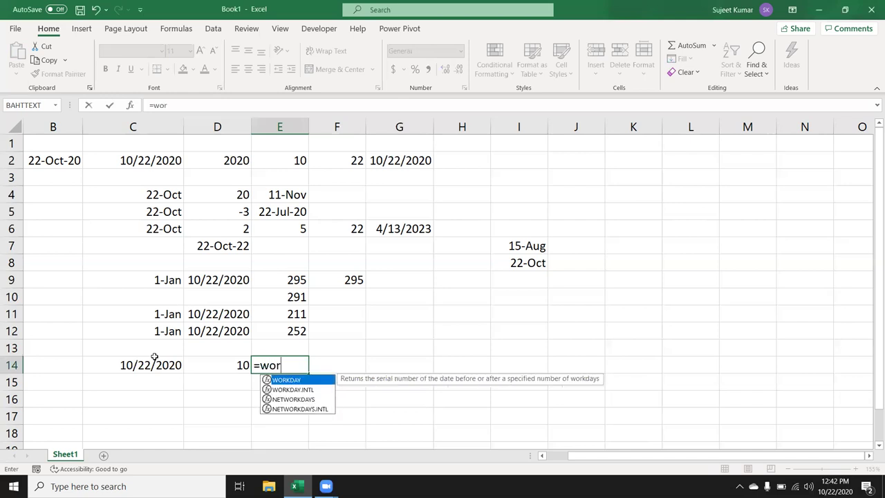
pyautogui.press('Down')
pyautogui.press('Down')
pyautogui.press('Tab')
pyautogui.press('BackSpace')
pyautogui.press('BackSpace')
pyautogui.press('BackSpace')
pyautogui.press('BackSpace')
pyautogui.press('BackSpace')
pyautogui.press('BackSpace')
pyautogui.press('BackSpace')
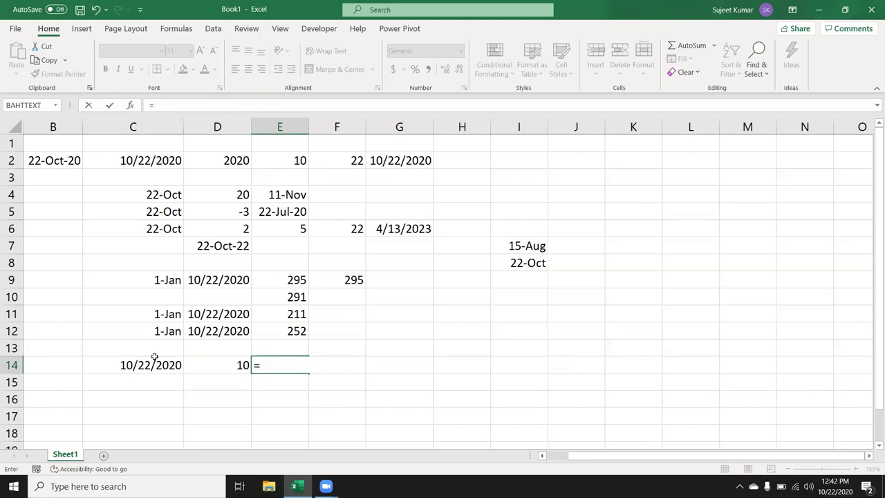
pyautogui.write('word')
pyautogui.press('BackSpace')
pyautogui.write('k')
pyautogui.press('Tab')
pyautogui.press('Left')
pyautogui.click(154, 356)
pyautogui.write(',')
pyautogui.press('Left')
pyautogui.write(',')
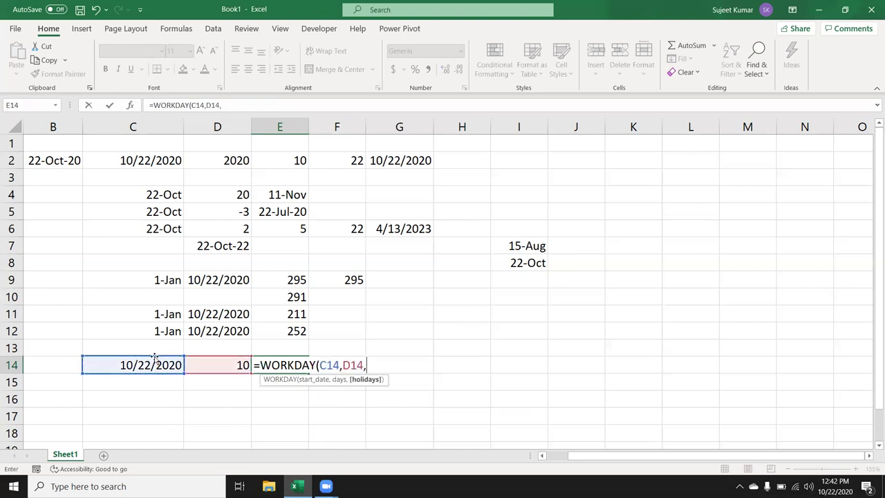
pyautogui.moveTo(525, 177); pyautogui.dragTo(523, 349)
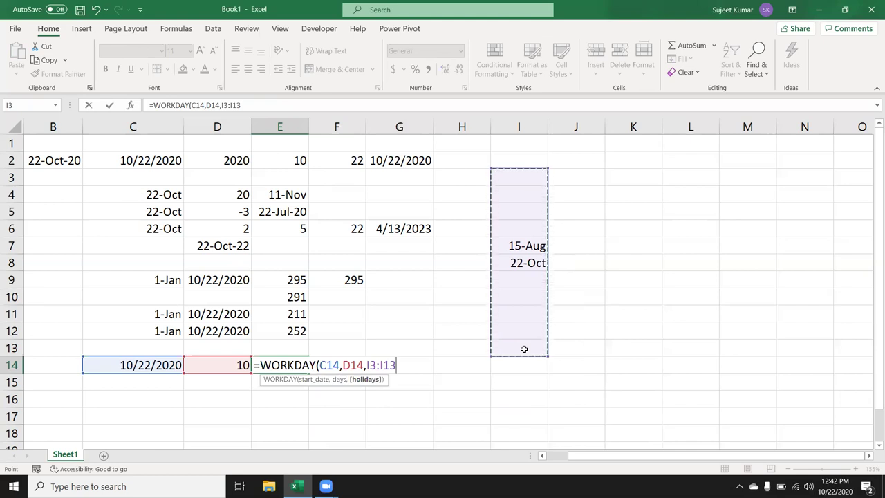
pyautogui.press('Return')
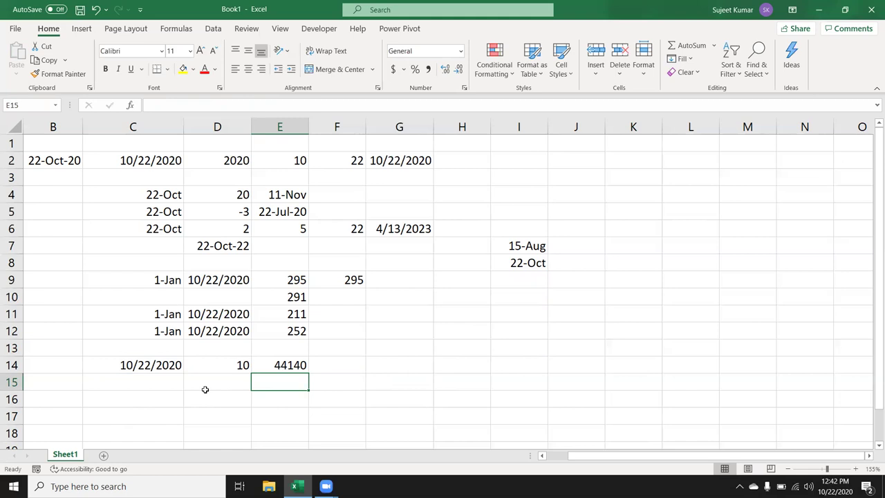
# Step: Try number formats on E14's WORKDAY result, then revert it to the serial number
pyautogui.press('Up')
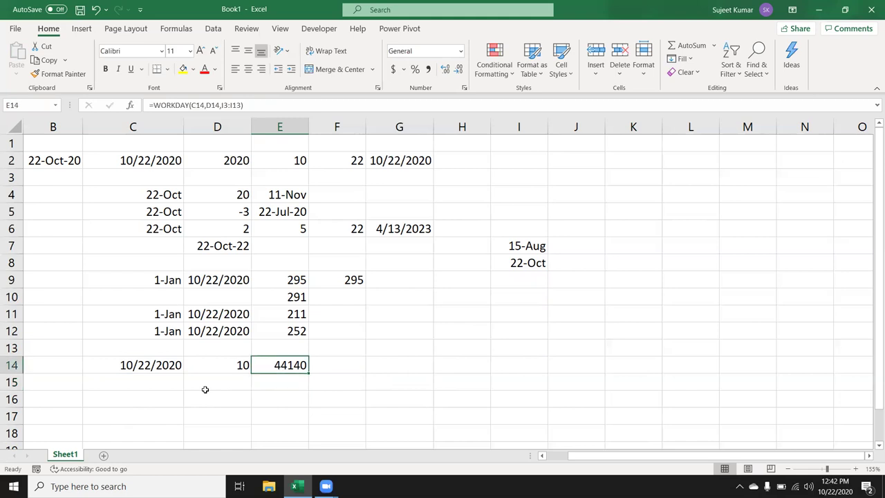
pyautogui.hotkey('ctrl', 'shift', '2')
pyautogui.hotkey('ctrl', 'shift', '3')
pyautogui.hotkey('ctrl', 'shift', '`')
pyautogui.press('Right')
pyautogui.press('Left')
# Step: Italicise E14 and format its result as the date 5-Nov-20
pyautogui.hotkey('ctrl', 'i')
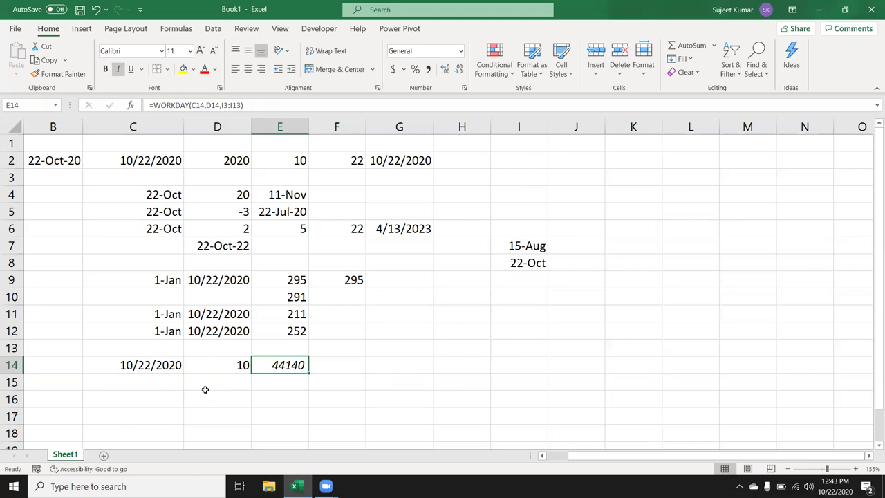
pyautogui.hotkey('ctrl', 'shift', '2')
pyautogui.hotkey('ctrl', 'shift', '1')
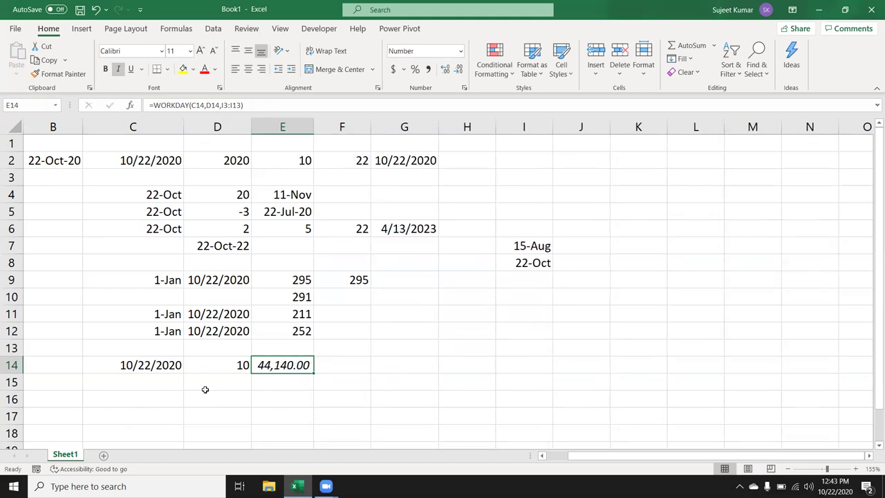
pyautogui.hotkey('ctrl', 'shift', '3')
pyautogui.press('Left')
pyautogui.press('Right')
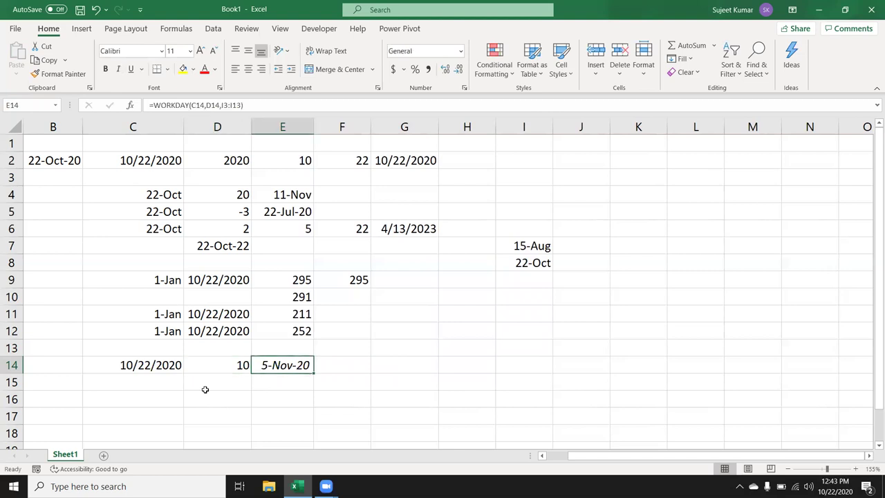
pyautogui.press('Left')
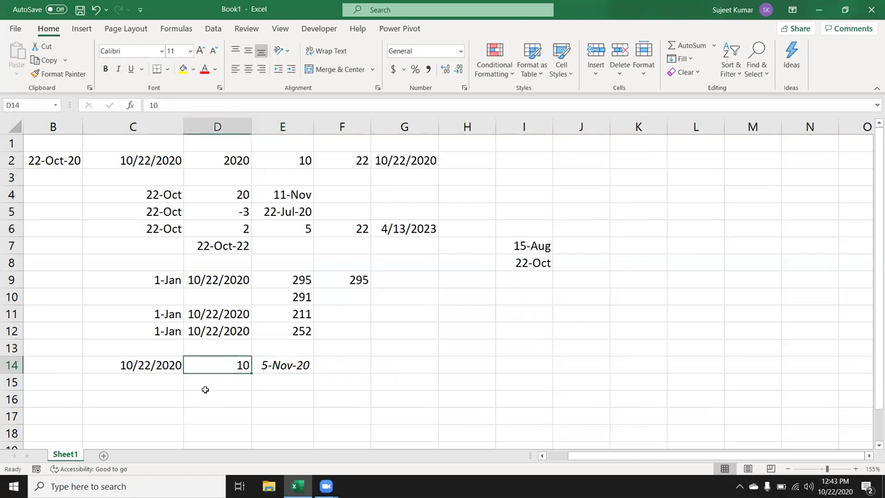
pyautogui.press('Right')
pyautogui.press('Down')
pyautogui.press('Left')
pyautogui.press('Left')
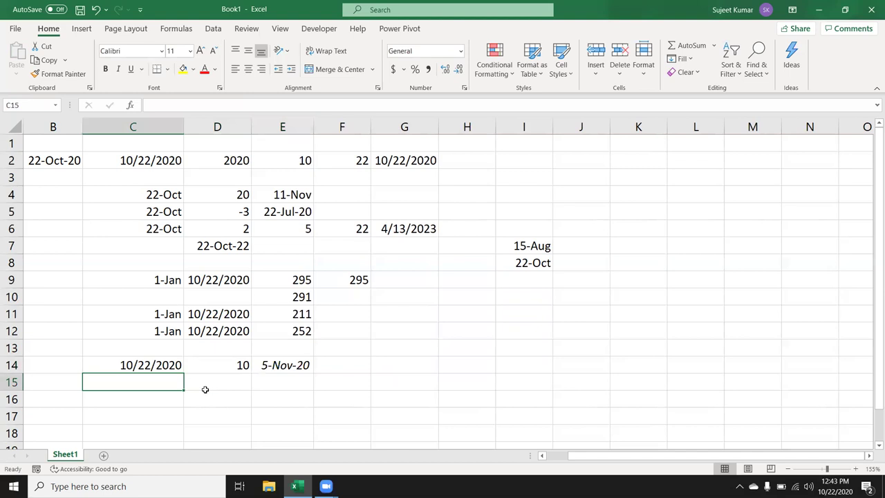
# Step: Fill the 10/22/2020 start date down into C15 and enter 10 in D15
pyautogui.hotkey('ctrl', 'd')
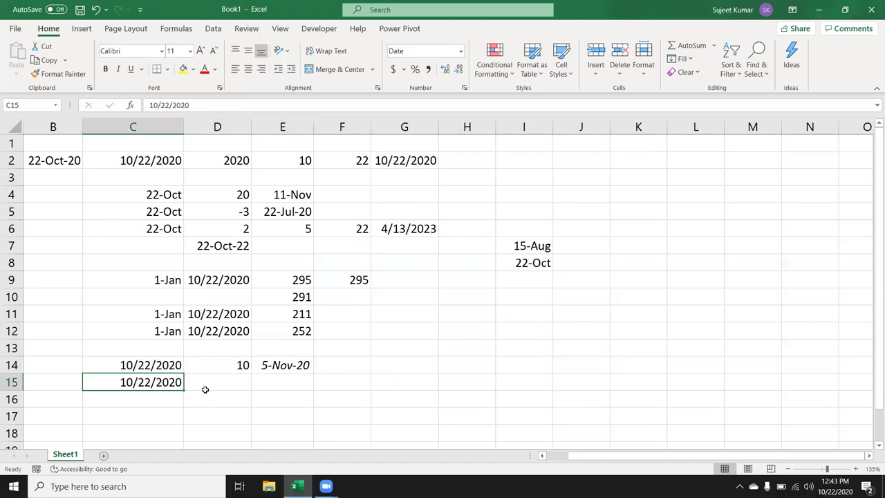
pyautogui.click(205, 390)
pyautogui.write('10')
pyautogui.press('Tab')
# Step: Enter =WORKDAY.INTL(C15,D15,11,I3:I15) in E15 and format it as the date 3-Nov-20
pyautogui.write('=w')
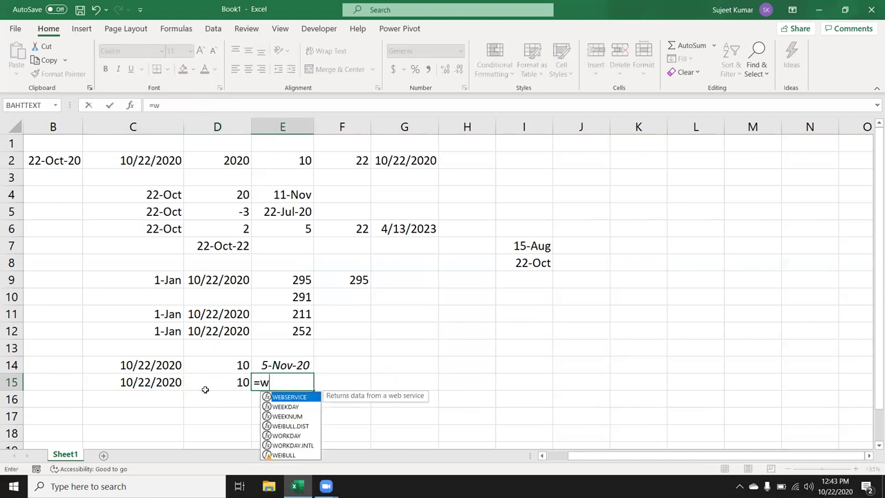
pyautogui.write('or')
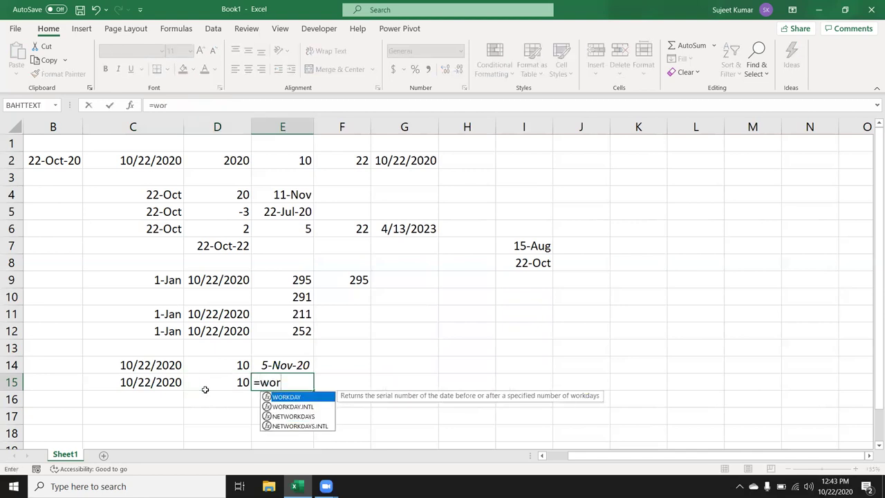
pyautogui.press('Down')
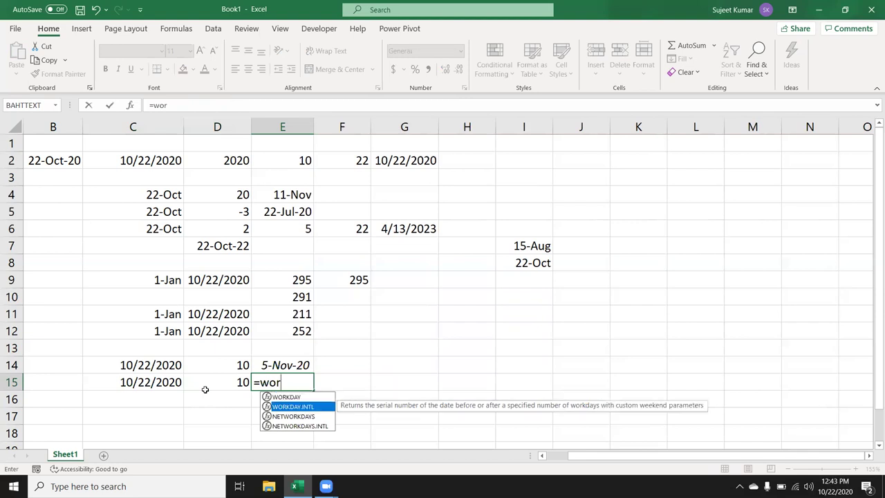
pyautogui.press('Tab')
pyautogui.press('Left')
pyautogui.press('Left')
pyautogui.write(',')
pyautogui.click(205, 389)
pyautogui.write(',')
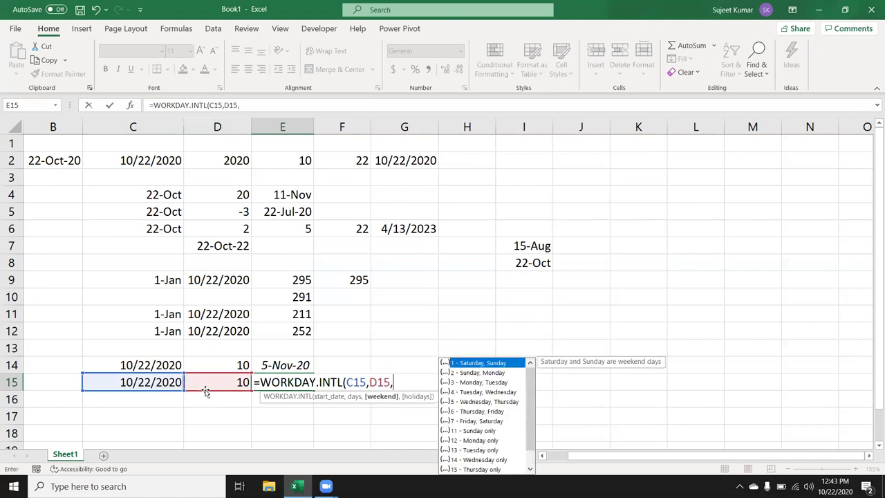
pyautogui.press('Down')
pyautogui.press('Down')
pyautogui.press('Down')
pyautogui.press('Down')
pyautogui.press('Down')
pyautogui.press('Down')
pyautogui.press('Down')
pyautogui.press('BackSpace')
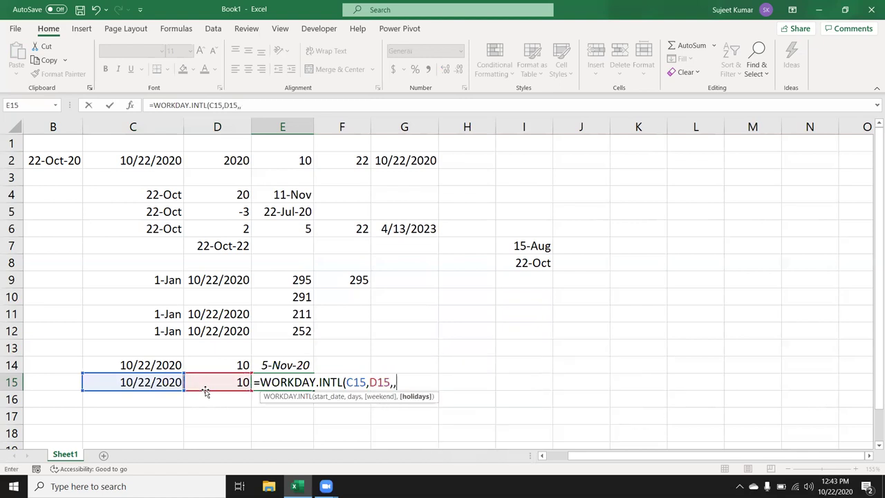
pyautogui.write(',11')
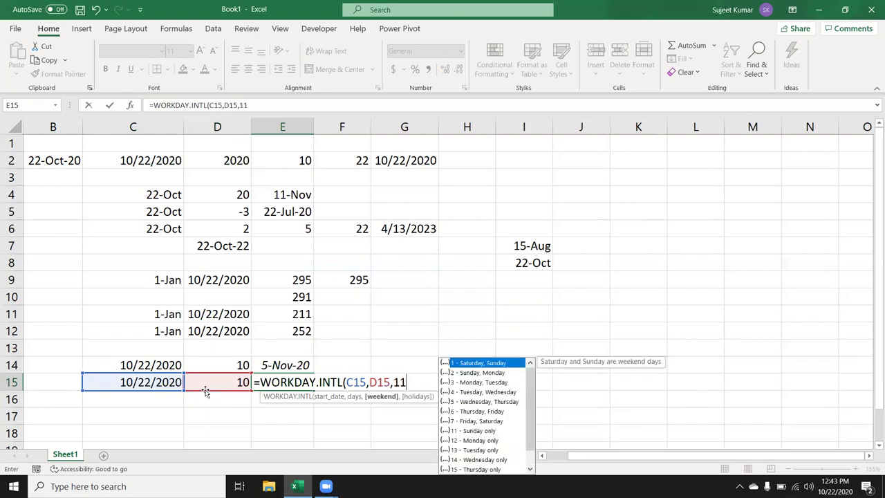
pyautogui.write(',')
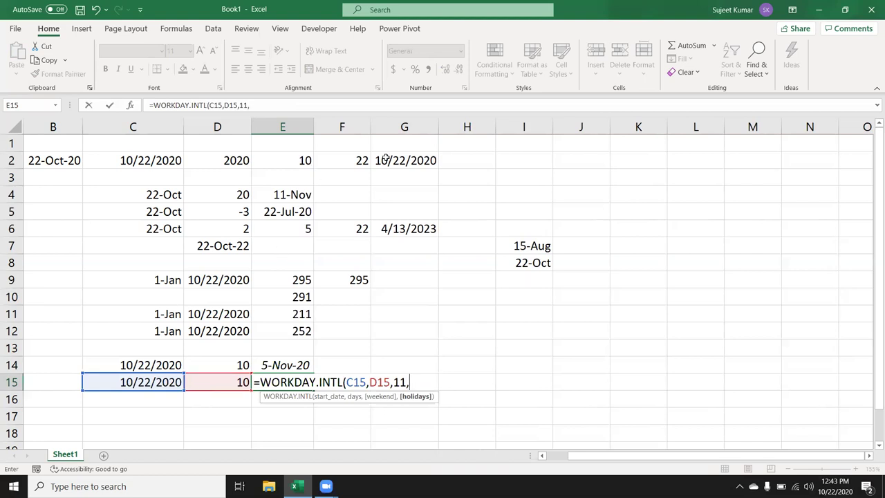
pyautogui.moveTo(515, 178); pyautogui.dragTo(505, 382)
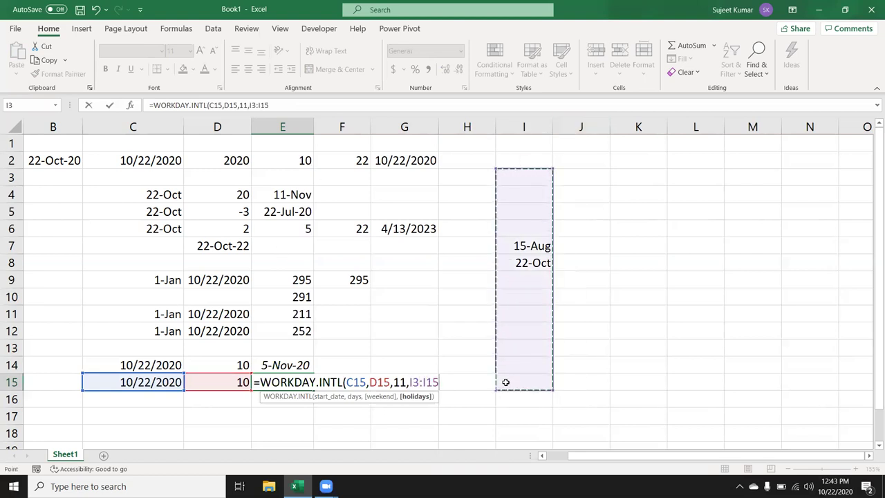
pyautogui.press('Return')
pyautogui.press('Up')
pyautogui.press('Right')
pyautogui.press('Right')
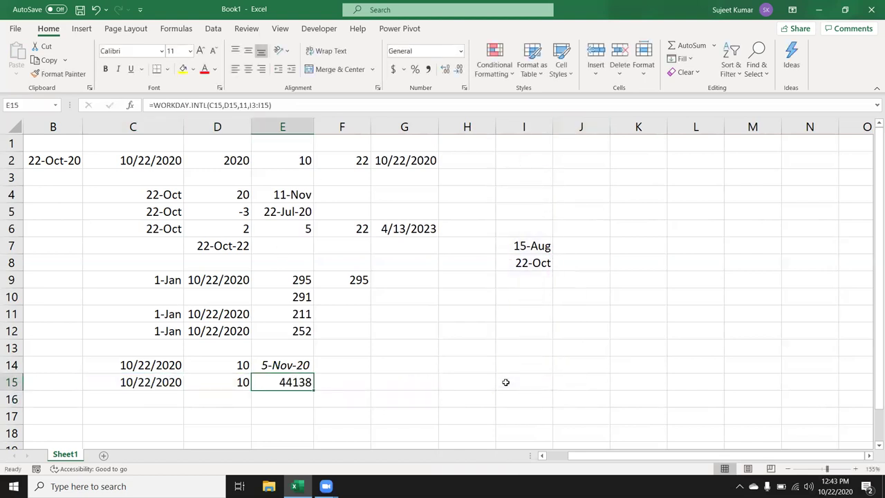
pyautogui.hotkey('ctrl', 'shift', '3')
pyautogui.press('Left')
# Step: Enter 1/1 in C18, then insert today's date beside it in D18
pyautogui.press('Down')
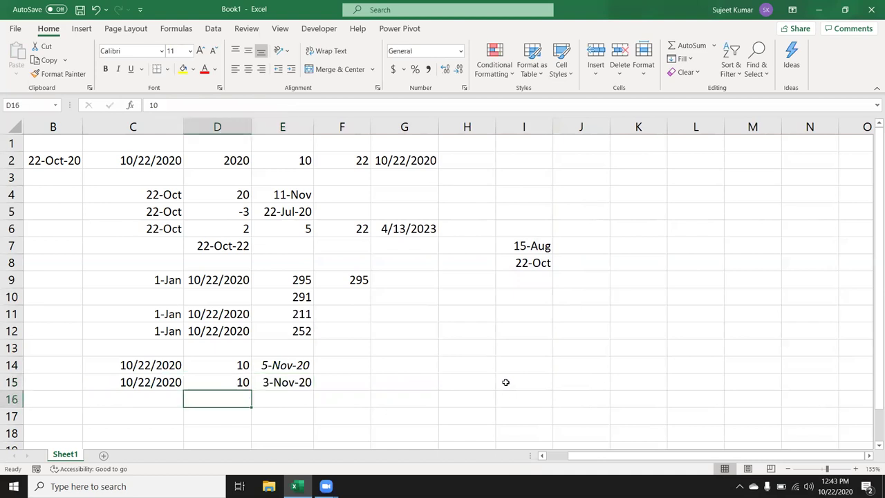
pyautogui.press('Down')
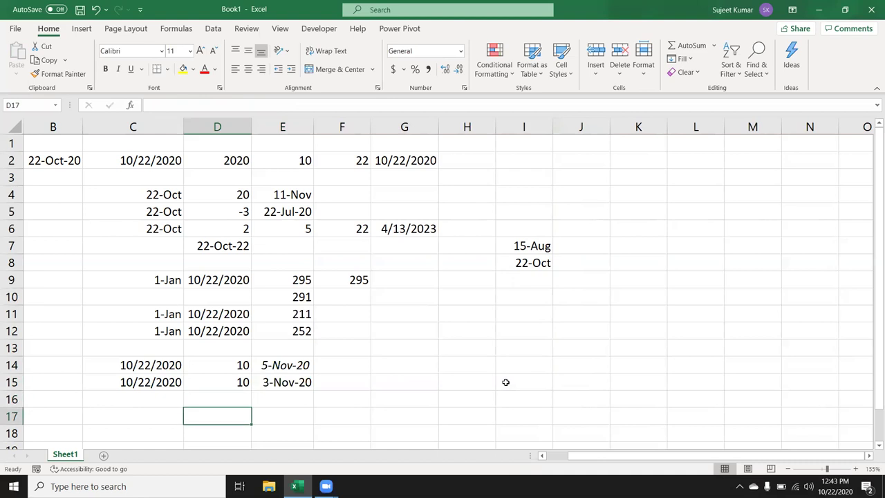
pyautogui.press('Down')
pyautogui.press('Down')
pyautogui.press('Down')
pyautogui.press('Down')
pyautogui.press('Down')
pyautogui.press('Down')
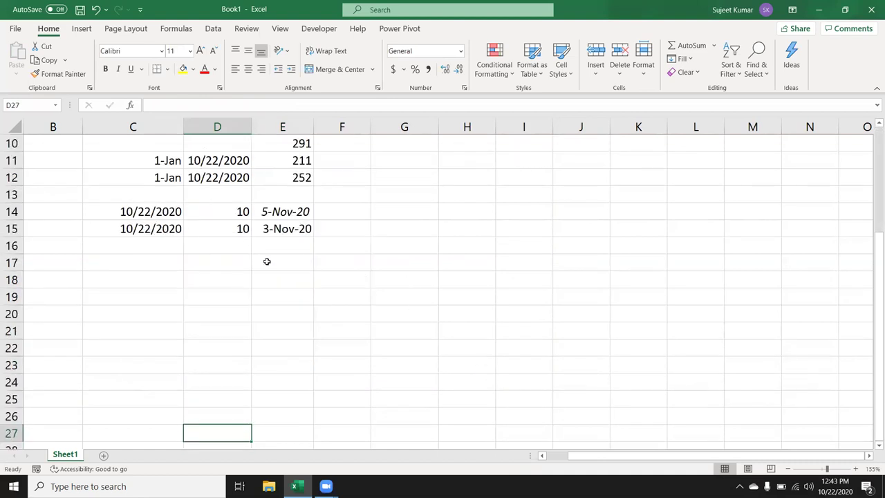
pyautogui.click(115, 287)
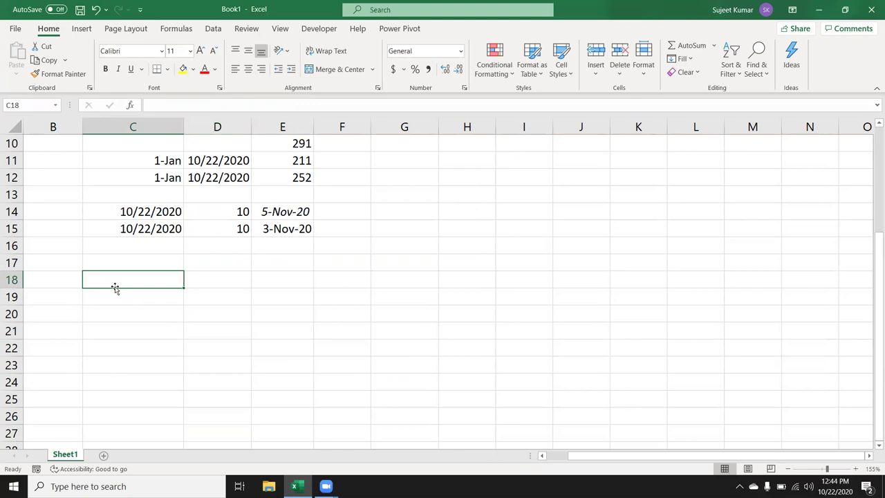
pyautogui.write('1/10')
pyautogui.press('BackSpace')
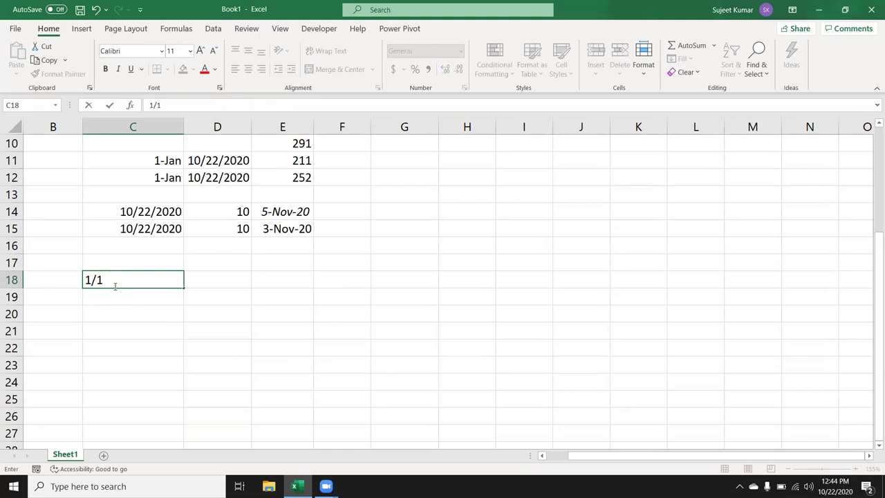
pyautogui.press('Tab')
pyautogui.hotkey('ctrl', ';')
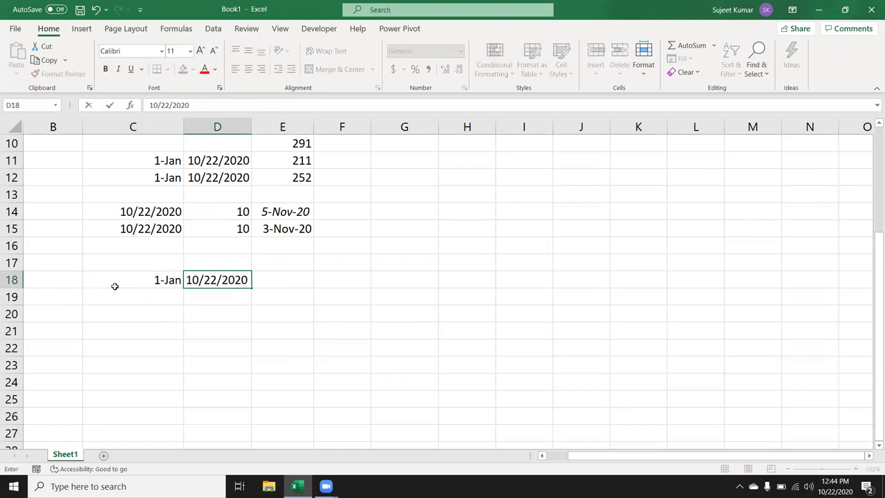
# Step: Commit 10/22/2020 in D18 and compute =D18-C18 in E18
pyautogui.press('Tab')
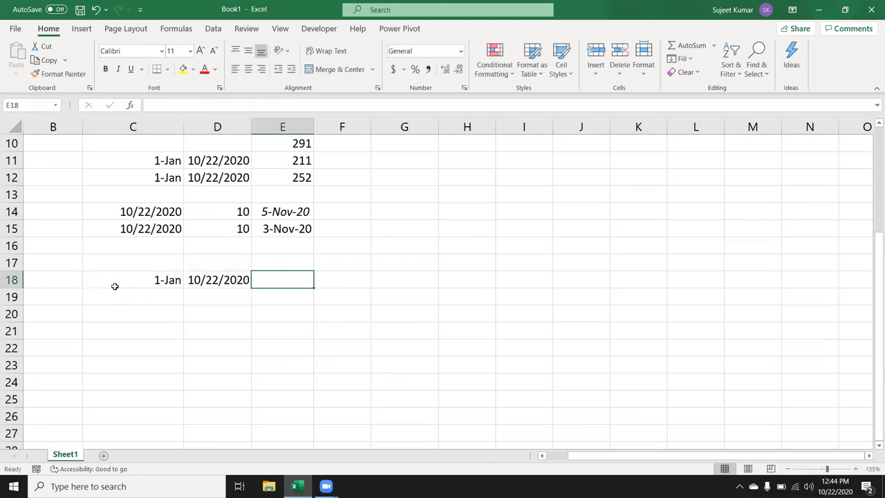
pyautogui.write('=')
pyautogui.press('Left')
pyautogui.write('-')
pyautogui.click(115, 286)
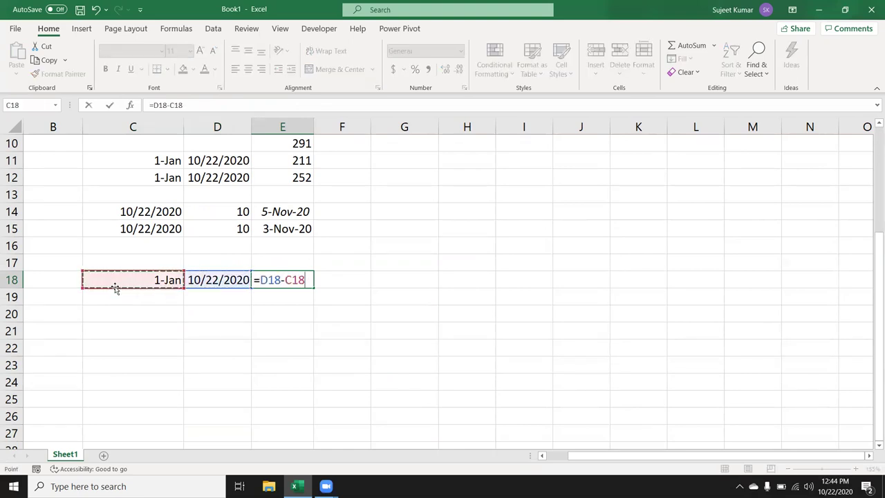
pyautogui.press('Return')
# Step: Add an =E18/30 month estimate in E19, then clear both trial cells E18:E19
pyautogui.press('Up')
pyautogui.press('Right')
pyautogui.press('Right')
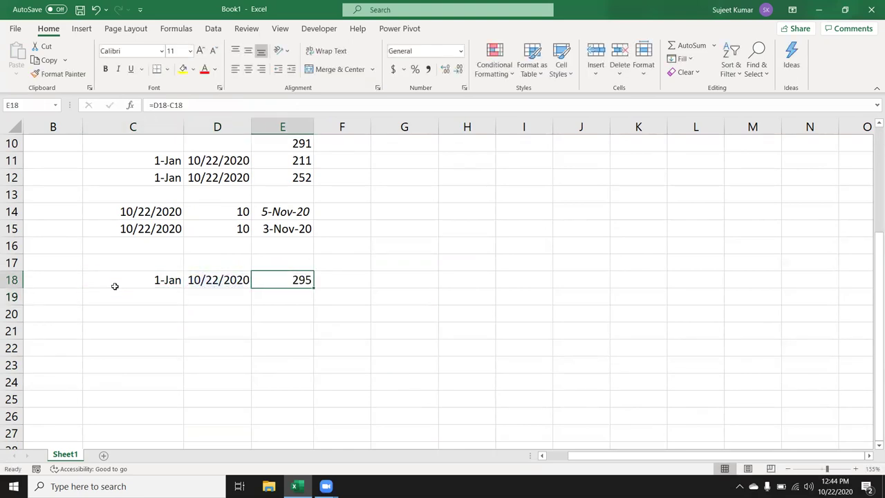
pyautogui.press('Down')
pyautogui.write('=')
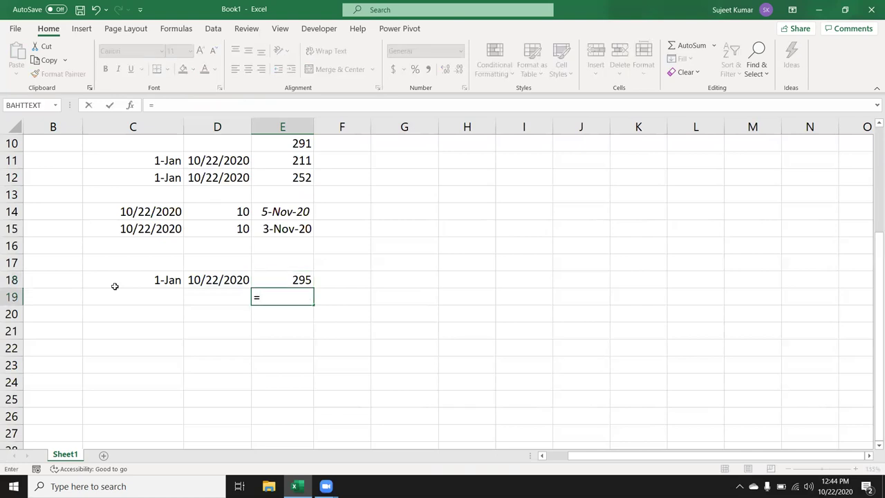
pyautogui.press('Up')
pyautogui.write('/30')
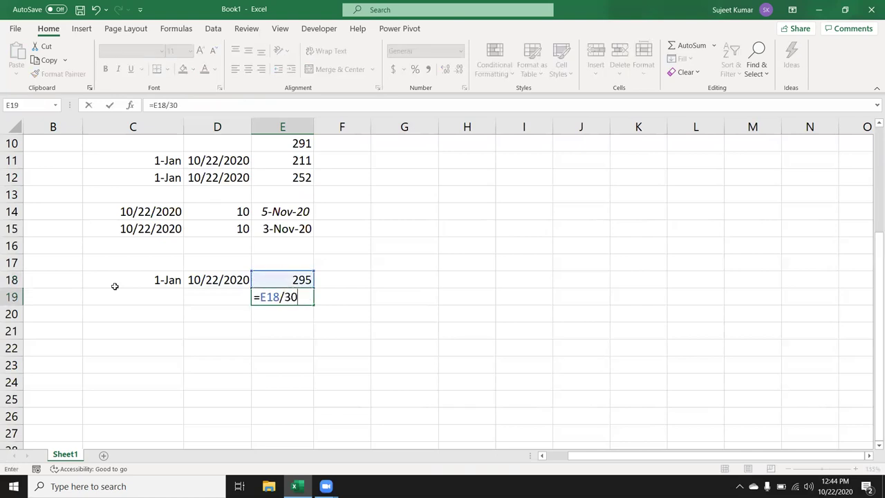
pyautogui.press('Return')
pyautogui.press('Up')
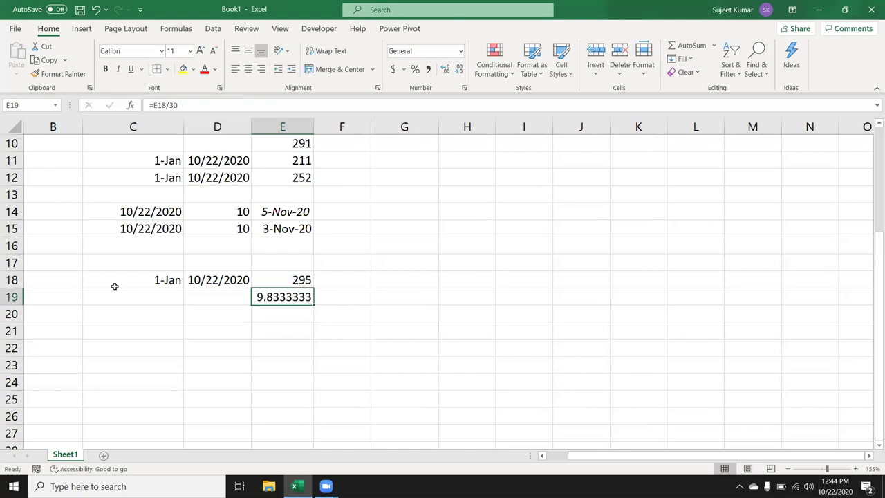
pyautogui.hotkey('shift', 'Up')
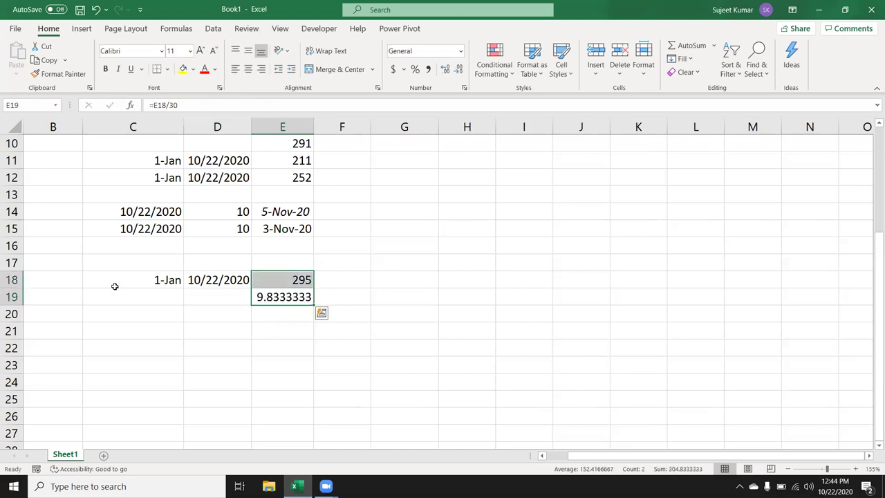
pyautogui.press('Delete')
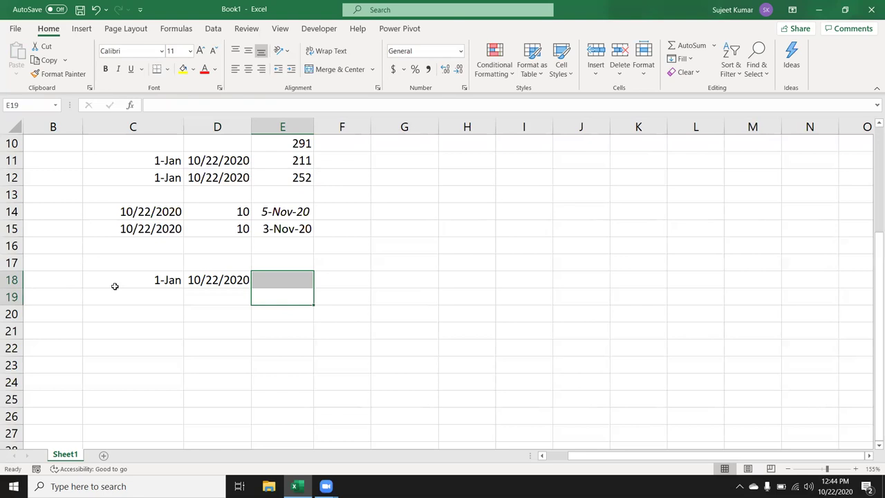
# Step: Enter =DATEDIF(C18,D18,"m") in E18 to count months
pyautogui.press('Up')
pyautogui.press('Right')
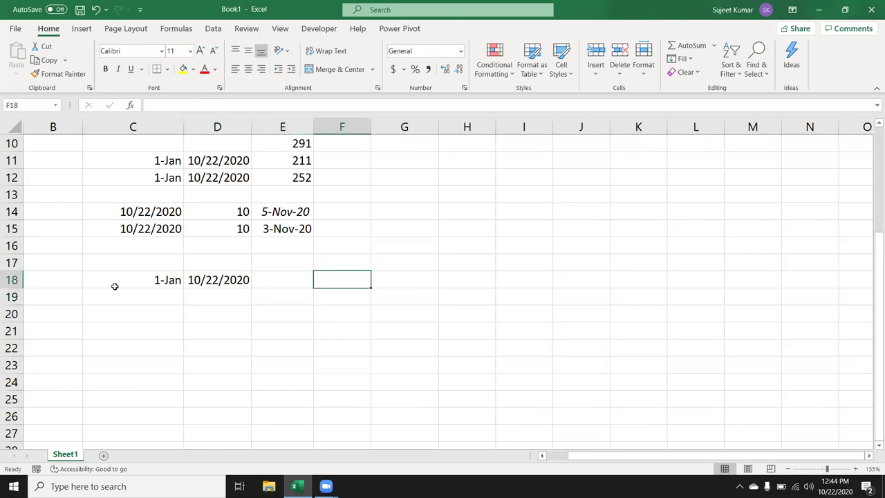
pyautogui.press('Left')
pyautogui.write('=d')
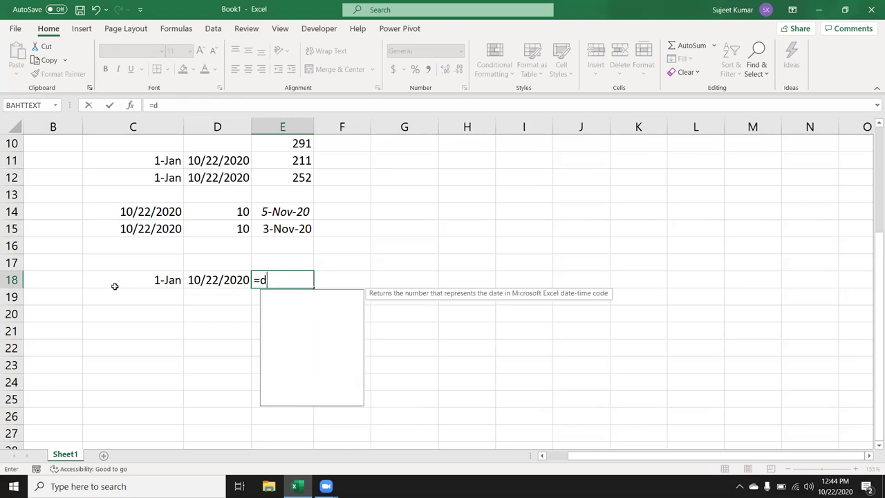
pyautogui.write('at')
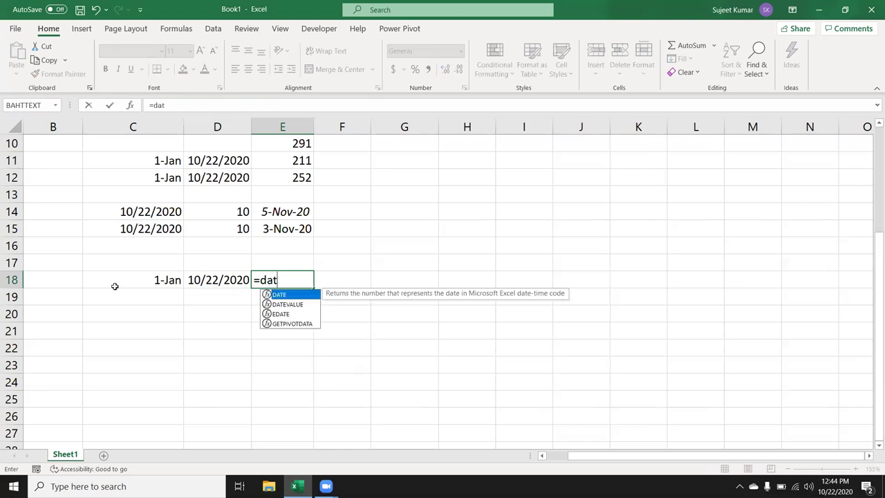
pyautogui.write('edif(')
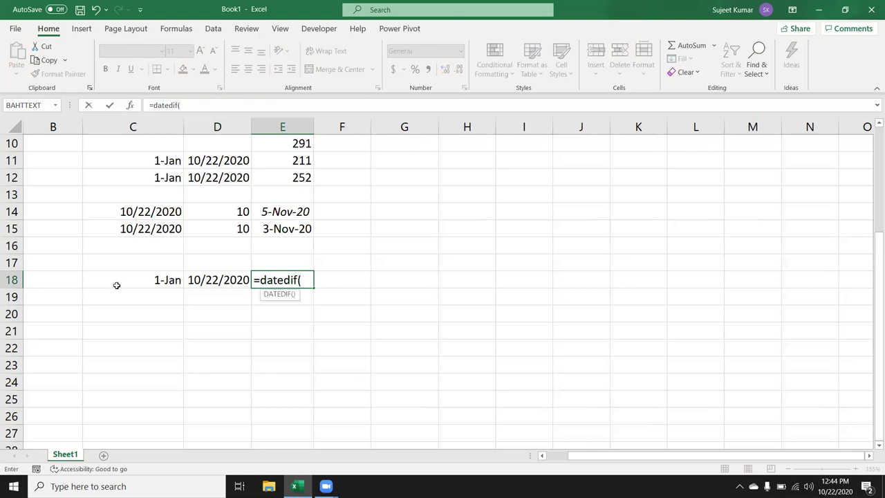
pyautogui.click(125, 282)
pyautogui.write(',')
pyautogui.click(231, 274)
pyautogui.write(',"m')
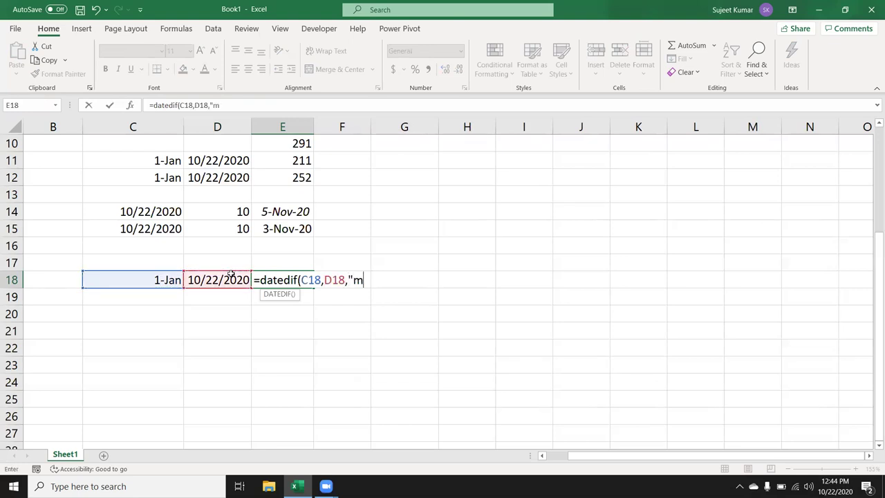
pyautogui.write('")')
pyautogui.press('Return')
# Step: Change the DATEDIF unit from "m" to "d" so E18 shows 295 days
pyautogui.press('Up')
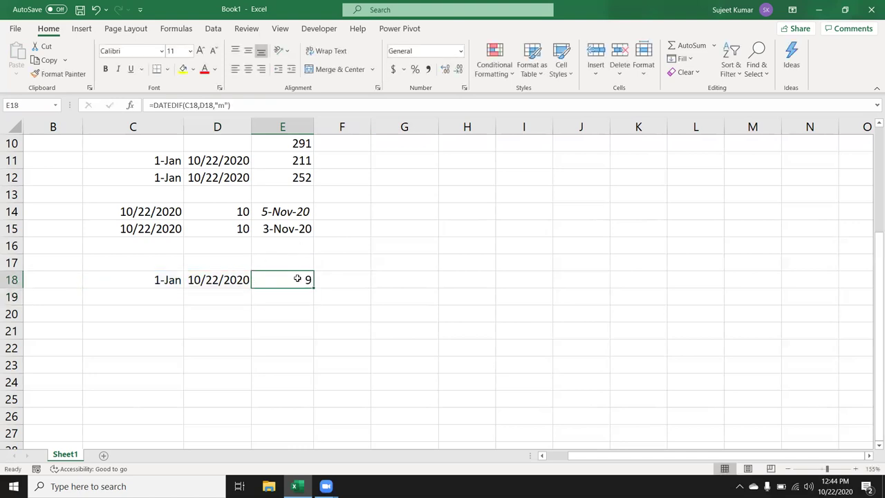
pyautogui.doubleClick(297, 278)
pyautogui.doubleClick(366, 279)
pyautogui.click(366, 278)
pyautogui.press('BackSpace')
pyautogui.write('d')
pyautogui.press('Return')
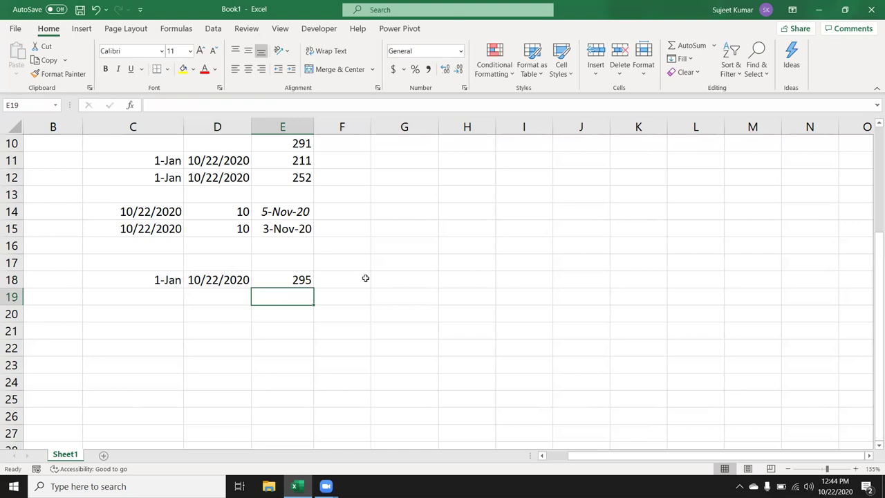
pyautogui.press('Left')
pyautogui.press('Left')
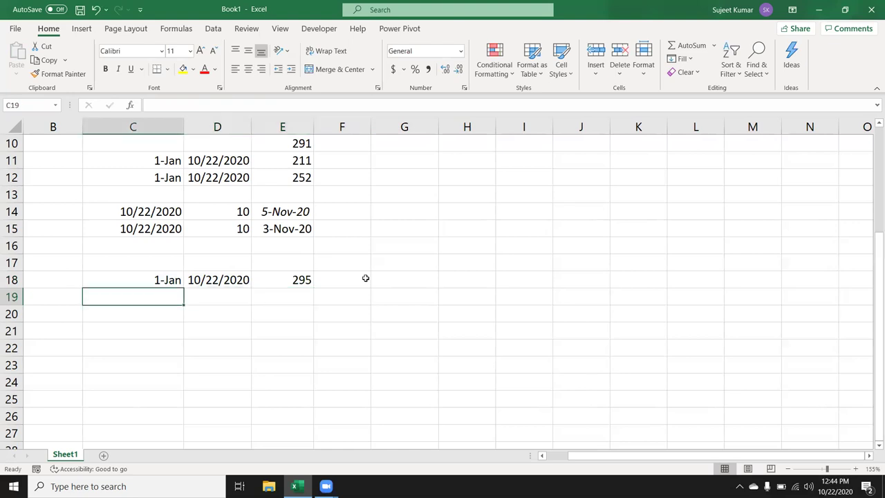
pyautogui.press('Down')
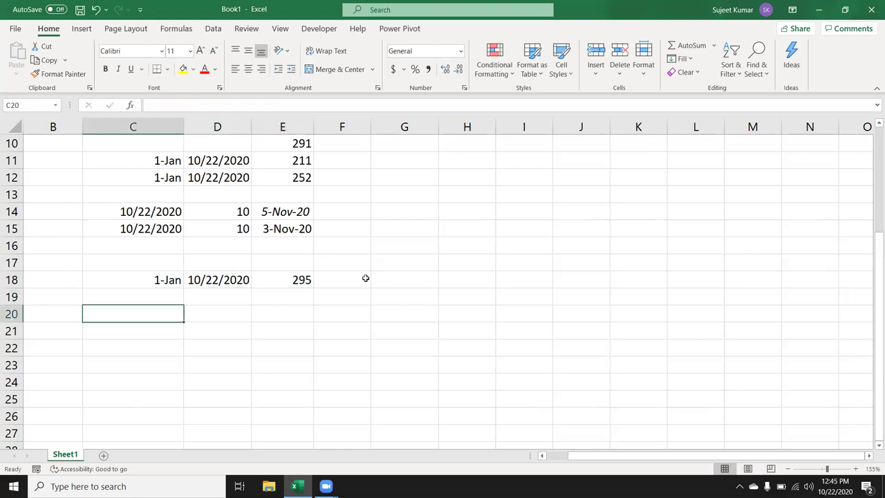
pyautogui.press('Down')
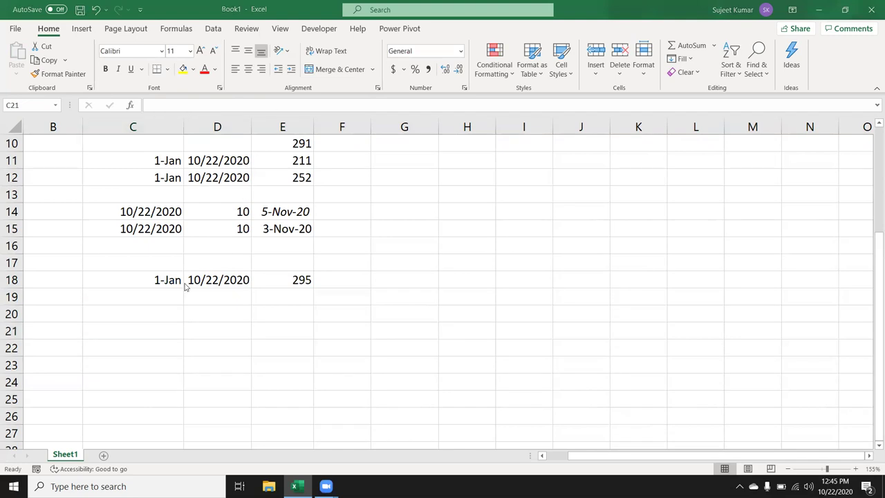
# Step: Enter the birth date 6/19/1984 in C21 and today's date in D21
pyautogui.write('19')
pyautogui.press('BackSpace')
pyautogui.press('BackSpace')
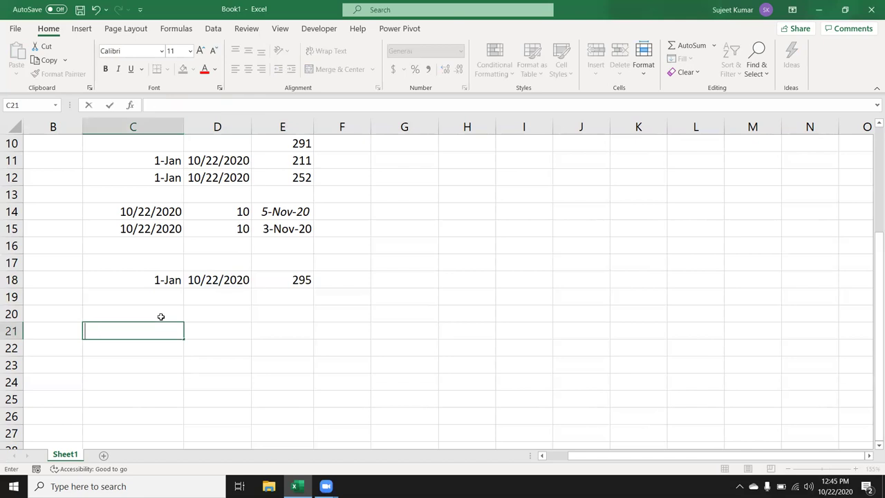
pyautogui.write('19')
pyautogui.press('BackSpace')
pyautogui.press('BackSpace')
pyautogui.write('6/-')
pyautogui.press('BackSpace')
pyautogui.write('1')
pyautogui.write('9/1987')
pyautogui.press('BackSpace')
pyautogui.write('7')
pyautogui.press('BackSpace')
pyautogui.write('4')
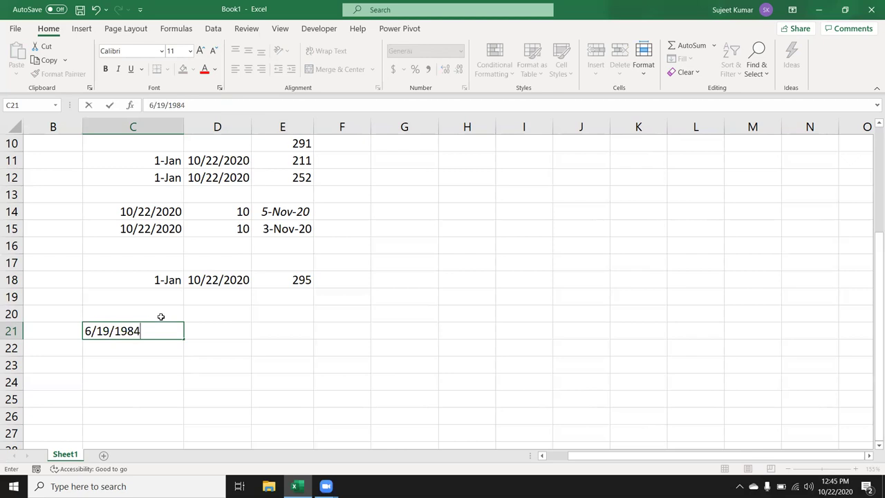
pyautogui.press('Return')
pyautogui.press('Up')
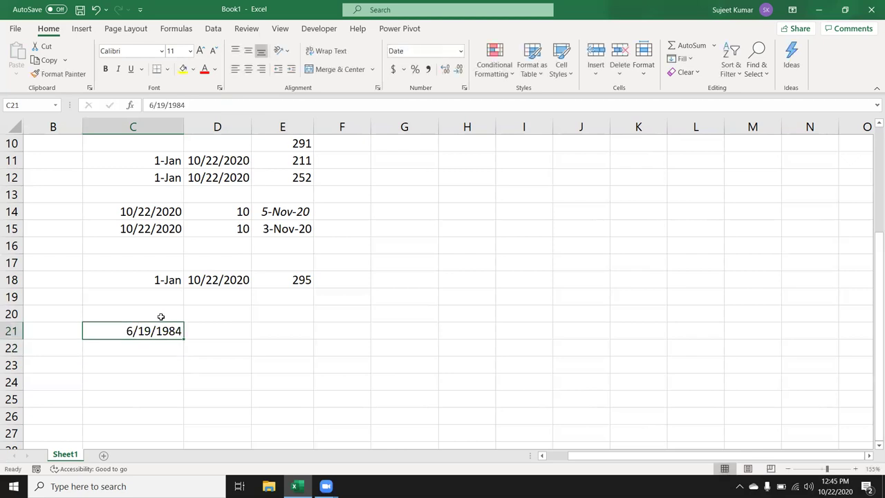
pyautogui.press('Right')
pyautogui.hotkey('ctrl', ';')
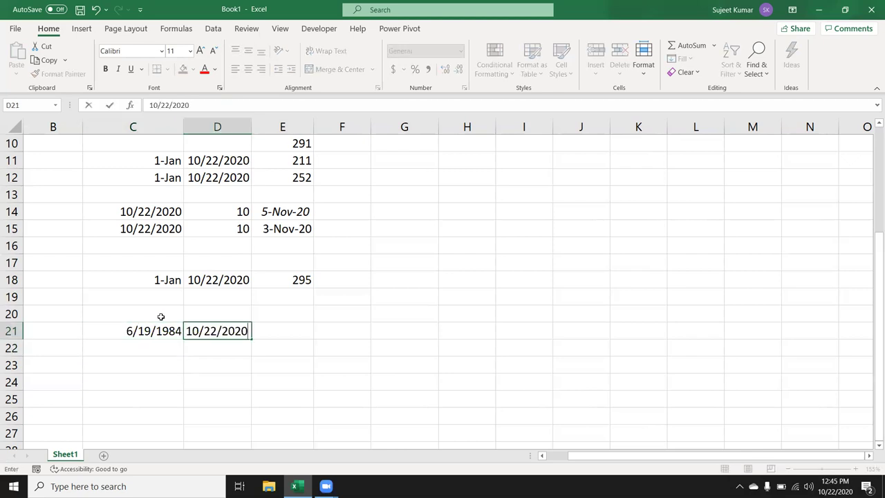
pyautogui.press('Tab')
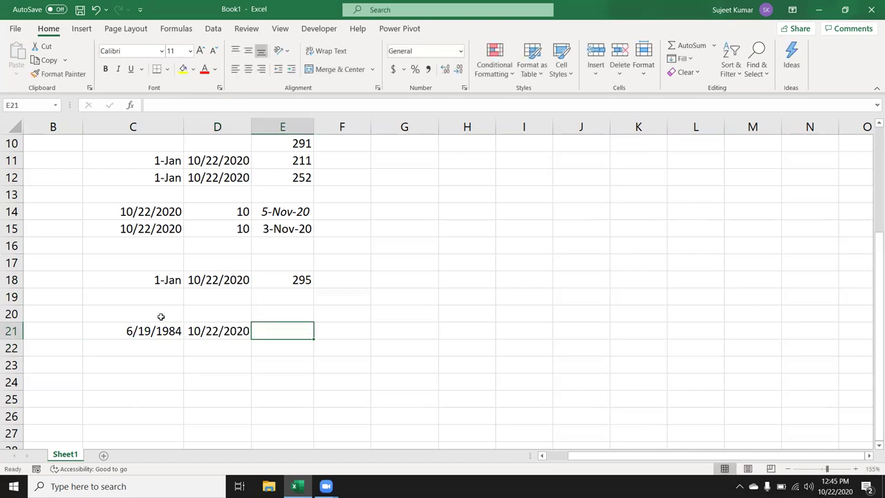
# Step: Type the headings Y, M and D across F20:H20
pyautogui.press('Right')
pyautogui.press('Up')
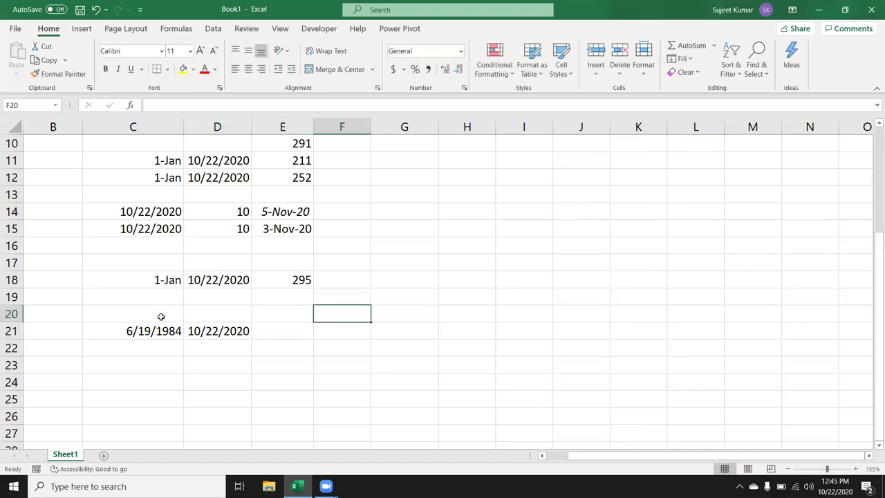
pyautogui.write('Y')
pyautogui.press('Tab')
pyautogui.write('M')
pyautogui.press('Tab')
pyautogui.write('D')
pyautogui.press('Return')
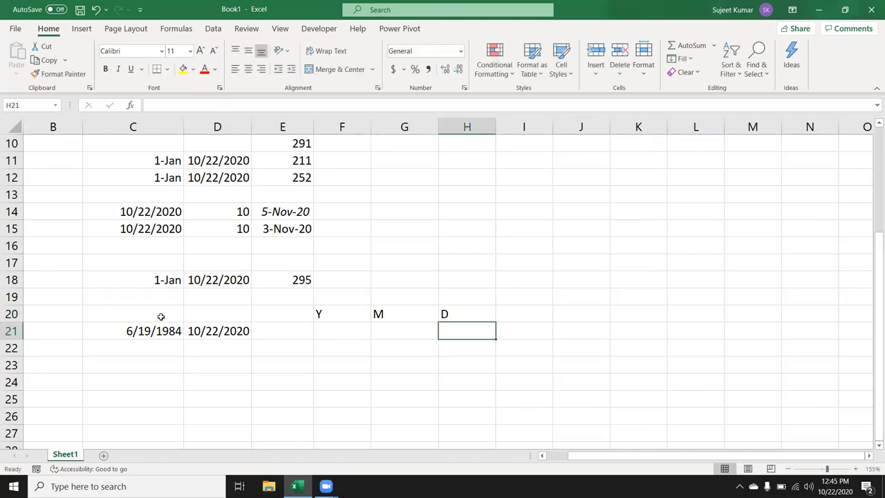
pyautogui.press('Left')
pyautogui.press('Left')
# Step: Enter =DATEDIF(C21,D21,"y") in F21 to show the age of 36 whole years
pyautogui.write('=')
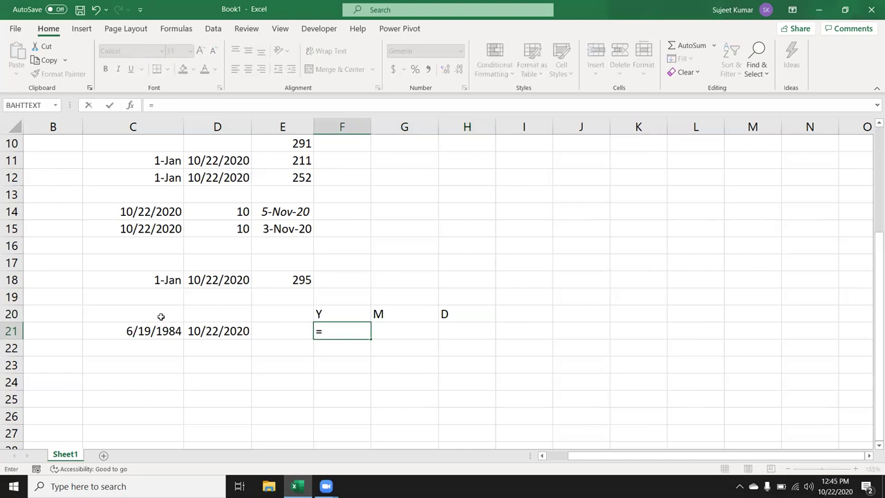
pyautogui.write('d')
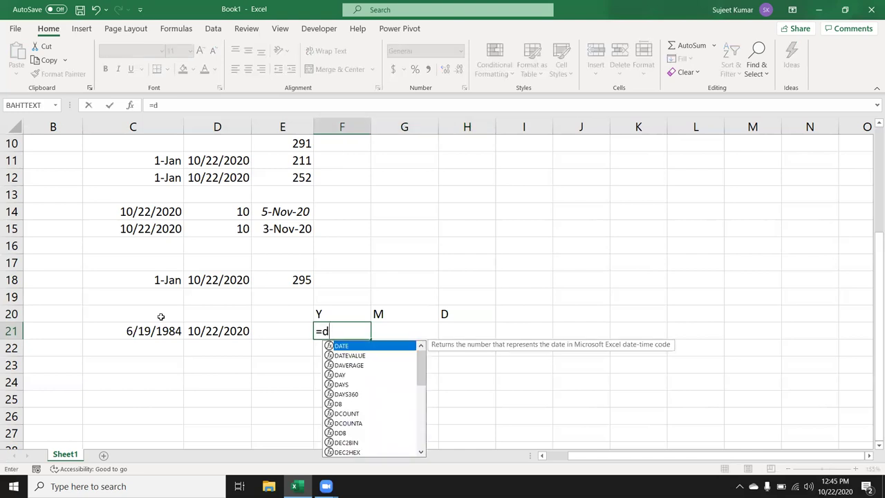
pyautogui.write('ate')
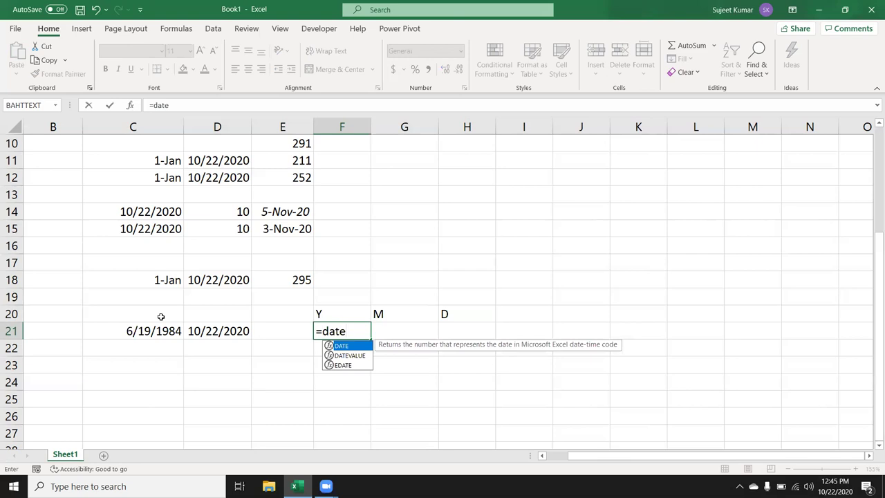
pyautogui.write('dif(')
pyautogui.click(119, 329)
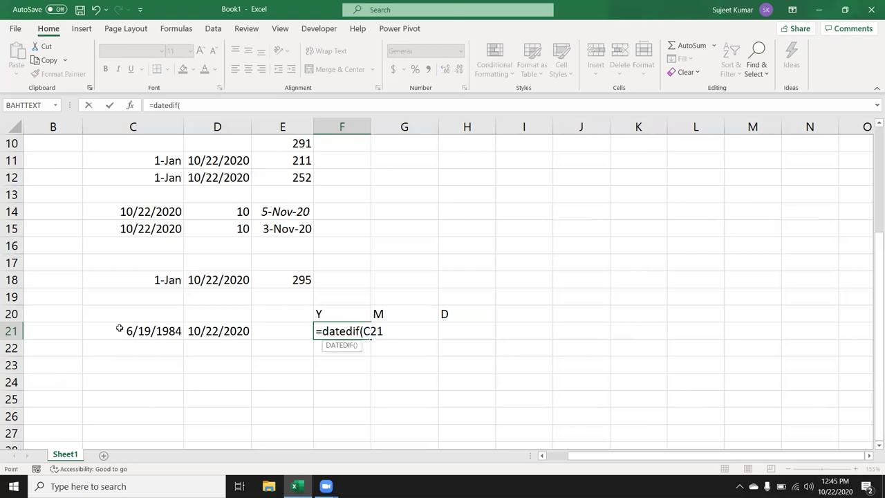
pyautogui.write(',')
pyautogui.click(221, 331)
pyautogui.write(',"y")')
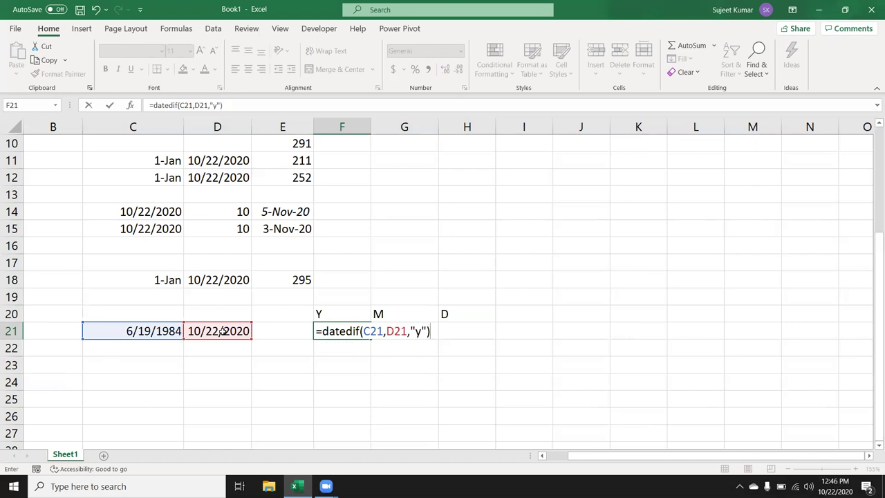
pyautogui.press('Return')
pyautogui.press('Up')
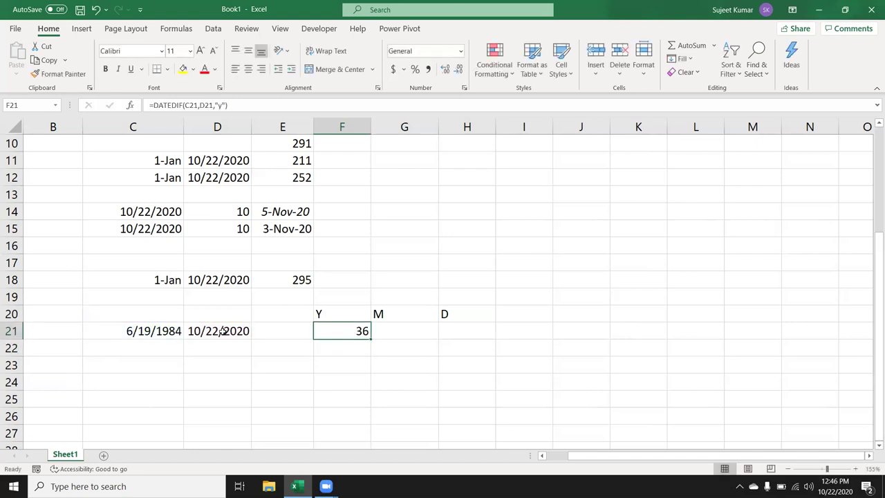
# Step: Enter =DATEDIF(C21,D21,"m") in G21 to count the months
pyautogui.press('Right')
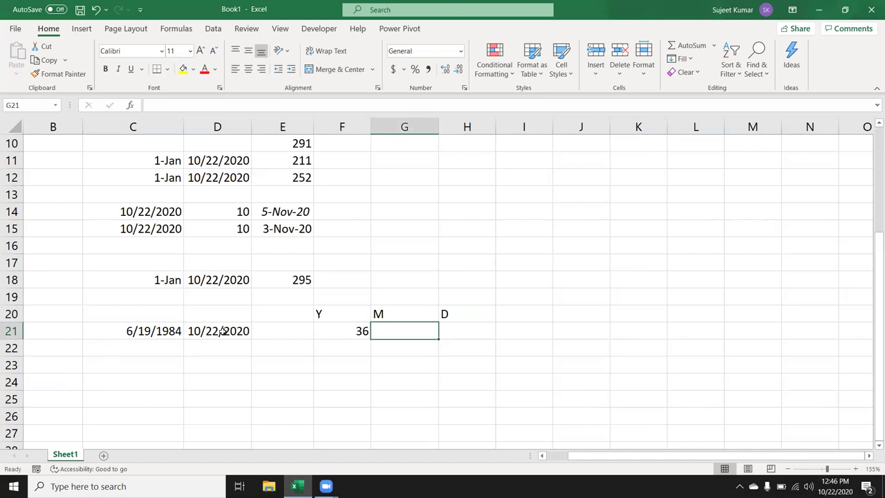
pyautogui.write('=date')
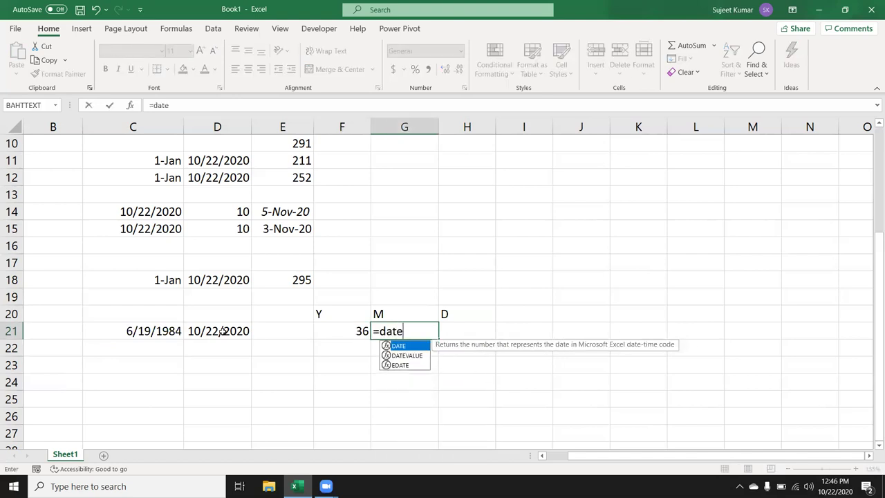
pyautogui.write('dif(')
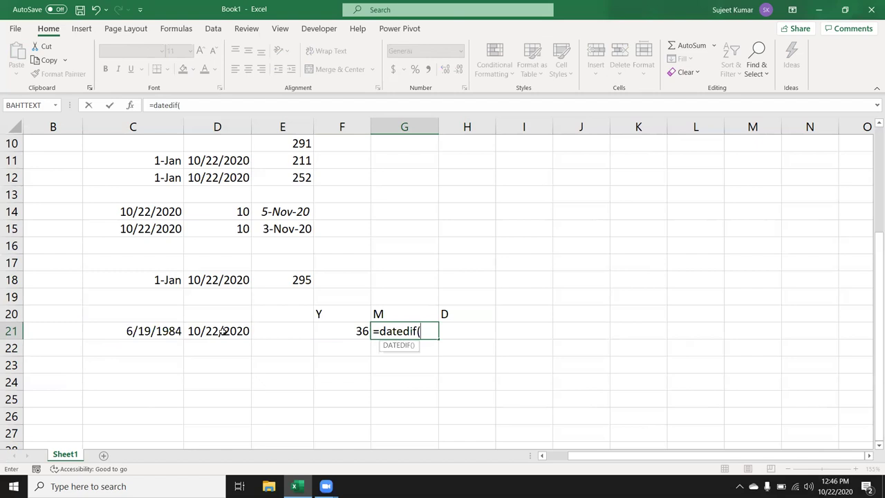
pyautogui.click(126, 332)
pyautogui.write(',')
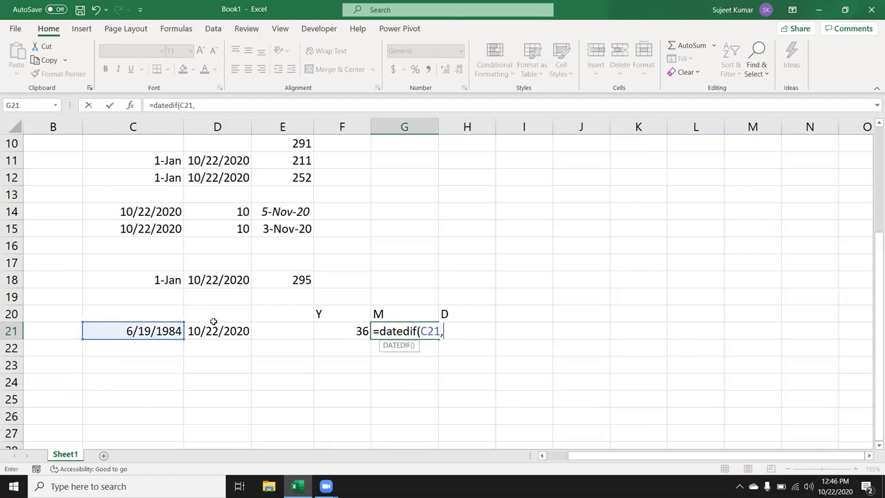
pyautogui.click(212, 332)
pyautogui.write(',')
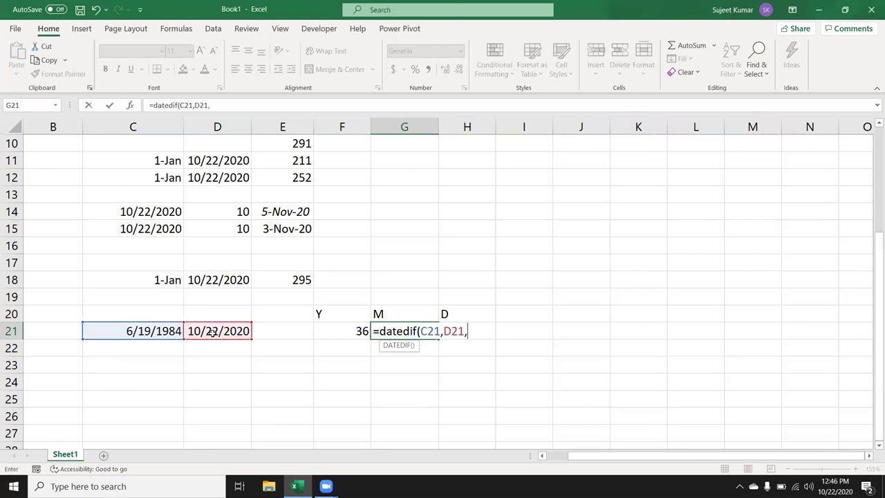
pyautogui.write('"')
pyautogui.write('m"')
pyautogui.press('Return')
pyautogui.press('Up')
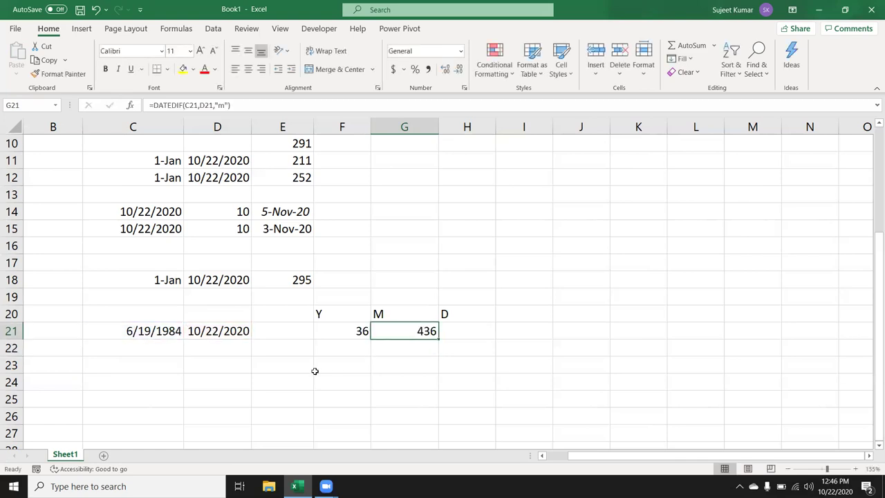
# Step: Change G21's DATEDIF unit to "ym" to show 4 leftover months, then start =DATEDIF( in H21
pyautogui.doubleClick(419, 324)
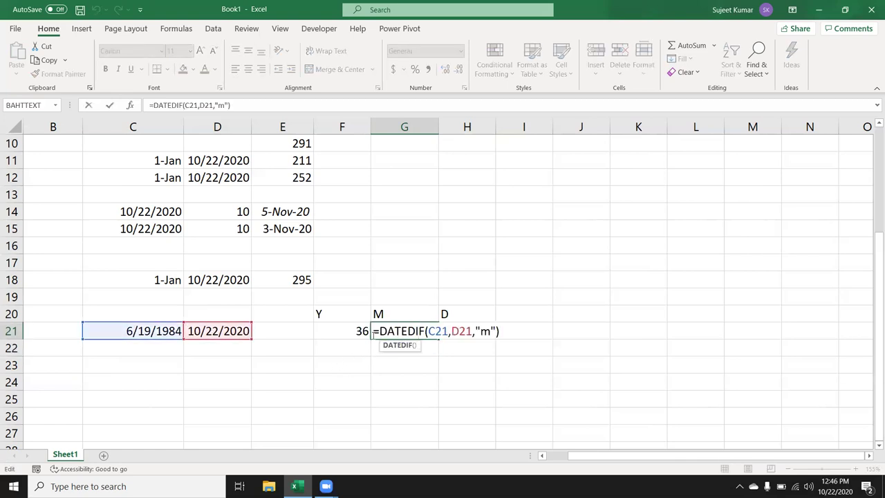
pyautogui.click(480, 331)
pyautogui.write('y')
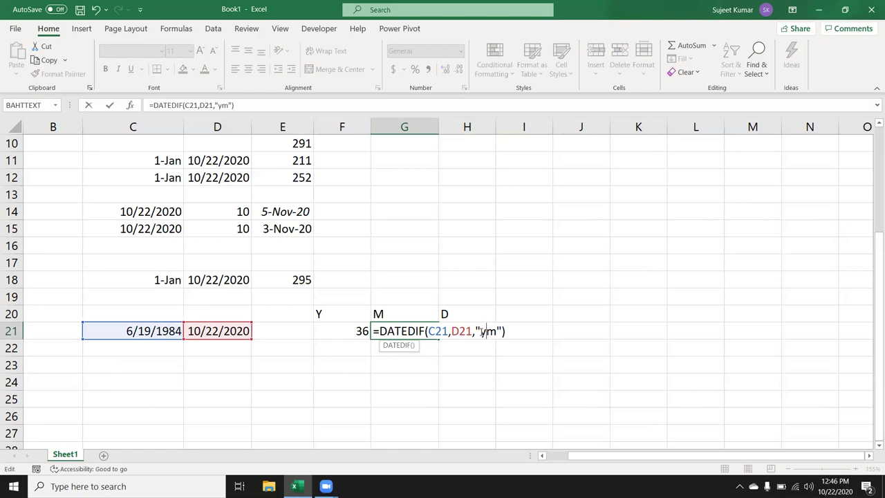
pyautogui.press('Return')
pyautogui.click(479, 331)
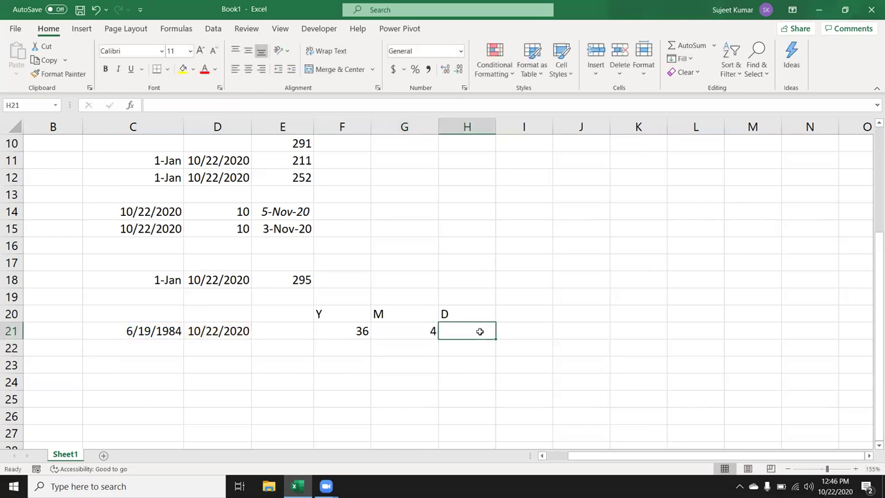
pyautogui.write('=dat')
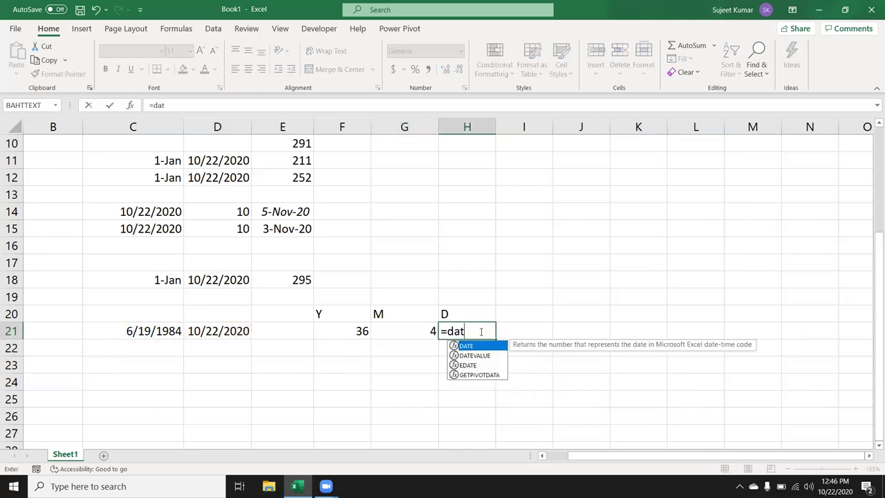
pyautogui.write('edif(')
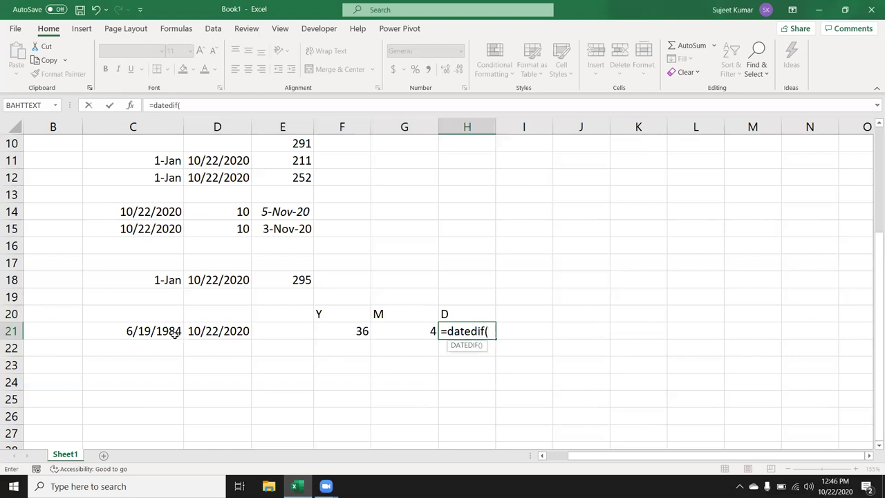
# Step: Complete =DATEDIF(C21,D21,"md") in H21, giving 3 leftover days
pyautogui.click(174, 332)
pyautogui.write(',')
pyautogui.click(210, 325)
pyautogui.write(',')
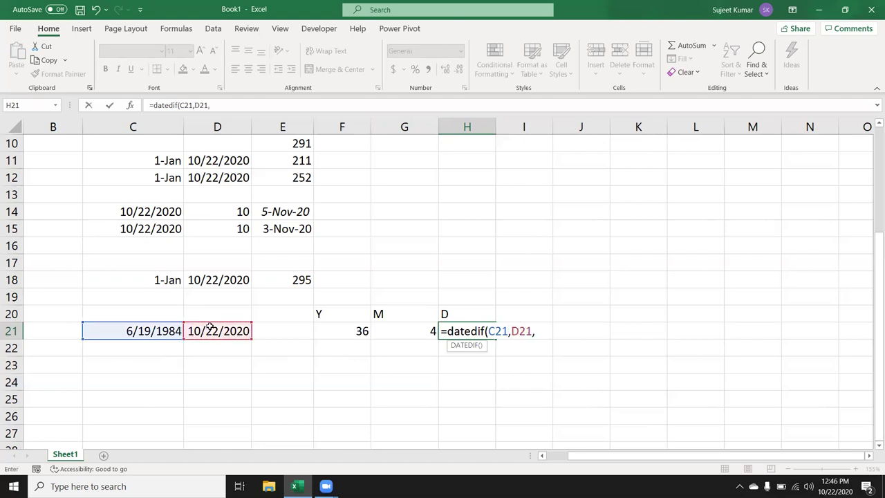
pyautogui.write('"')
pyautogui.write('md')
pyautogui.write('")')
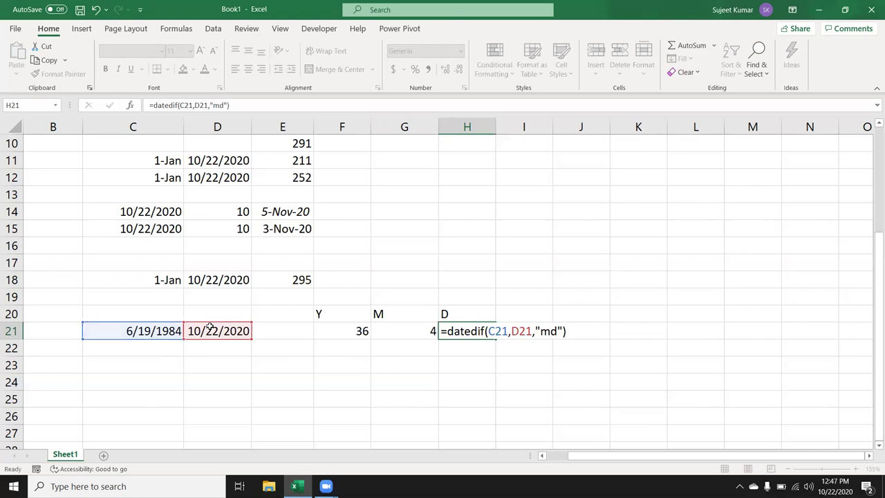
pyautogui.press('Return')
pyautogui.press('Up')
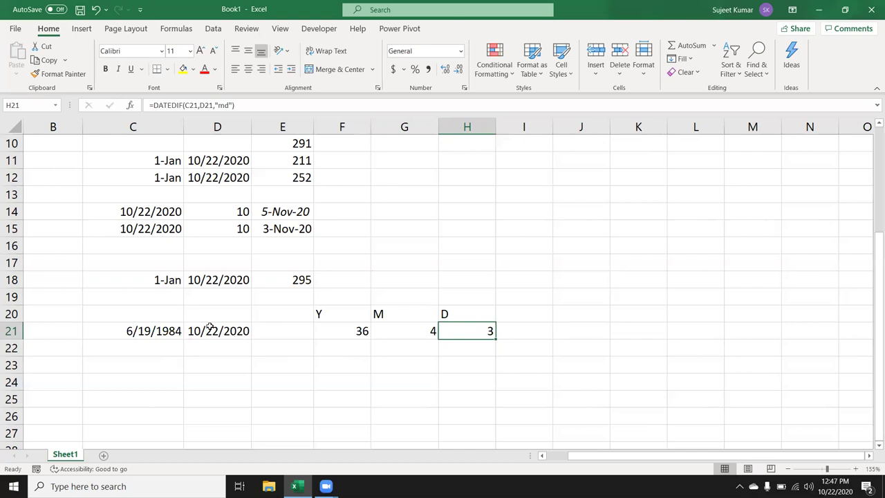
pyautogui.press('Left')
pyautogui.press('Left')
pyautogui.press('Right')
pyautogui.press('Right')
pyautogui.press('Left')
pyautogui.press('Left')
pyautogui.press('Left')
pyautogui.press('Up')
pyautogui.press('Up')
pyautogui.press('Up')
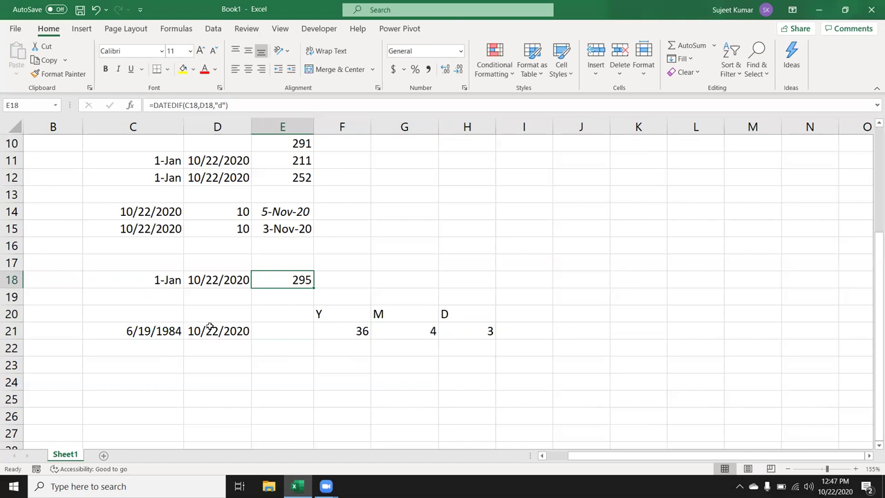
pyautogui.press('Down')
pyautogui.press('Down')
pyautogui.press('Down')
pyautogui.press('Right')
pyautogui.press('Right')
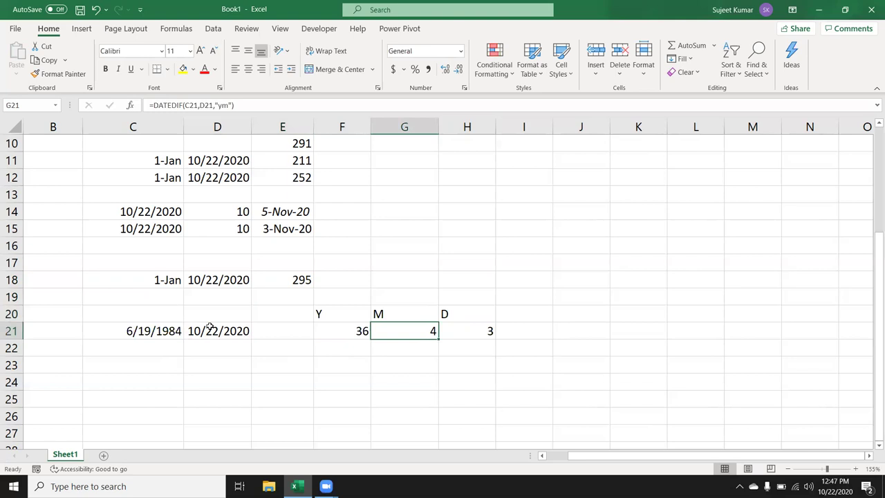
pyautogui.press('Right')
pyautogui.press('Down')
pyautogui.press('Left')
pyautogui.press('Left')
pyautogui.press('Left')
pyautogui.press('Left')
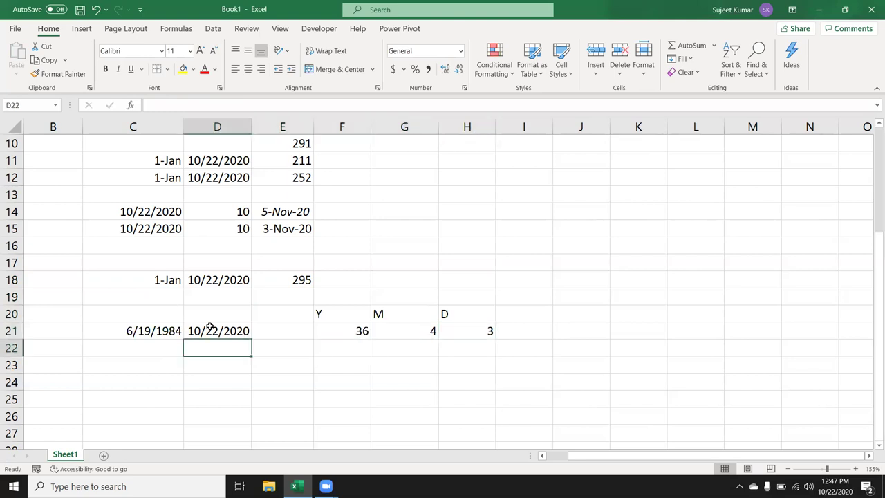
pyautogui.press('Left')
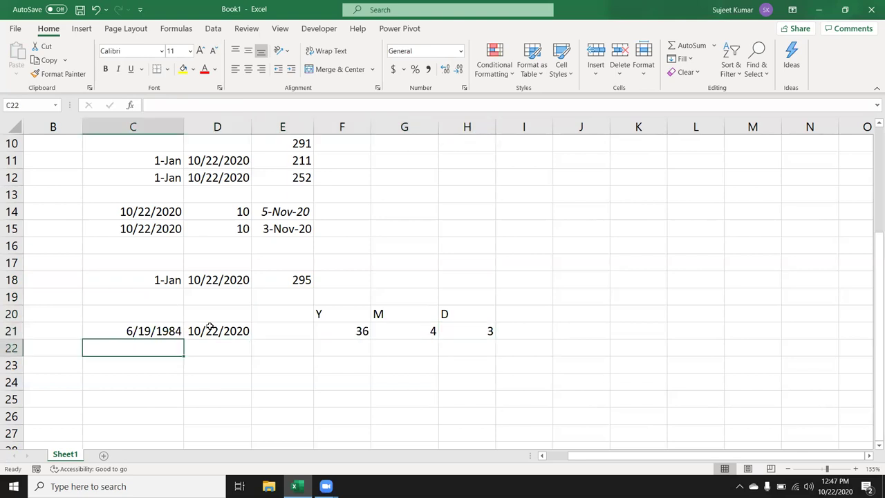
pyautogui.press('Up')
pyautogui.press('Down')
pyautogui.press('Up')
pyautogui.press('Up')
pyautogui.press('Up')
pyautogui.press('Up')
pyautogui.press('Up')
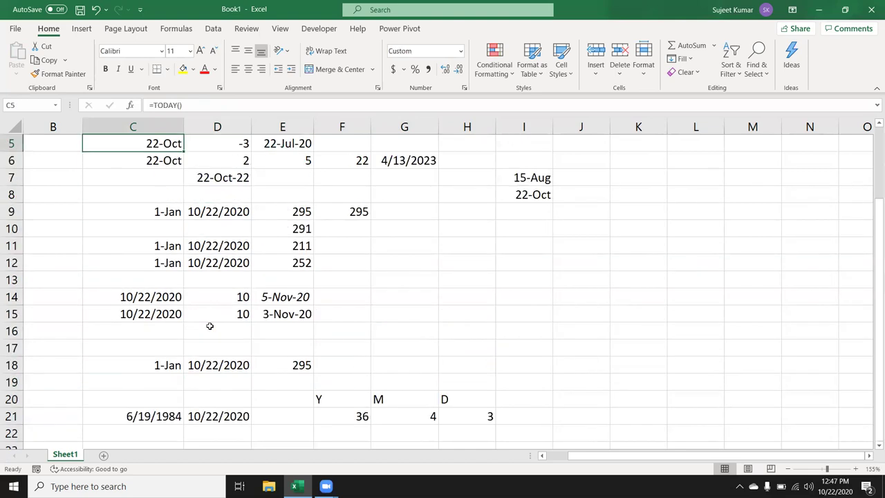
pyautogui.press('Up')
pyautogui.press('Up')
pyautogui.press('Up')
pyautogui.press('Down')
pyautogui.press('Down')
pyautogui.press('Down')
pyautogui.press('Down')
pyautogui.press('Right')
pyautogui.press('Right')
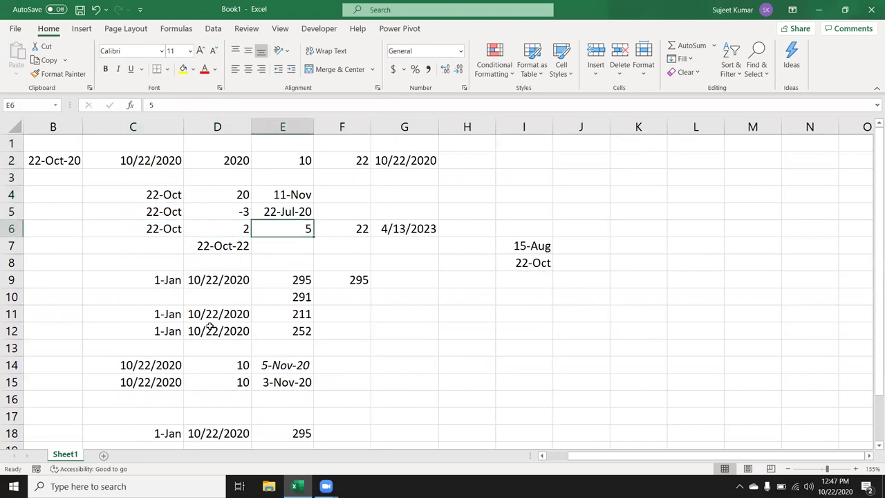
pyautogui.press('Left')
pyautogui.press('Up')
pyautogui.press('Up')
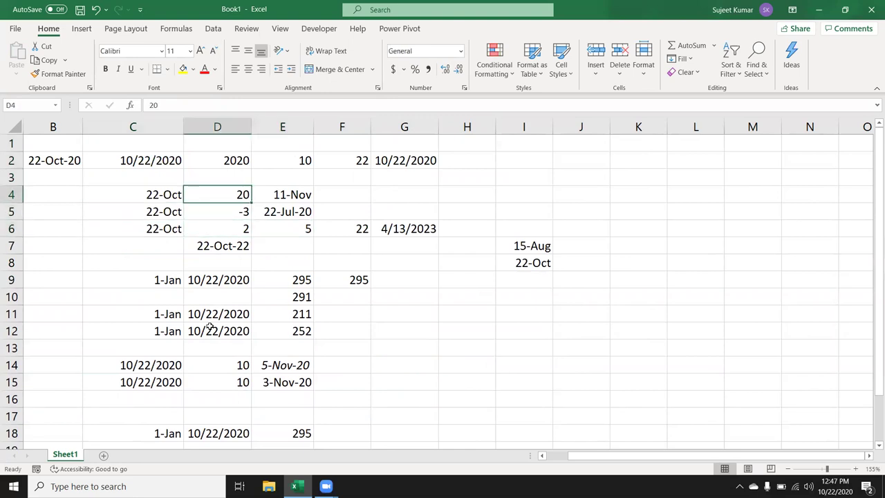
pyautogui.press('Down')
pyautogui.press('Down')
pyautogui.press('Down')
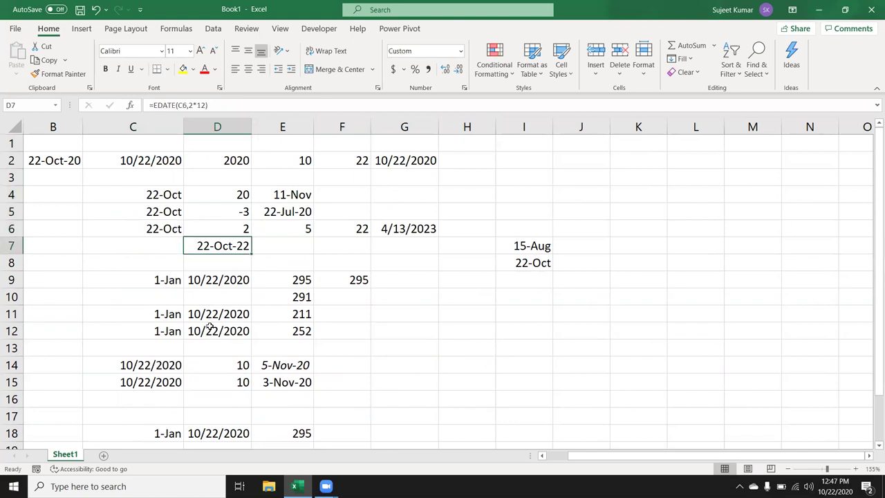
pyautogui.press('Down')
pyautogui.press('Down')
pyautogui.press('Down')
pyautogui.press('Down')
pyautogui.press('Down')
pyautogui.press('Down')
pyautogui.press('Down')
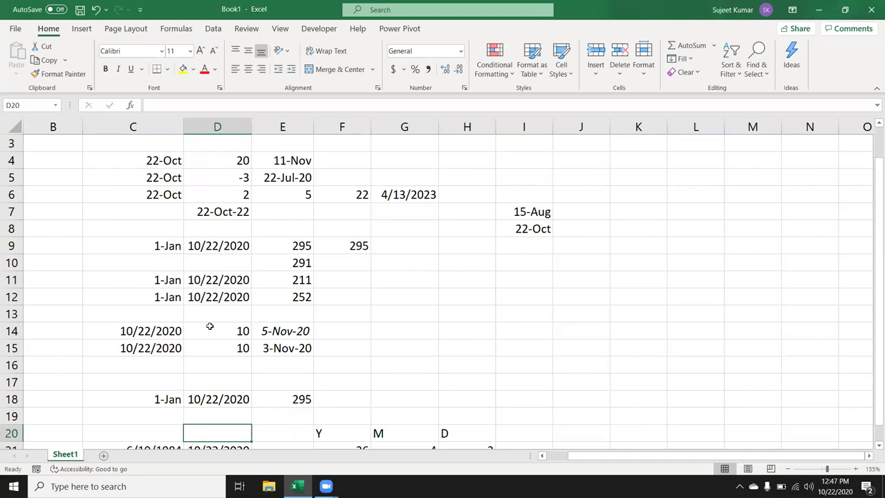
pyautogui.press('Down')
pyautogui.press('Down')
pyautogui.press('Down')
pyautogui.press('Down')
pyautogui.press('Down')
pyautogui.press('Down')
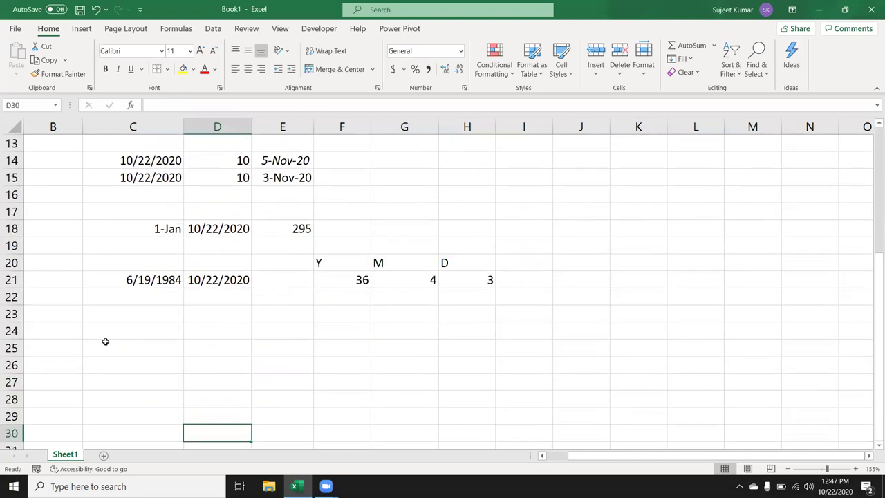
pyautogui.click(78, 348)
pyautogui.press('Up')
pyautogui.press('Up')
pyautogui.press('Up')
pyautogui.press('Up')
pyautogui.press('Up')
pyautogui.press('Up')
pyautogui.press('Up')
pyautogui.press('Up')
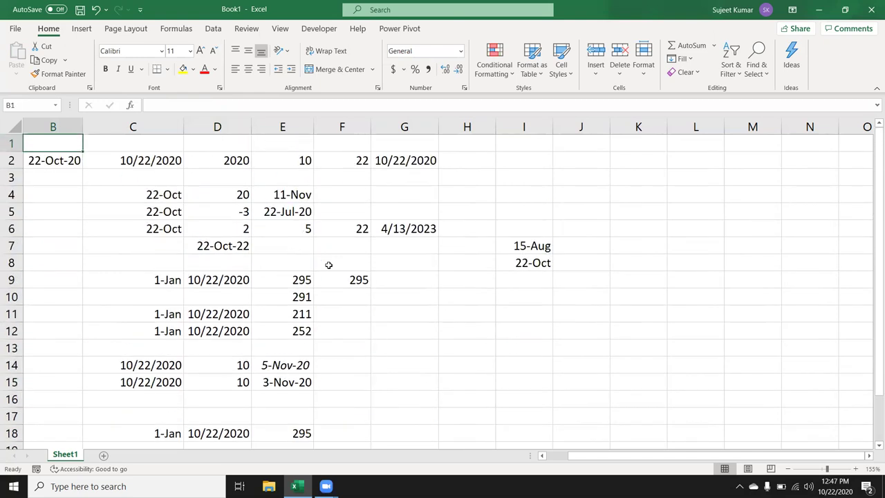
# Step: Enter the date 10/1 in cell K1
pyautogui.click(611, 153)
pyautogui.press('Right')
pyautogui.press('Right')
pyautogui.press('Right')
pyautogui.press('Right')
pyautogui.press('Right')
pyautogui.press('Right')
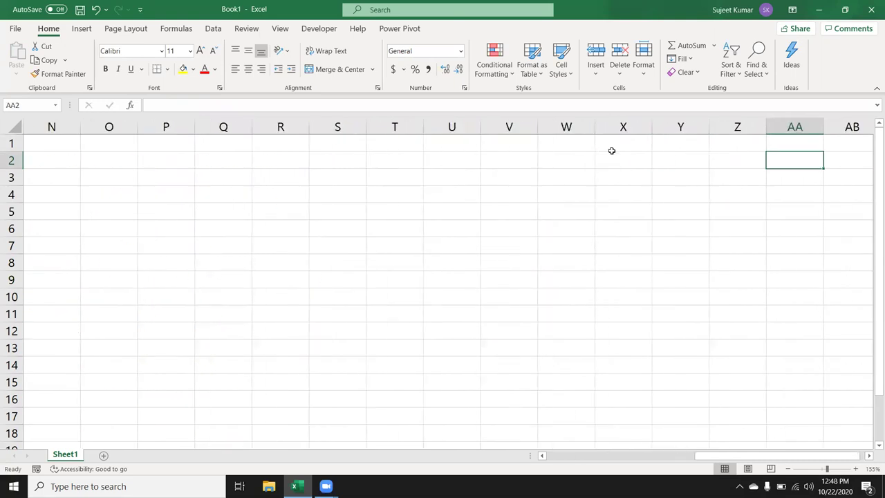
pyautogui.press('Left')
pyautogui.press('Left')
pyautogui.press('Left')
pyautogui.press('Left')
pyautogui.press('Left')
pyautogui.press('Left')
pyautogui.press('Left')
pyautogui.press('Left')
pyautogui.press('Left')
pyautogui.press('Right')
pyautogui.press('Right')
pyautogui.press('Right')
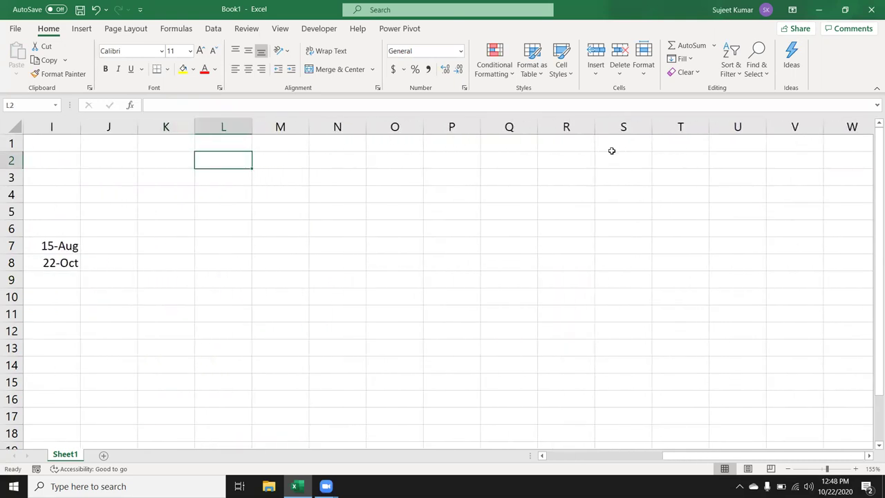
pyautogui.press('Up')
pyautogui.press('Left')
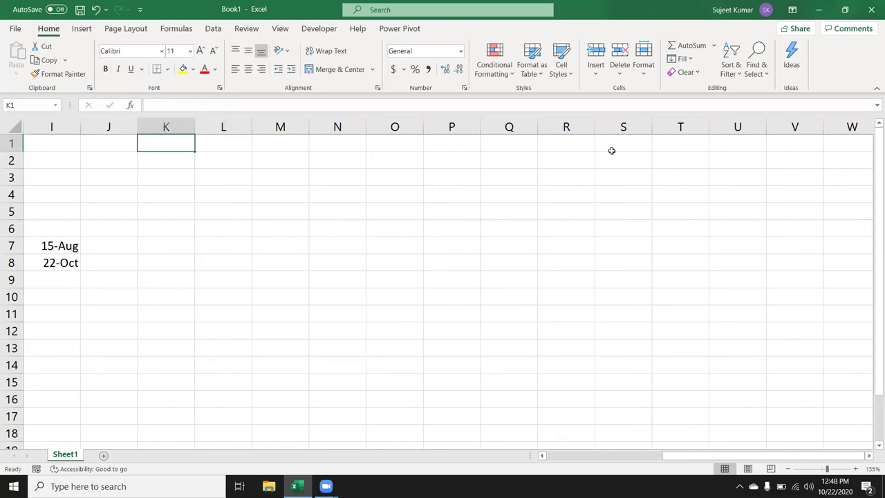
pyautogui.write('10/1')
pyautogui.press('Return')
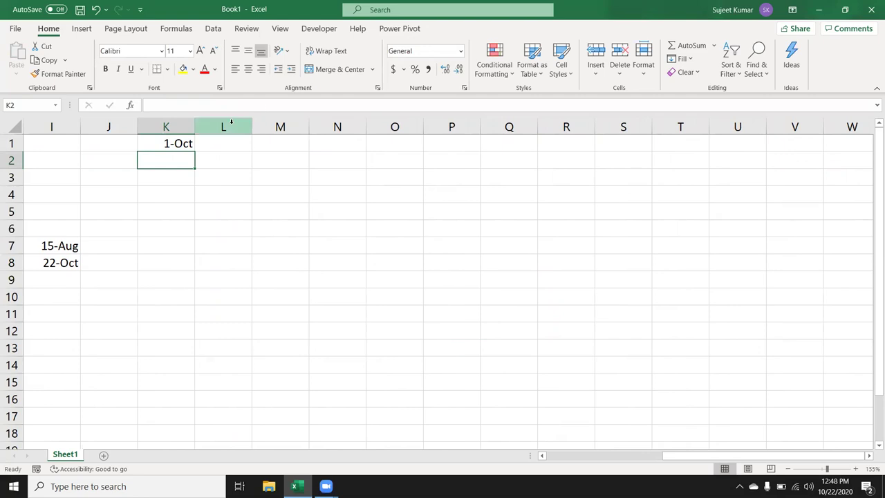
# Step: Fill the October dates down from K1 to K18, ending at 18-Oct
pyautogui.rightClick(176, 144)
pyautogui.press('Escape')
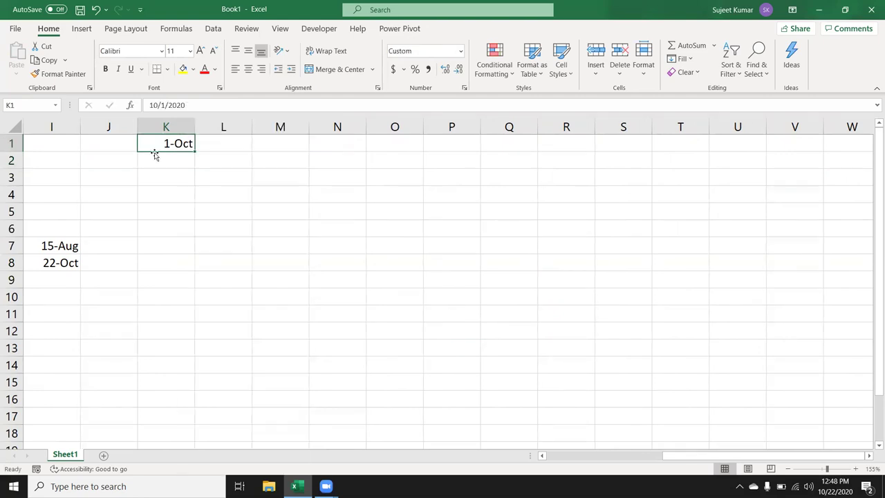
pyautogui.moveTo(189, 152); pyautogui.dragTo(170, 434)
# Step: Enter =TEXT(K1,"DDD") in L1 and fill it down to L18 for day names
pyautogui.click(224, 146)
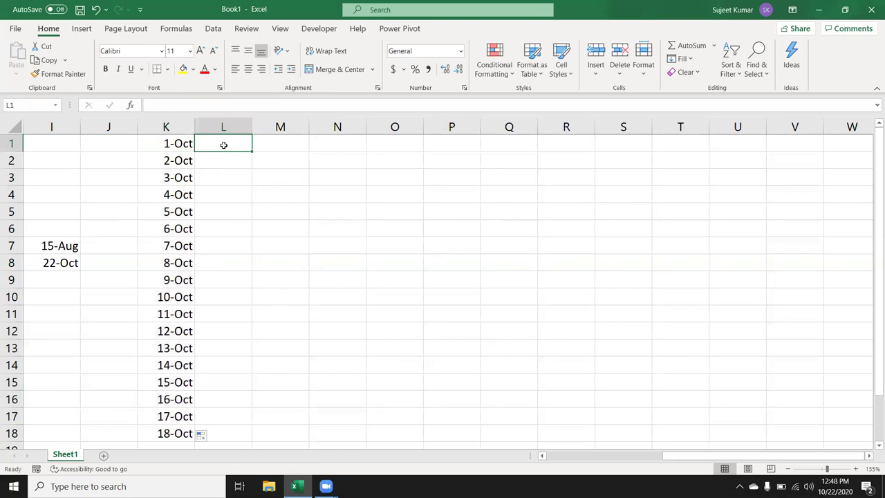
pyautogui.write('=te')
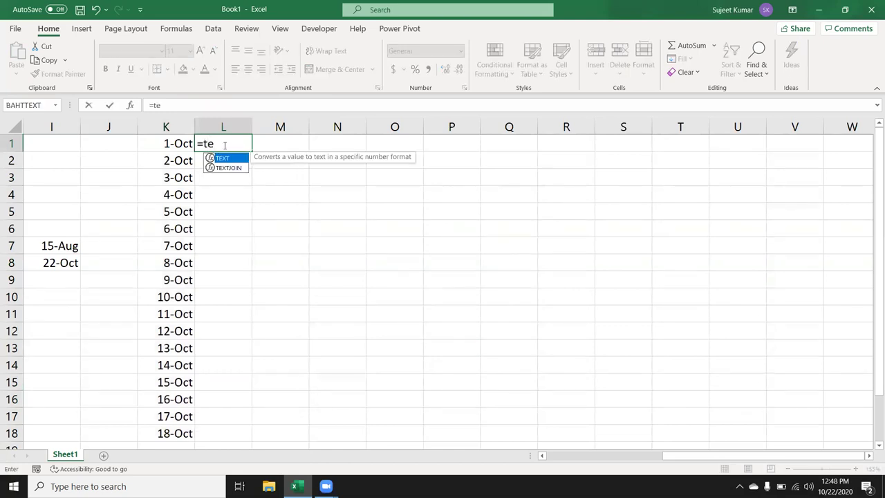
pyautogui.press('Tab')
pyautogui.press('Left')
pyautogui.write(',"')
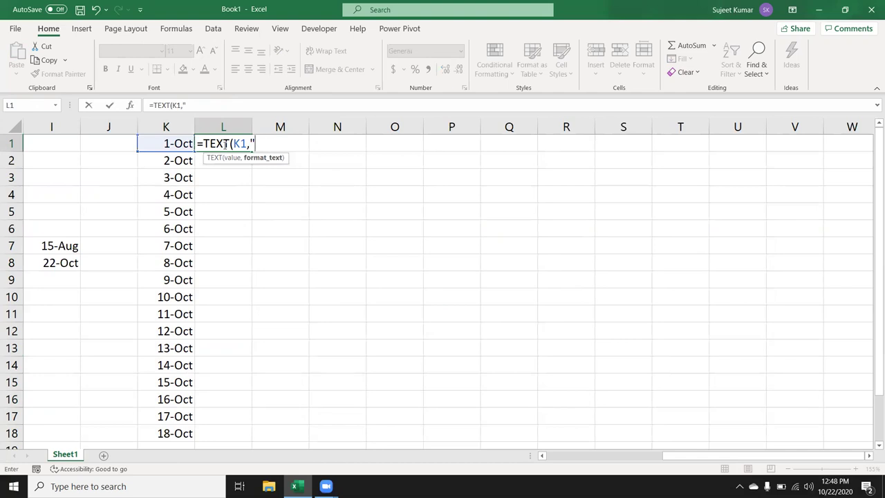
pyautogui.write('DDD"')
pyautogui.press('Return')
pyautogui.click(223, 143)
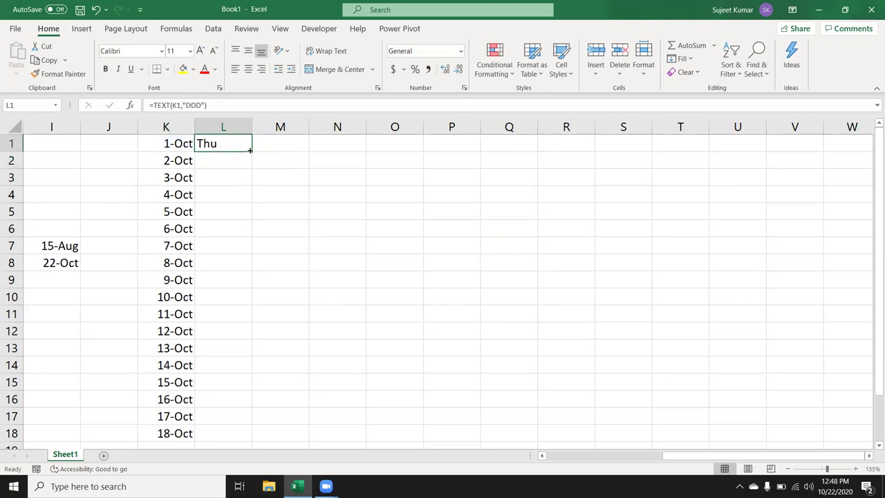
pyautogui.doubleClick(252, 151)
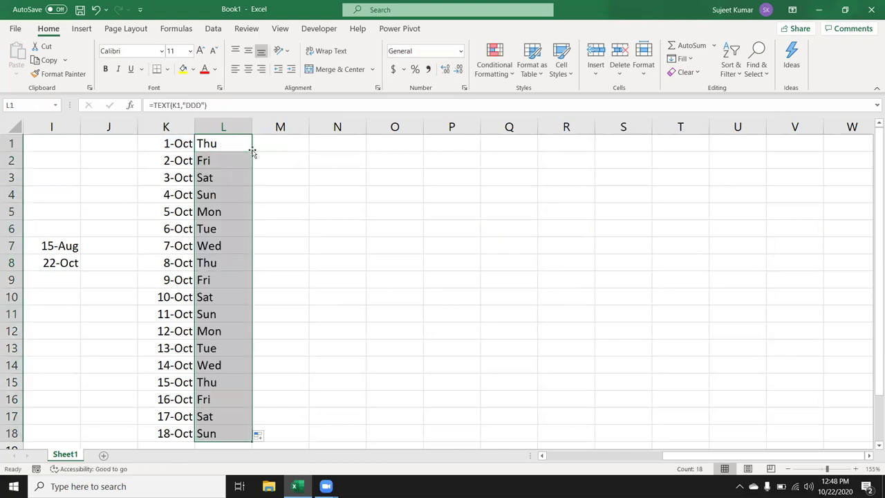
pyautogui.click(262, 151)
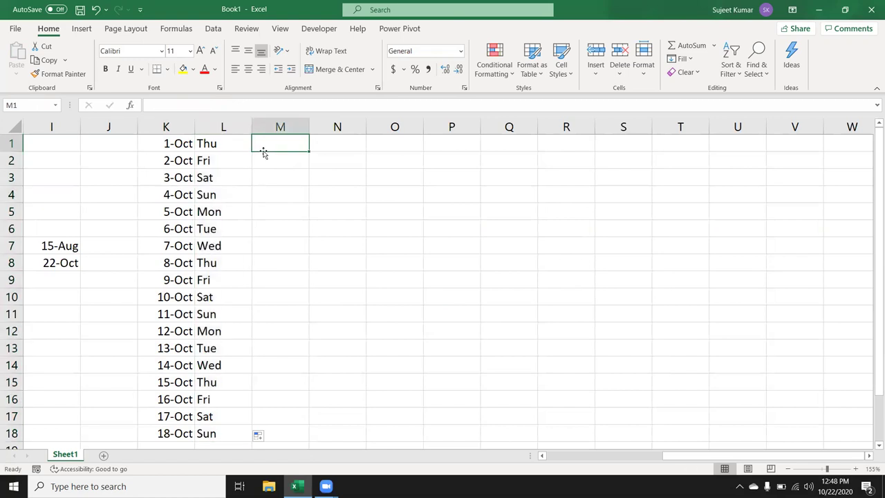
# Step: Enter =WEEKDAY(K1,2) in M1 with Monday as 1, and fill it down to M18
pyautogui.write('=we')
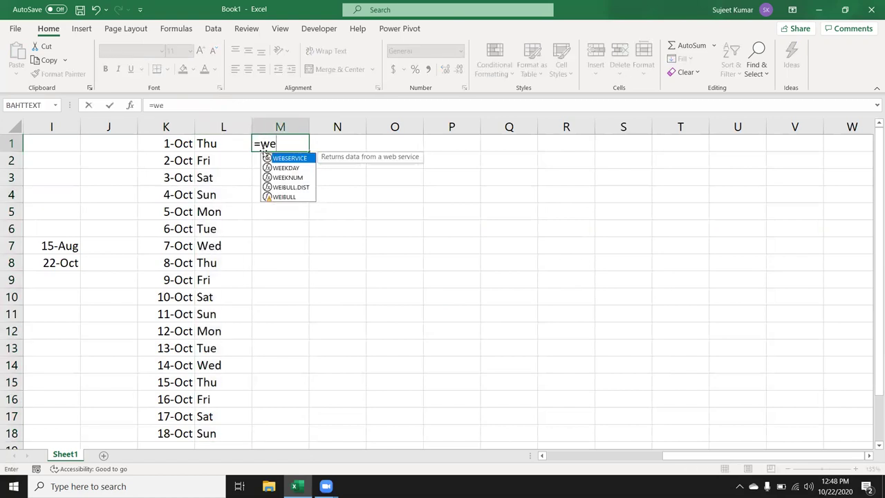
pyautogui.press('Down')
pyautogui.press('Tab')
pyautogui.click(173, 143)
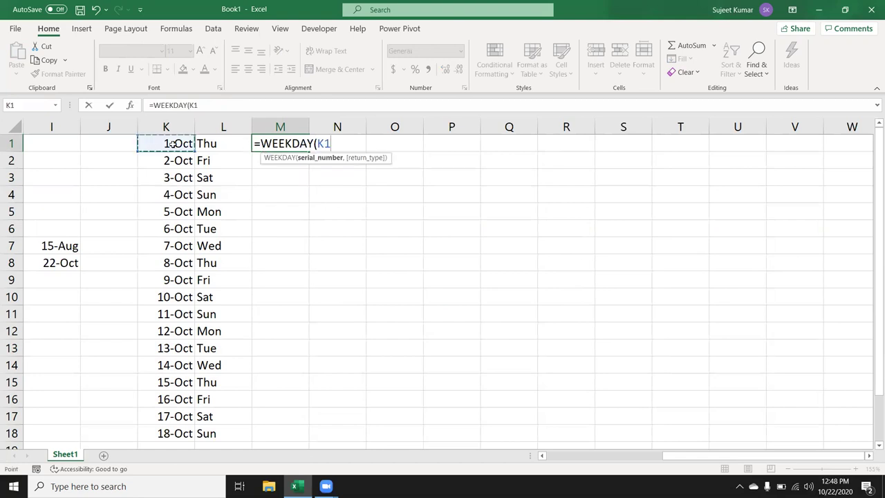
pyautogui.write(',')
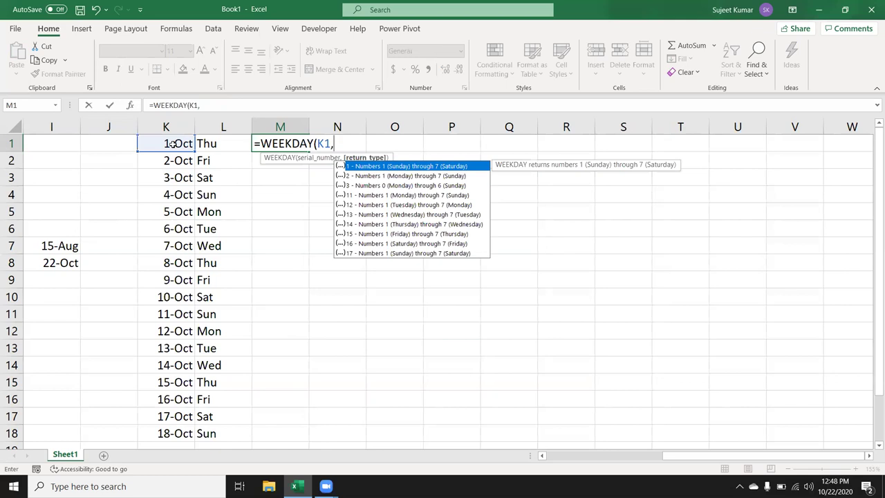
pyautogui.press('Down')
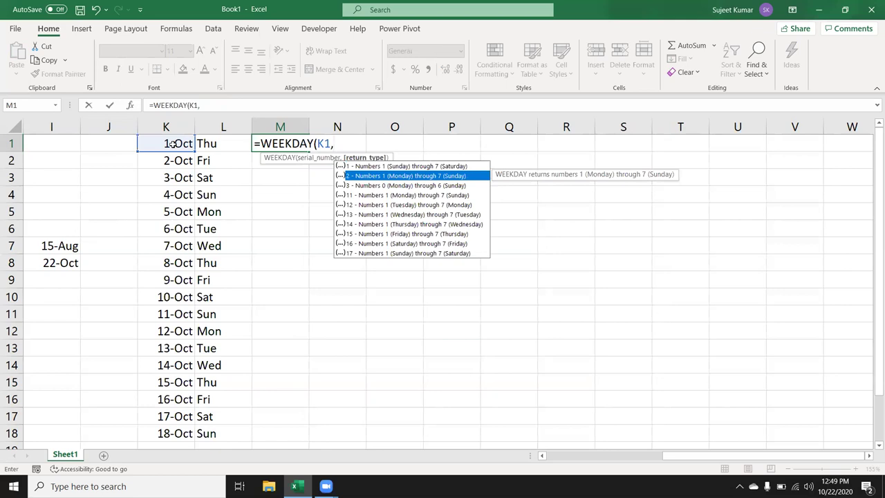
pyautogui.press('Tab')
pyautogui.press('Return')
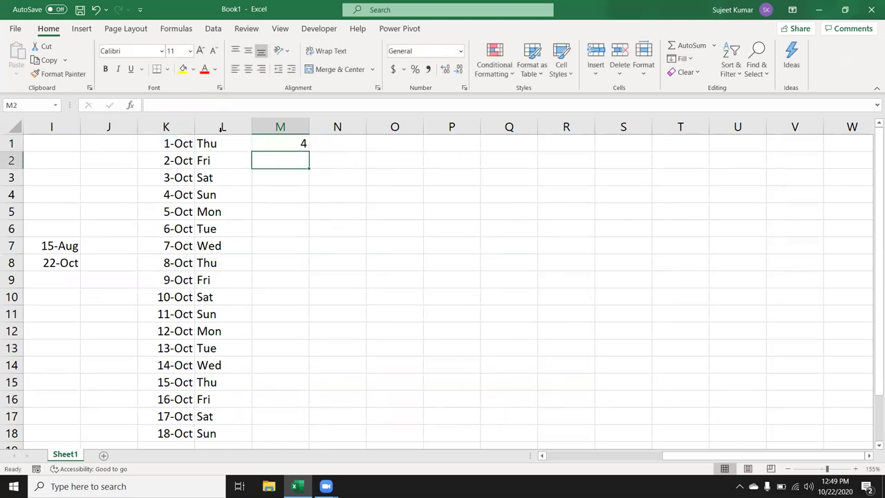
pyautogui.click(295, 145)
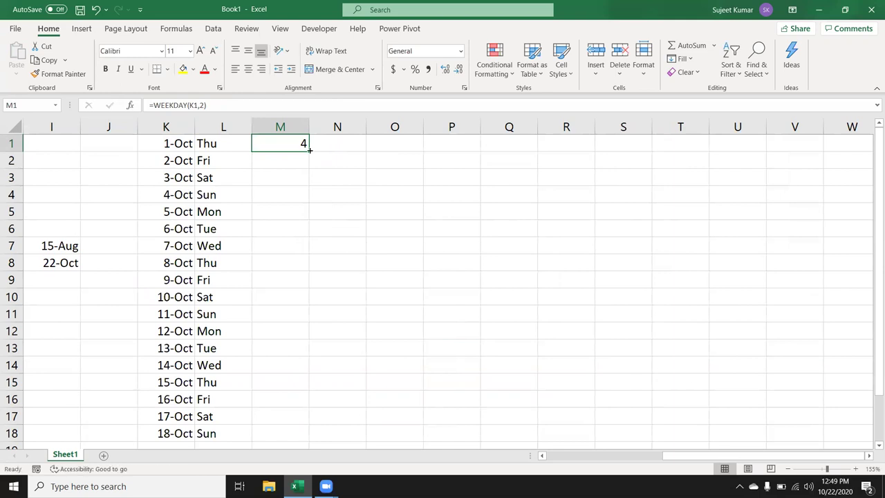
pyautogui.doubleClick(309, 149)
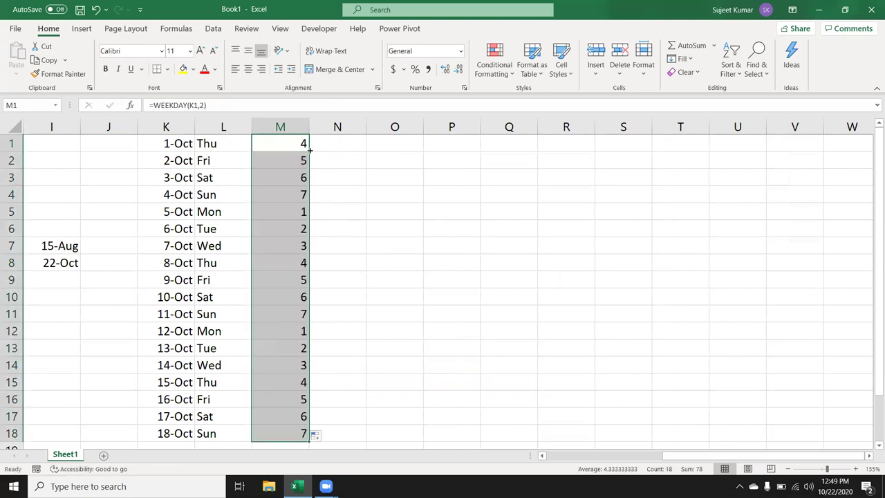
# Step: Enter =WEEKNUM(K1) in N1 and fill it down to N18, giving weeks 40 to 43
pyautogui.click(317, 152)
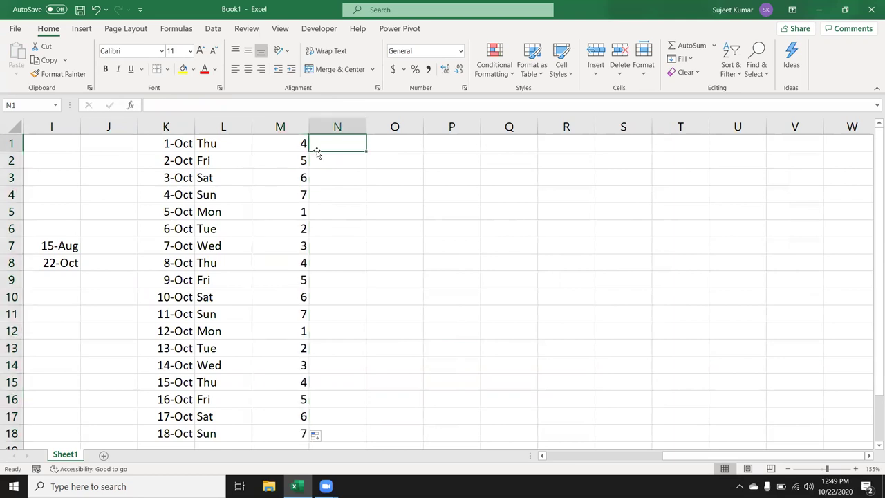
pyautogui.write('=wee')
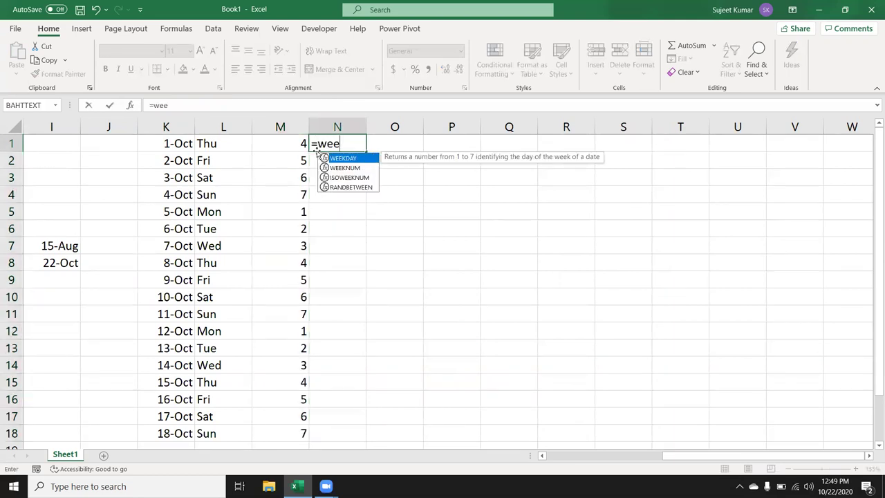
pyautogui.press('Down')
pyautogui.press('Tab')
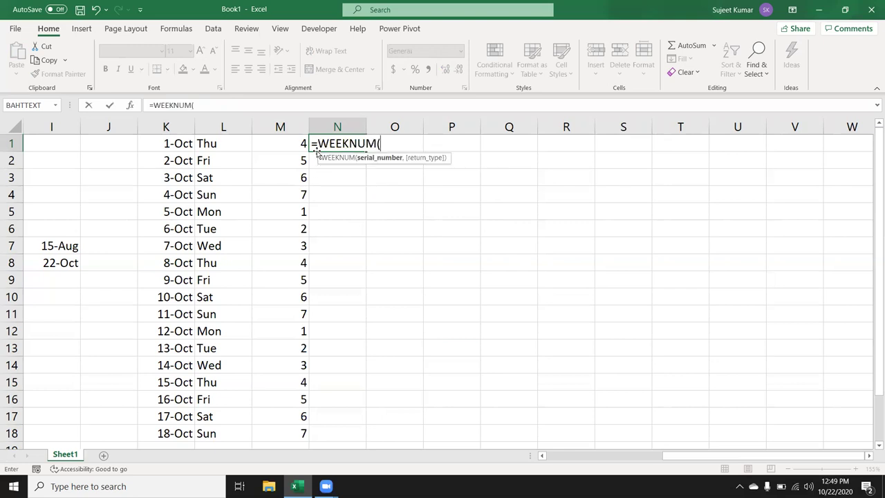
pyautogui.press('Left')
pyautogui.press('Left')
pyautogui.press('Left')
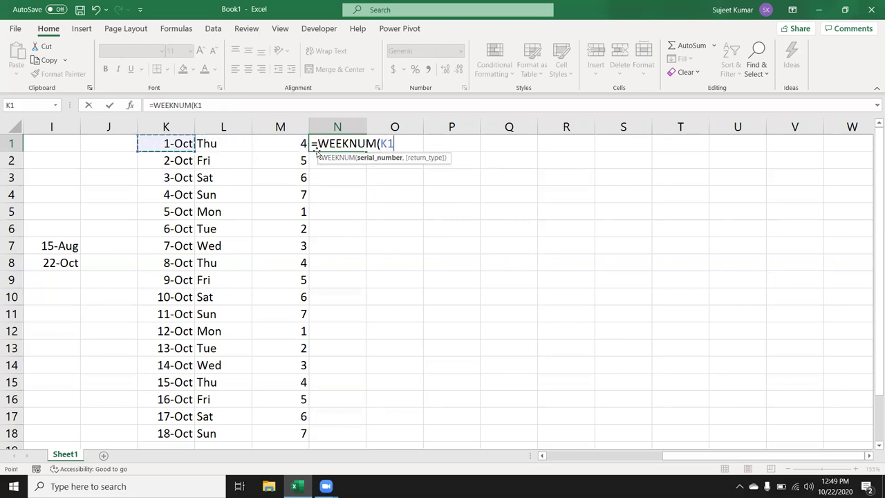
pyautogui.press('Return')
pyautogui.click(317, 149)
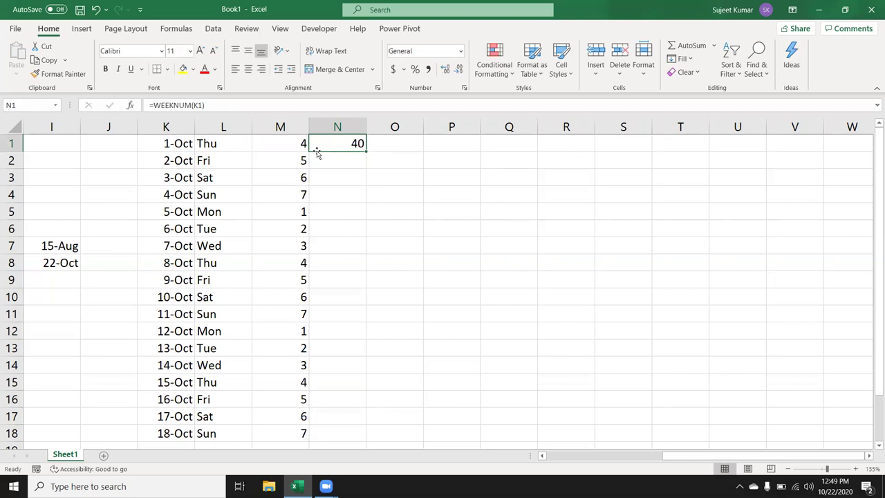
pyautogui.doubleClick(368, 150)
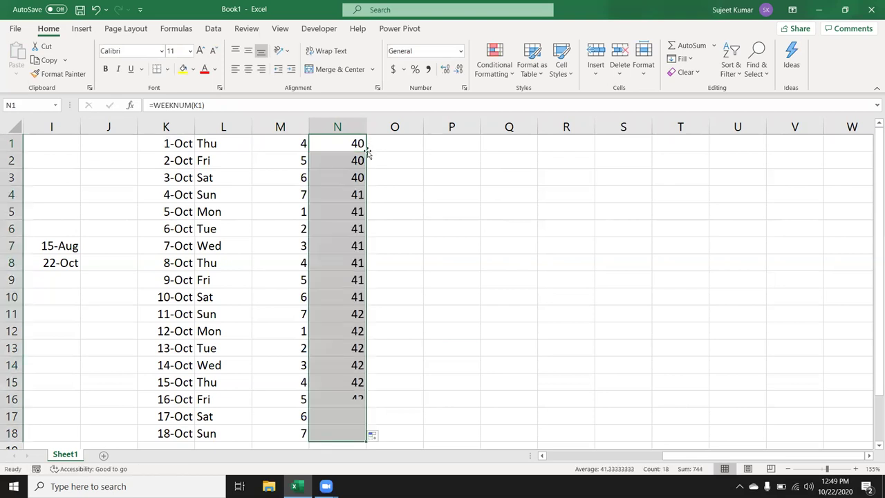
# Step: Navigate back to the earlier date calculations in columns A–E
pyautogui.press('Down')
pyautogui.press('Up')
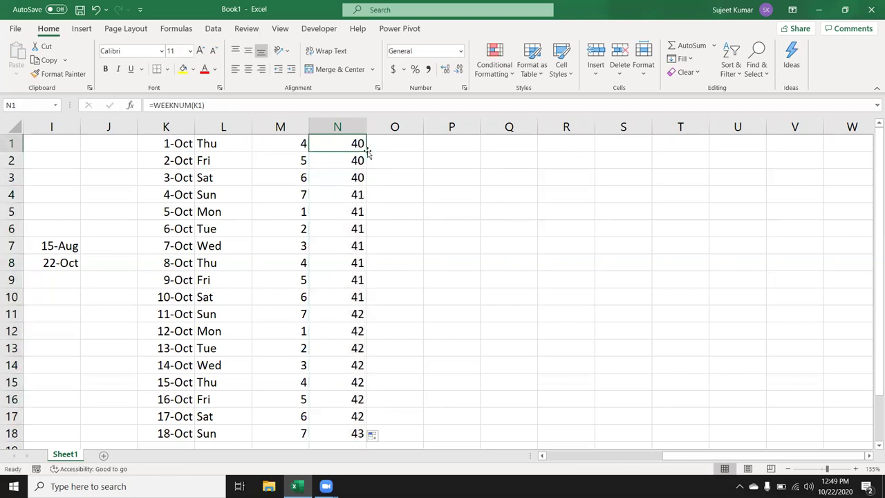
pyautogui.press('Left')
pyautogui.press('Left')
pyautogui.press('Left')
pyautogui.press('Left')
pyautogui.press('Home')
pyautogui.press('Down')
pyautogui.press('Down')
pyautogui.press('Down')
pyautogui.press('Down')
pyautogui.press('Down')
pyautogui.press('Down')
pyautogui.press('Down')
pyautogui.press('Up')
pyautogui.press('Up')
pyautogui.press('Right')
pyautogui.press('Right')
pyautogui.press('Up')
pyautogui.press('Up')
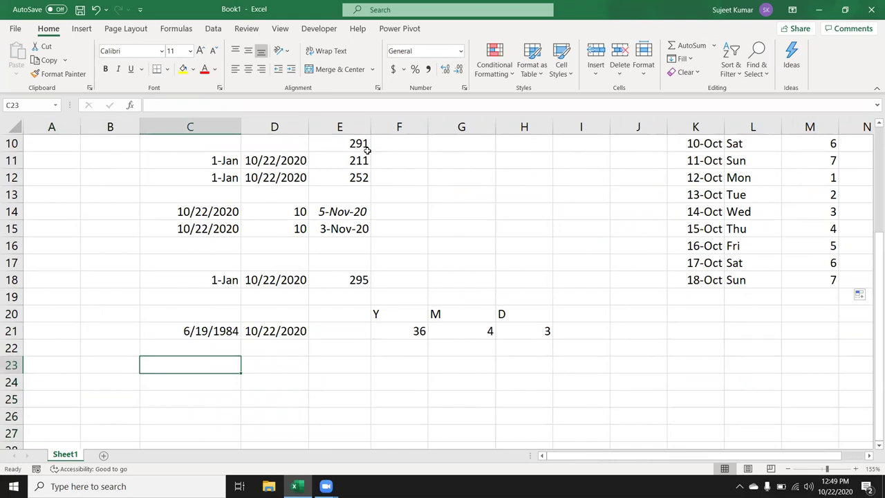
# Step: Copy the 1-Jan and 10/22/2020 dates from C18:D18 into row 24
pyautogui.press('Up')
pyautogui.press('Up')
pyautogui.press('Up')
pyautogui.press('Up')
pyautogui.press('Down')
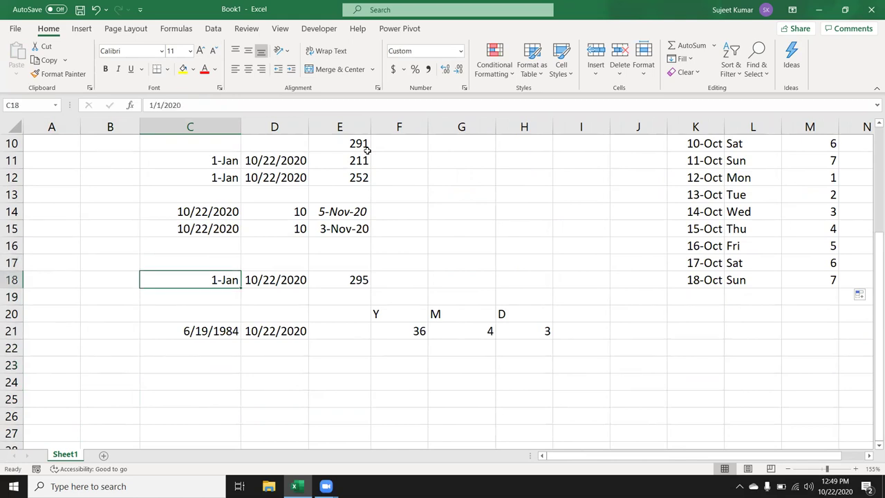
pyautogui.hotkey('shift', 'Right')
pyautogui.hotkey('ctrl', 'c')
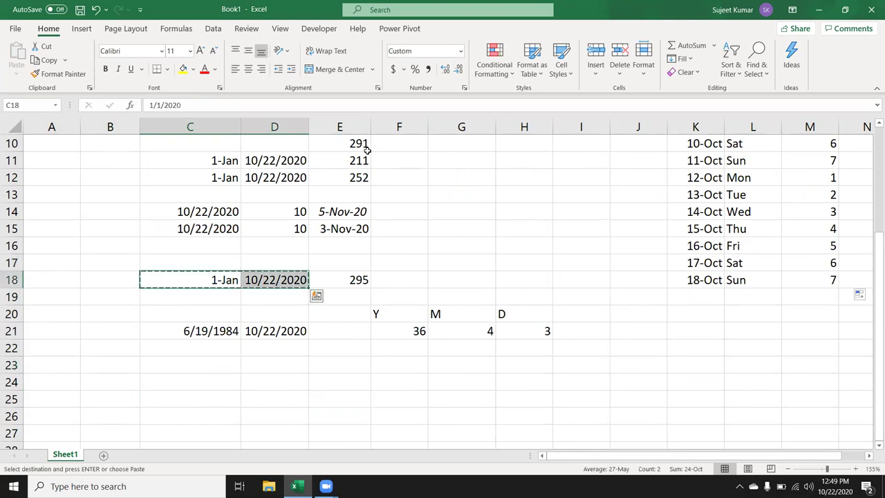
pyautogui.press('Down')
pyautogui.press('Down')
pyautogui.press('Down')
pyautogui.press('Down')
pyautogui.press('Down')
pyautogui.press('Down')
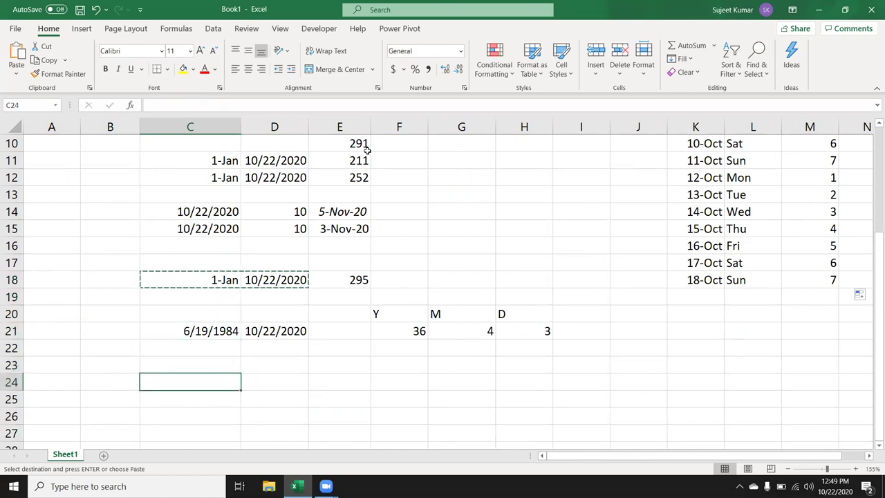
pyautogui.hotkey('ctrl', 'v')
pyautogui.press('Escape')
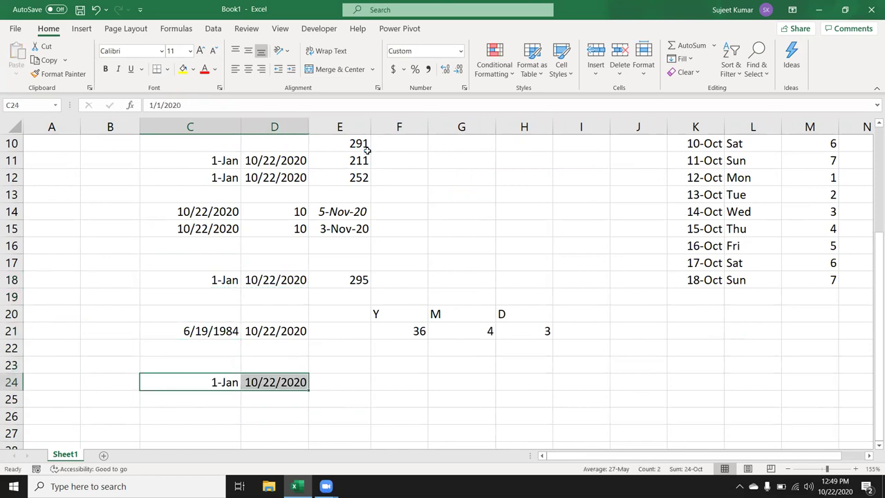
pyautogui.press('Right')
pyautogui.press('Right')
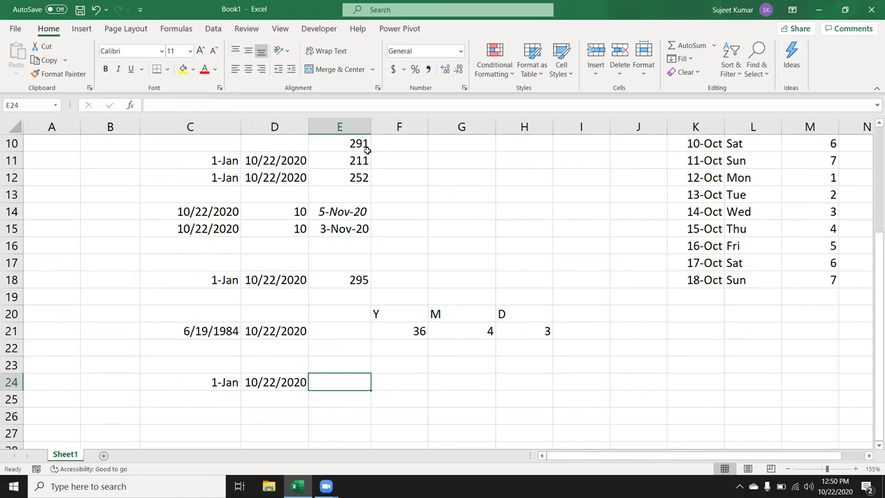
# Step: Enter =YEARFRAC(C24,D24) in E24
pyautogui.write('=')
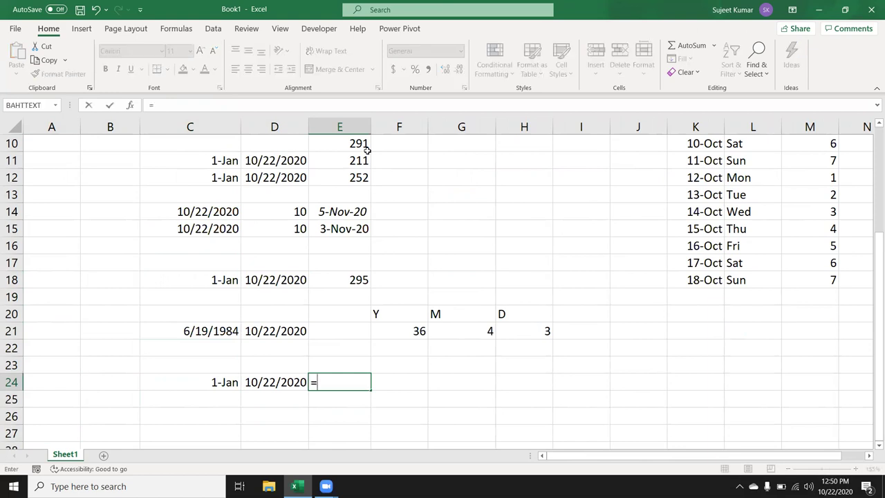
pyautogui.write('yea')
pyautogui.press('Down')
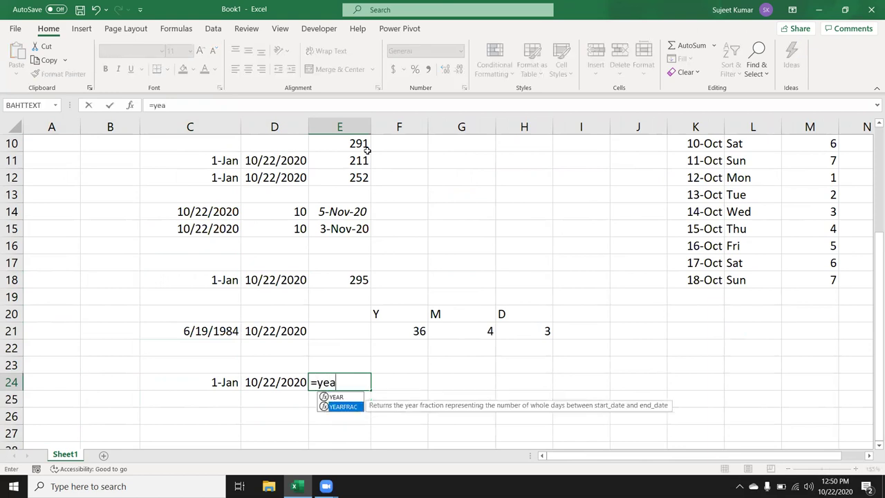
pyautogui.press('Tab')
pyautogui.press('Left')
pyautogui.press('Left')
pyautogui.write(',')
pyautogui.press('Left')
pyautogui.press('Return')
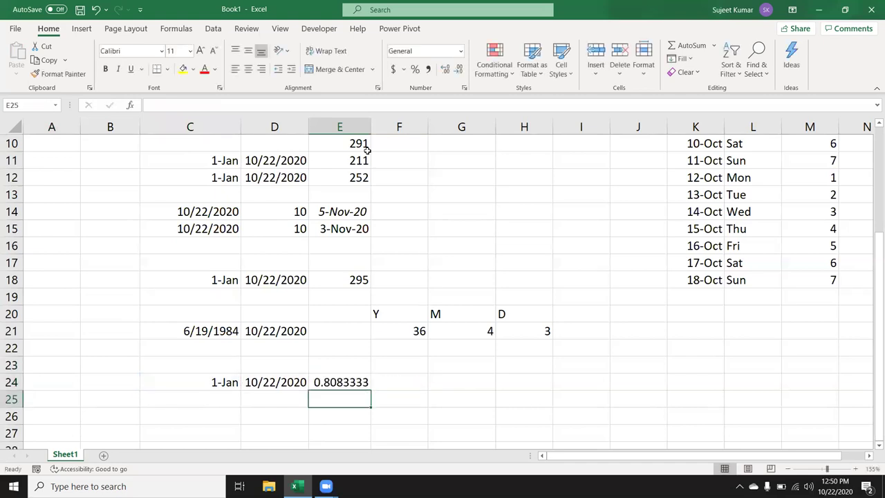
# Step: Format the E24 result as a percentage with two decimals, showing 80.83%
pyautogui.press('Up')
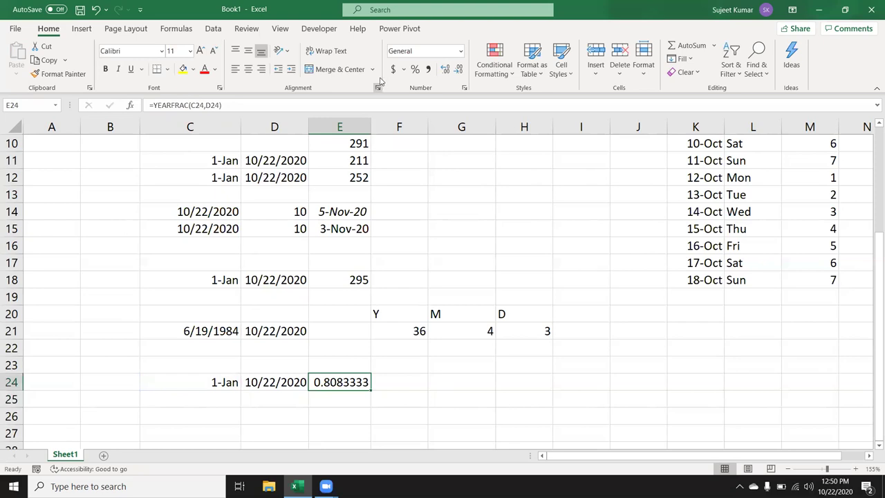
pyautogui.click(414, 70)
pyautogui.click(445, 69)
pyautogui.click(445, 69)
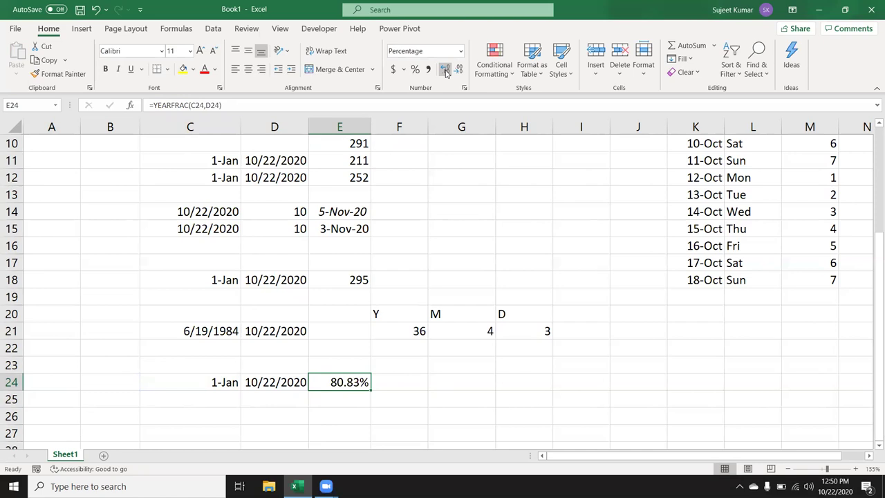
pyautogui.press('Down')
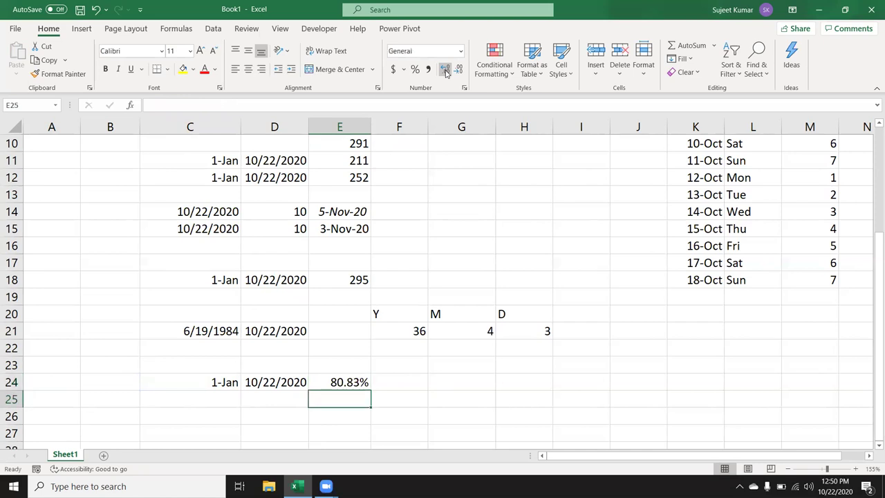
pyautogui.press('Down')
pyautogui.press('Down')
pyautogui.press('Down')
pyautogui.press('Down')
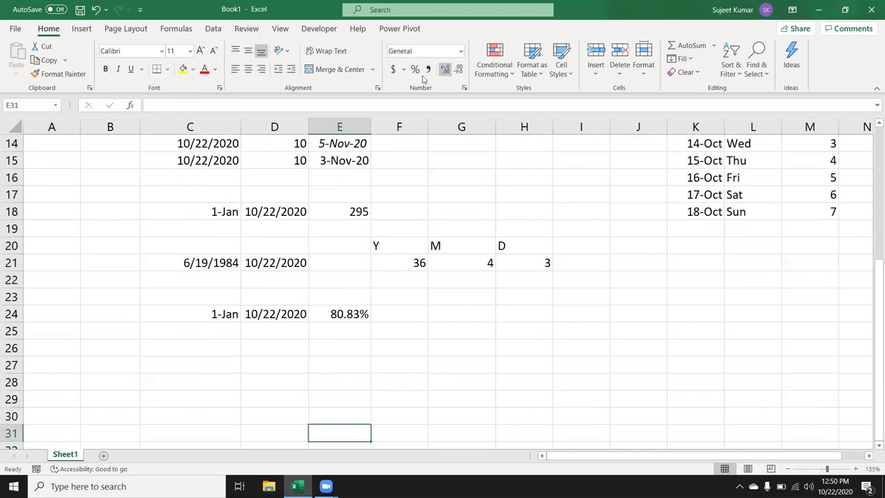
# Step: Enter the text date '10-JAN-2020 in C26 and =DATEVALUE(C26) in D26, giving 43840
pyautogui.click(197, 347)
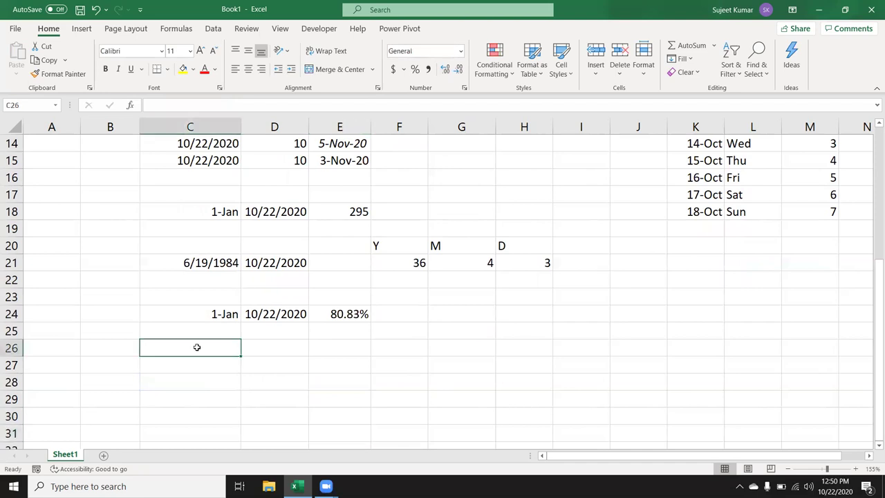
pyautogui.write("'10-JAN-2020")
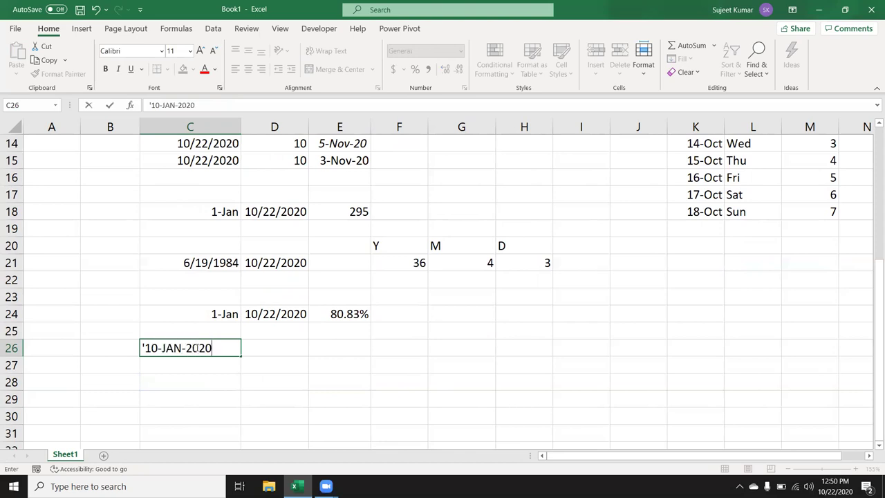
pyautogui.press('Return')
pyautogui.click(259, 345)
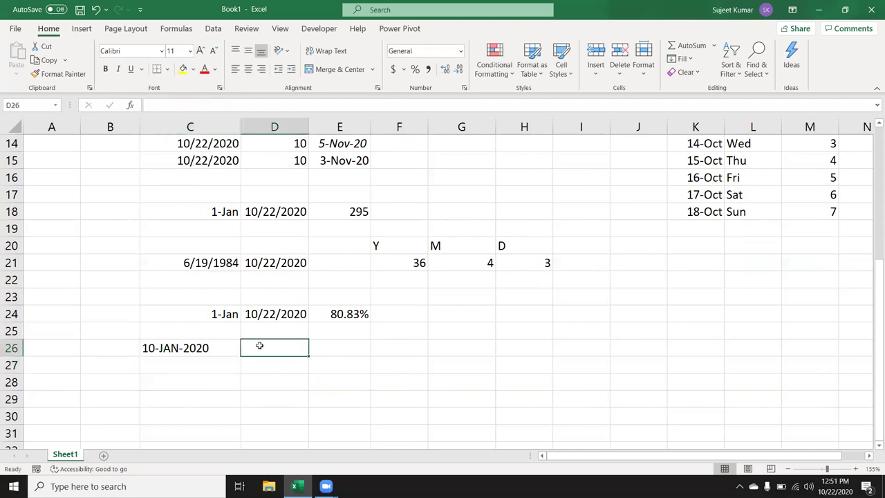
pyautogui.write('=dat')
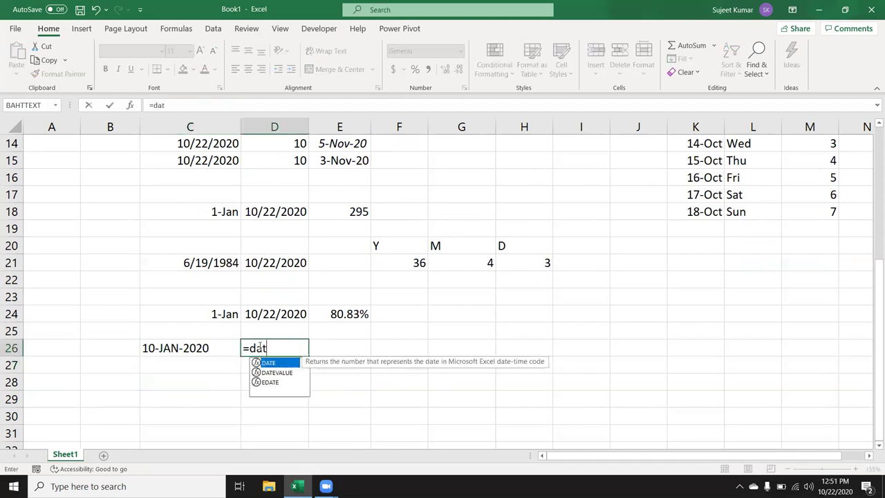
pyautogui.press('Down')
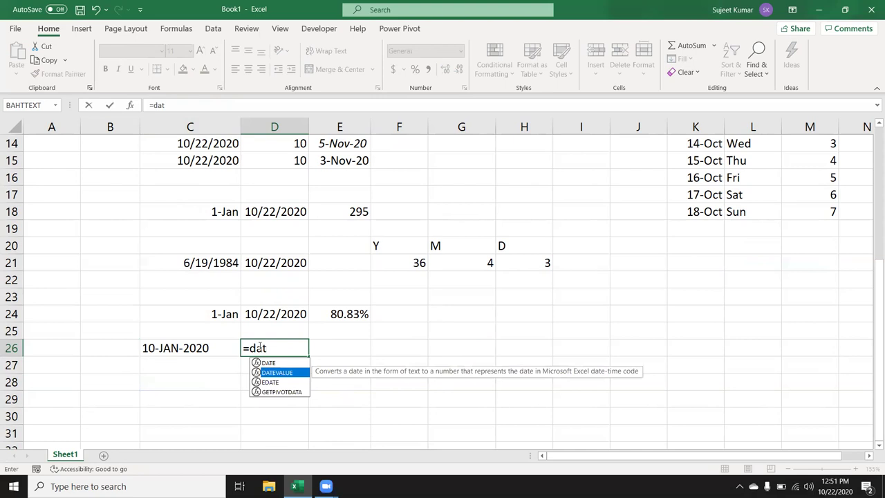
pyautogui.press('Tab')
pyautogui.press('Left')
pyautogui.press('Return')
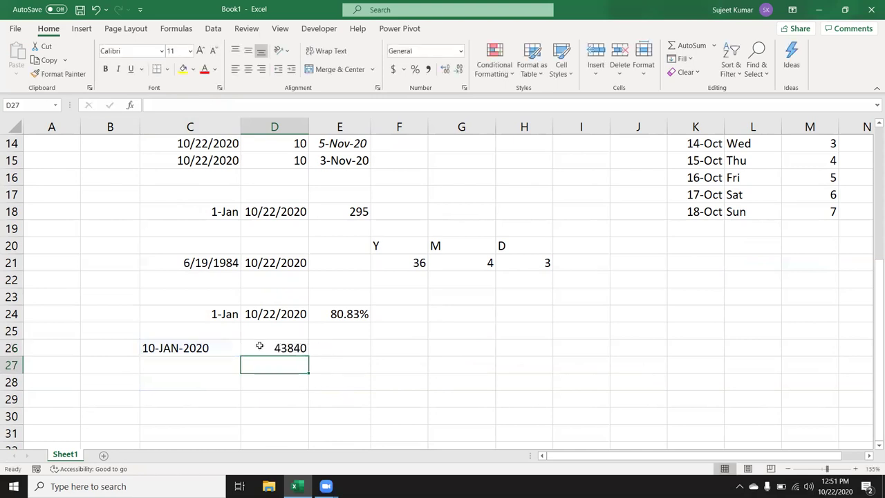
pyautogui.click(259, 346)
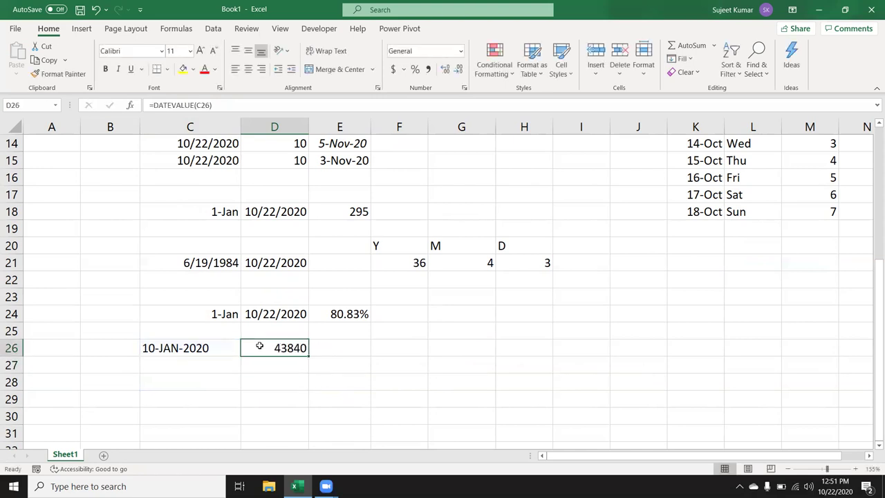
# Step: Enter 'JAN-2020 in C28 and =DATEVALUE(C28) in D28, formatted as the date 1-Jan-20
pyautogui.press('Down')
pyautogui.press('Down')
pyautogui.press('Left')
pyautogui.write("'")
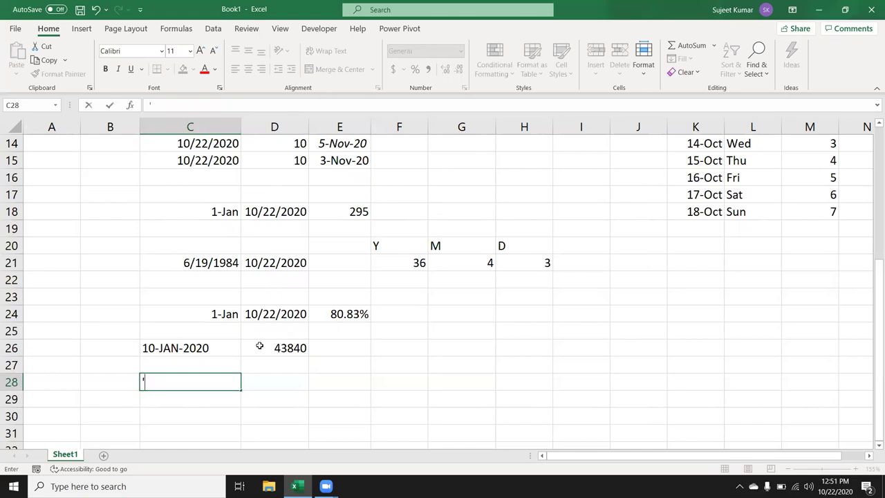
pyautogui.write('JAN-2020')
pyautogui.press('Tab')
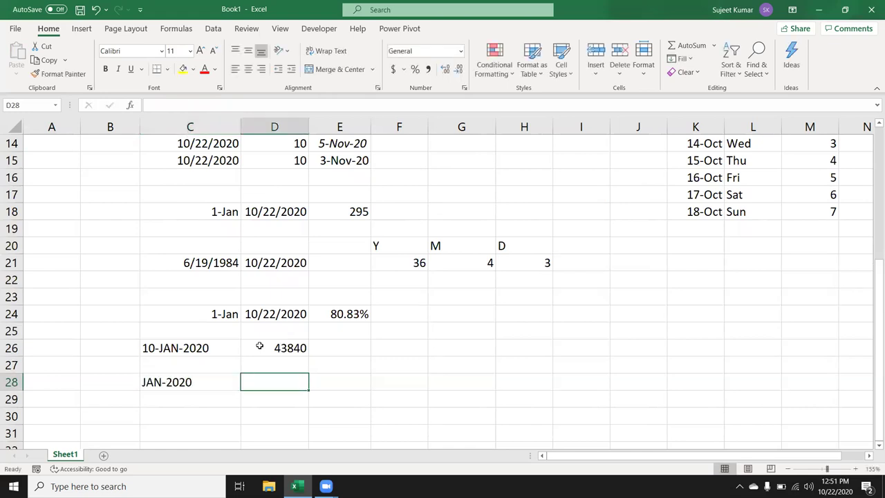
pyautogui.write('=da')
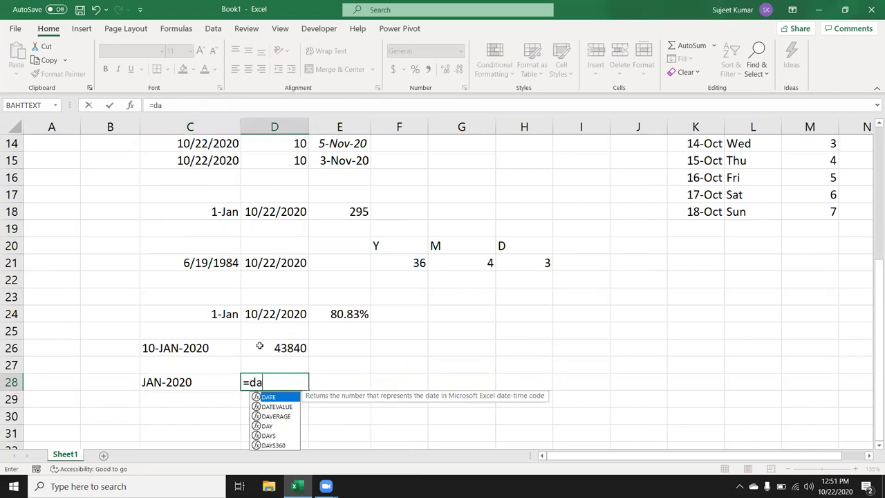
pyautogui.press('Down')
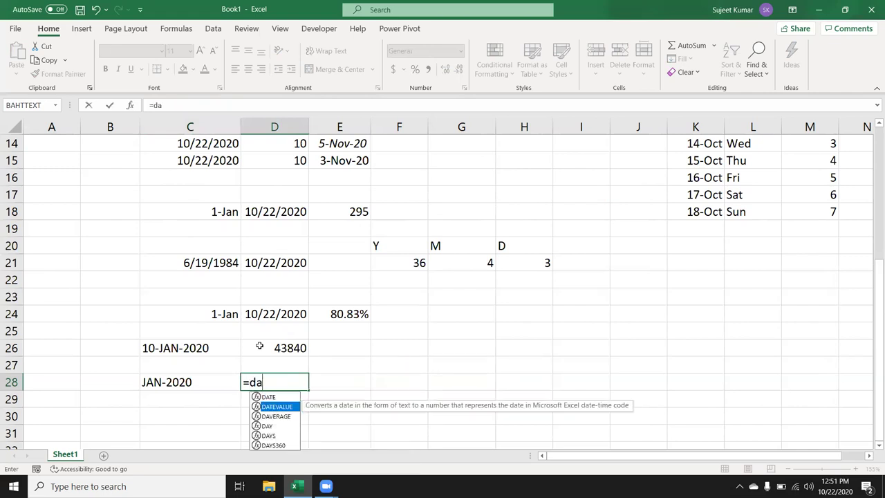
pyautogui.press('Tab')
pyautogui.press('Left')
pyautogui.press('Return')
pyautogui.press('Up')
pyautogui.hotkey('ctrl', 'shift', '2')
pyautogui.hotkey('ctrl', 'shift', '3')
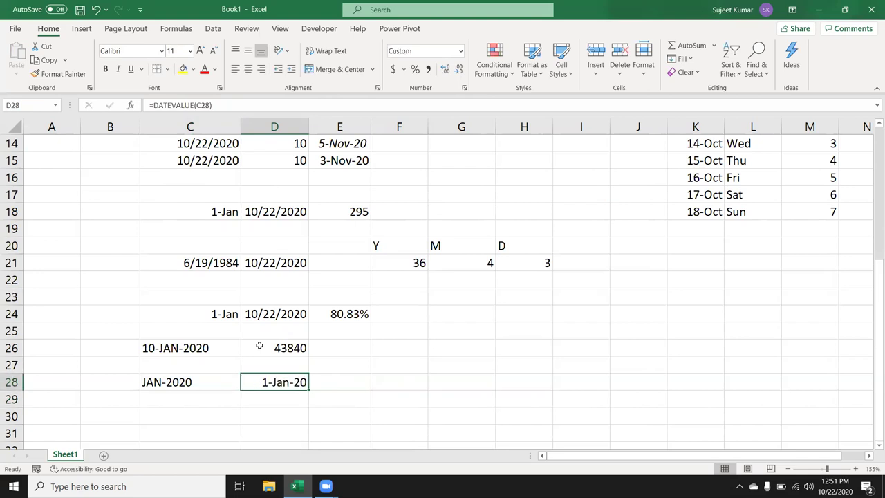
pyautogui.press('Up')
# Step: Enter =VALUE(C26) in B26, giving 43840
pyautogui.press('Left')
pyautogui.press('Up')
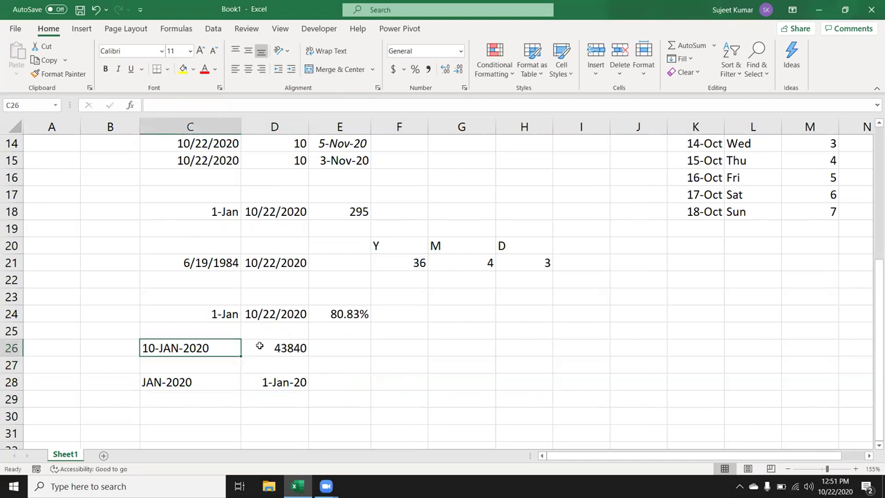
pyautogui.press('Left')
pyautogui.write('=')
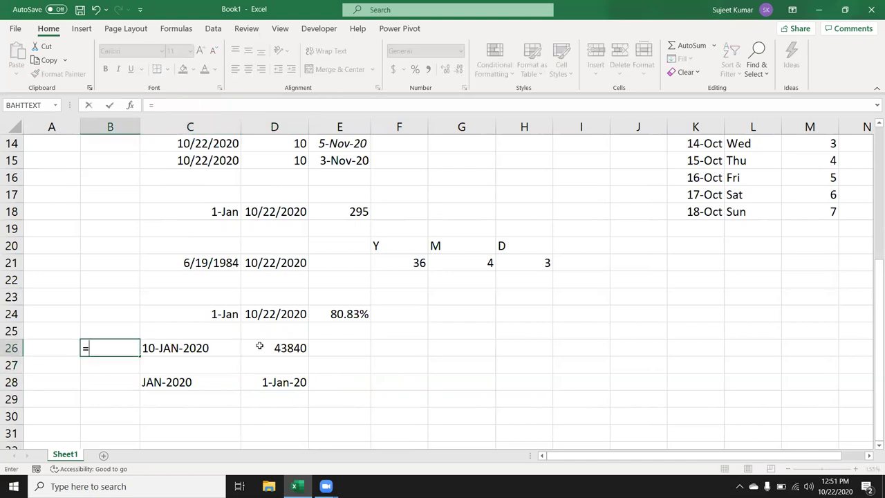
pyautogui.write('va')
pyautogui.press('Tab')
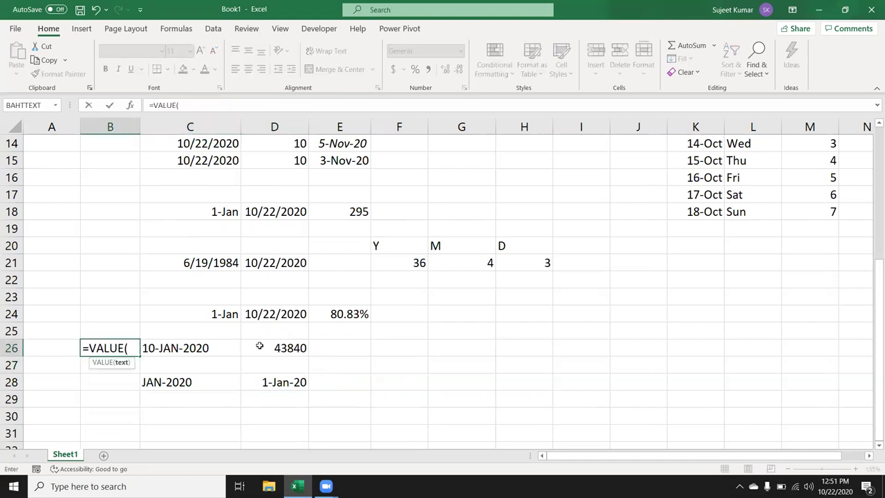
pyautogui.press('Right')
pyautogui.press('Return')
# Step: Enter =VALUE(C28) in B28, giving 43831, and cancel the stray edit
pyautogui.press('Up')
pyautogui.press('Up')
pyautogui.press('Up')
pyautogui.press('Down')
pyautogui.press('Down')
pyautogui.press('Down')
pyautogui.press('Down')
pyautogui.write('=')
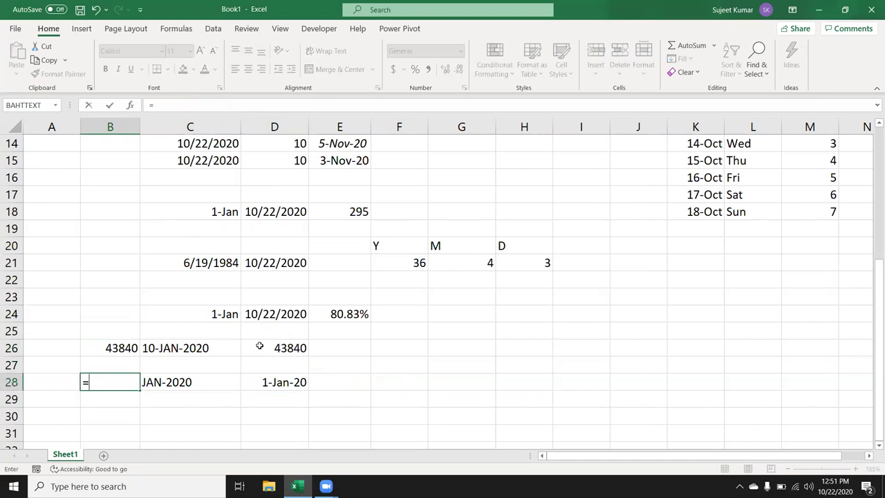
pyautogui.write('v')
pyautogui.press('Tab')
pyautogui.press('Right')
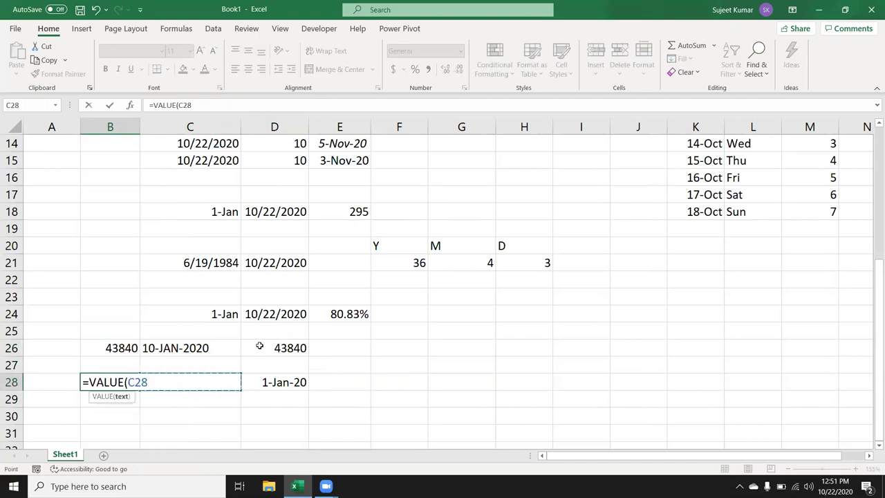
pyautogui.press('Return')
pyautogui.press('Up')
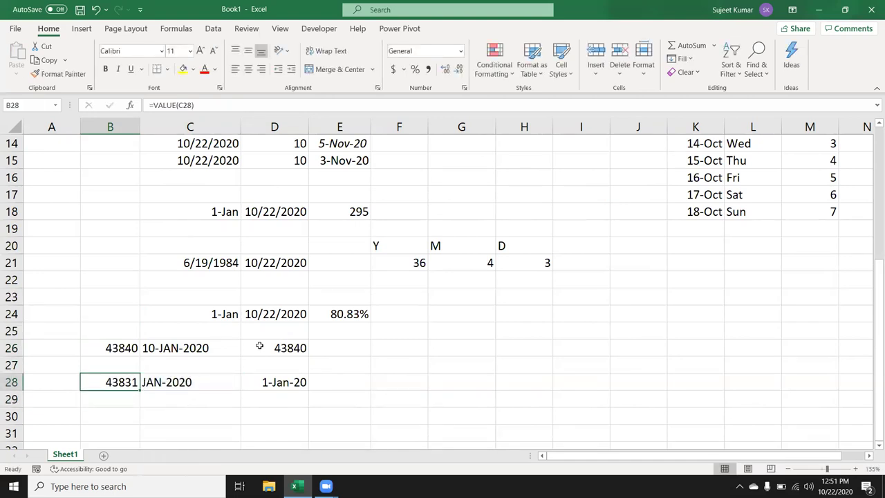
pyautogui.write('=')
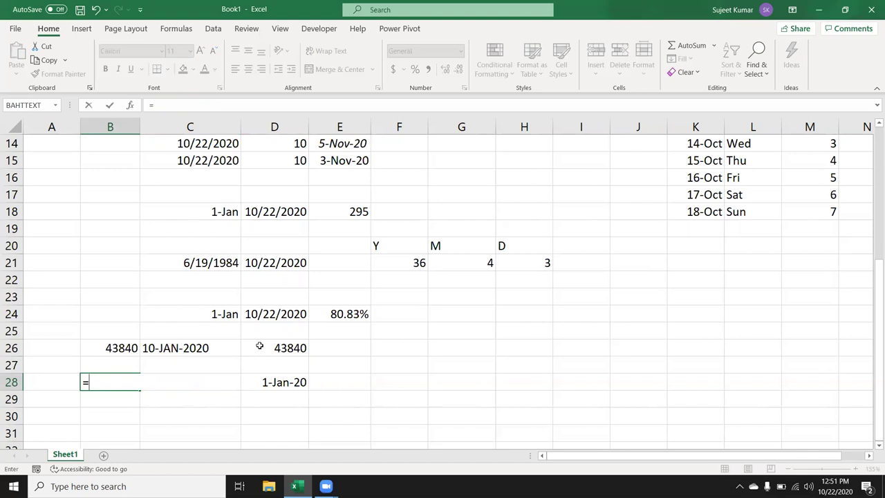
pyautogui.click(404, 228)
pyautogui.press('Escape')
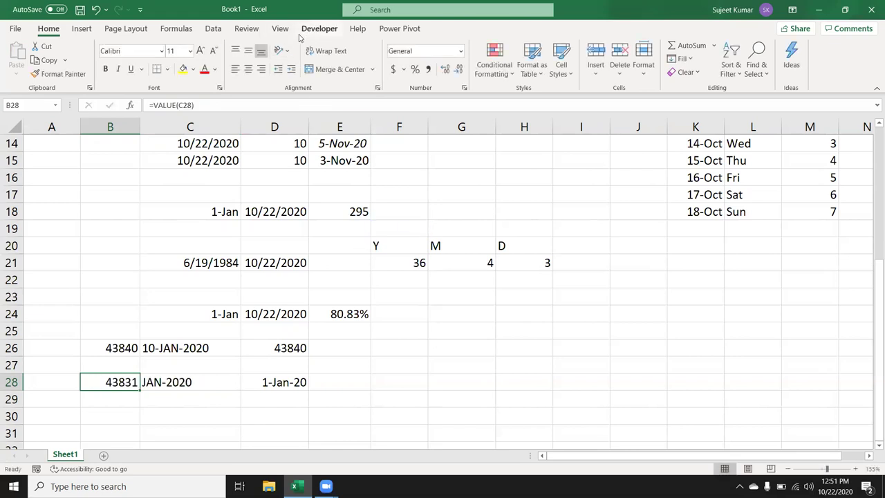
# Step: From Insert Function on B16, open the online help for the listed function
pyautogui.click(120, 179)
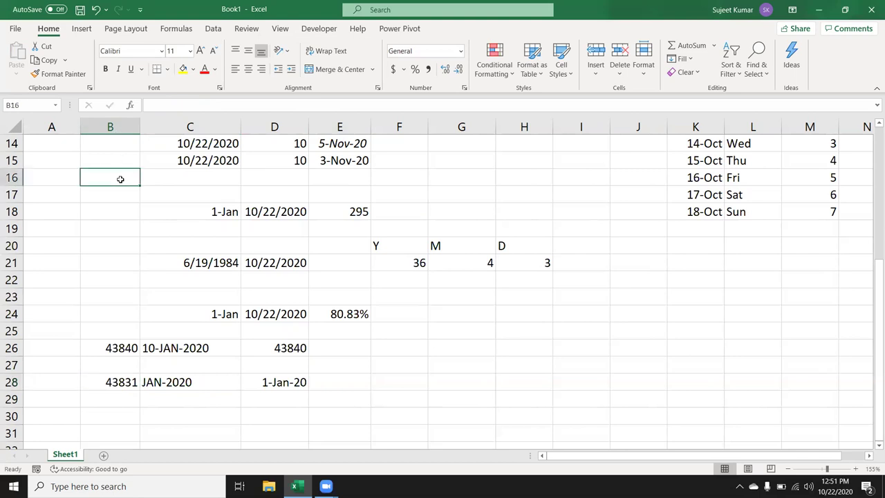
pyautogui.click(131, 105)
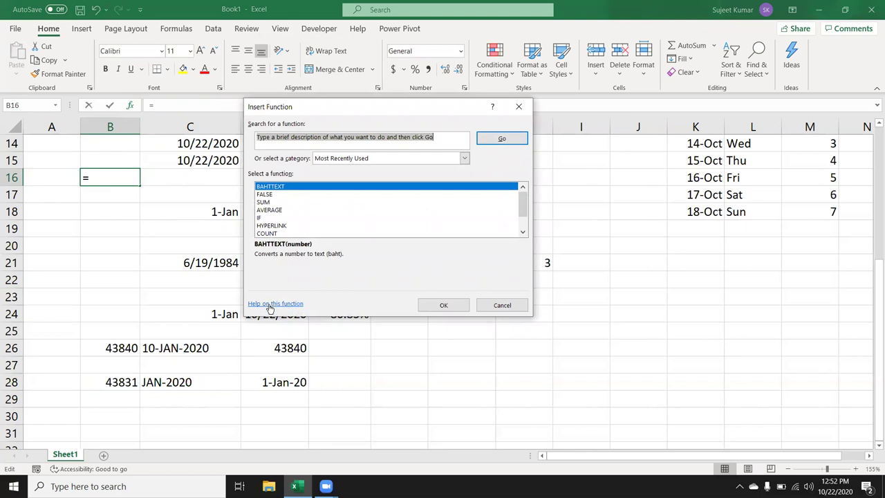
pyautogui.click(269, 304)
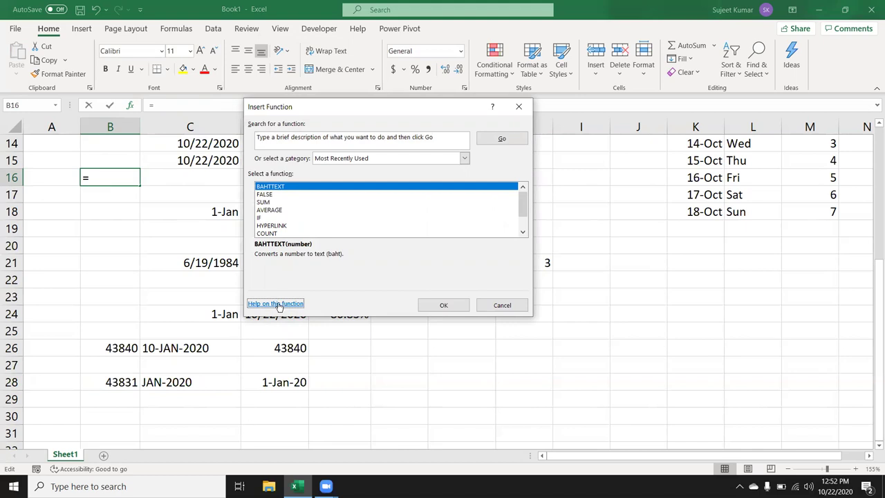
pyautogui.click(278, 304)
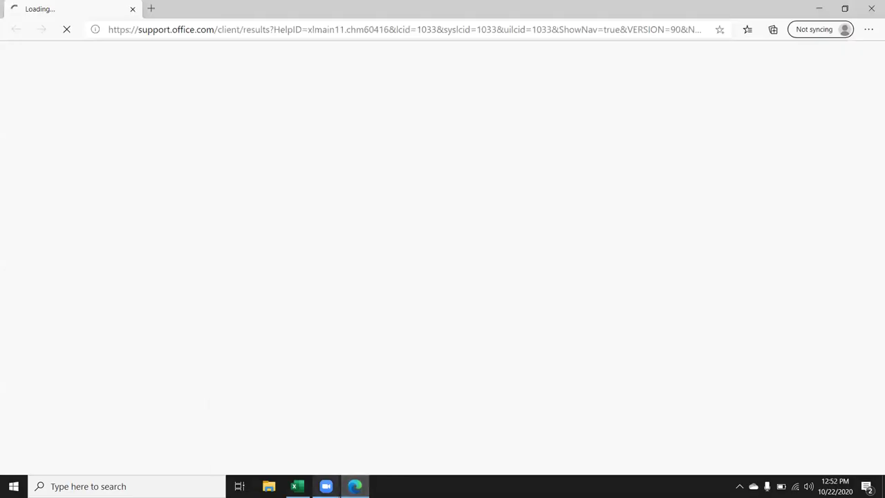
# Step: Search the Microsoft Support site for 'function'
pyautogui.moveTo(336, 484)
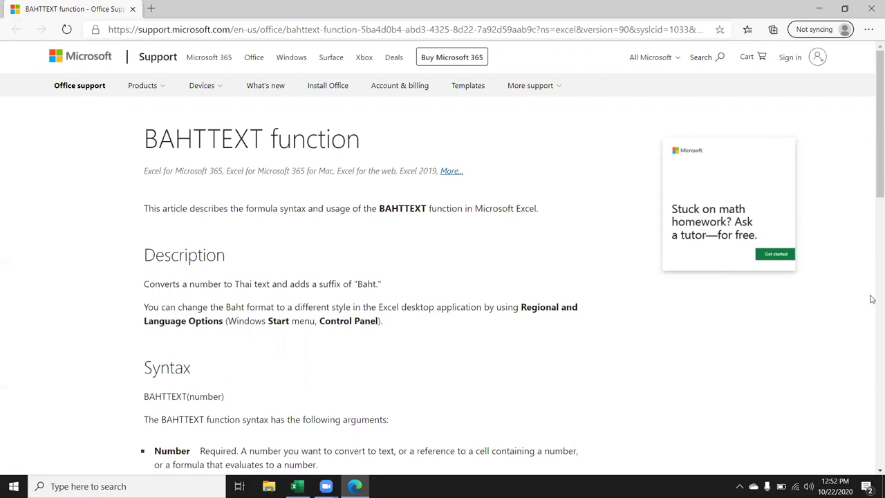
pyautogui.moveTo(871, 188)
pyautogui.mouseDown()
pyautogui.moveTo(872, 429)
pyautogui.moveTo(872, 169)
pyautogui.mouseUp()
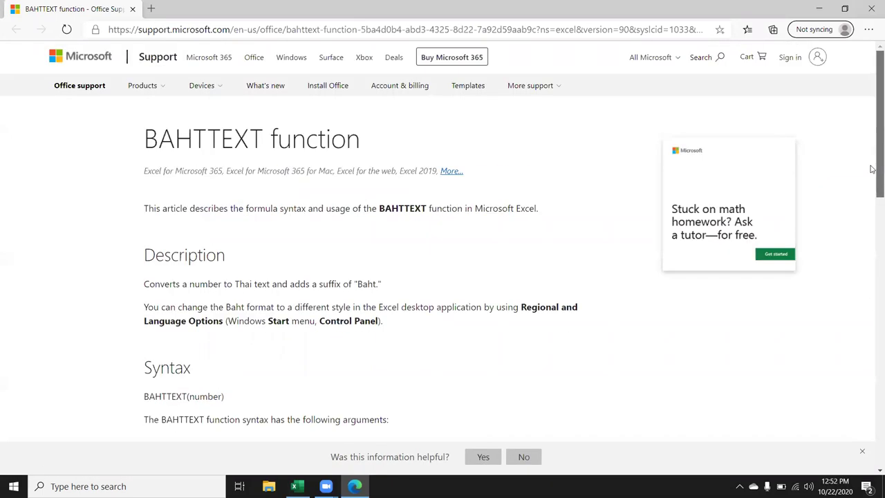
pyautogui.click(710, 59)
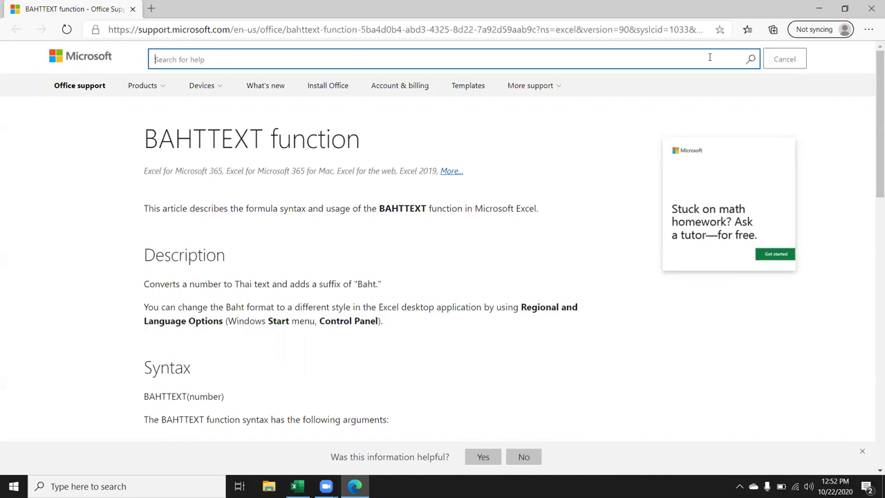
pyautogui.write('function')
pyautogui.press('Return')
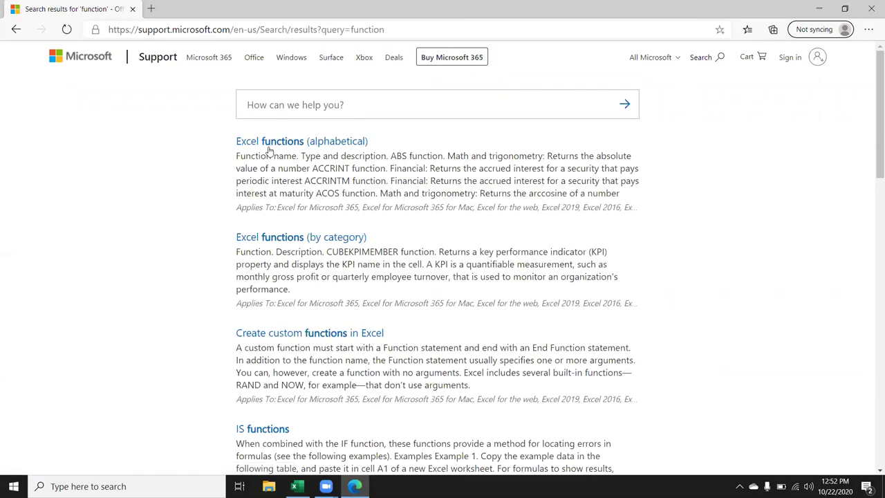
# Step: Open 'Excel functions (by category)' and browse the expanded Date and time functions list
pyautogui.click(275, 238)
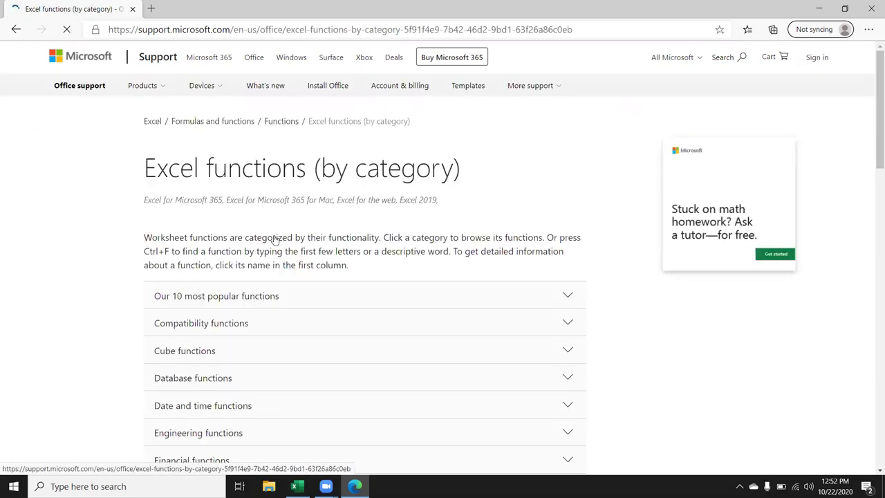
pyautogui.scroll(-1, 274, 239)
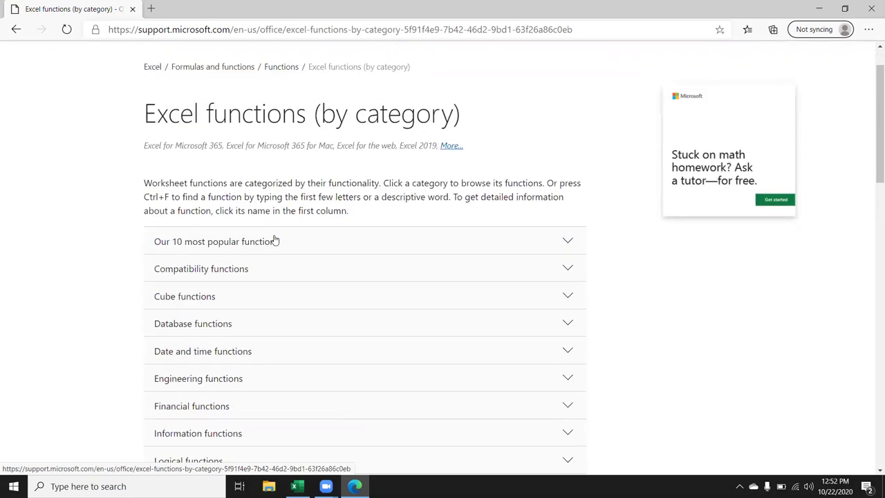
pyautogui.scroll(-1, 274, 238)
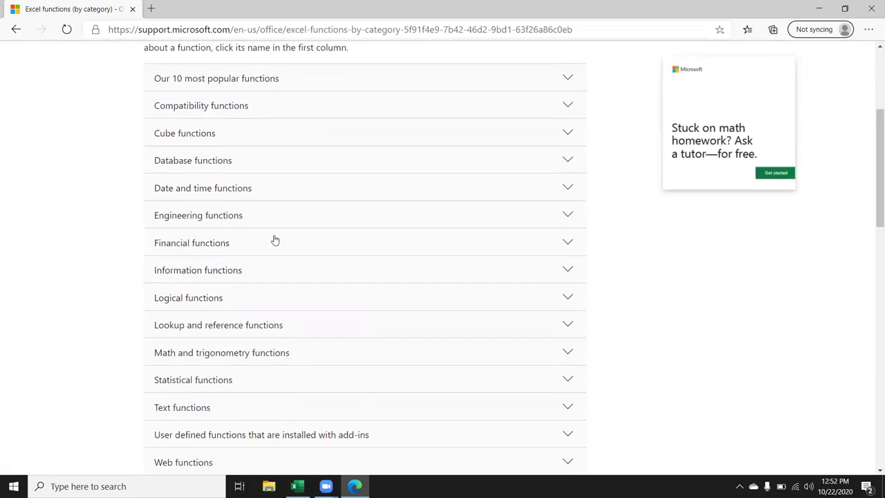
pyautogui.click(274, 203)
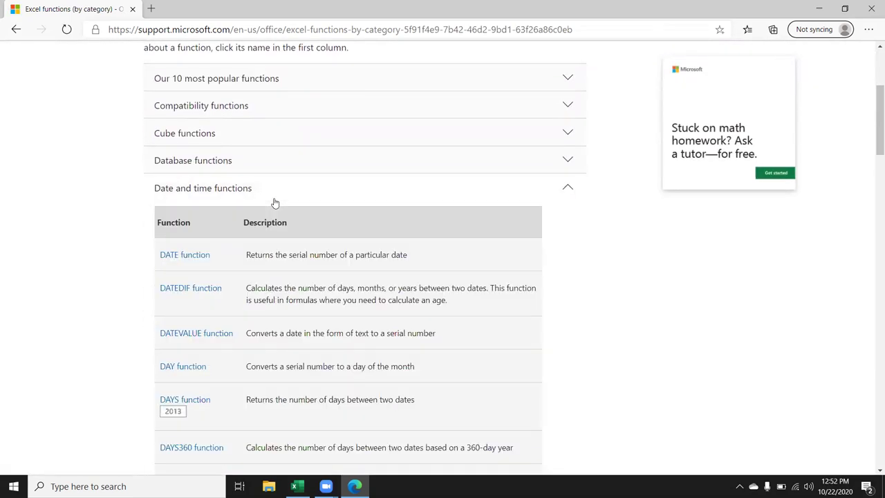
pyautogui.scroll(-1, 274, 202)
pyautogui.scroll(-1, 274, 203)
pyautogui.scroll(-1, 274, 202)
pyautogui.scroll(-2, 274, 203)
pyautogui.scroll(-2, 274, 202)
pyautogui.scroll(-2, 274, 203)
pyautogui.scroll(-1, 274, 202)
pyautogui.scroll(-1, 274, 202)
pyautogui.scroll(-1, 274, 202)
pyautogui.scroll(-1, 274, 200)
pyautogui.scroll(-1, 275, 199)
pyautogui.scroll(-1, 274, 198)
pyautogui.scroll(-1, 275, 200)
pyautogui.scroll(1, 275, 201)
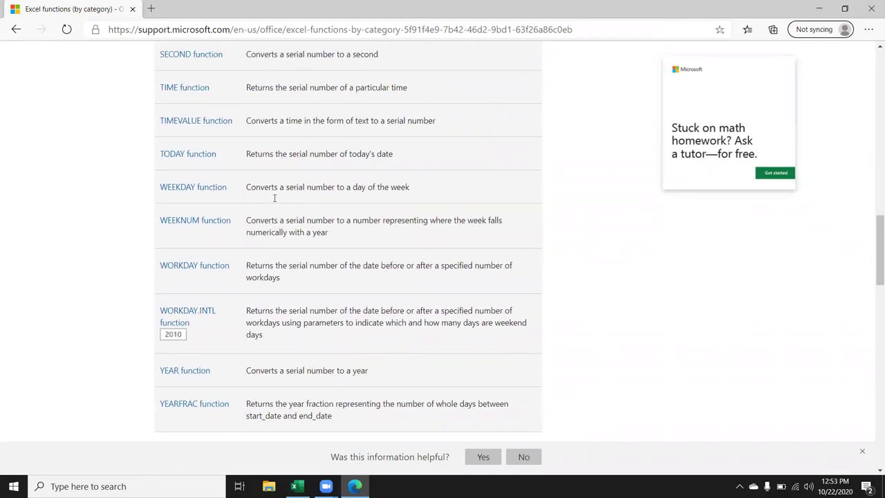
pyautogui.scroll(13, 274, 202)
pyautogui.scroll(-1, 275, 202)
pyautogui.scroll(-1, 274, 201)
pyautogui.scroll(-1, 274, 200)
pyautogui.scroll(-2, 207, 228)
pyautogui.scroll(-1, 178, 256)
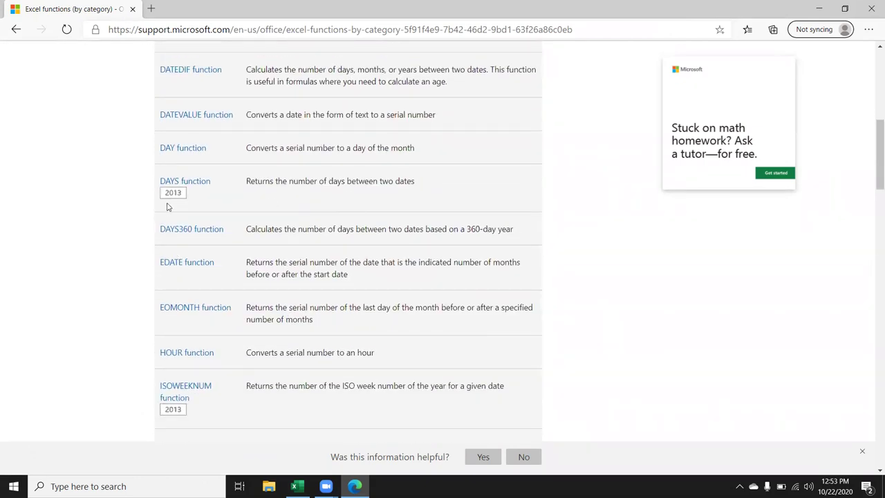
pyautogui.scroll(-2, 167, 206)
pyautogui.scroll(-2, 167, 207)
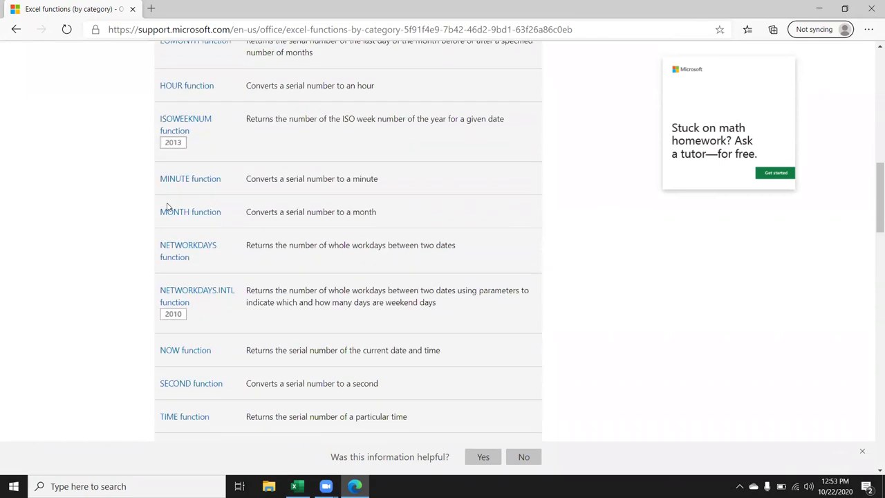
pyautogui.scroll(-1, 166, 206)
pyautogui.scroll(-1, 167, 207)
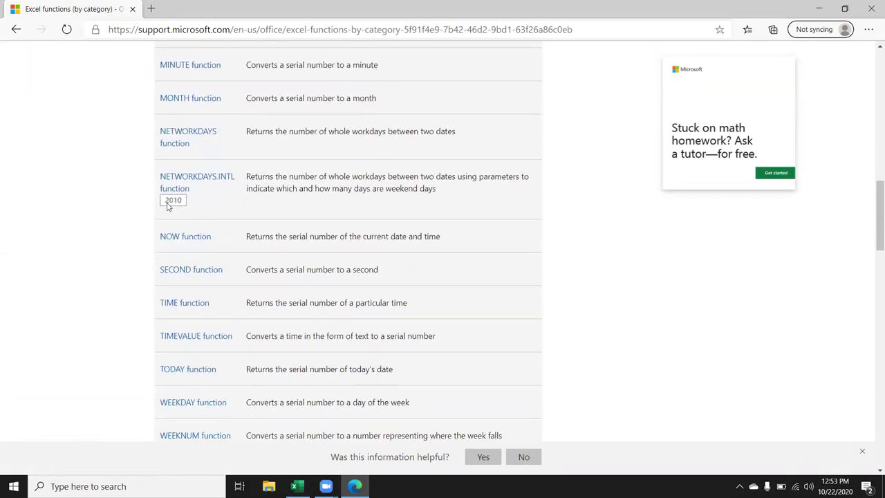
pyautogui.scroll(-1, 167, 207)
pyautogui.scroll(-1, 167, 207)
pyautogui.scroll(-2, 167, 206)
pyautogui.scroll(-1, 167, 206)
pyautogui.scroll(-1, 167, 207)
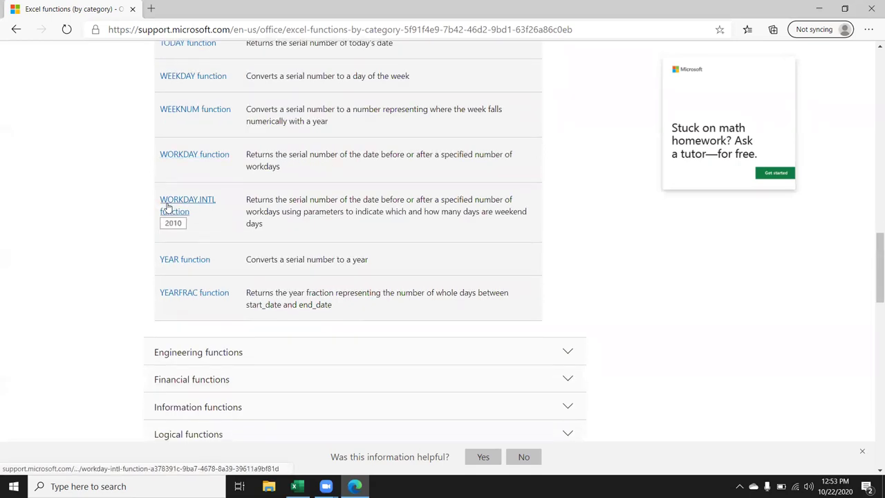
pyautogui.scroll(1, 166, 207)
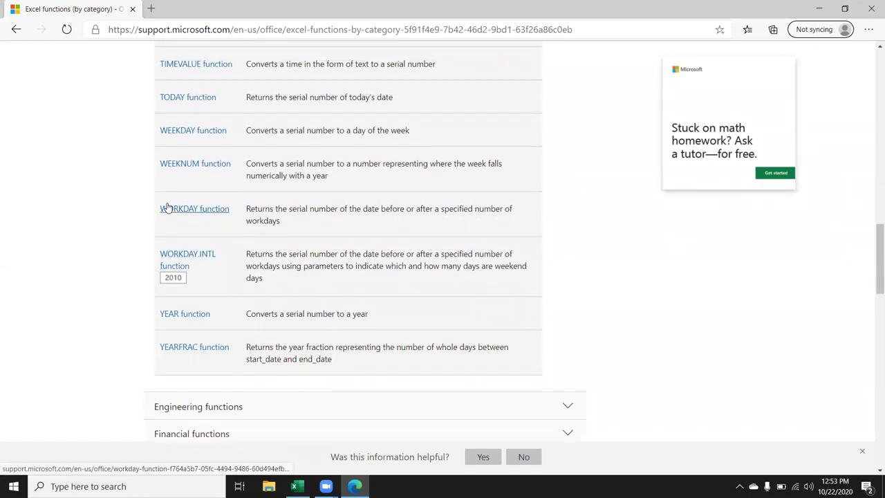
pyautogui.scroll(1, 166, 207)
pyautogui.scroll(6, 166, 207)
pyautogui.scroll(2, 167, 206)
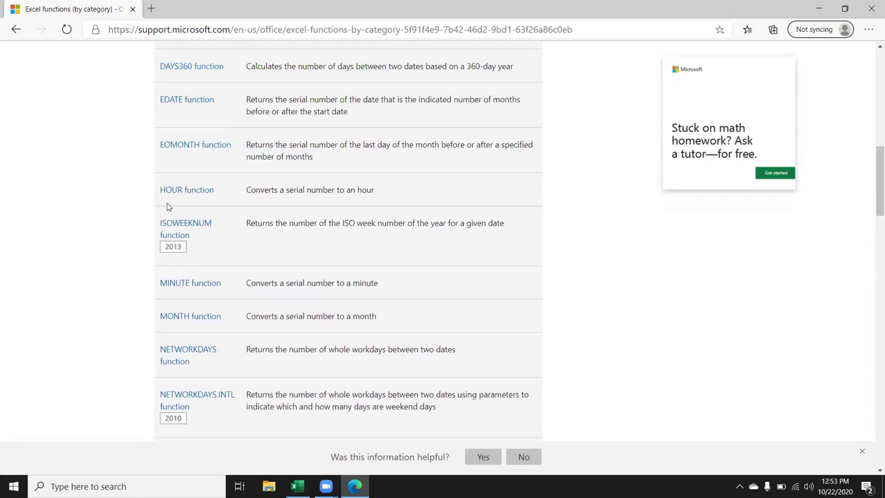
pyautogui.scroll(4, 167, 206)
pyautogui.scroll(-1, 167, 207)
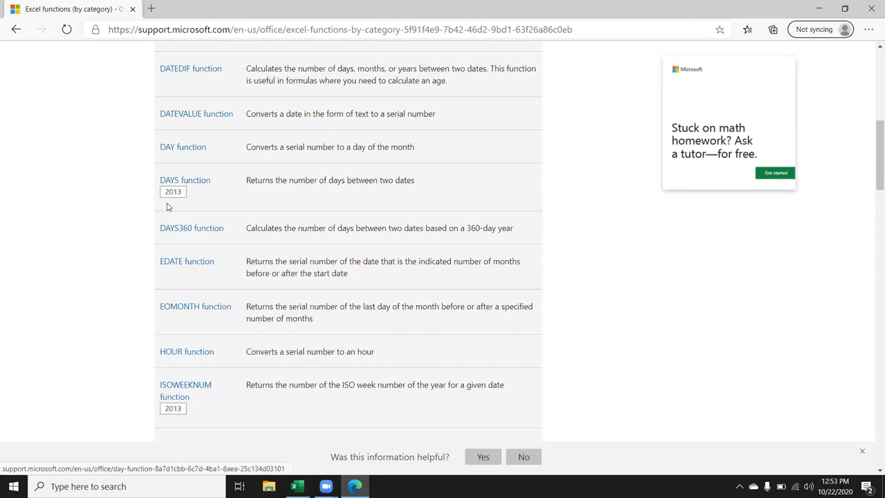
pyautogui.scroll(-1, 167, 207)
pyautogui.scroll(-2, 166, 206)
pyautogui.scroll(-1, 166, 207)
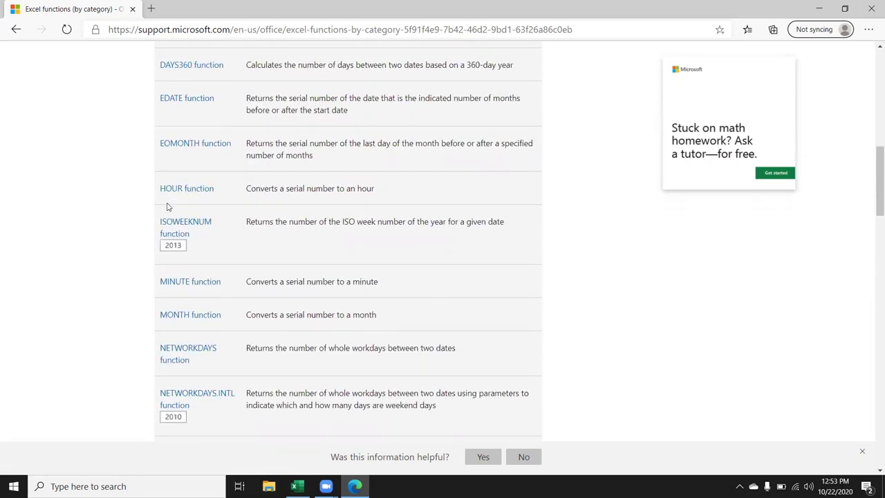
pyautogui.scroll(-1, 166, 207)
pyautogui.scroll(-1, 167, 207)
pyautogui.scroll(-1, 166, 207)
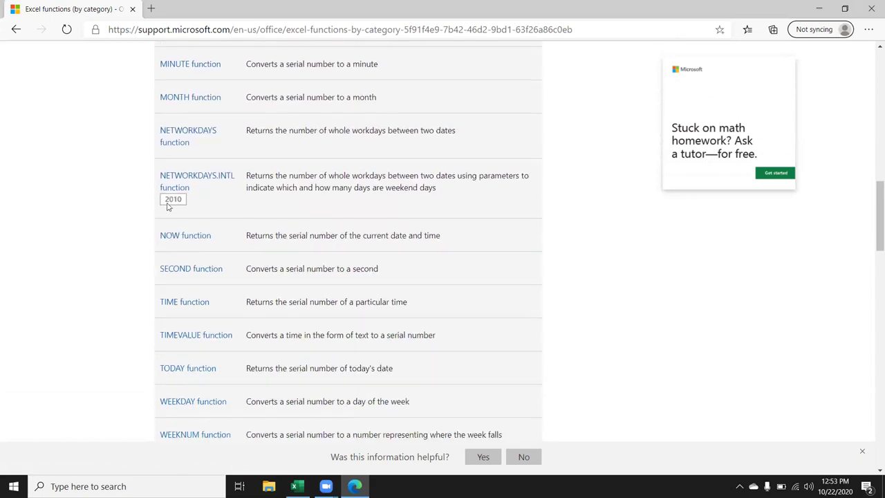
pyautogui.scroll(-5, 167, 207)
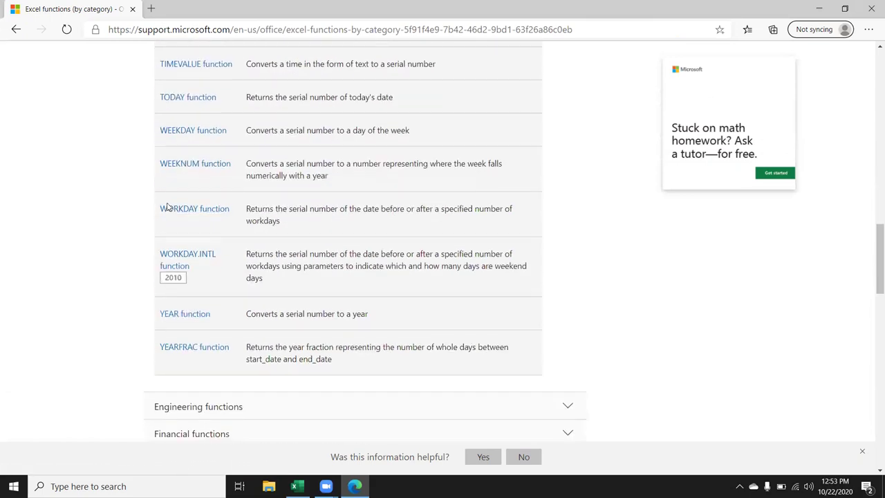
# Step: Read through the YEARFRAC article's description, syntax, basis table and examples
pyautogui.click(166, 351)
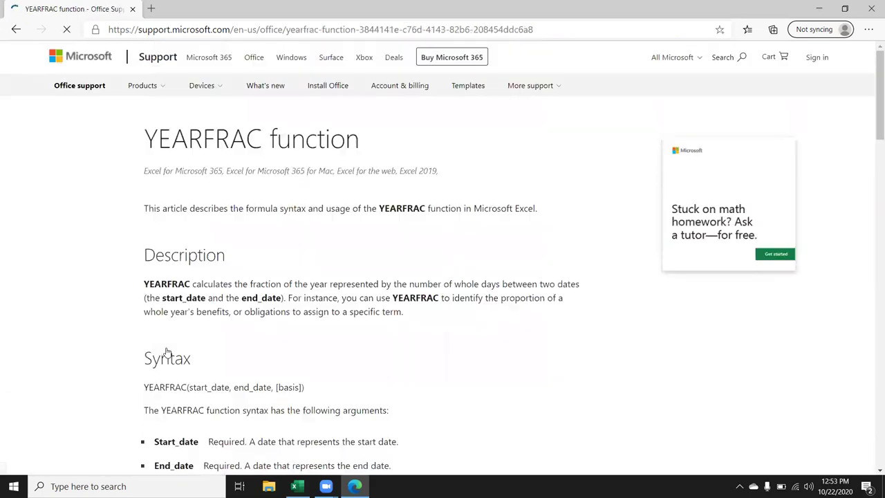
pyautogui.scroll(-1, 165, 351)
pyautogui.scroll(-3, 166, 352)
pyautogui.scroll(-2, 166, 352)
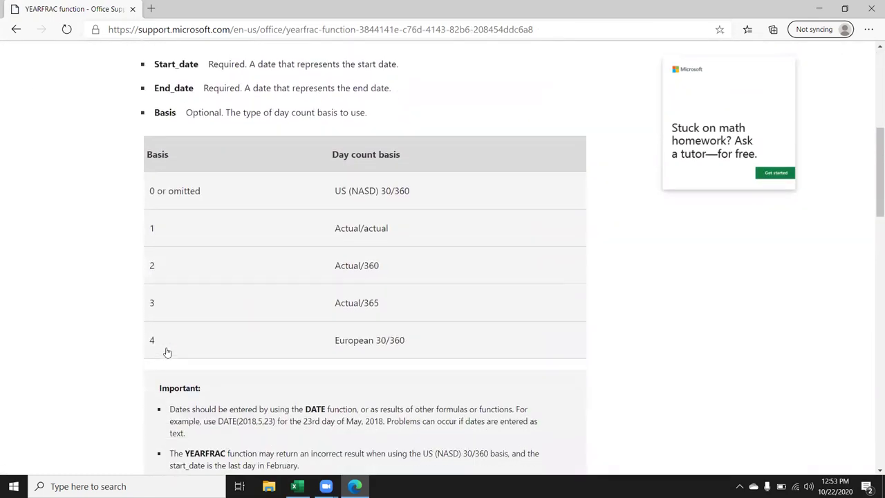
pyautogui.scroll(-2, 167, 352)
pyautogui.scroll(-1, 166, 352)
pyautogui.scroll(-1, 167, 352)
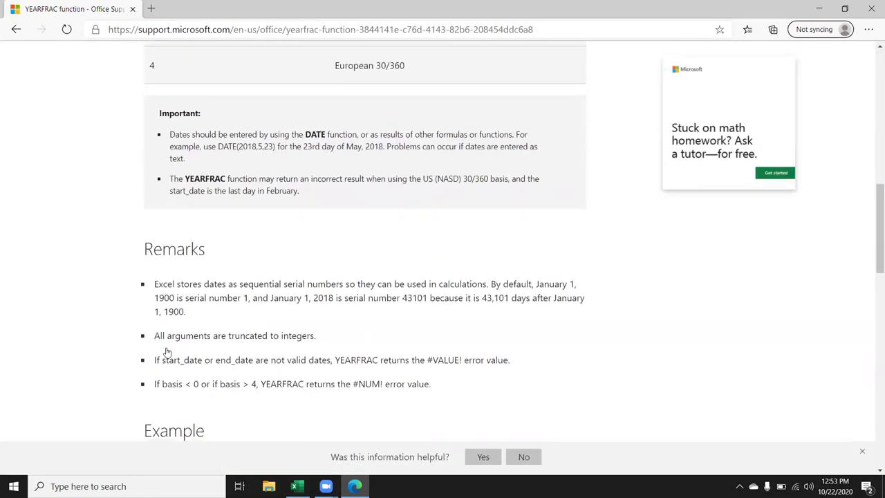
pyautogui.scroll(-1, 167, 353)
pyautogui.scroll(-3, 167, 353)
pyautogui.scroll(-1, 166, 352)
pyautogui.scroll(-5, 167, 353)
pyautogui.scroll(1, 167, 352)
pyautogui.scroll(3, 166, 352)
pyautogui.scroll(1, 166, 353)
pyautogui.scroll(1, 166, 352)
pyautogui.scroll(1, 167, 352)
pyautogui.scroll(2, 167, 352)
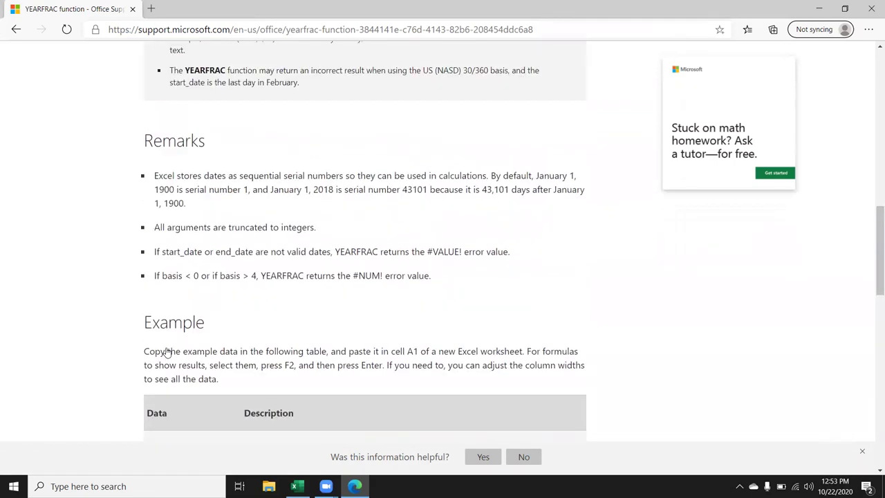
pyautogui.scroll(6, 166, 352)
pyautogui.scroll(5, 166, 353)
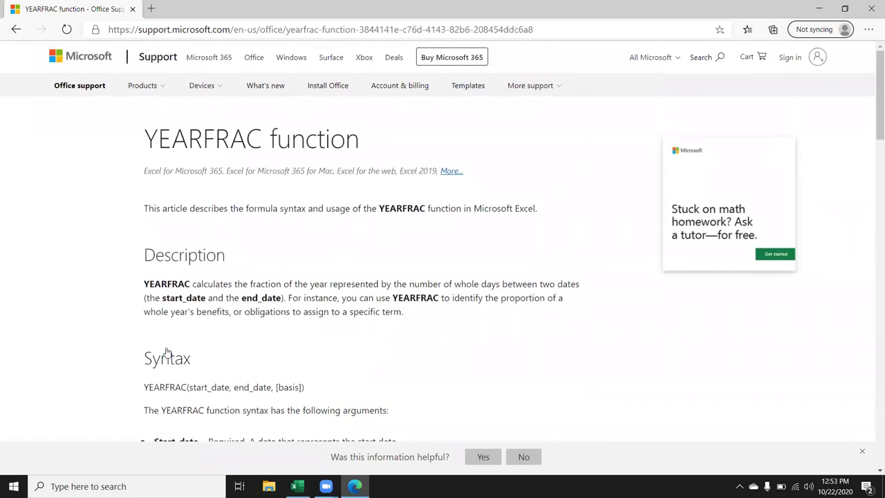
# Step: Launch Google Chrome from Windows search instead of a new Edge tab
pyautogui.click(151, 8)
pyautogui.write('g')
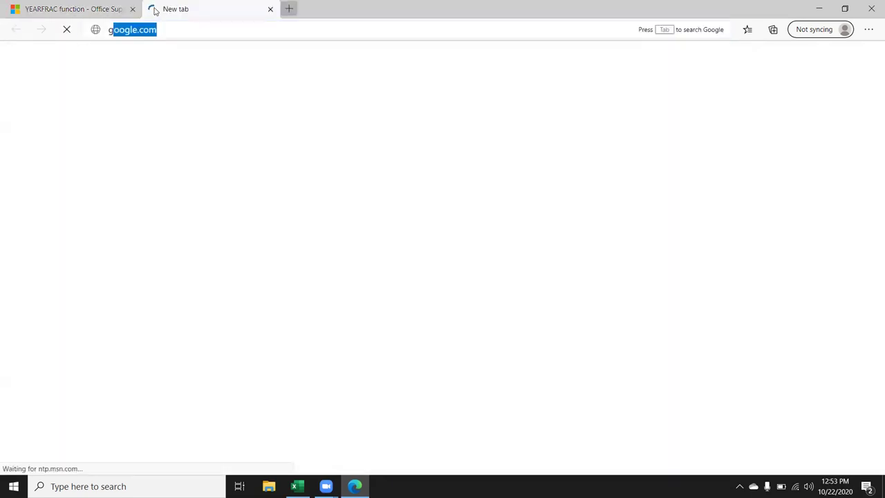
pyautogui.write('ma')
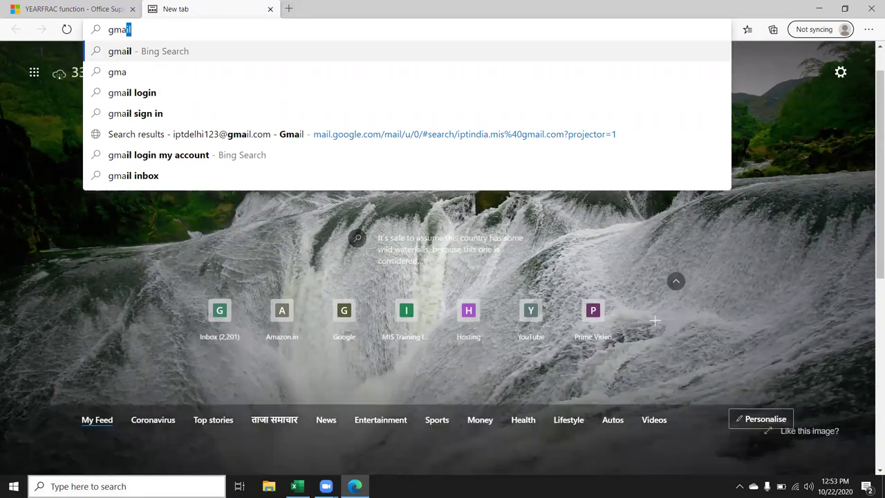
pyautogui.click(104, 485)
pyautogui.write('ch')
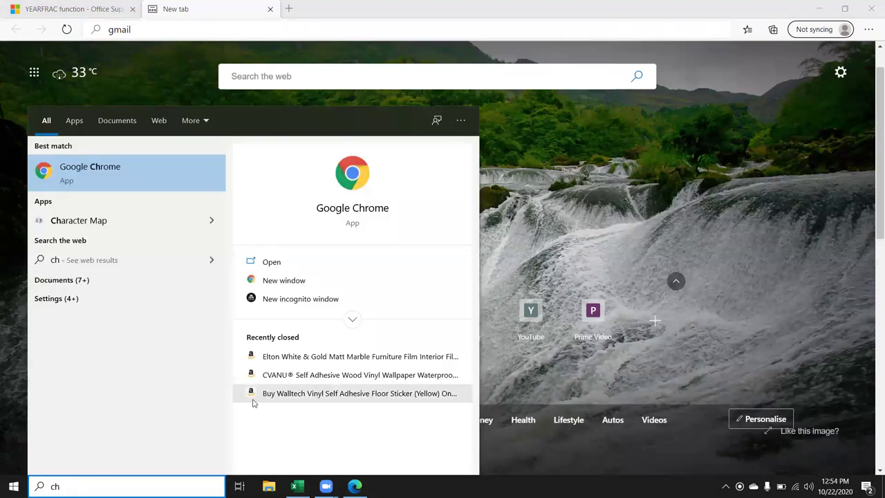
pyautogui.click(335, 208)
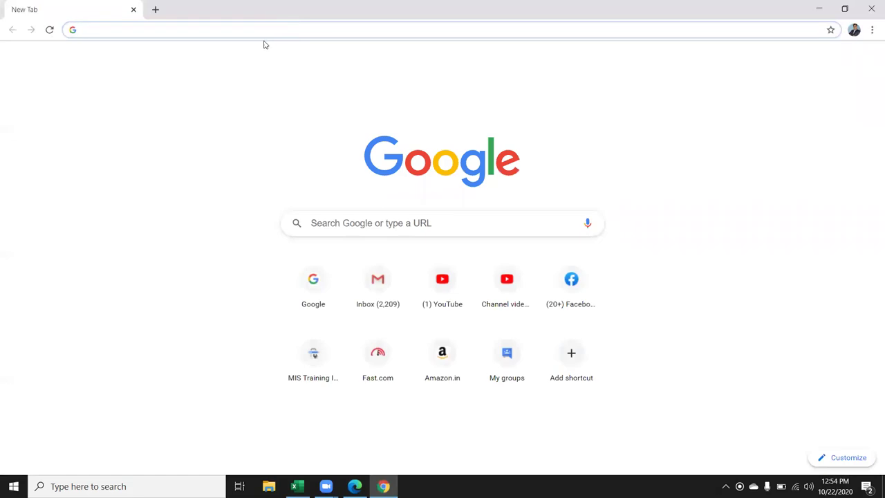
# Step: Go to gmail.com in Chrome's address bar
pyautogui.write('da')
pyautogui.press('BackSpace')
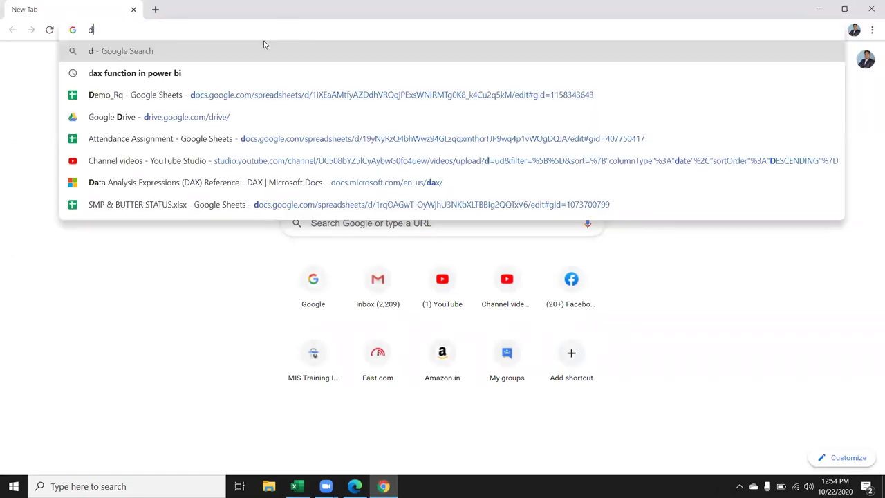
pyautogui.press('BackSpace')
pyautogui.write('gmail.com')
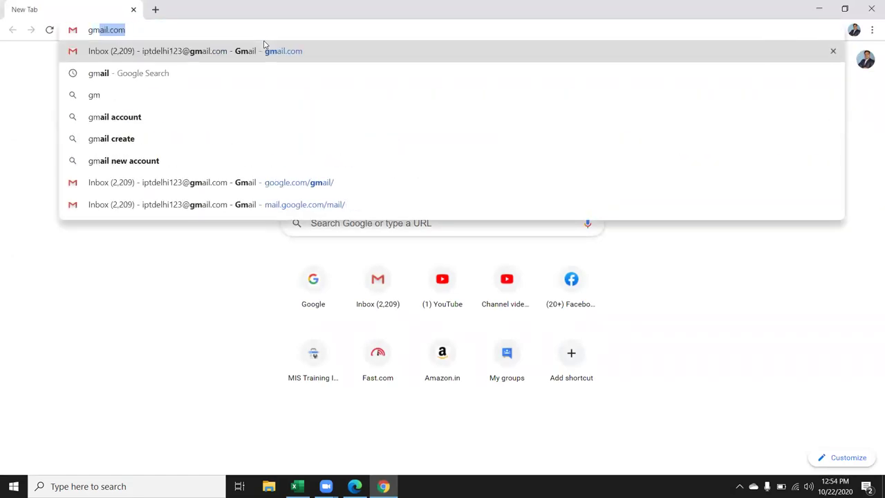
pyautogui.press('Return')
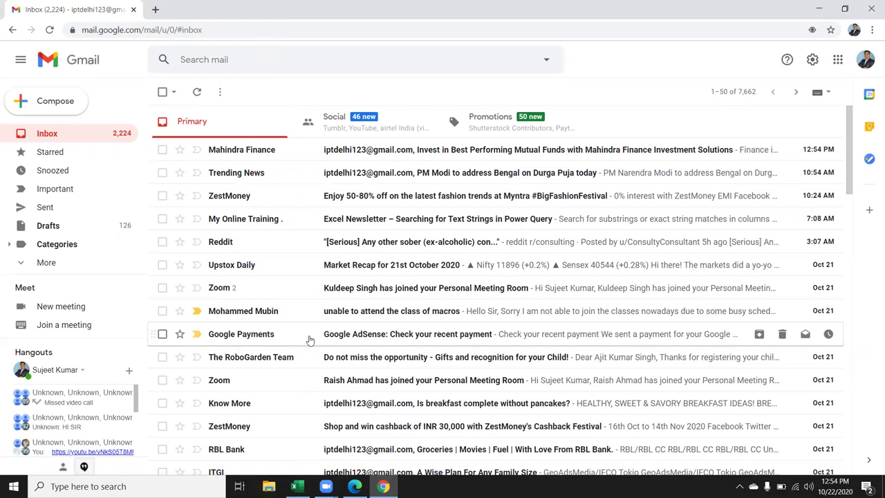
# Step: Open the Google AdSense payment email, return to the inbox, and begin searching for 'book'
pyautogui.click(310, 336)
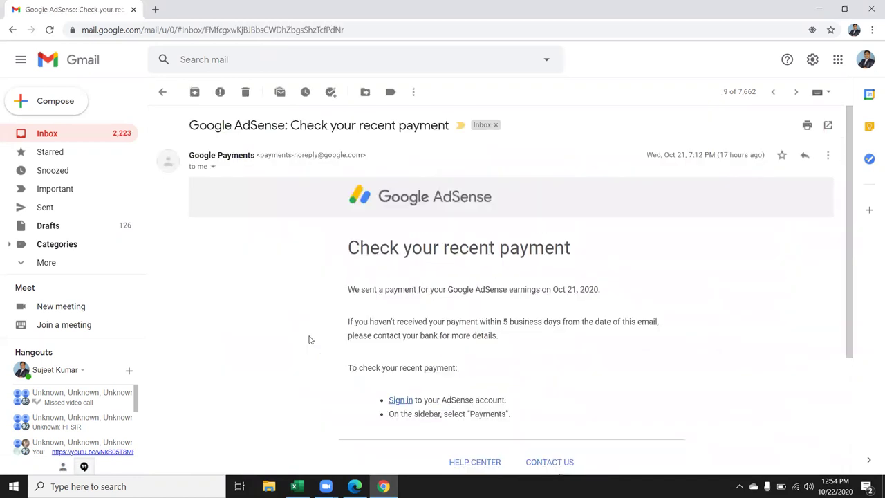
pyautogui.click(62, 135)
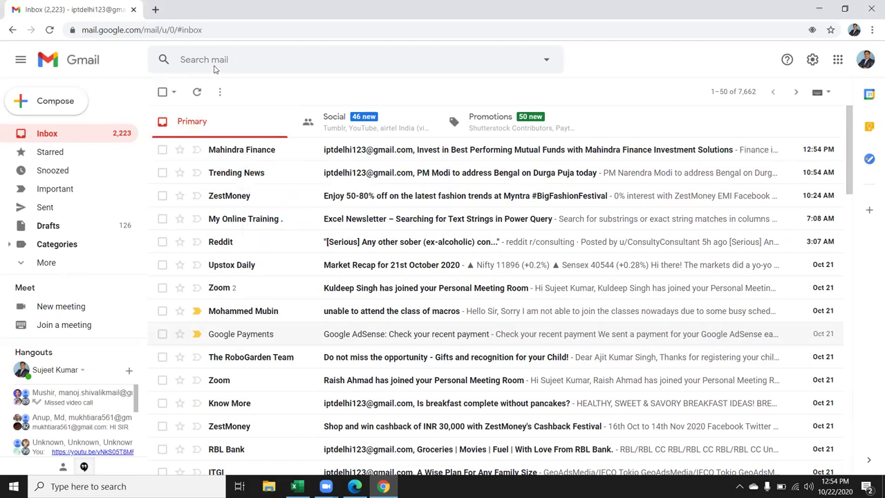
pyautogui.click(214, 61)
pyautogui.write('book')
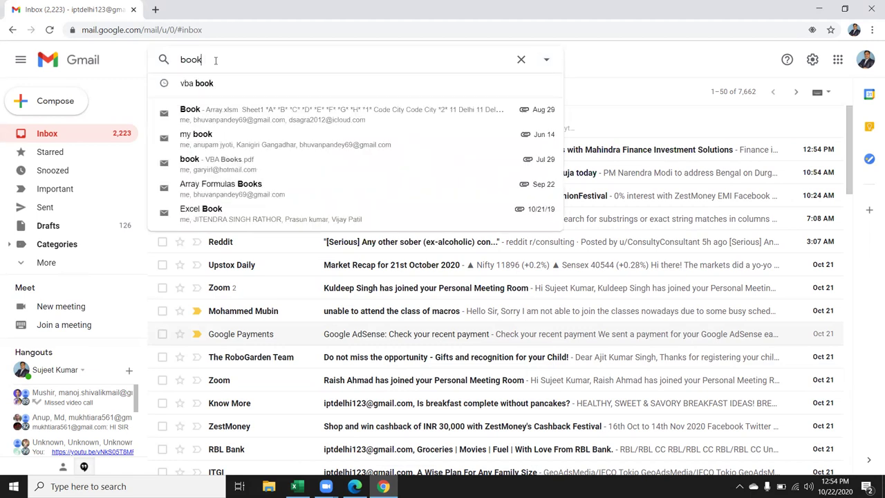
# Step: Search the mailbox for 'book' and bring up its suggestions, including the 'my book' email
pyautogui.press('BackSpace')
pyautogui.press('BackSpace')
pyautogui.press('BackSpace')
pyautogui.press('BackSpace')
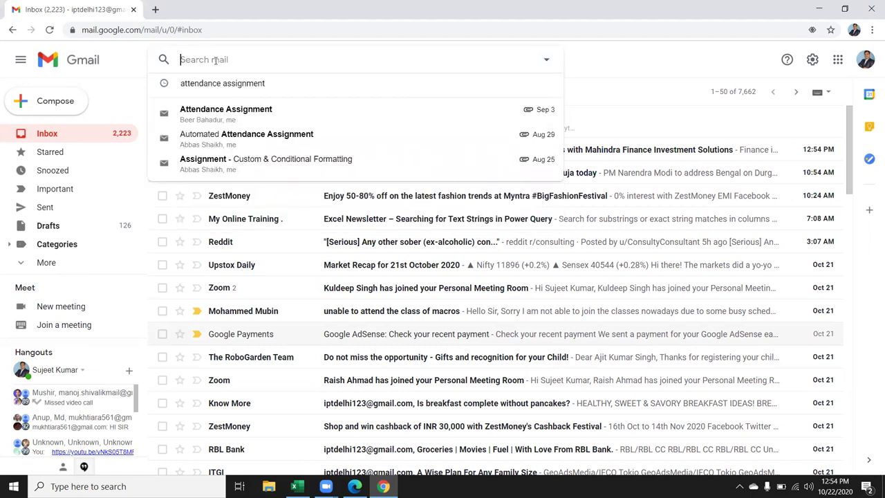
pyautogui.write('book')
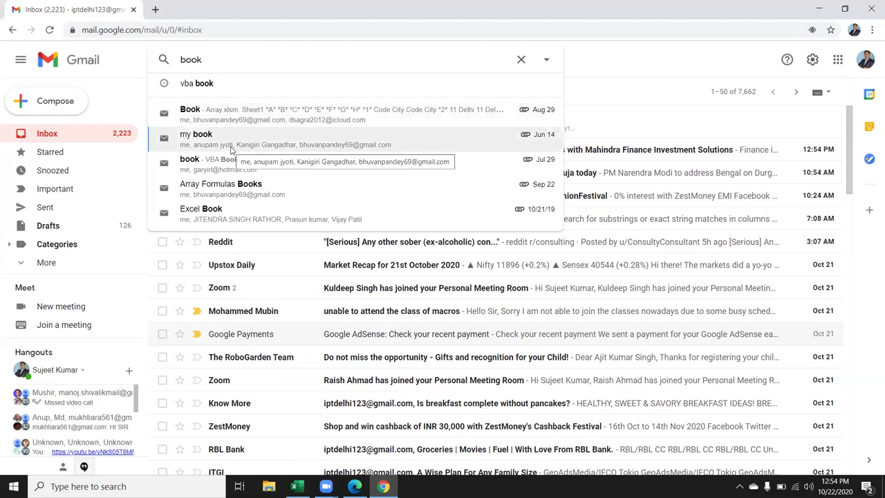
pyautogui.press('Escape')
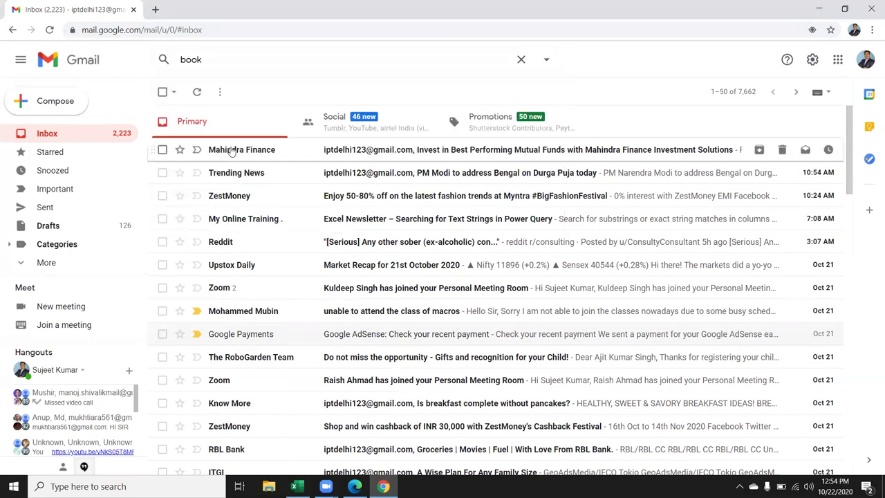
pyautogui.moveTo(233, 152)
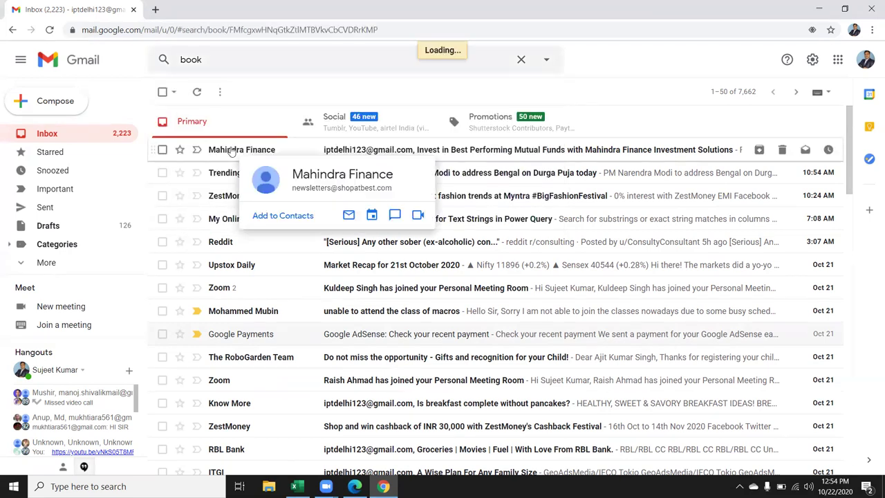
pyautogui.click(202, 58)
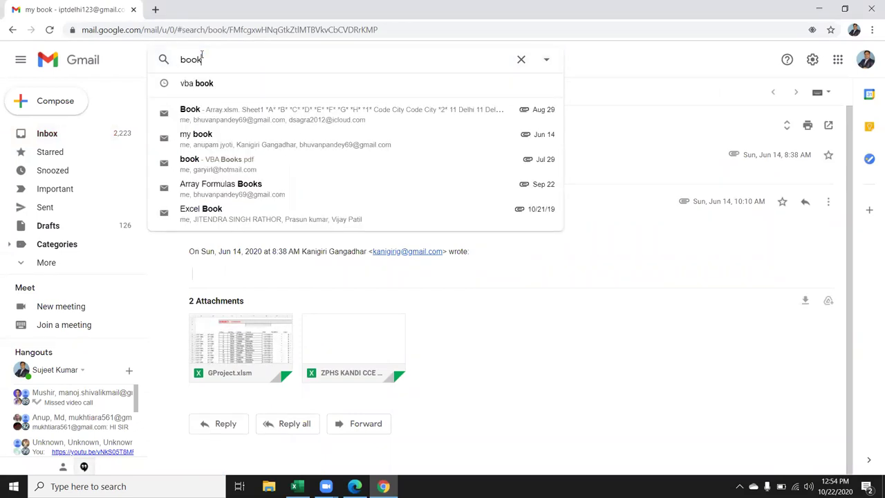
pyautogui.press('BackSpace')
pyautogui.press('BackSpace')
pyautogui.press('BackSpace')
pyautogui.press('BackSpace')
# Step: Search mail for 'formulas books' and open the Book email with two attachments
pyautogui.write('f')
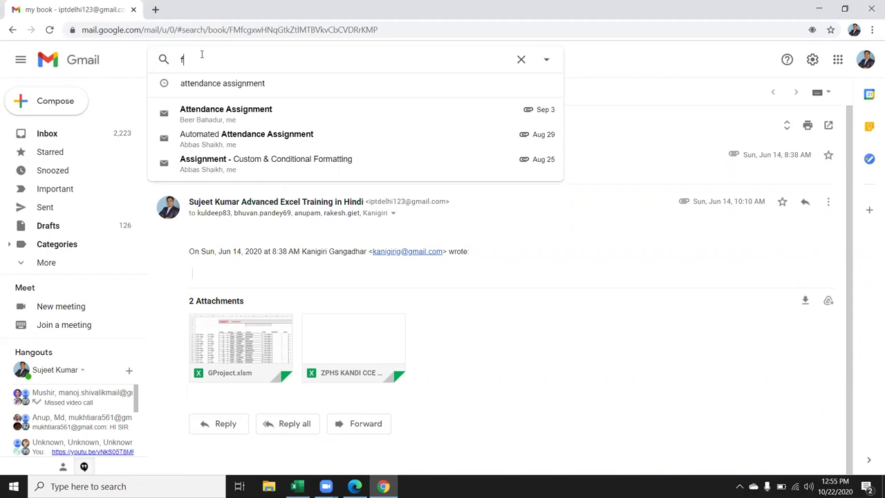
pyautogui.write('orm')
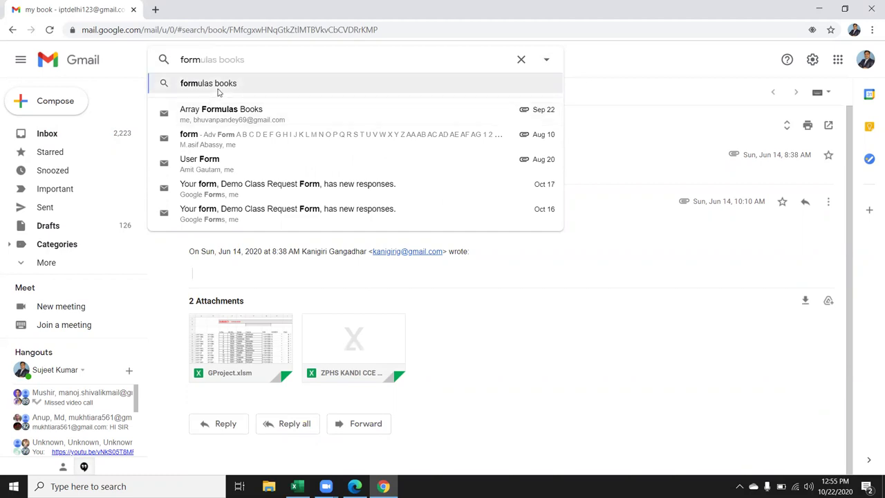
pyautogui.click(218, 92)
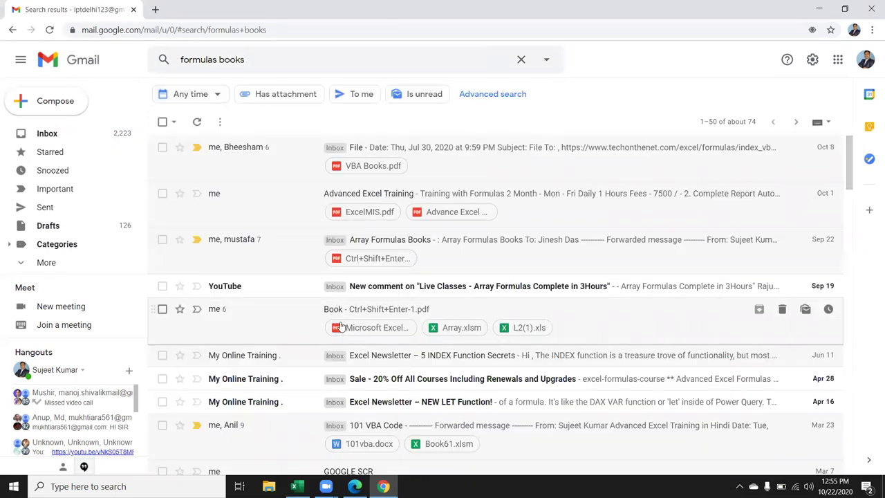
pyautogui.click(303, 325)
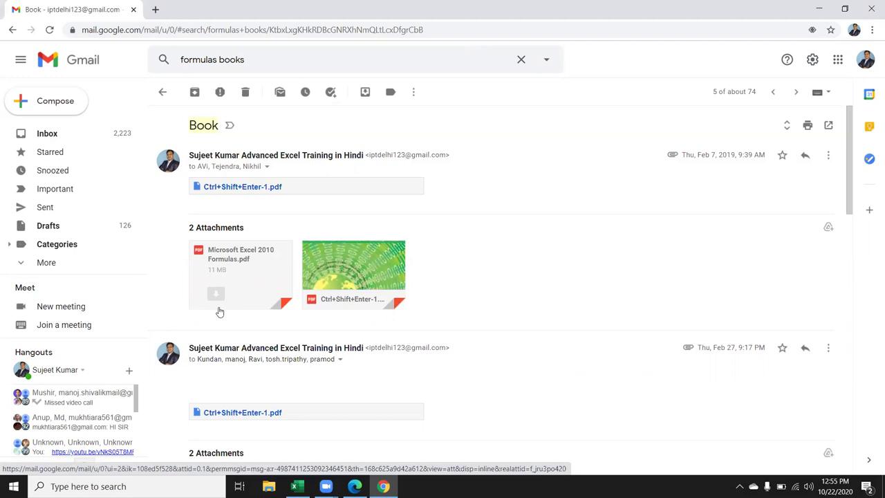
# Step: Forward the Book message to three suggested contacts
pyautogui.moveTo(278, 268)
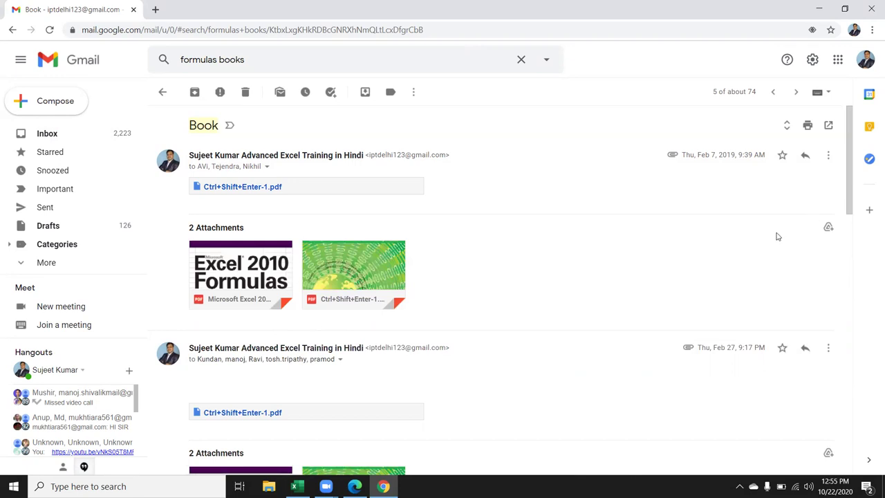
pyautogui.click(831, 156)
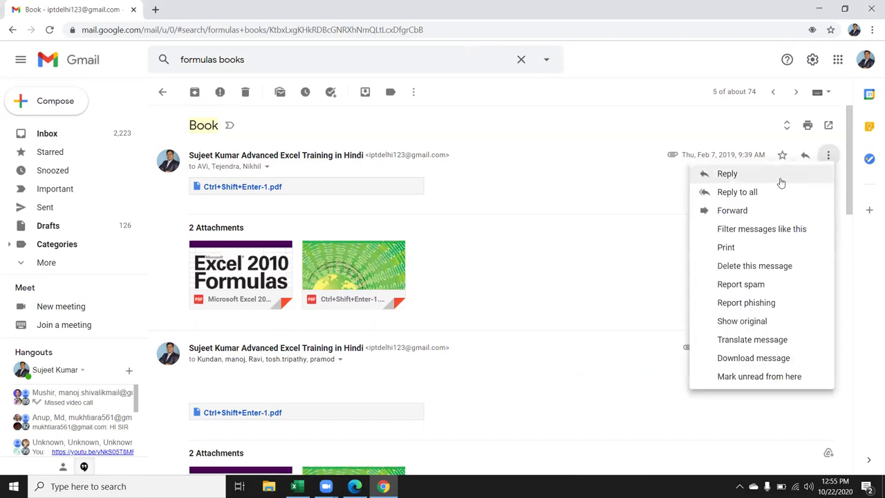
pyautogui.click(763, 211)
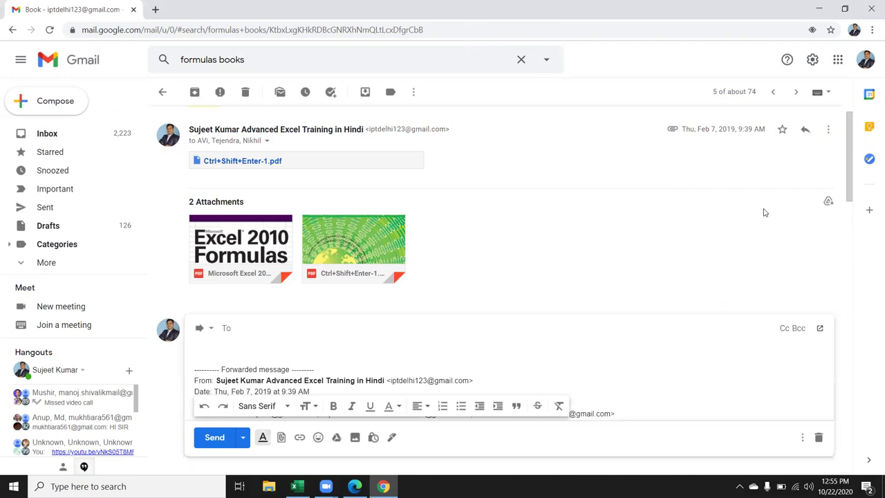
pyautogui.write('sib')
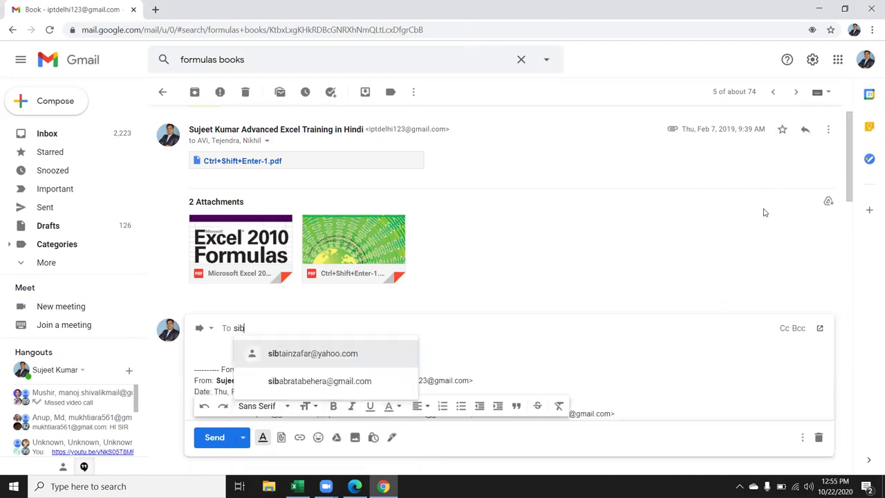
pyautogui.click(364, 353)
pyautogui.write('s')
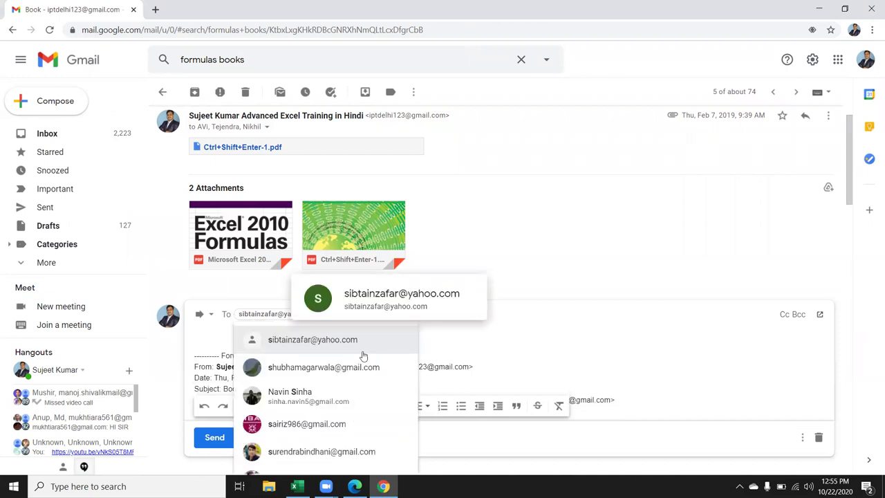
pyautogui.write('h')
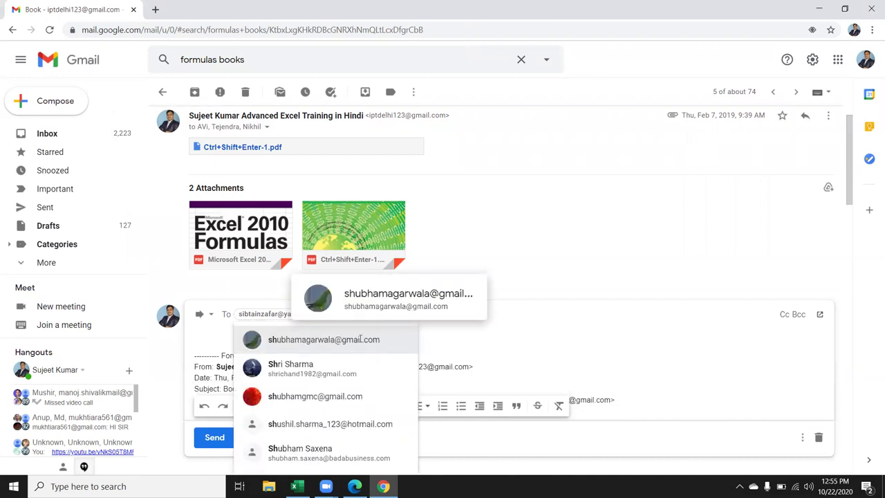
pyautogui.click(359, 338)
pyautogui.write('mi')
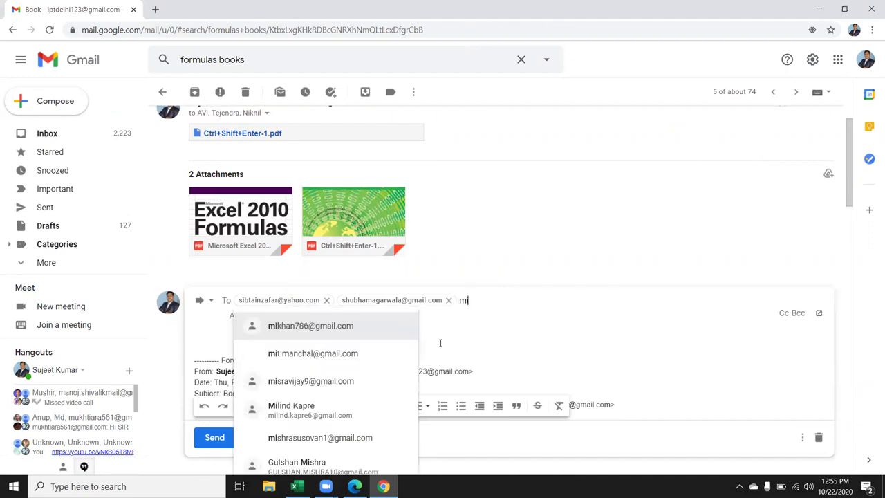
pyautogui.click(261, 327)
# Step: Delete the forwarded-message header lines and the original recipients line from the body
pyautogui.click(219, 336)
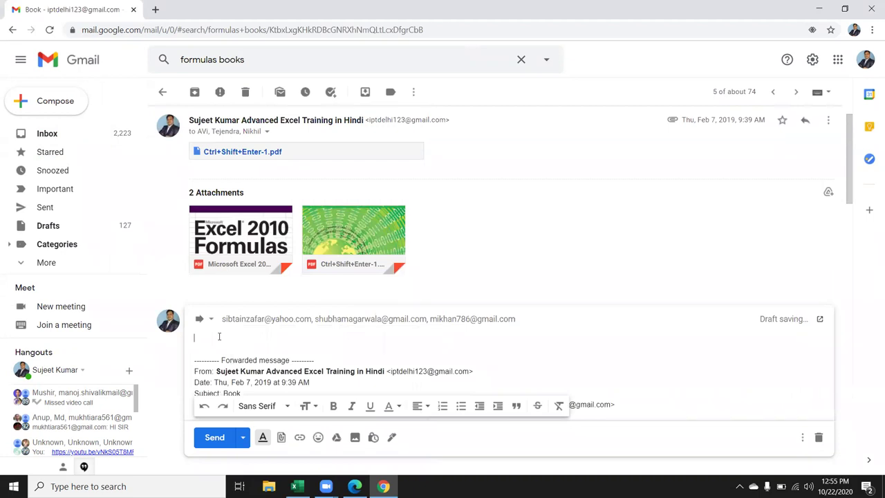
pyautogui.hotkey('shift', 'Down')
pyautogui.hotkey('shift', 'Down')
pyautogui.hotkey('shift', 'Down')
pyautogui.hotkey('shift', 'Down')
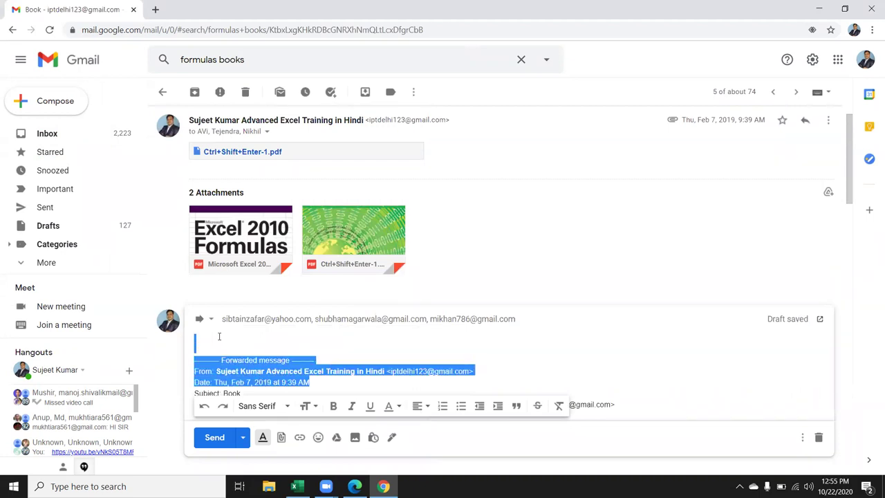
pyautogui.hotkey('shift', 'Down')
pyautogui.hotkey('shift', 'Down')
pyautogui.hotkey('shift', 'Up')
pyautogui.hotkey('shift', 'Up')
pyautogui.hotkey('shift', 'Down')
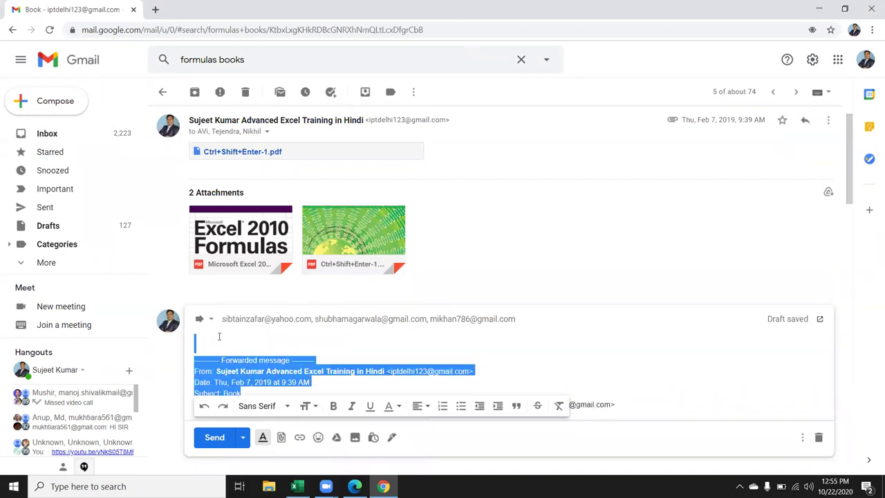
pyautogui.press('BackSpace')
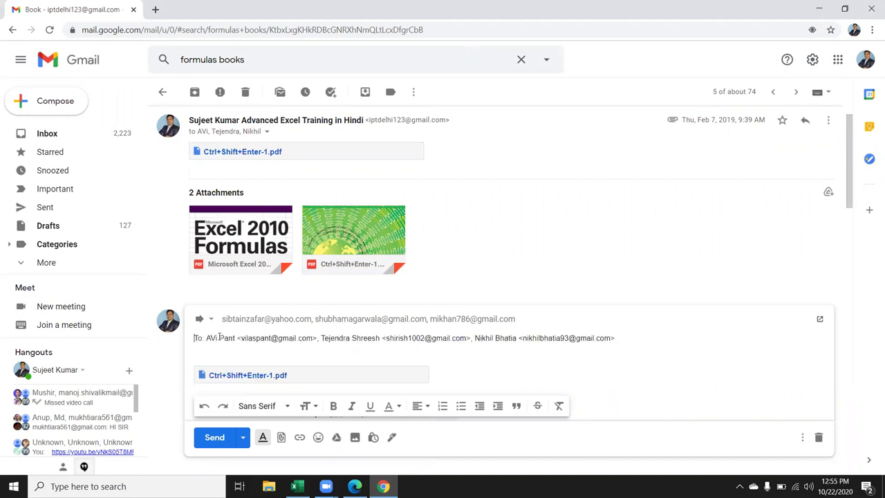
pyautogui.hotkey('shift', 'Down')
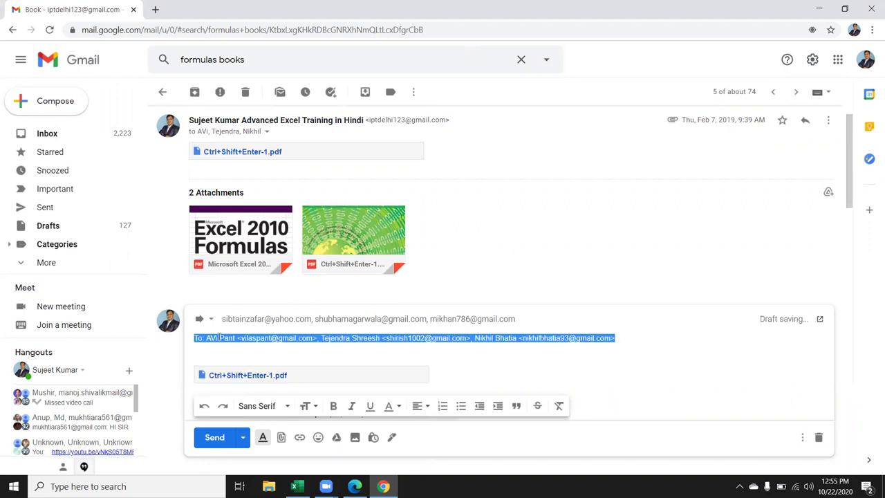
pyautogui.press('BackSpace')
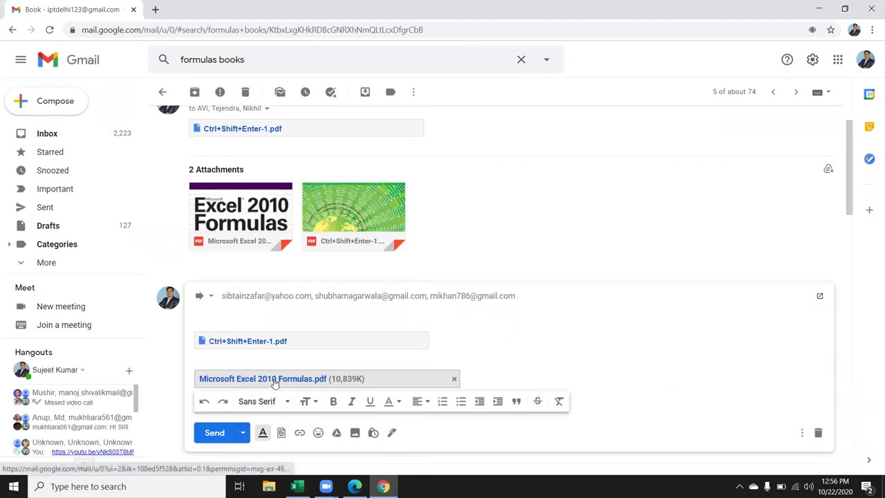
# Step: Send the forward with view access shared to all three recipients, then briefly open and close File Explorer
pyautogui.click(226, 433)
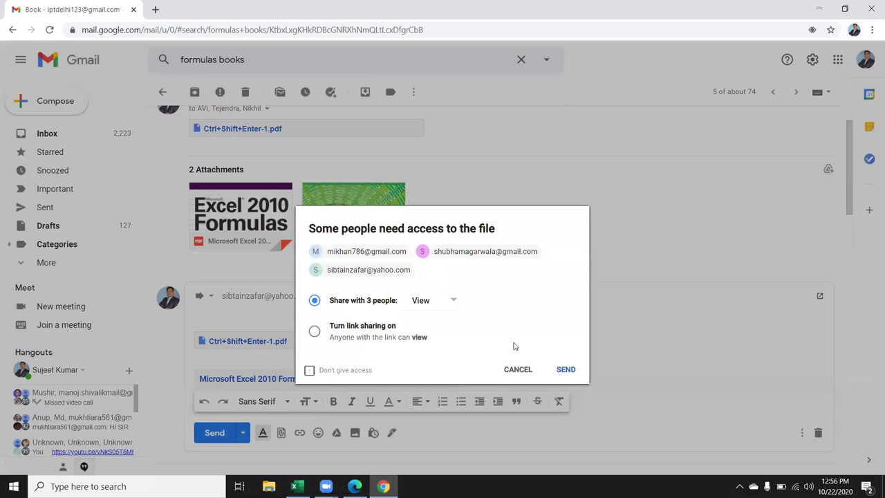
pyautogui.click(565, 370)
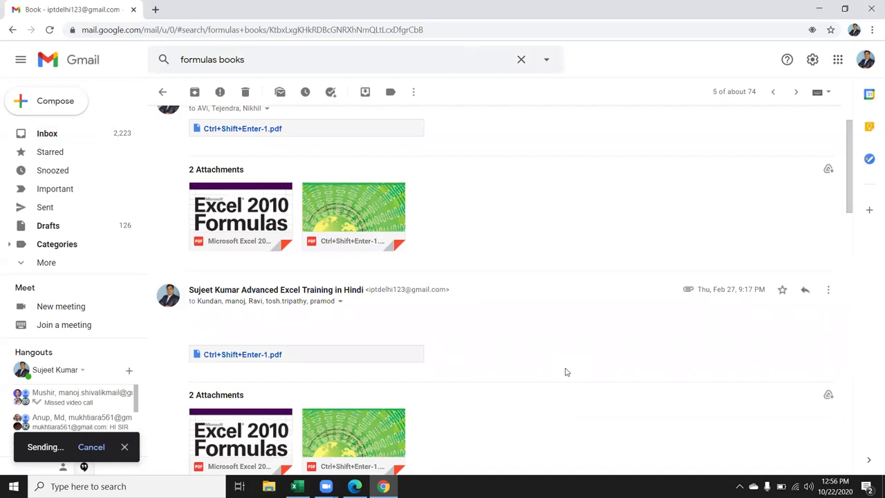
pyautogui.click(269, 485)
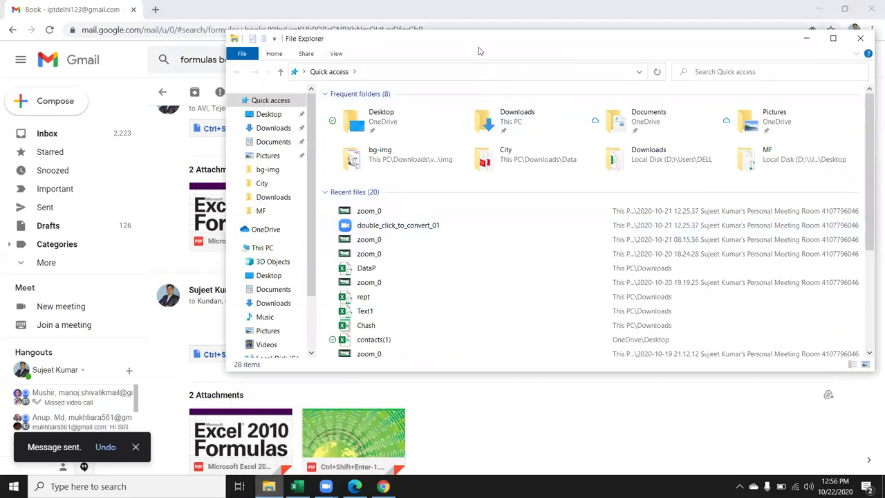
pyautogui.doubleClick(449, 42)
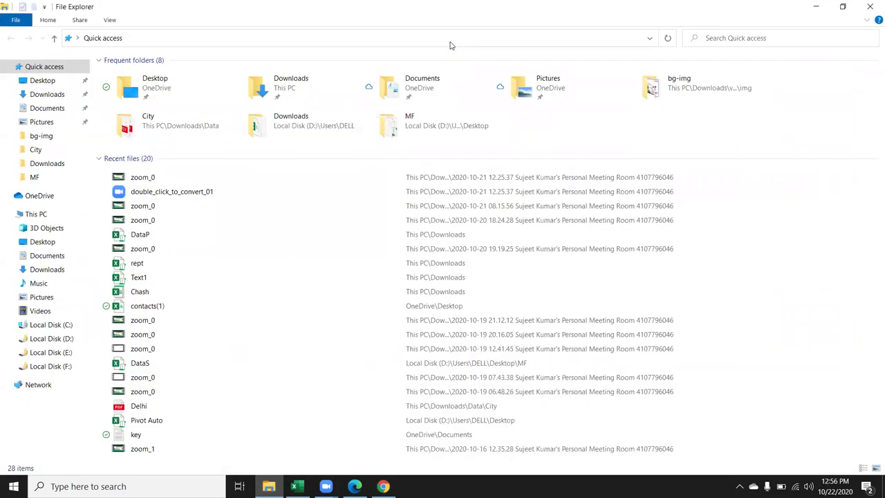
pyautogui.click(870, 7)
# Step: Switch back to the Excel workbook from the taskbar
pyautogui.moveTo(271, 210)
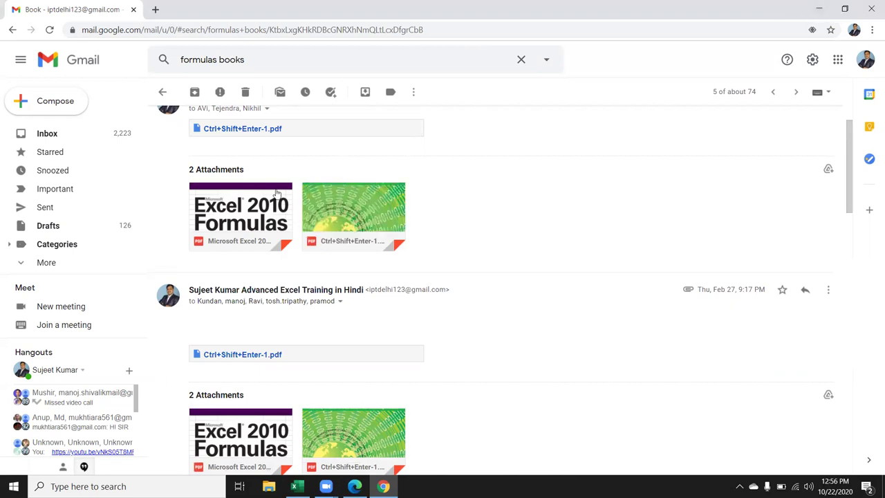
pyautogui.moveTo(249, 197)
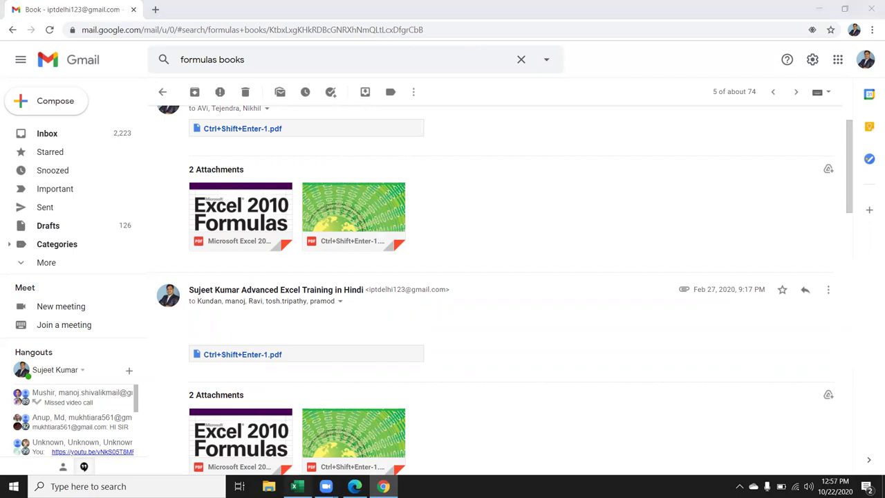
pyautogui.click(297, 486)
# Step: Cancel the Insert Function dialog and move to empty column Q
pyautogui.click(500, 311)
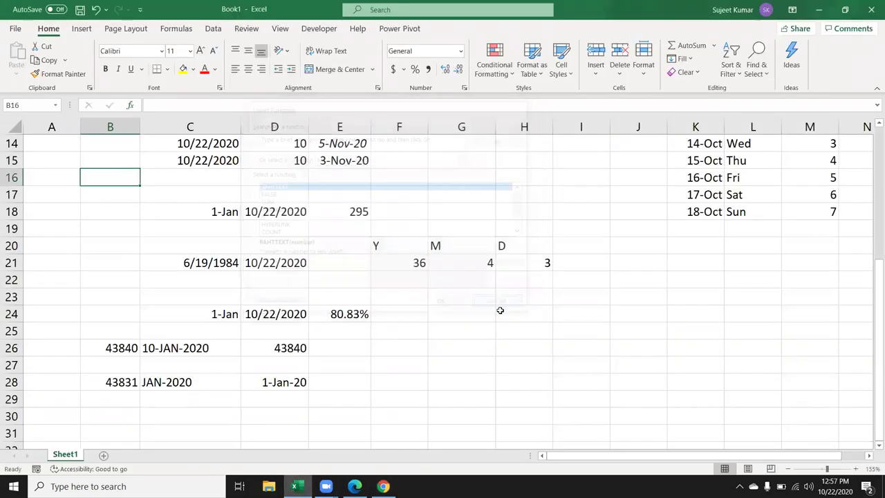
pyautogui.click(364, 298)
pyautogui.press('Up')
pyautogui.press('Up')
pyautogui.press('Up')
pyautogui.press('Up')
pyautogui.press('Up')
pyautogui.press('Up')
pyautogui.press('Up')
pyautogui.press('Up')
pyautogui.press('Up')
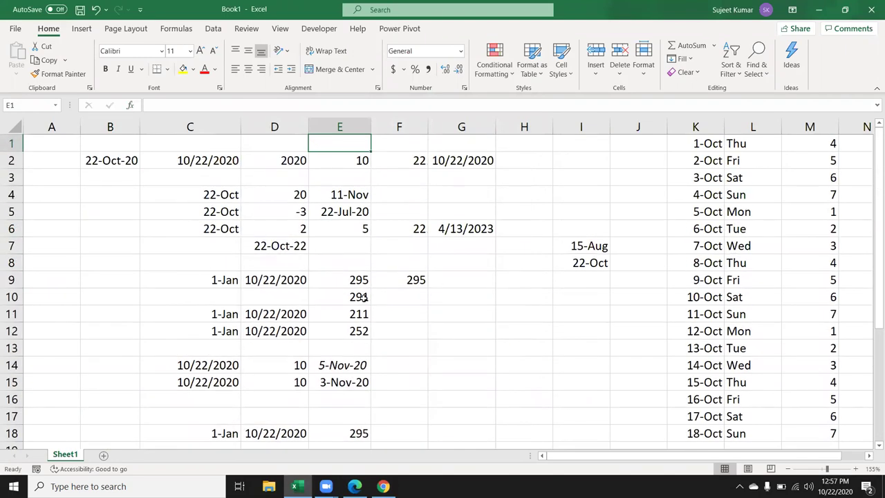
pyautogui.press('Right')
pyautogui.press('Right')
pyautogui.press('Right')
pyautogui.press('Right')
pyautogui.press('Right')
pyautogui.press('Right')
pyautogui.press('Right')
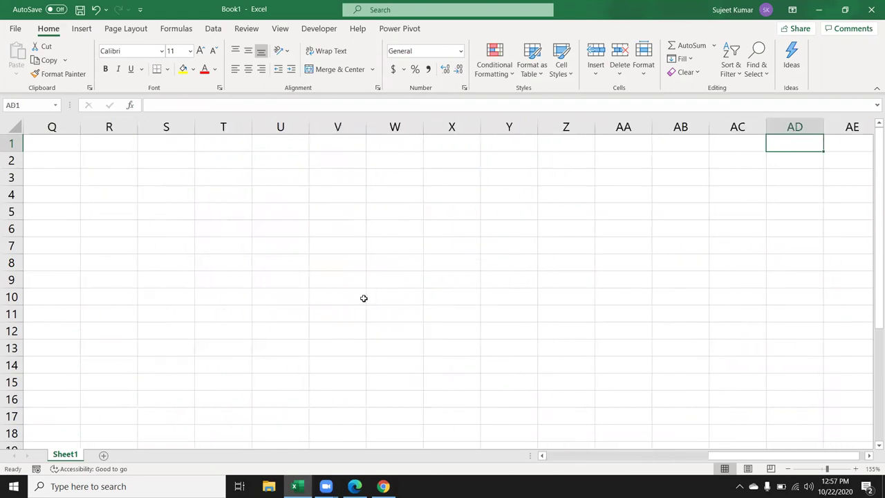
pyautogui.press('Right')
pyautogui.press('Left')
pyautogui.press('Left')
pyautogui.press('Left')
pyautogui.press('Left')
pyautogui.press('Left')
pyautogui.press('Left')
pyautogui.press('Left')
pyautogui.press('Left')
pyautogui.press('Left')
pyautogui.press('Left')
pyautogui.press('Left')
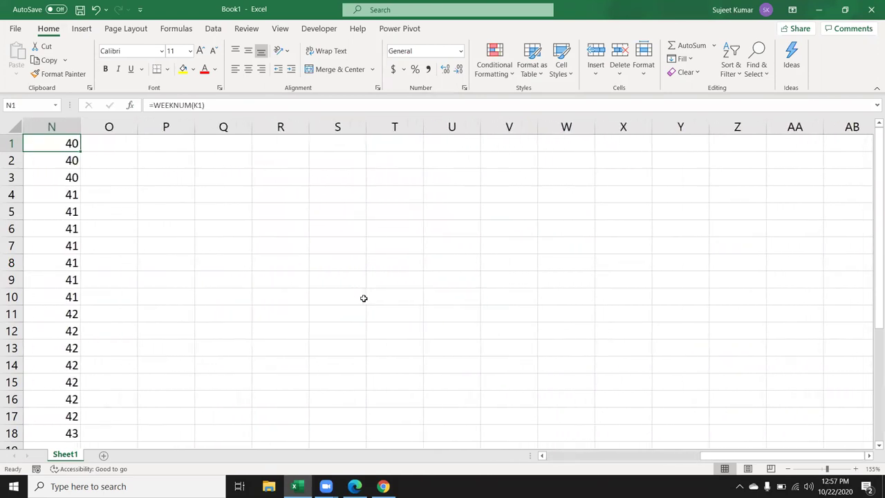
# Step: Enter =TODAY() in Q2 so it shows 10/22/2020
pyautogui.click(199, 165)
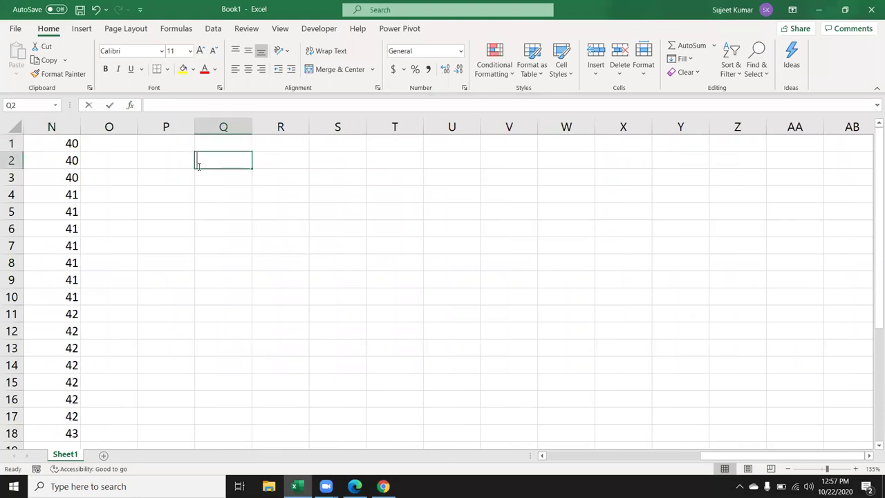
pyautogui.write('=today')
pyautogui.press('Tab')
pyautogui.write(')')
pyautogui.press('Return')
pyautogui.press('Up')
pyautogui.press('Down')
pyautogui.press('Down')
pyautogui.press('Up')
pyautogui.press('Up')
pyautogui.press('Down')
pyautogui.press('Up')
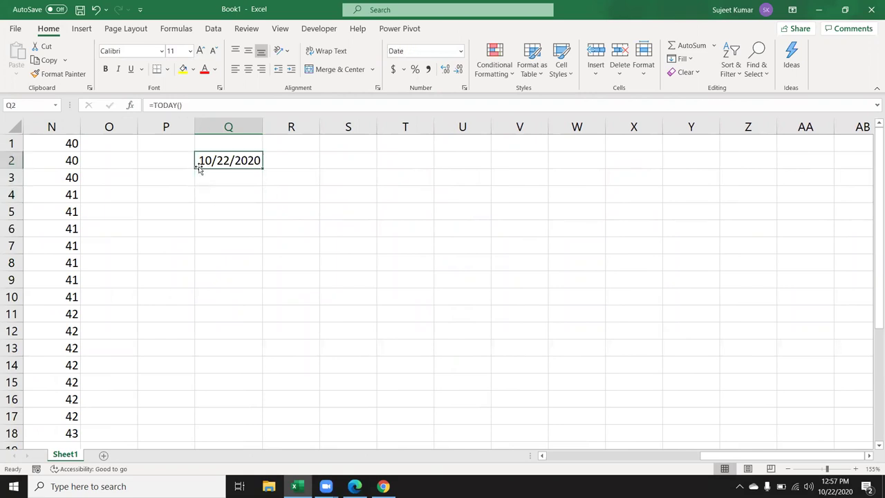
pyautogui.press('Down')
pyautogui.press('Down')
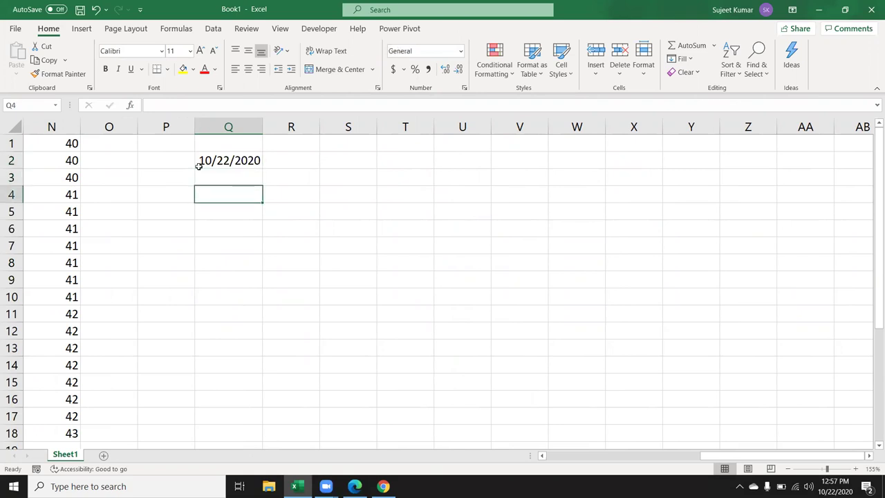
# Step: Add the headings Start in Q4 and End in R4
pyautogui.write('Start')
pyautogui.press('Tab')
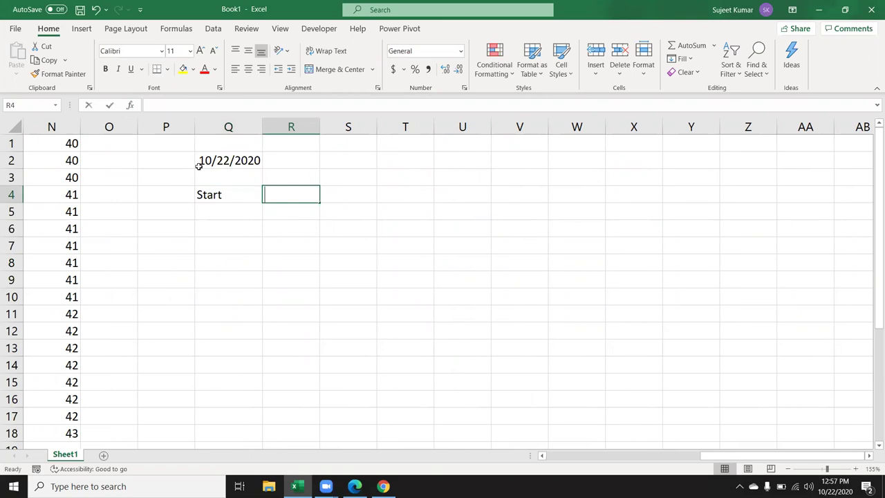
pyautogui.write('End')
pyautogui.press('Return')
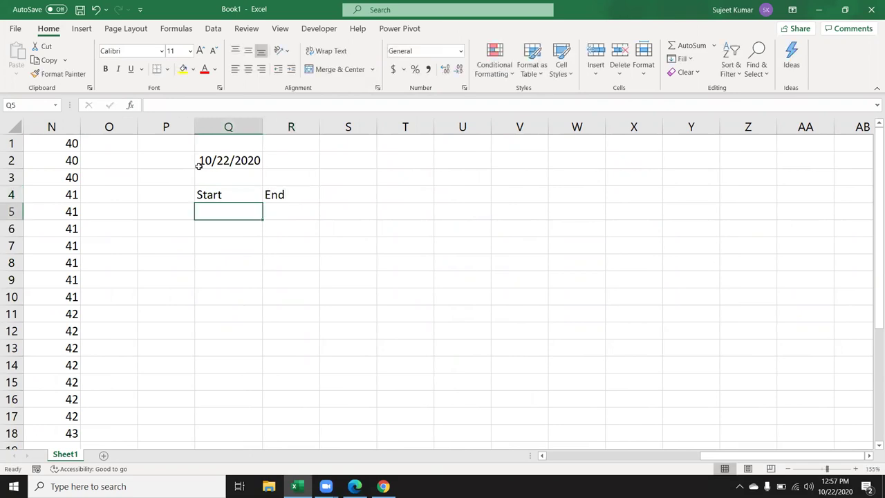
# Step: Enter =EOMONTH(Q2,0) in R5, returning the serial 44135
pyautogui.write('=')
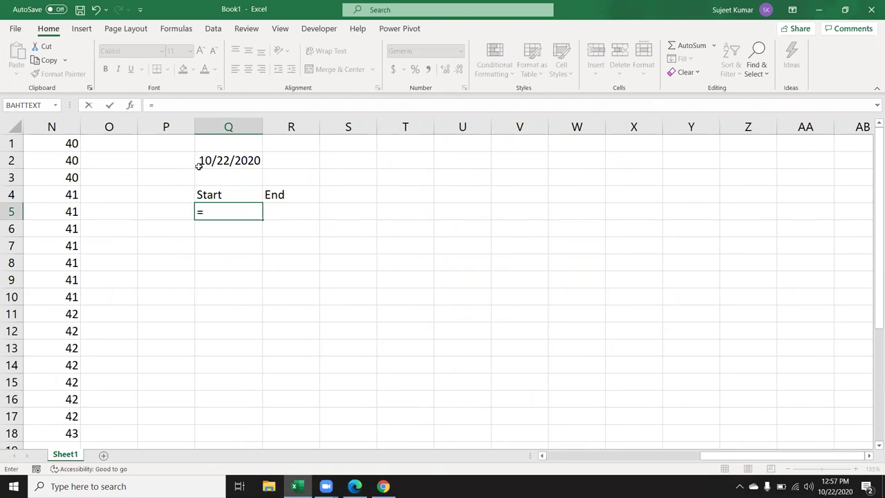
pyautogui.write('ed')
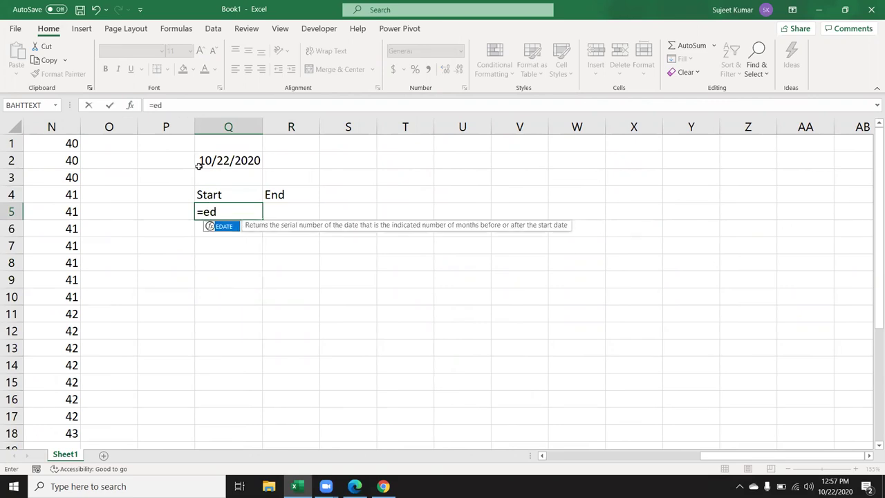
pyautogui.press('BackSpace')
pyautogui.press('BackSpace')
pyautogui.write('e')
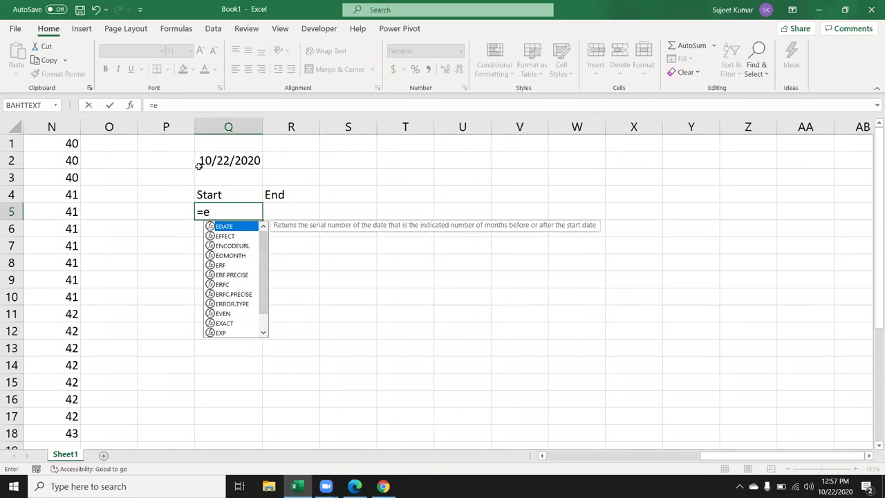
pyautogui.write('o')
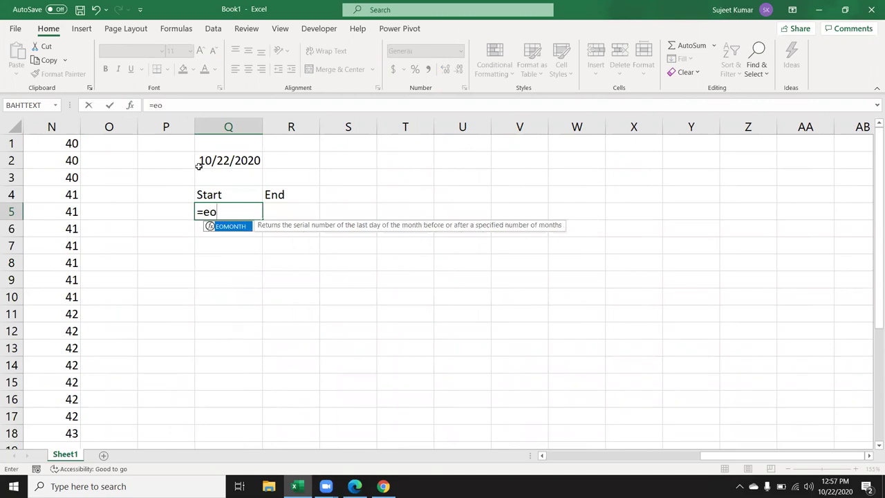
pyautogui.press('Escape')
pyautogui.press('Escape')
pyautogui.press('Right')
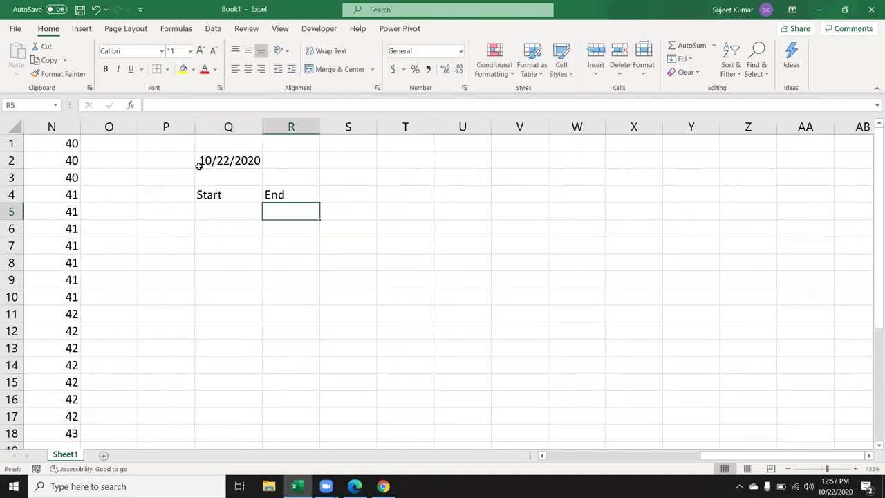
pyautogui.write('=eo')
pyautogui.press('Tab')
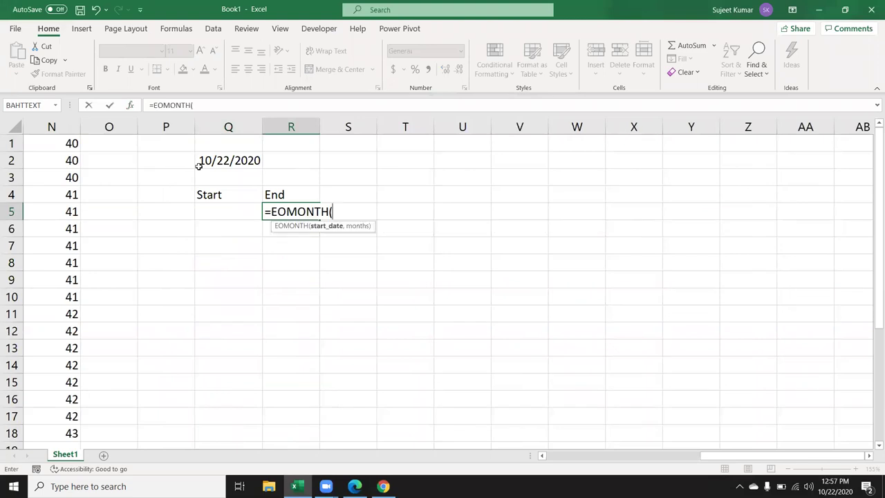
pyautogui.click(210, 161)
pyautogui.write(',')
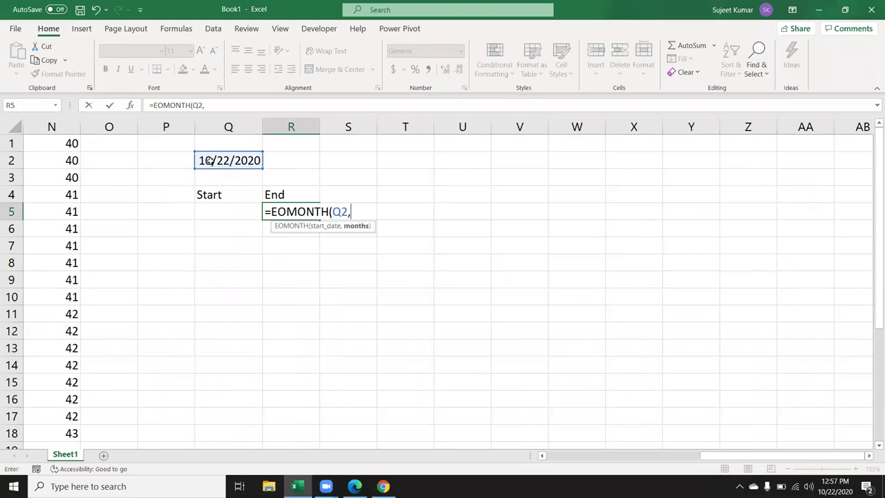
pyautogui.write('0)')
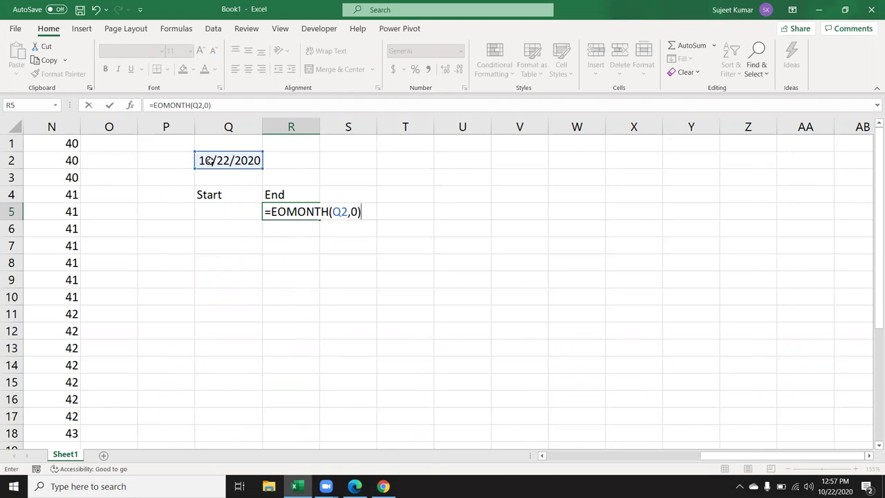
pyautogui.press('Return')
pyautogui.press('Up')
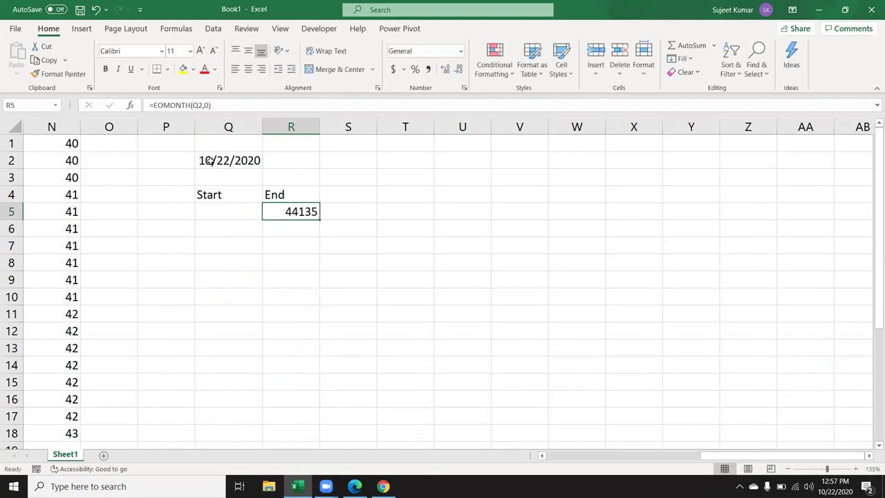
# Step: Format R5 as a date and change its EOMONTH months offset to 1, giving 30-Nov-20
pyautogui.hotkey('ctrl', 'shift', '3')
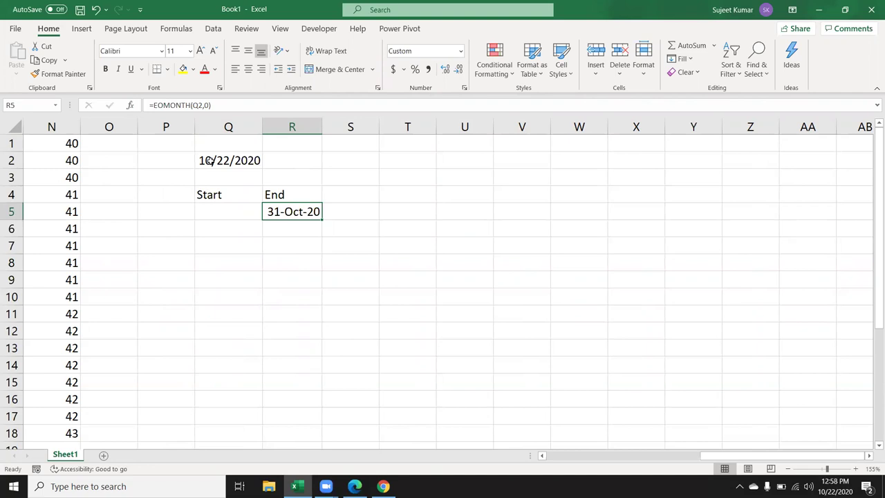
pyautogui.doubleClick(294, 212)
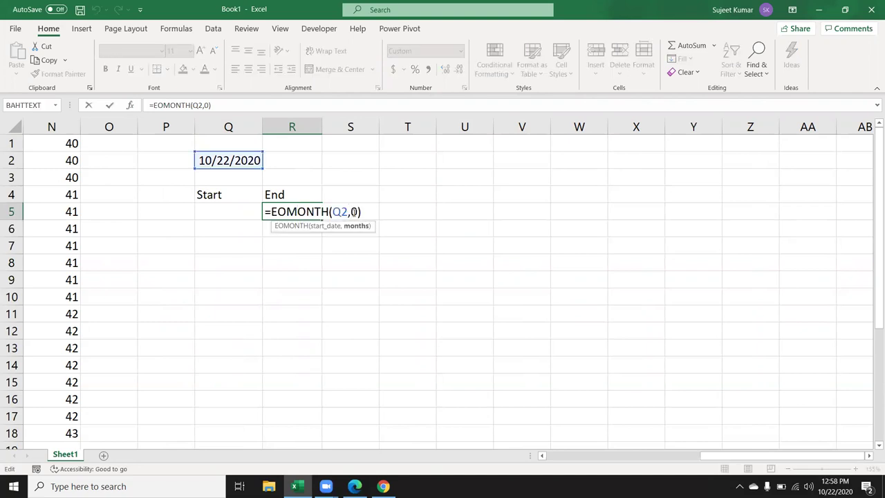
pyautogui.press('Delete')
pyautogui.write('1')
pyautogui.press('Return')
pyautogui.press('Up')
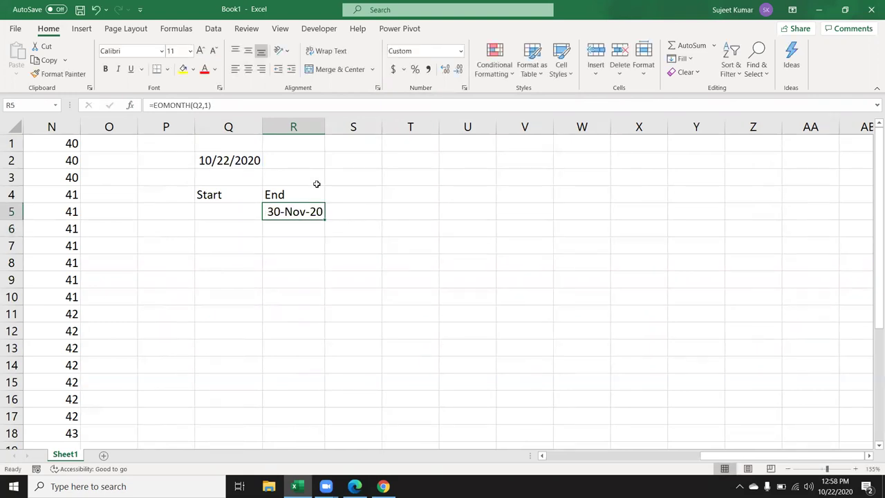
# Step: Reopen R5's formula and select the months value 1
pyautogui.doubleClick(294, 212)
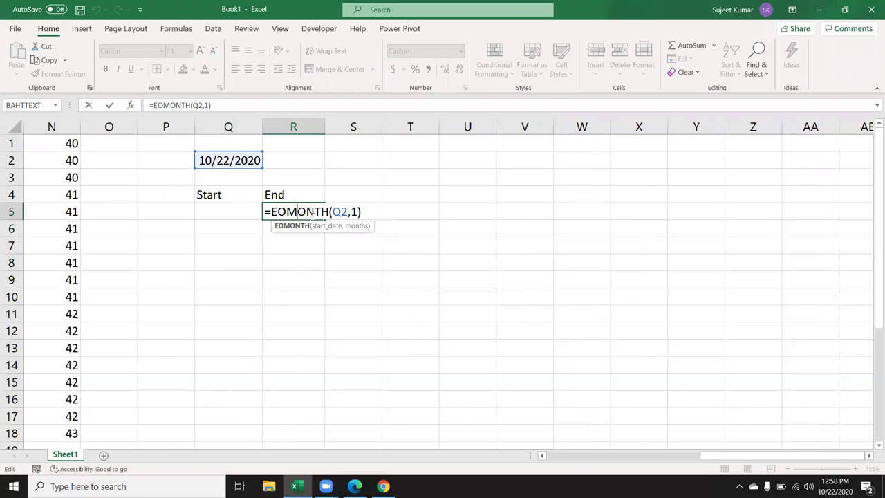
pyautogui.click(352, 211)
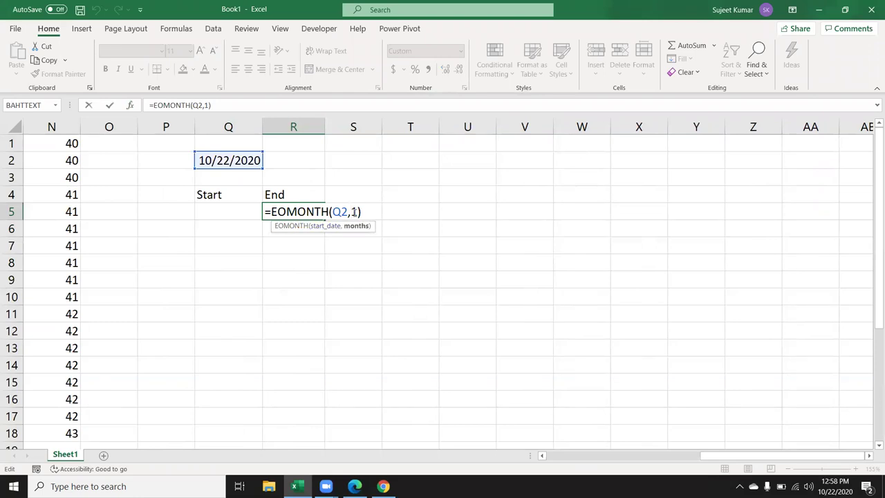
pyautogui.doubleClick(354, 212)
# Step: Set R5's months offset back to 0 so it shows 31-Oct-20
pyautogui.write('0')
pyautogui.press('Return')
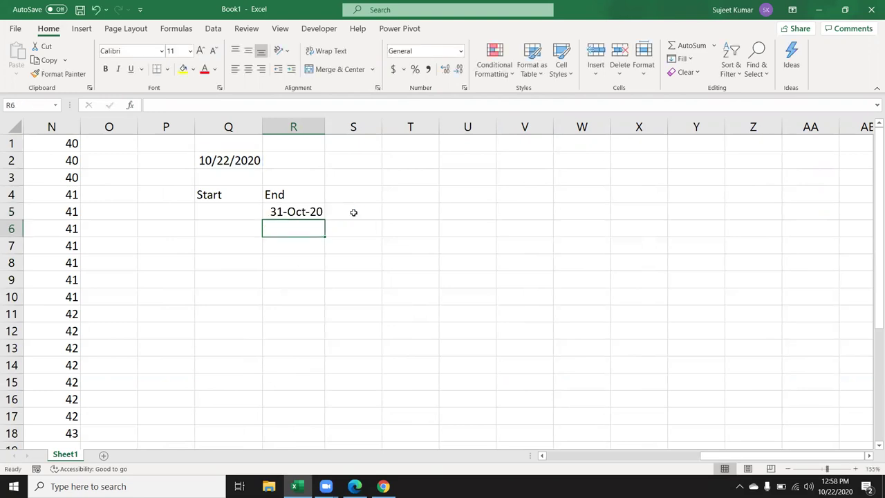
pyautogui.press('Up')
# Step: Enter =EOMONTH(Q2,-1) in Q5 and format the result as a date
pyautogui.press('Left')
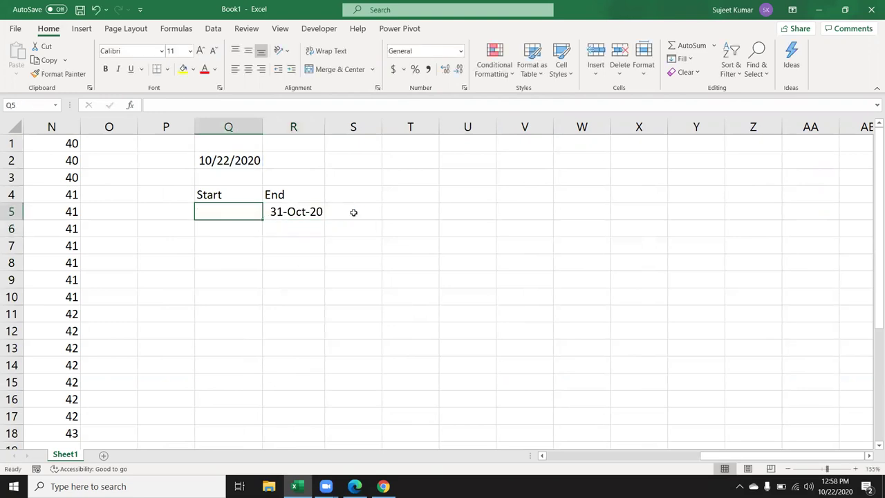
pyautogui.write('=eo')
pyautogui.press('Tab')
pyautogui.press('Up')
pyautogui.press('Up')
pyautogui.press('Up')
pyautogui.write(',')
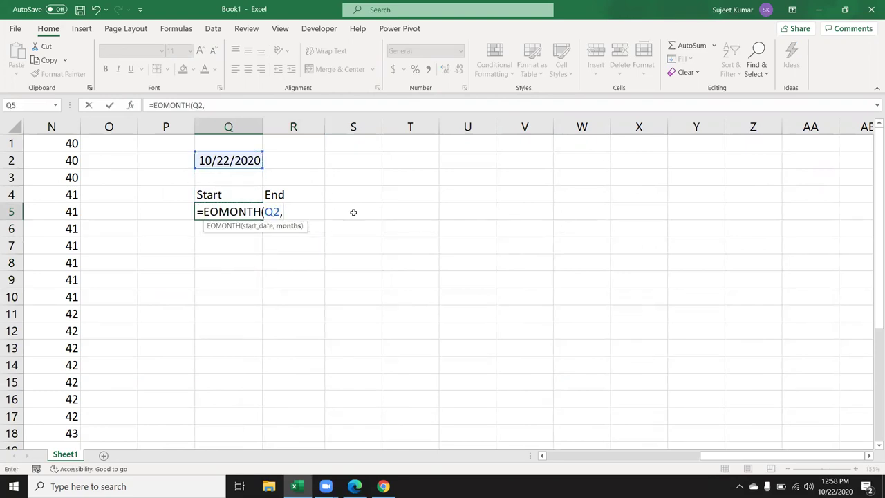
pyautogui.write('-')
pyautogui.write('1')
pyautogui.write(')')
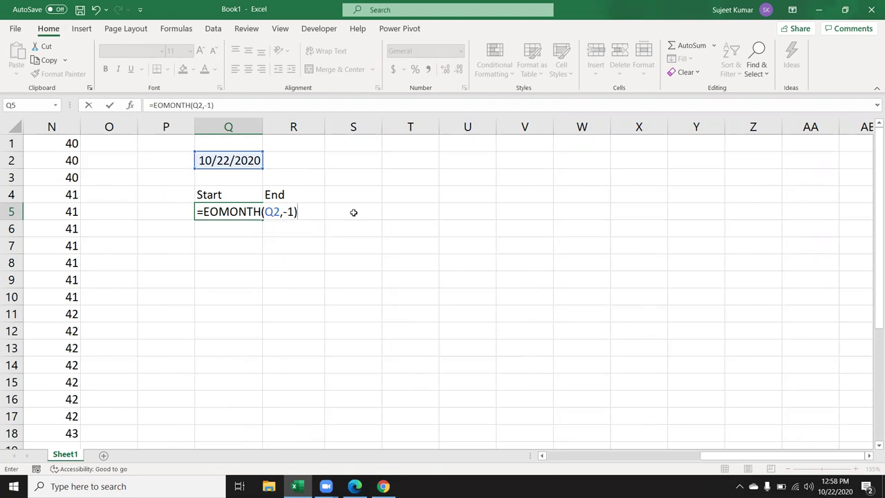
pyautogui.press('Return')
pyautogui.press('Up')
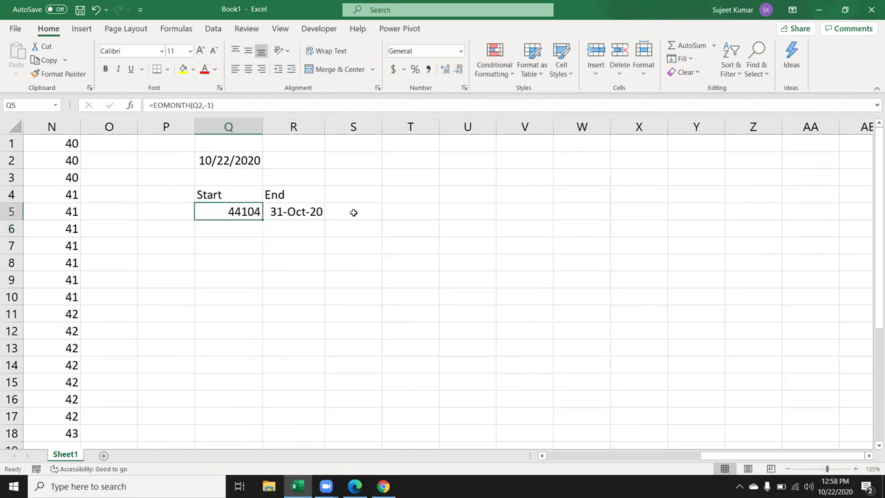
pyautogui.hotkey('ctrl', 'shift', '3')
# Step: Append +1 to Q5's formula so it shows 1-Oct-20
pyautogui.click(256, 105)
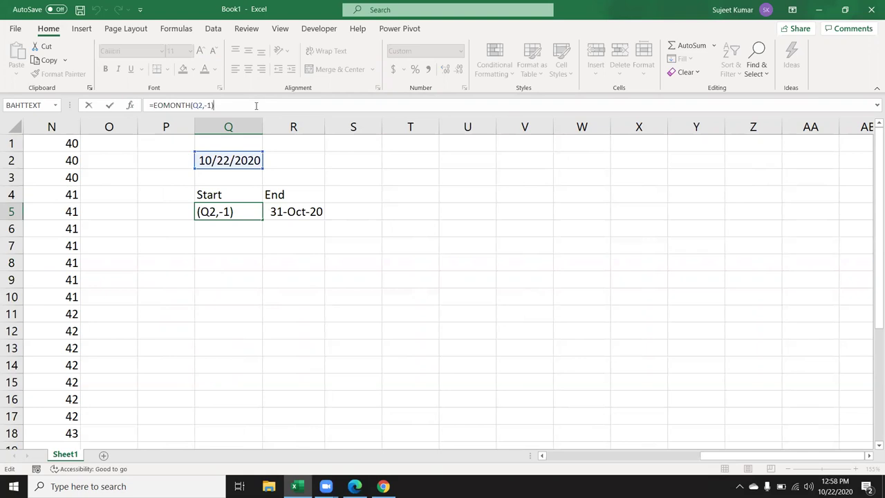
pyautogui.write('+1')
pyautogui.press('Return')
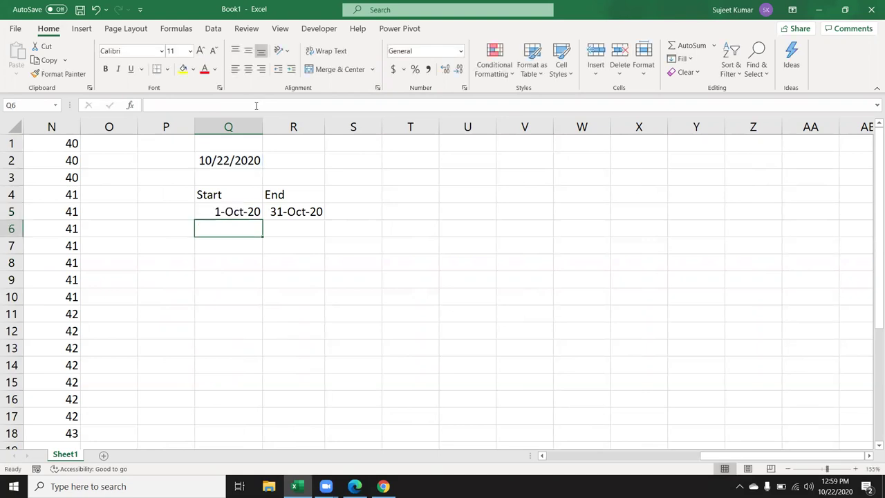
pyautogui.press('Up')
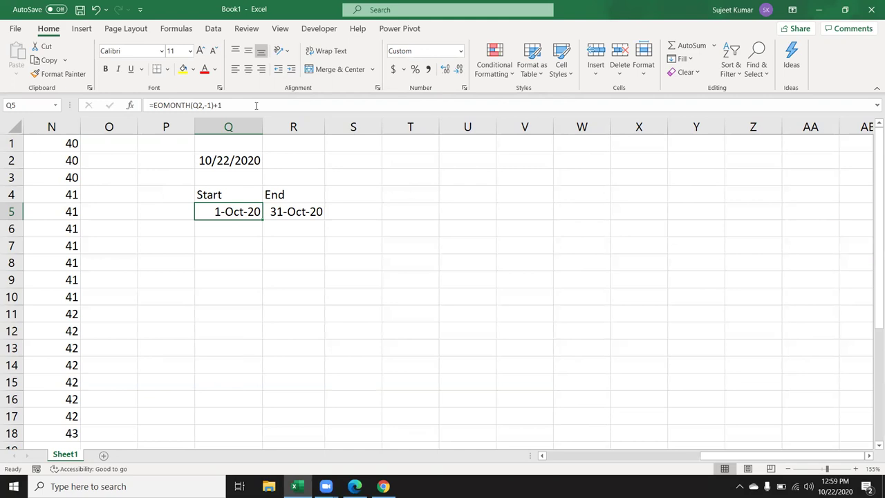
# Step: Add a new blank worksheet, Sheet2, after Sheet1
pyautogui.press('Left')
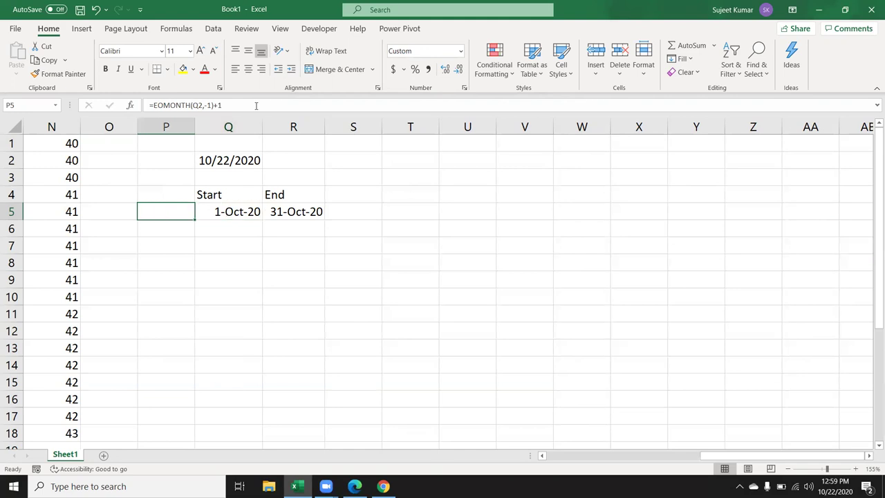
pyautogui.click(103, 454)
# Step: Type the heading Date in A1 and enter 1/10 (1-Oct) in A2
pyautogui.write('DAte')
pyautogui.press('Return')
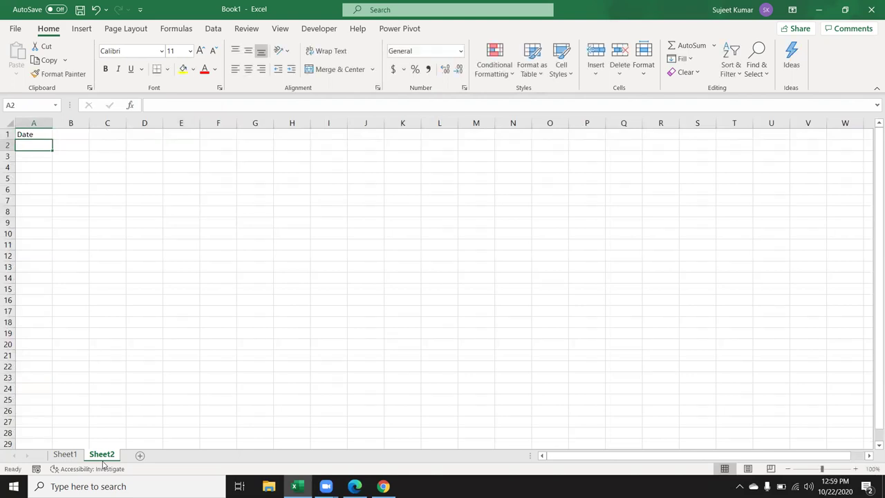
pyautogui.write('1/1')
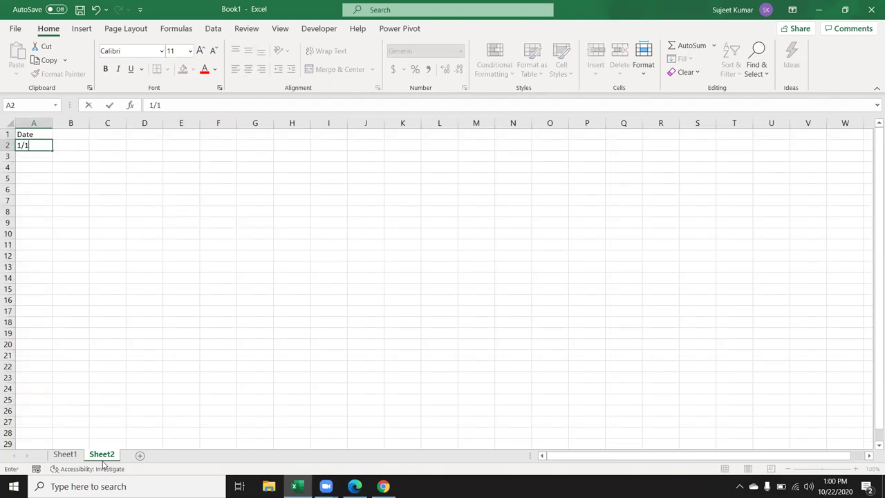
pyautogui.press('BackSpace')
pyautogui.press('BackSpace')
pyautogui.press('BackSpace')
pyautogui.write('1/10')
pyautogui.press('Return')
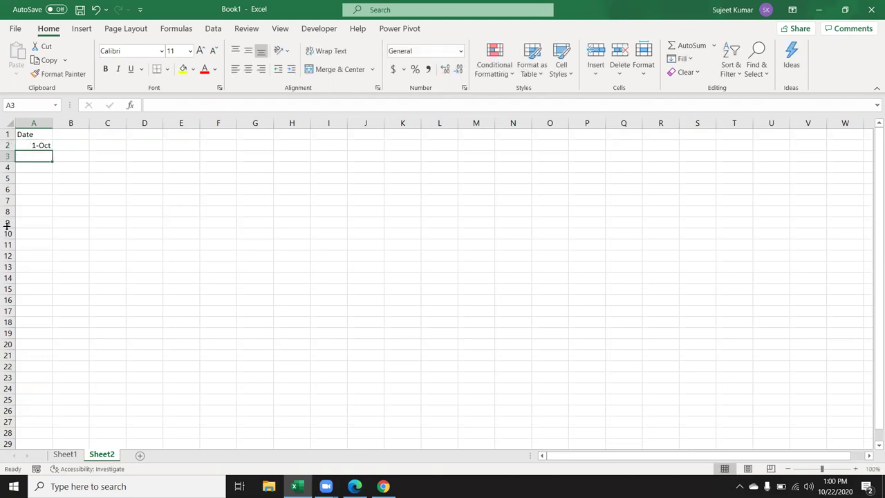
# Step: Fill daily dates down column A from 1-Oct, then undo and clear them
pyautogui.click(47, 144)
pyautogui.moveTo(48, 144); pyautogui.dragTo(56, 471)
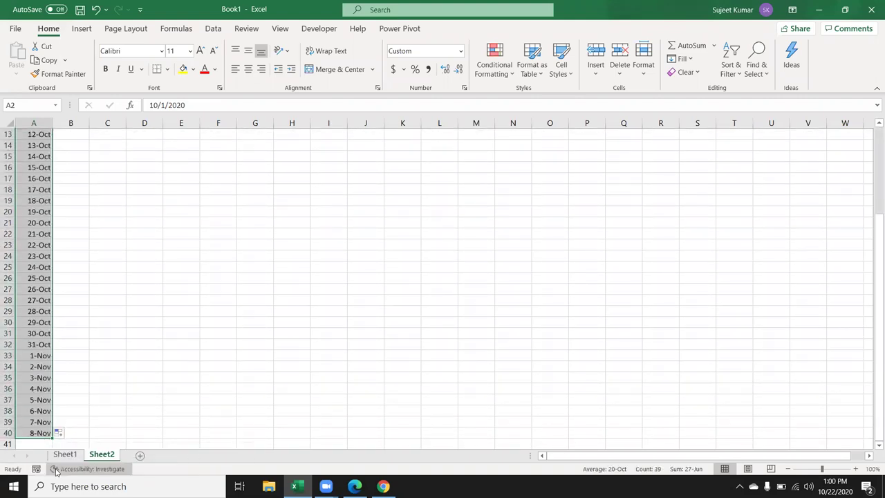
pyautogui.hotkey('ctrl', 'Home')
pyautogui.press('Down')
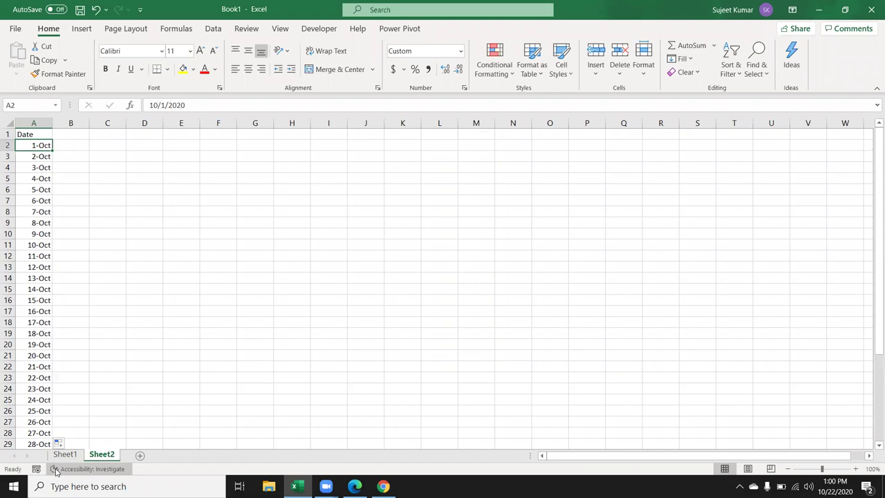
pyautogui.hotkey('ctrl', 'z')
pyautogui.press('Delete')
pyautogui.press('Up')
pyautogui.press('Right')
# Step: Enter 1/1 in B1 and fill January dates across row 1
pyautogui.write('1/1')
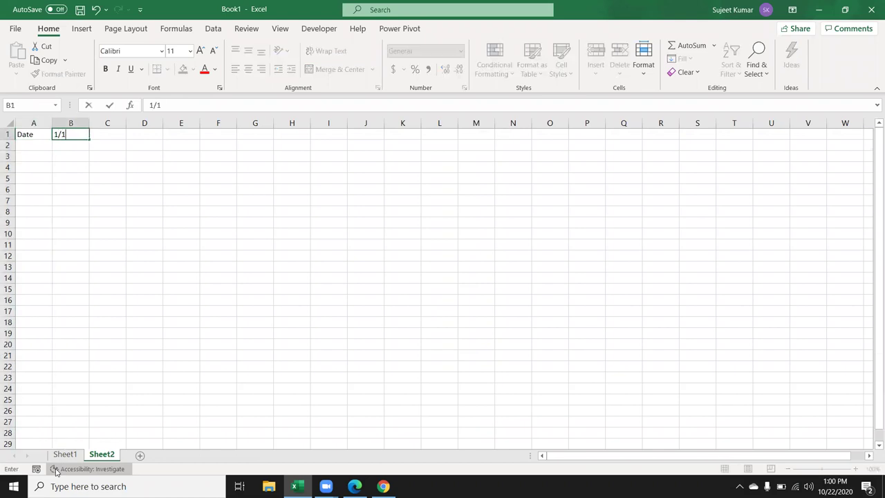
pyautogui.press('Return')
pyautogui.click(72, 135)
pyautogui.moveTo(89, 139); pyautogui.dragTo(872, 156)
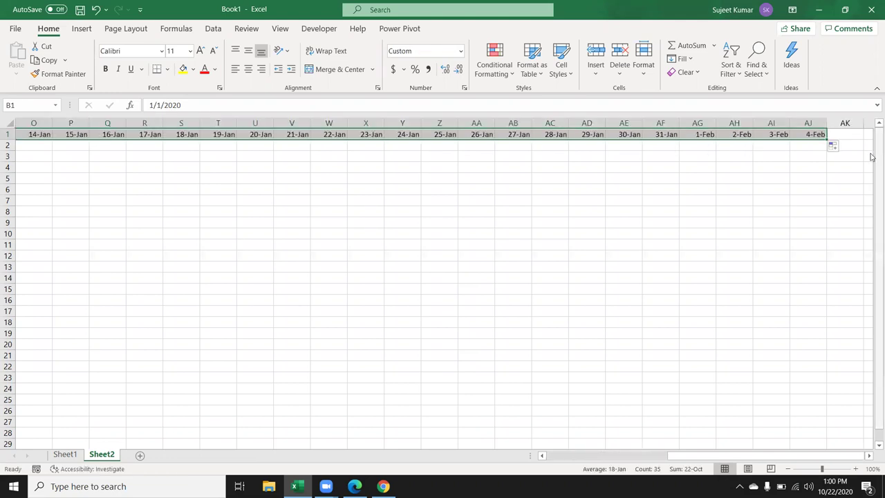
pyautogui.hotkey('ctrl', 'Home')
# Step: Change B1 to 10/1 and fill daily dates across row 1 through 14-Nov in AT1
pyautogui.press('Right')
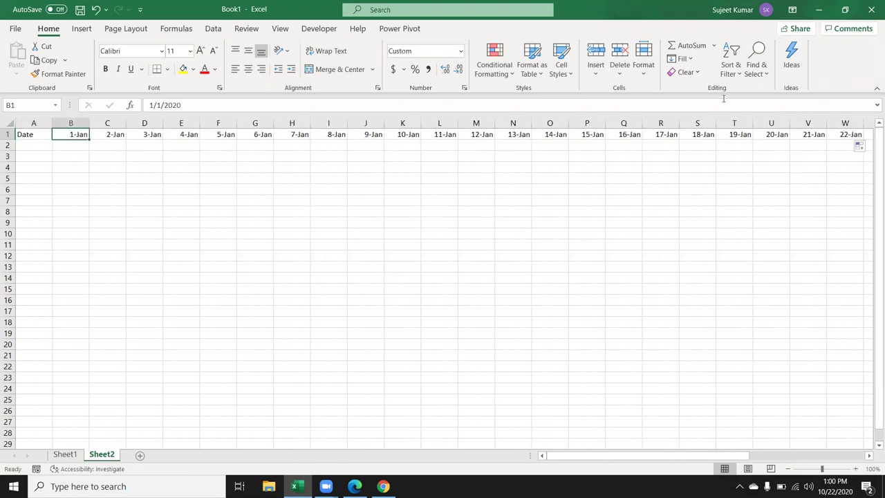
pyautogui.write('10/1')
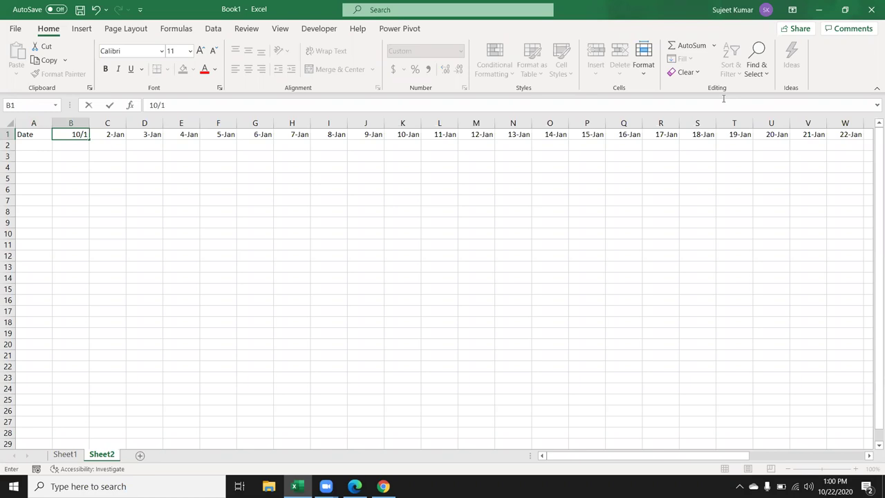
pyautogui.press('Return')
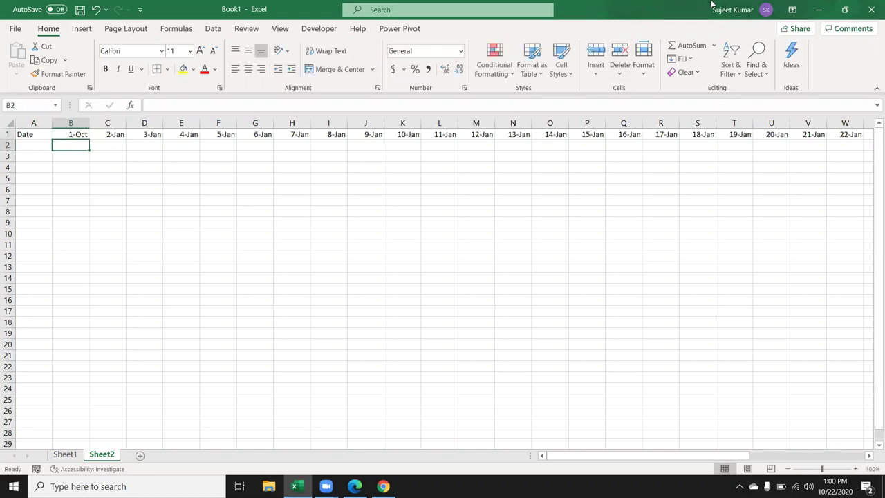
pyautogui.click(74, 134)
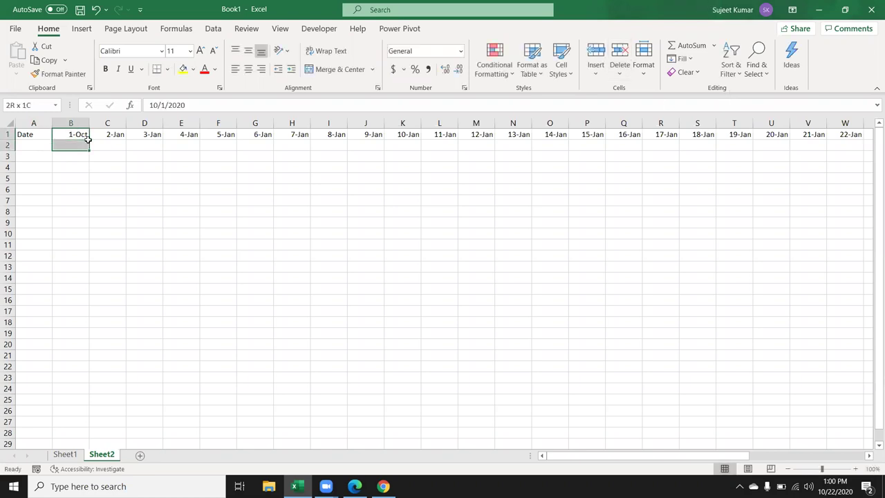
pyautogui.moveTo(82, 135); pyautogui.dragTo(85, 134)
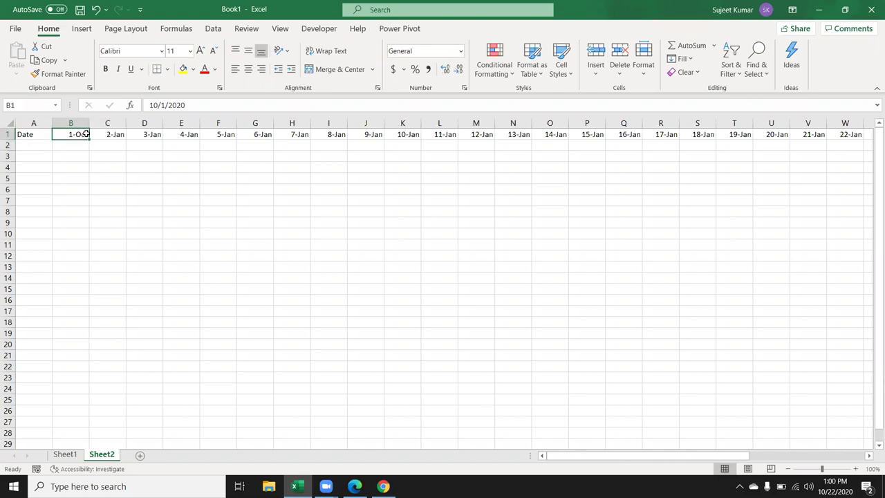
pyautogui.moveTo(87, 140); pyautogui.dragTo(872, 77)
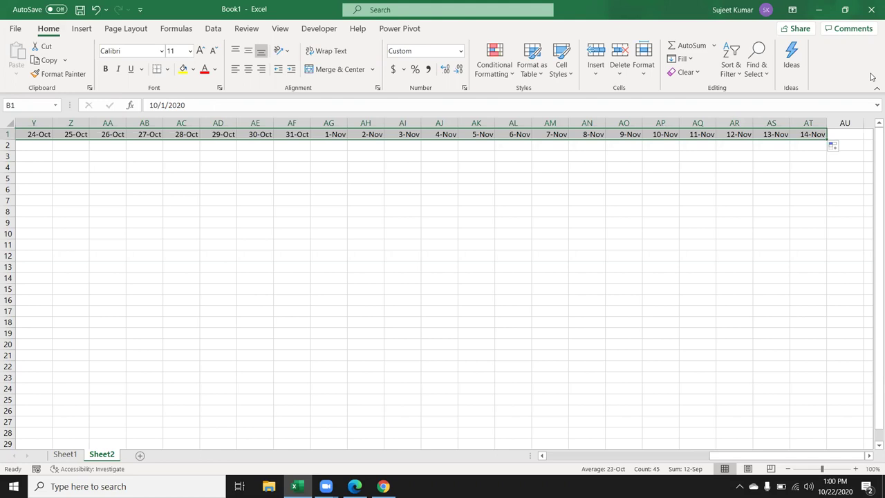
pyautogui.hotkey('ctrl', 'Home')
# Step: Label A2 'Sales' and enter =RANDBETWEEN(10,90) in B2
pyautogui.press('Down')
pyautogui.write('SAles')
pyautogui.press('Return')
pyautogui.press('Up')
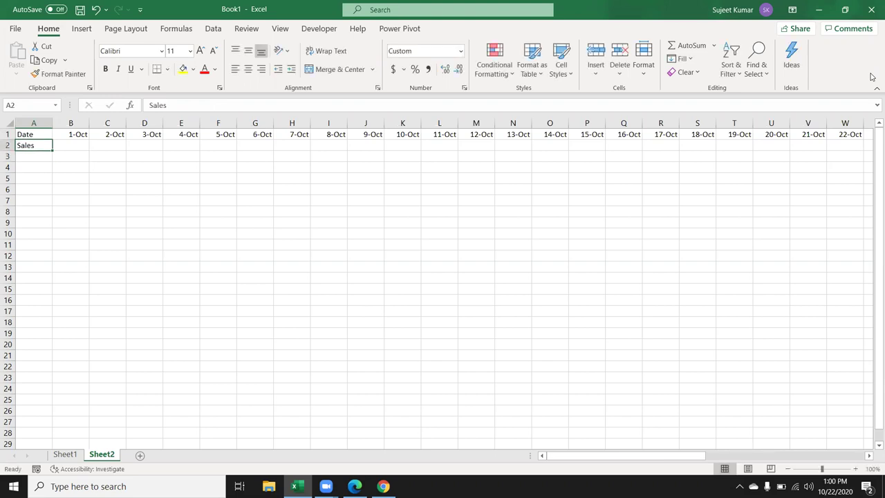
pyautogui.press('Right')
pyautogui.write('=ra')
pyautogui.press('Down')
pyautogui.press('Down')
# Step: Fill the RANDBETWEEN formula across B2:AT2 and paste the row back as fixed values
pyautogui.press('Down')
pyautogui.press('Tab')
pyautogui.write('10,90')
pyautogui.press('Return')
pyautogui.press('Up')
pyautogui.press('Up')
pyautogui.hotkey('ctrl', 'Right')
pyautogui.press('Down')
pyautogui.hotkey('ctrl', 'shift', 'Left')
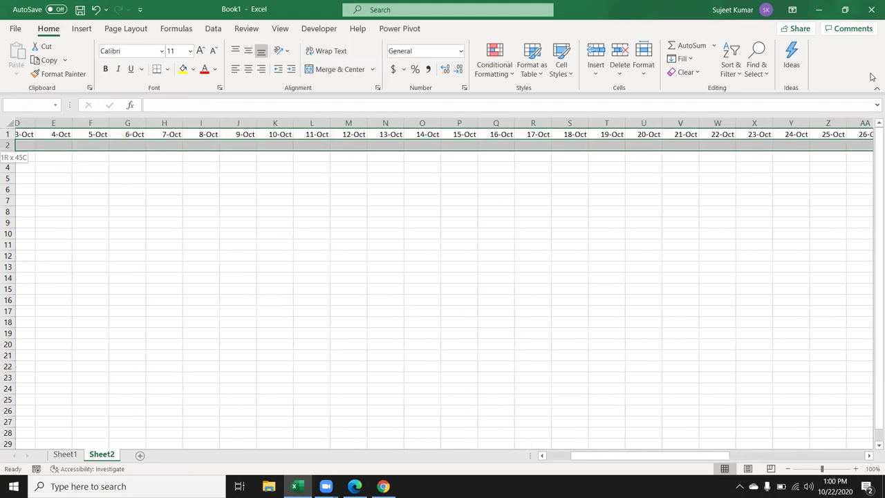
pyautogui.hotkey('ctrl', 'r')
pyautogui.hotkey('ctrl', 'c')
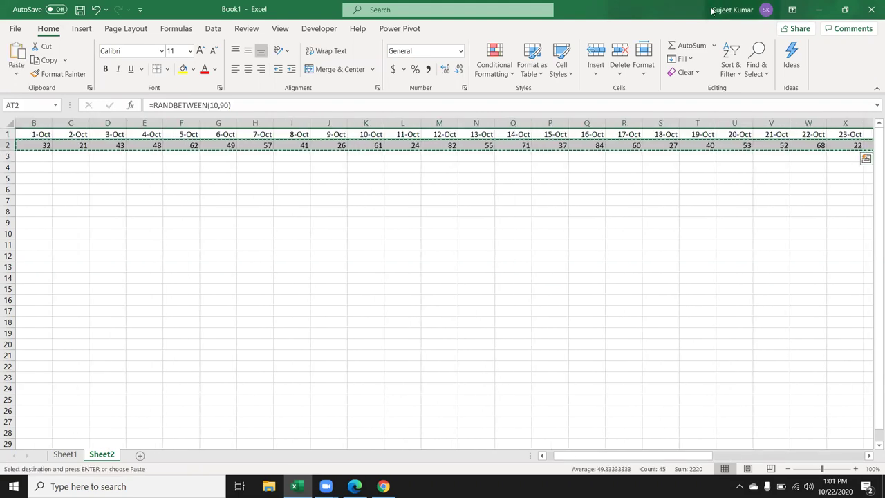
pyautogui.click(15, 72)
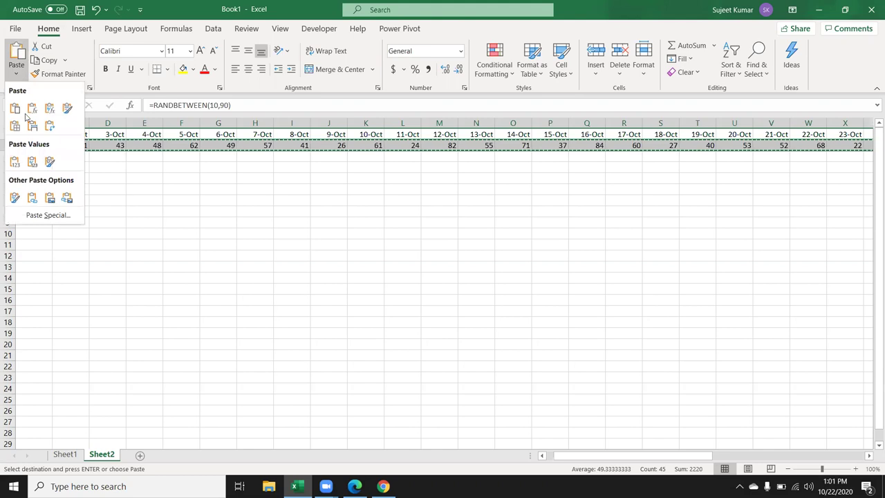
pyautogui.click(18, 161)
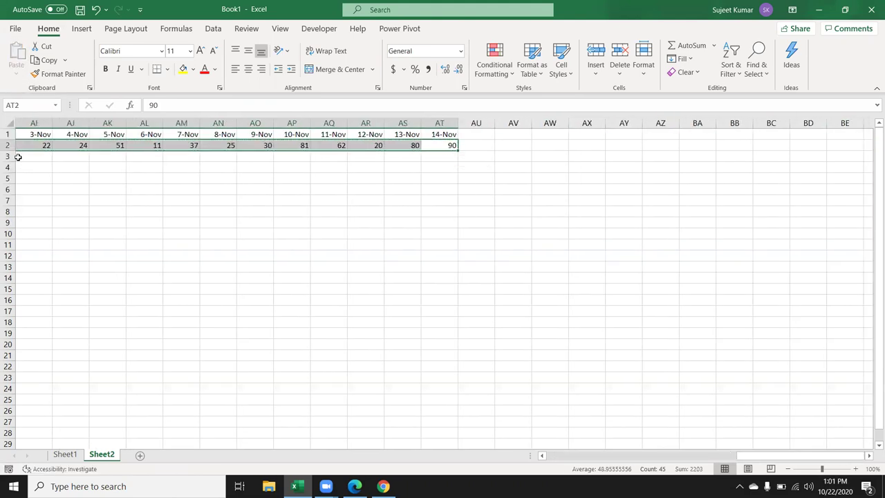
pyautogui.press('Home')
pyautogui.press('Down')
pyautogui.press('Down')
pyautogui.press('Down')
pyautogui.press('Right')
pyautogui.press('Right')
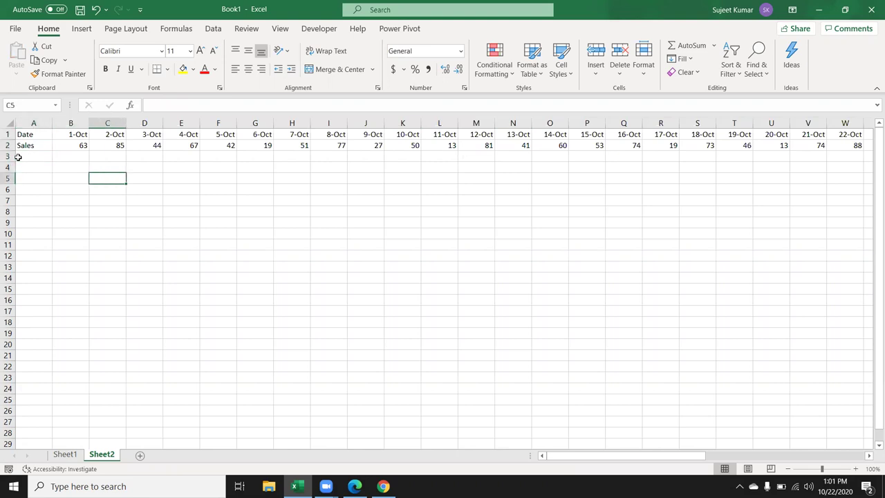
# Step: Enter =TODAY() in C5 to show 10/22/2020
pyautogui.write('=')
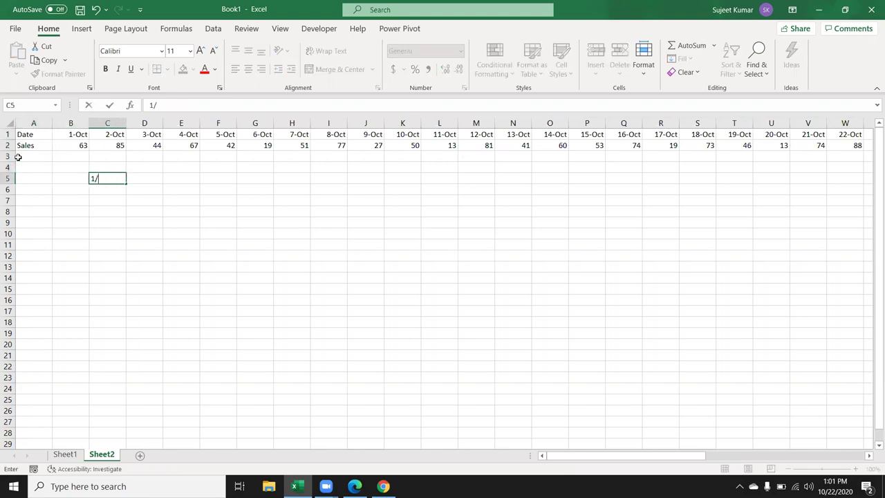
pyautogui.press('Escape')
pyautogui.write('=')
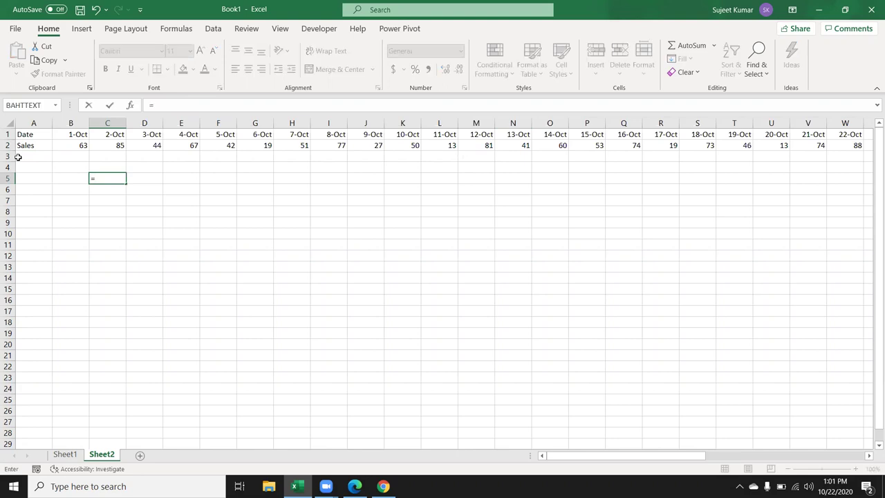
pyautogui.write('t')
pyautogui.write('od')
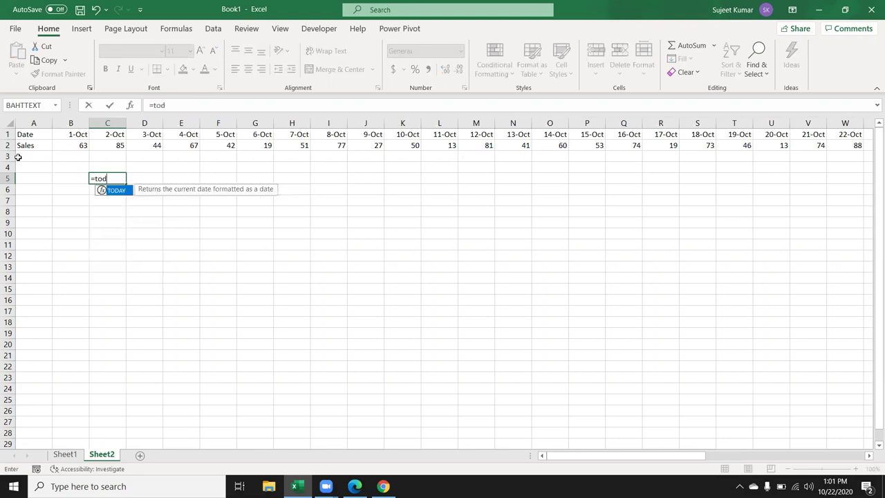
pyautogui.press('Tab')
pyautogui.write(')')
pyautogui.press('Return')
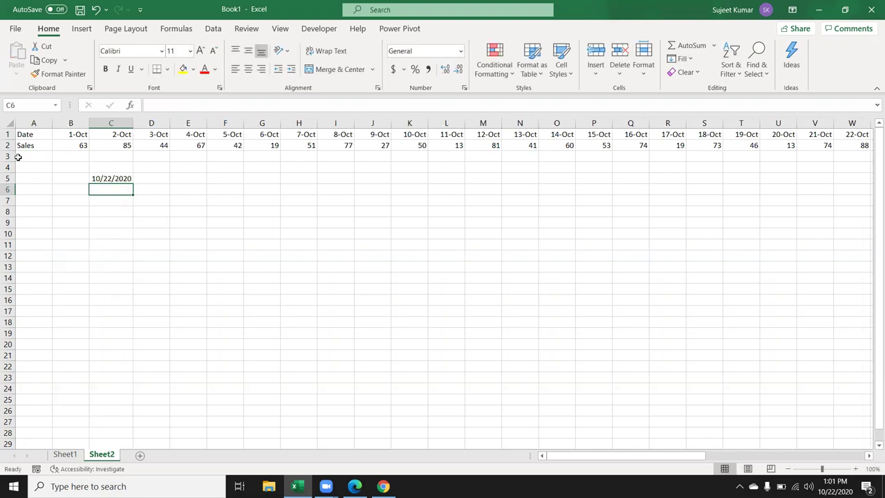
# Step: Enter =EOMONTH(C5,-1)+1 in B5 to get the month start 10/1/2020
pyautogui.press('Up')
pyautogui.press('Left')
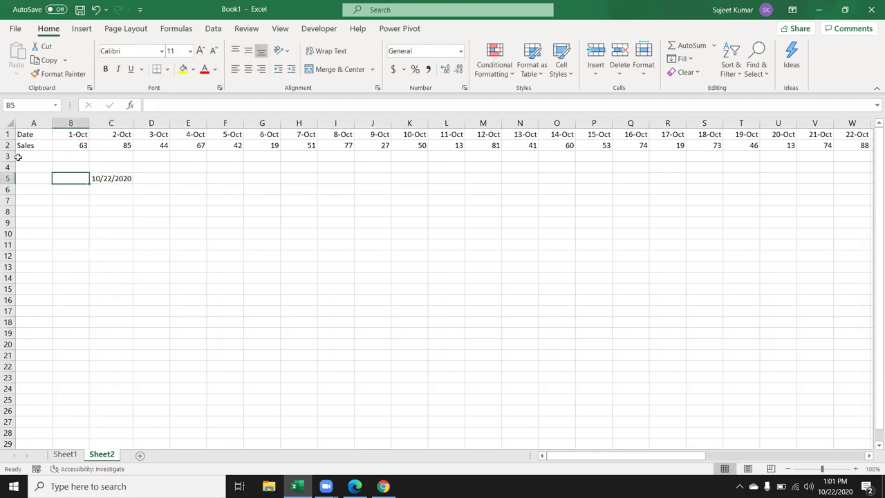
pyautogui.write('=eo')
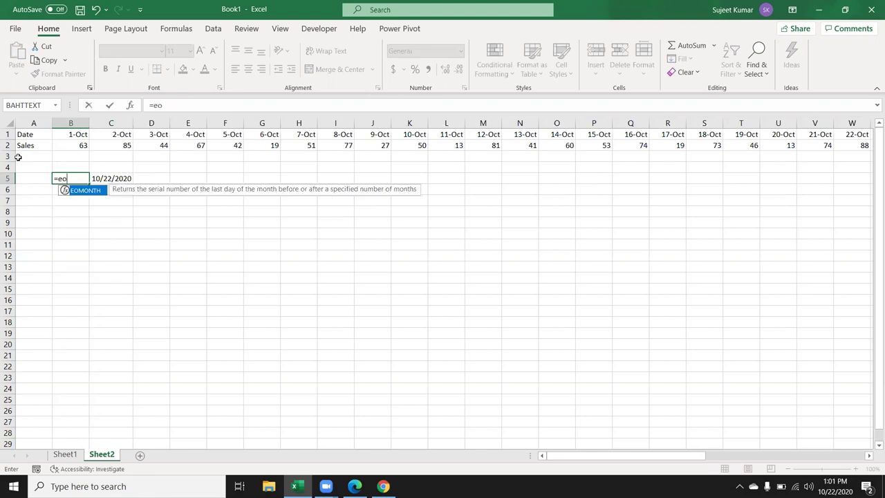
pyautogui.press('Tab')
pyautogui.press('Right')
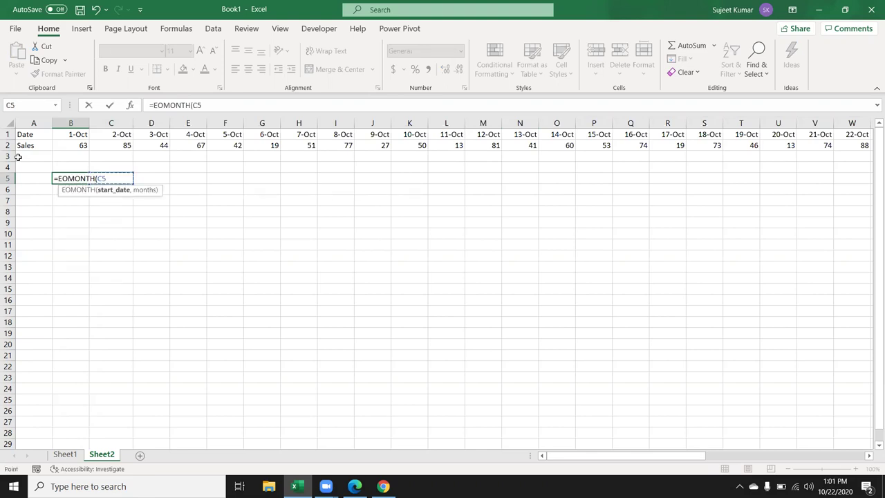
pyautogui.write(',-1)')
pyautogui.write('+1')
pyautogui.press('Return')
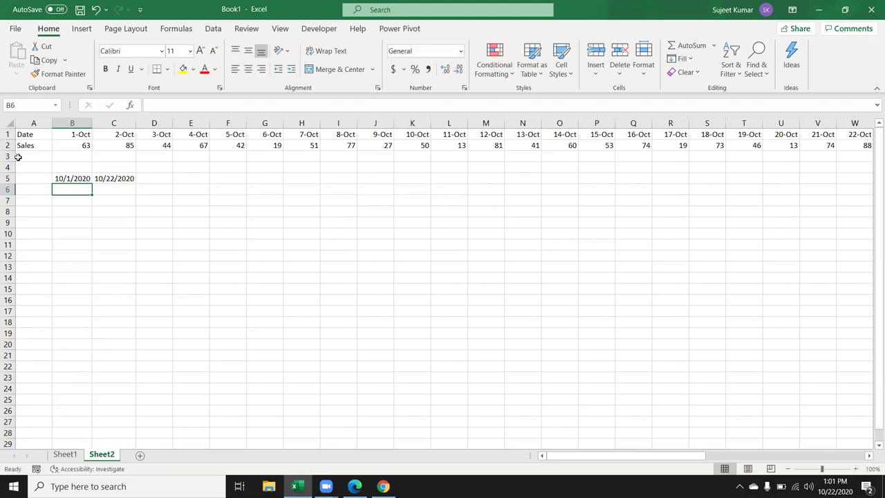
pyautogui.press('Up')
pyautogui.press('Right')
pyautogui.press('Right')
# Step: Start a SUMIFS in D5 summing row 2 with a ">="&B5 start-date criterion
pyautogui.write('=')
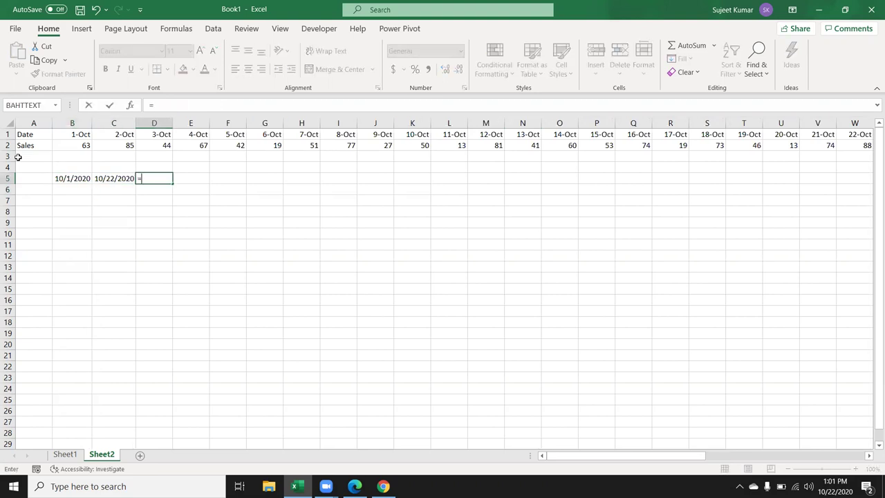
pyautogui.write('sum')
pyautogui.press('Down')
pyautogui.press('Down')
pyautogui.press('Tab')
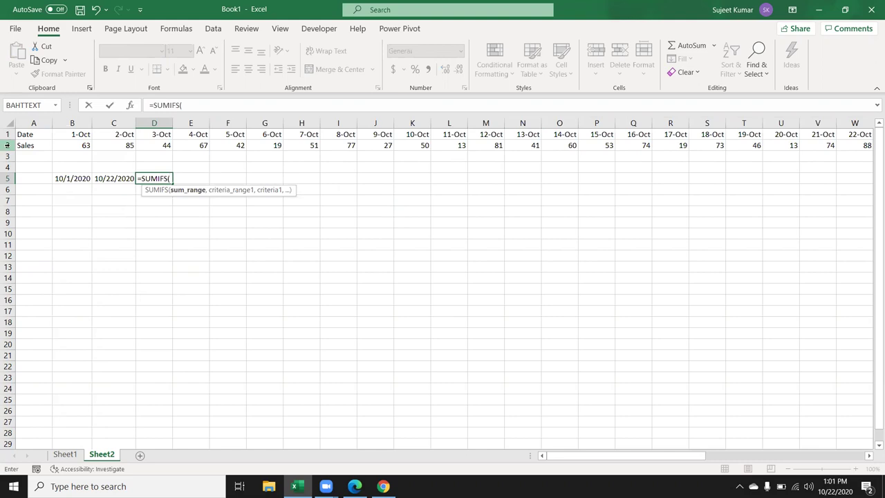
pyautogui.click(8, 145)
pyautogui.write(',">="')
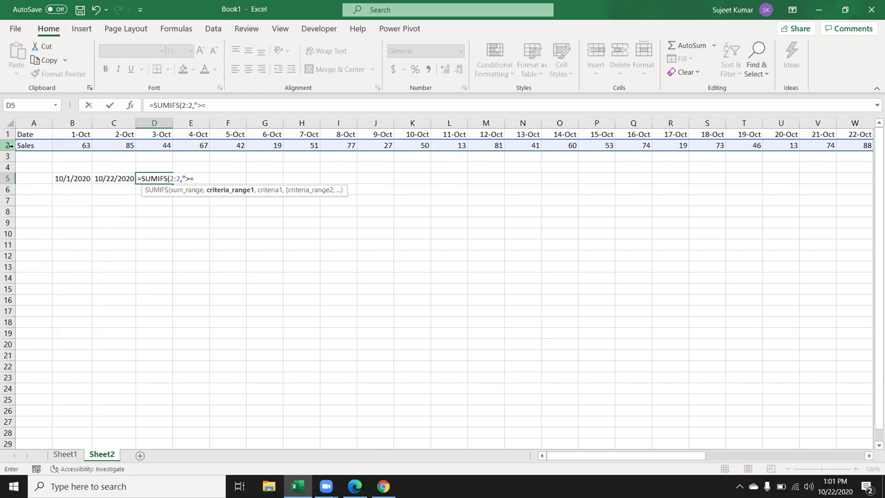
pyautogui.write('&')
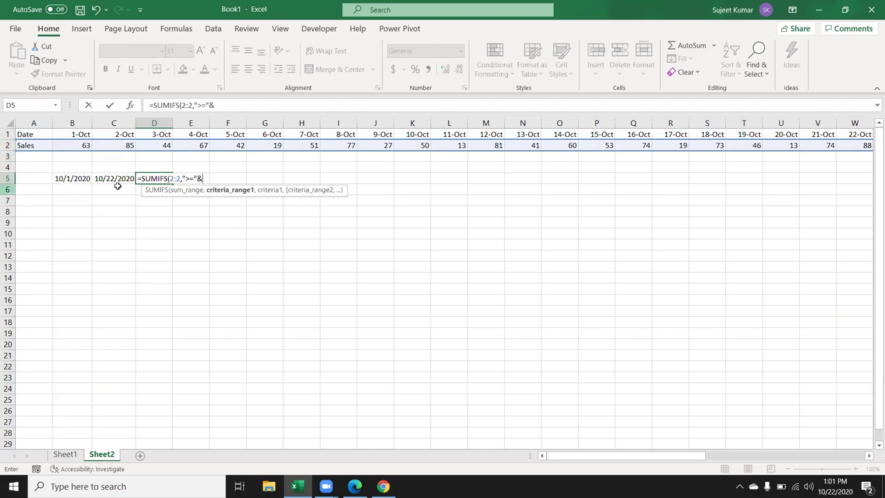
pyautogui.click(60, 180)
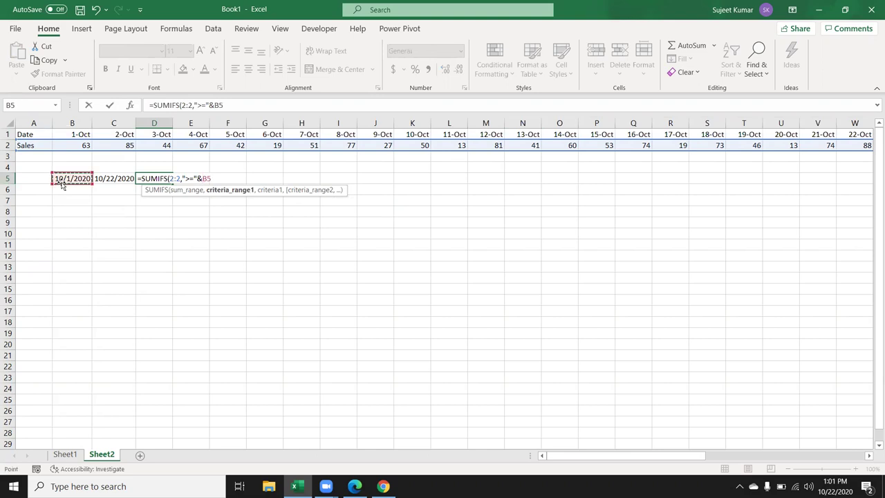
pyautogui.write(',')
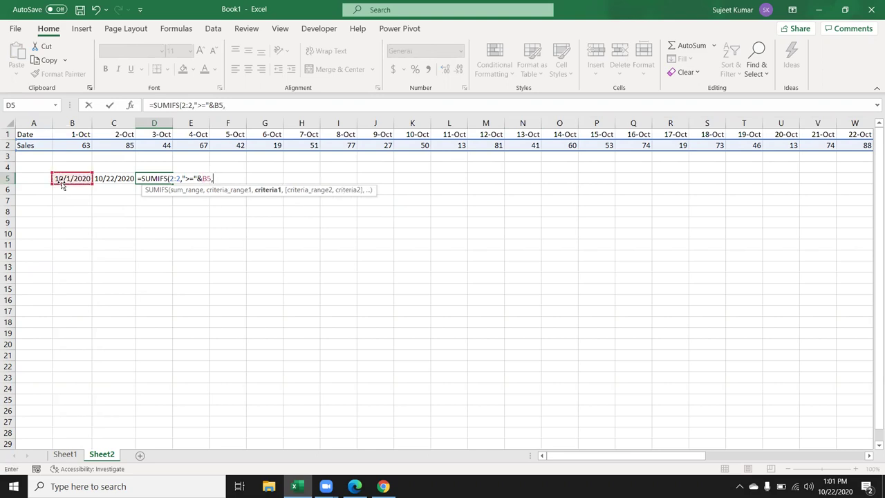
pyautogui.press('F2')
pyautogui.press('Left')
pyautogui.press('Left')
pyautogui.press('Left')
pyautogui.write(',')
# Step: Add row 1 as both date criteria ranges and "<="&C5, completing the SUMIFS for 1160
pyautogui.click(7, 134)
pyautogui.write(',')
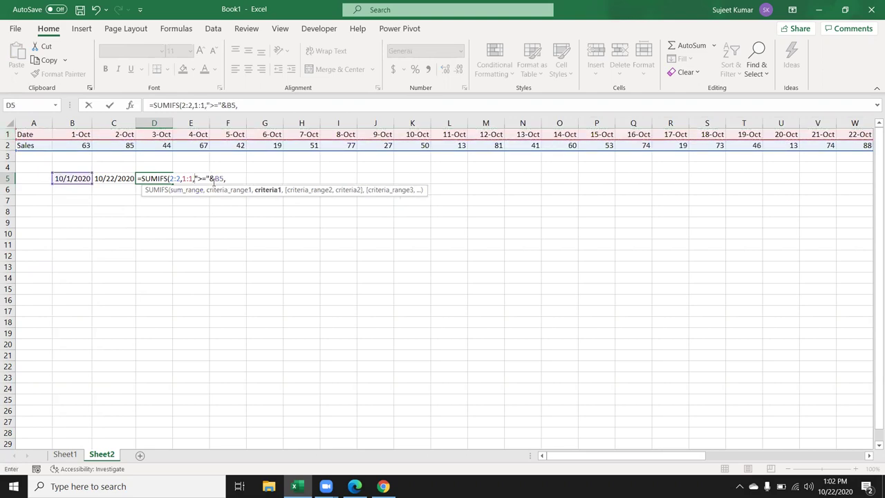
pyautogui.click(230, 177)
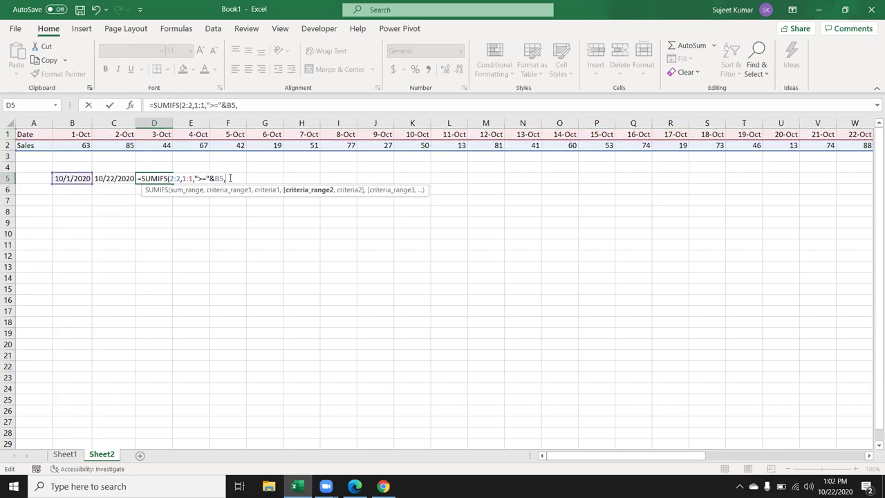
pyautogui.click(7, 133)
pyautogui.write(',"')
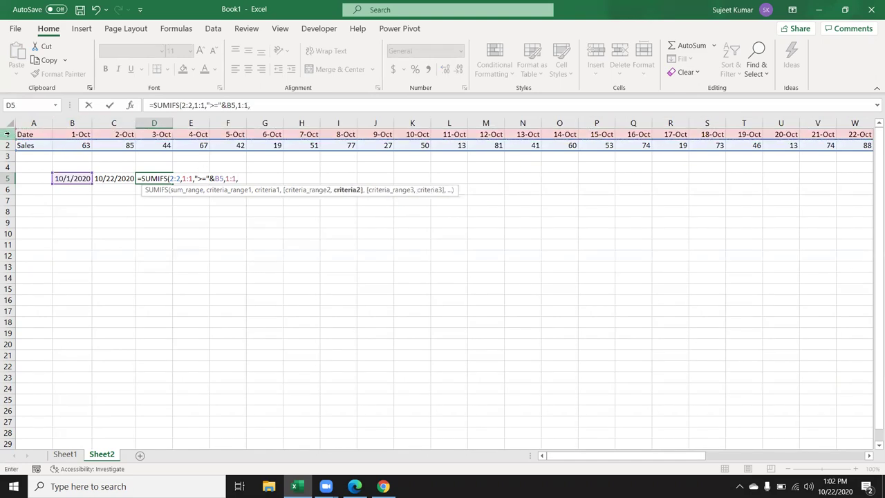
pyautogui.write('<="&')
pyautogui.click(119, 179)
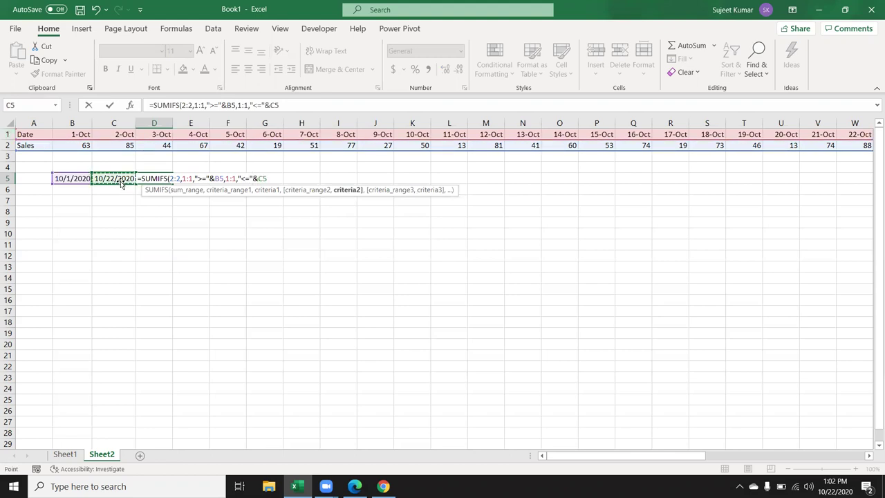
pyautogui.write(')')
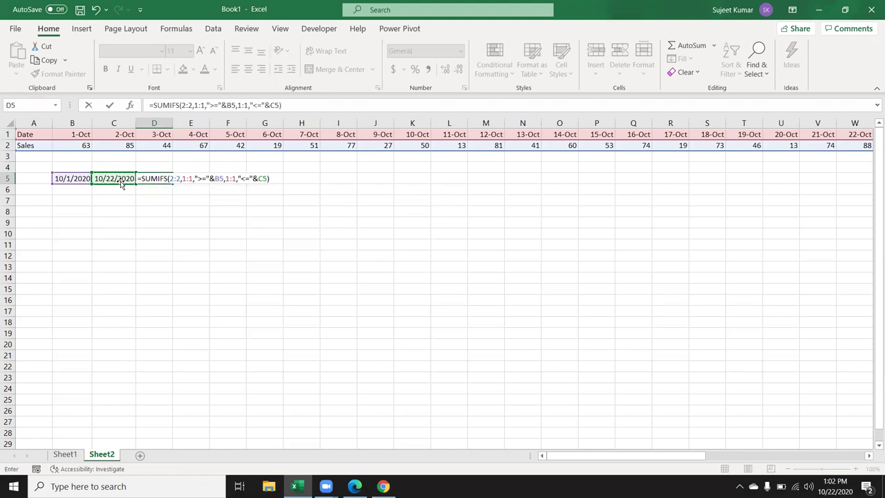
pyautogui.press('Return')
pyautogui.press('Up')
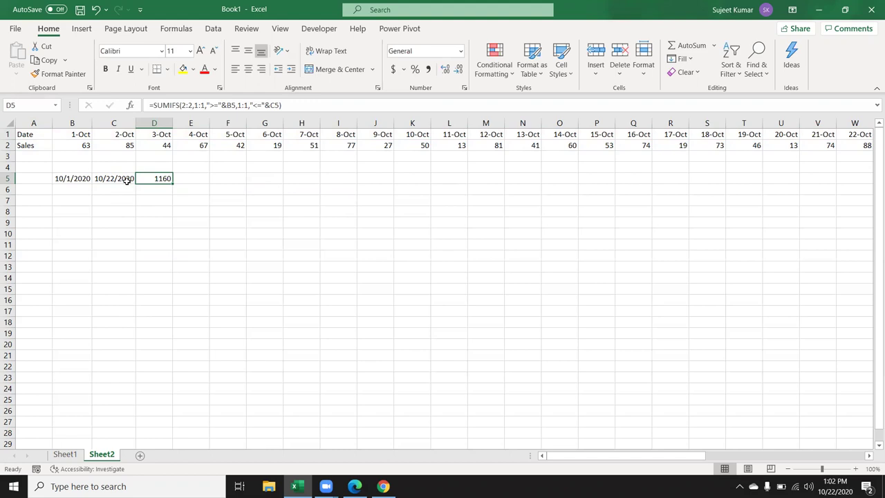
# Step: Review the SUMIFS in D5, TODAY in C5 and EOMONTH in B5, then reopen D5
pyautogui.doubleClick(153, 179)
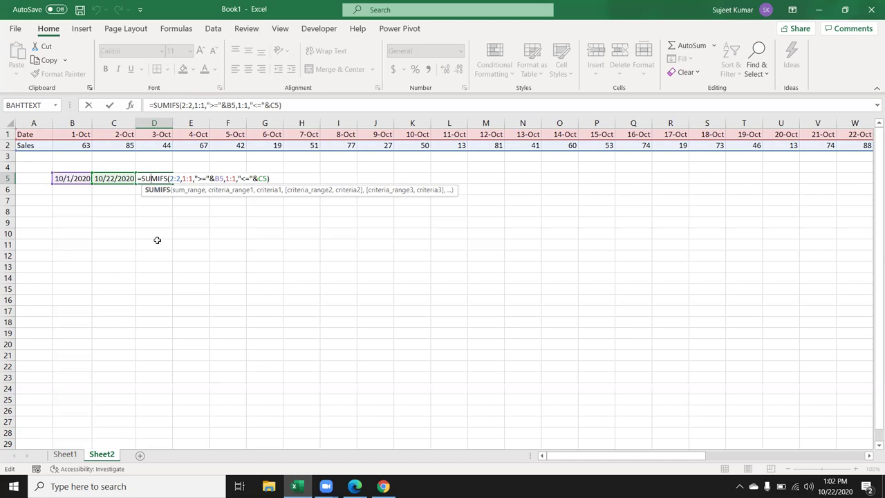
pyautogui.press('Return')
pyautogui.press('Up')
pyautogui.press('Left')
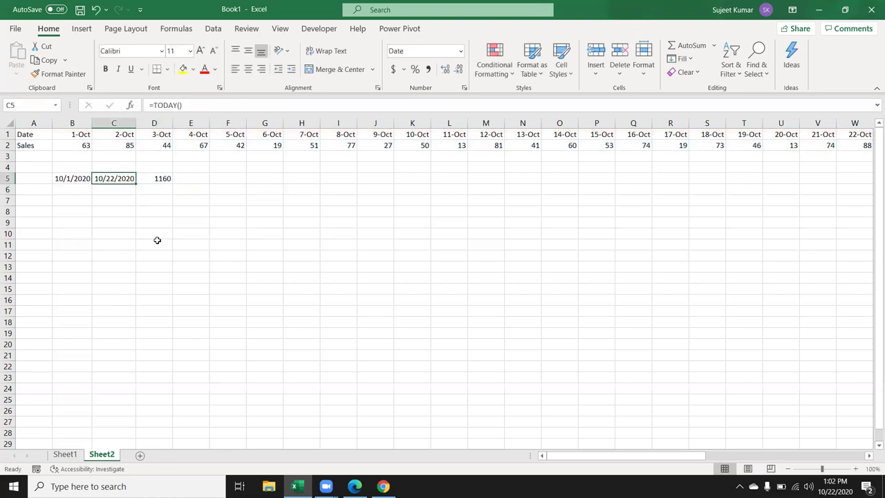
pyautogui.press('Right')
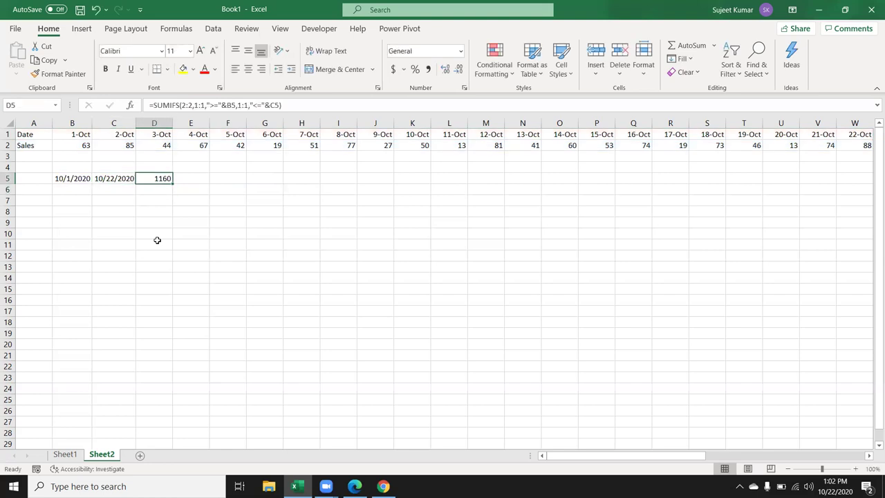
pyautogui.click(61, 179)
pyautogui.moveTo(153, 105); pyautogui.dragTo(279, 105)
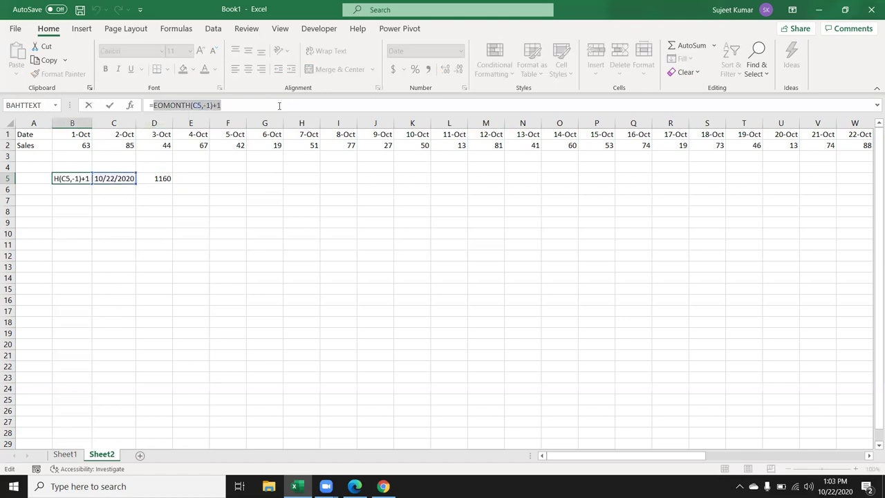
pyautogui.press('Escape')
pyautogui.doubleClick(155, 178)
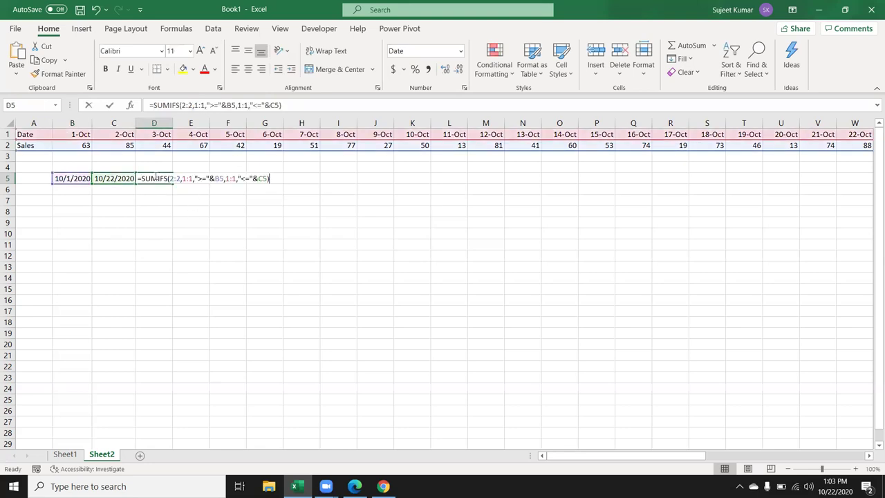
# Step: Replace B5 in D5's SUMIFS start criterion with EOMONTH(C5,-1)+1
pyautogui.doubleClick(218, 178)
pyautogui.write('()')
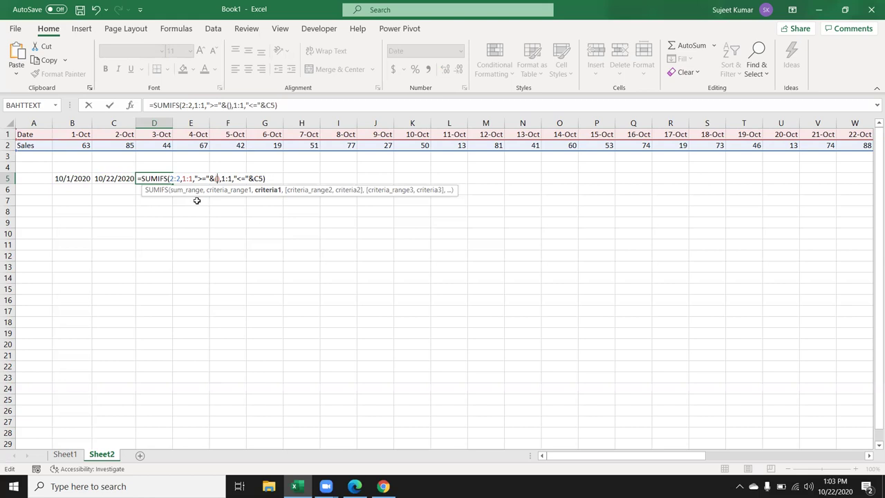
pyautogui.write('EOMONTH(C5,-1)+1')
pyautogui.press('Return')
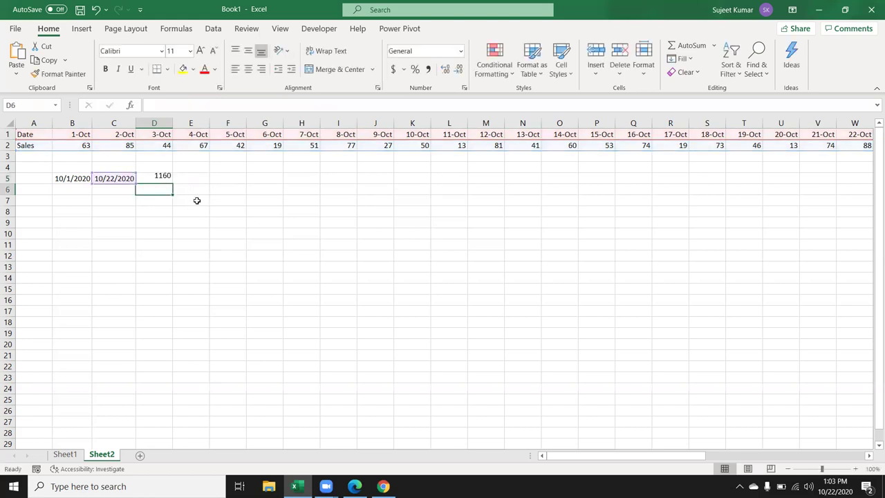
pyautogui.press('Up')
pyautogui.press('Left')
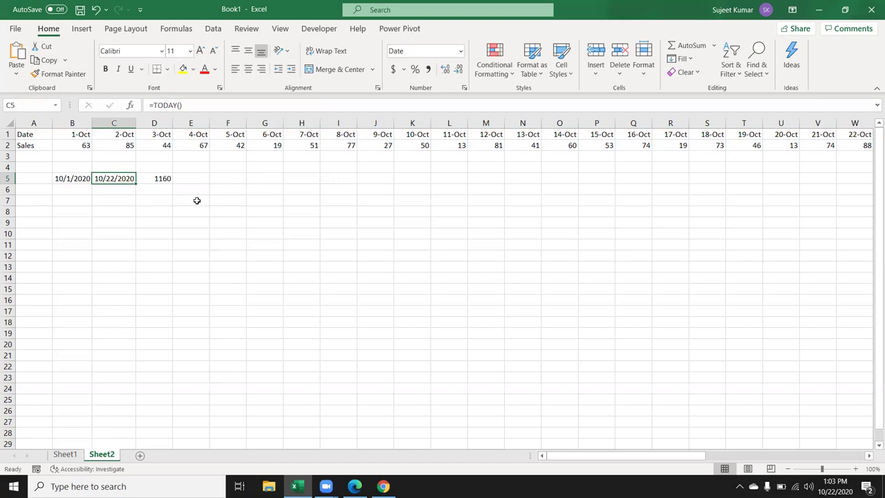
pyautogui.moveTo(154, 104); pyautogui.dragTo(197, 105)
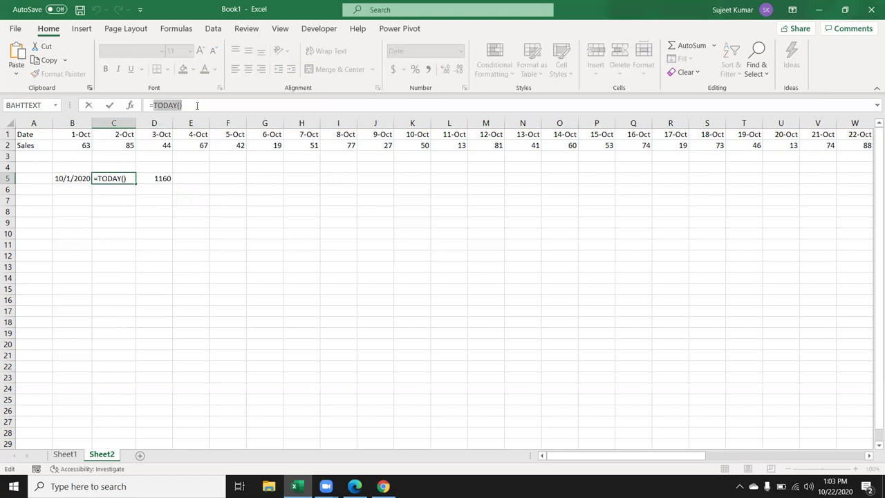
pyautogui.press('Escape')
pyautogui.press('Right')
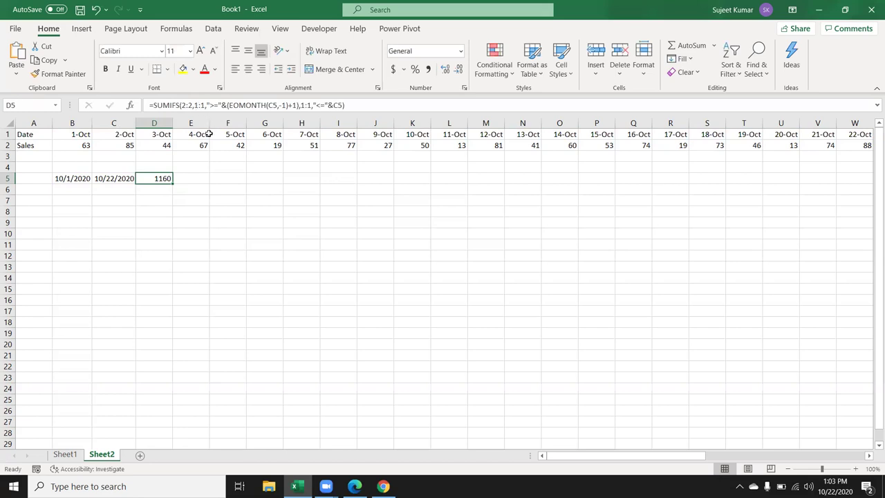
# Step: Swap both remaining C5 references in D5's SUMIFS for TODAY(), keeping the 1160 total
pyautogui.doubleClick(163, 178)
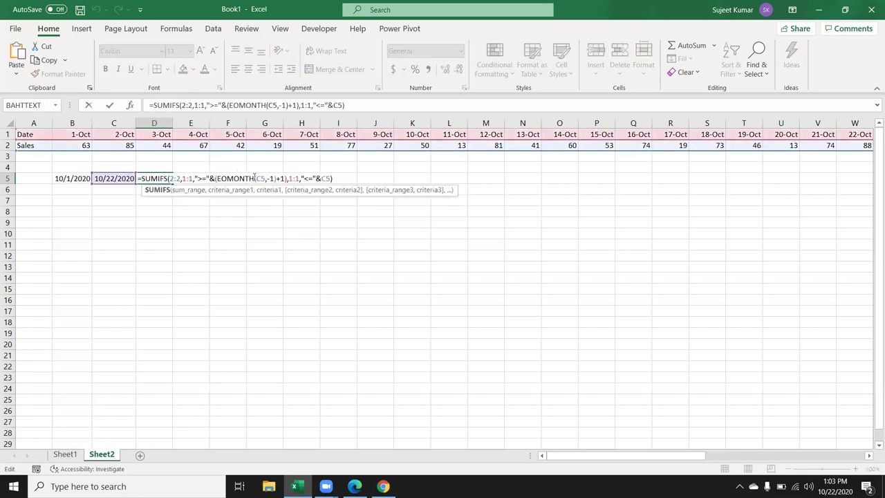
pyautogui.doubleClick(262, 179)
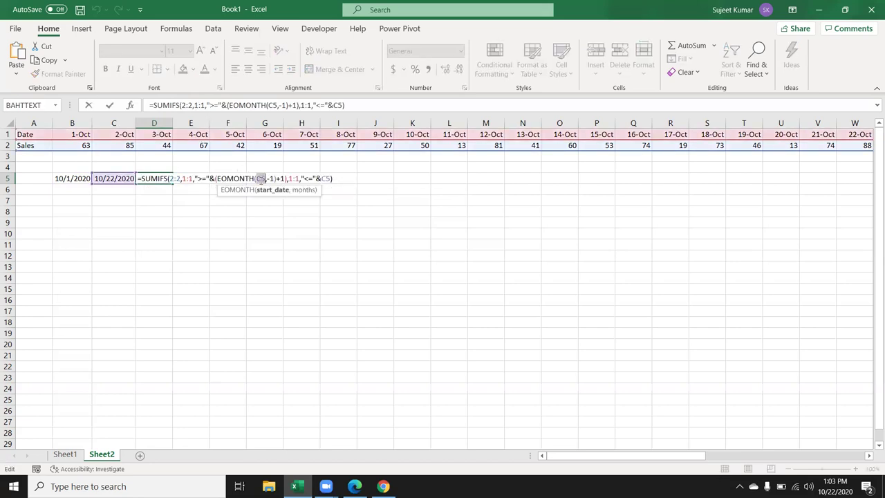
pyautogui.write('TODAY()')
pyautogui.click(343, 178)
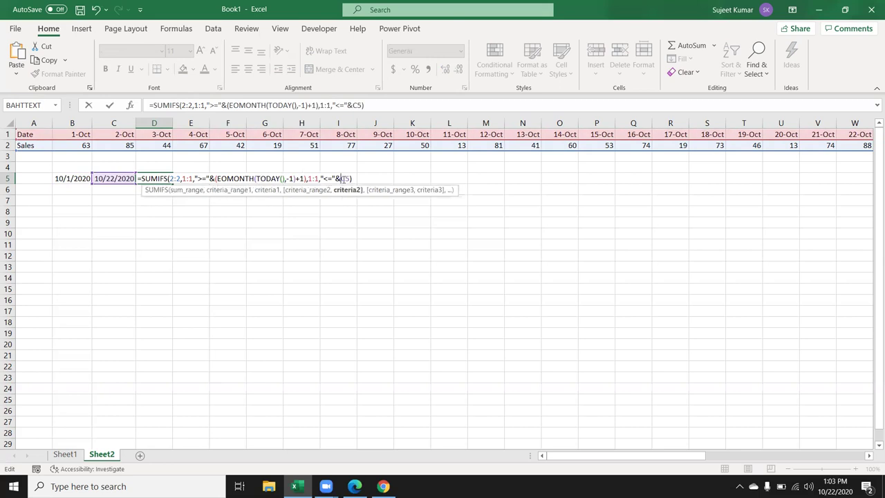
pyautogui.doubleClick(343, 178)
pyautogui.write('TODAY()')
pyautogui.press('Return')
pyautogui.press('Up')
pyautogui.press('Left')
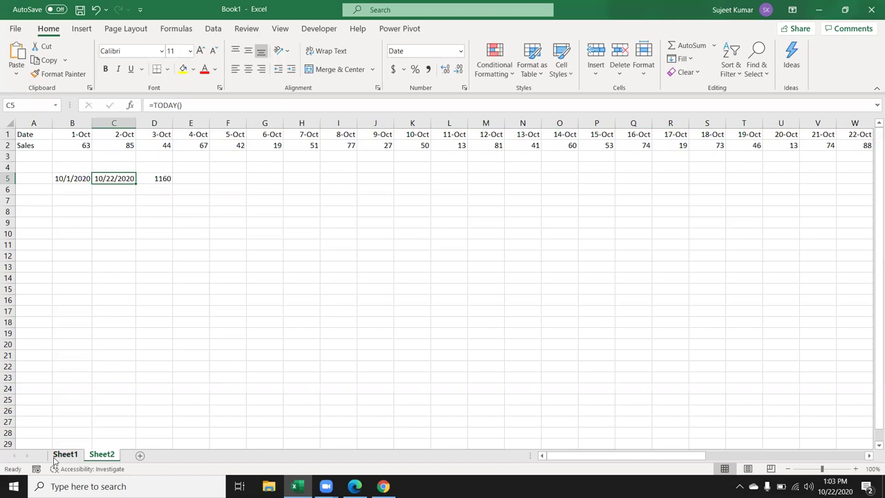
# Step: Switch to Sheet1 and save the workbook as Date.xlsm in Downloads
pyautogui.click(62, 454)
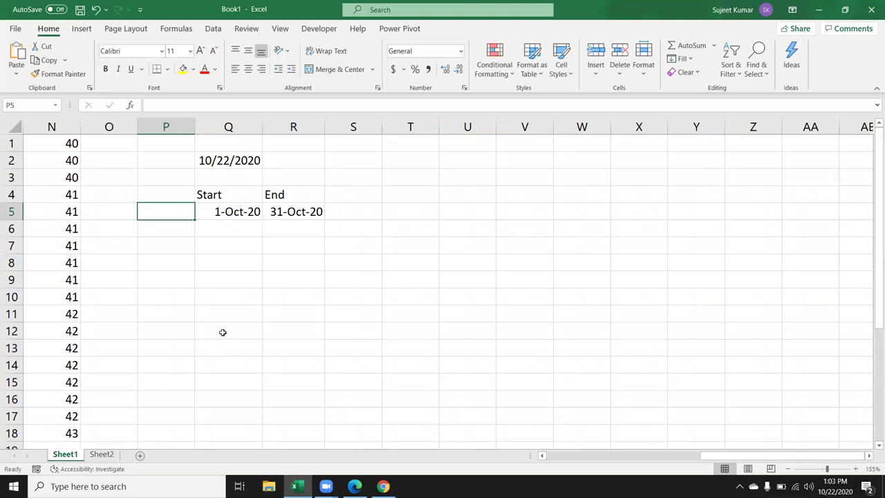
pyautogui.click(80, 10)
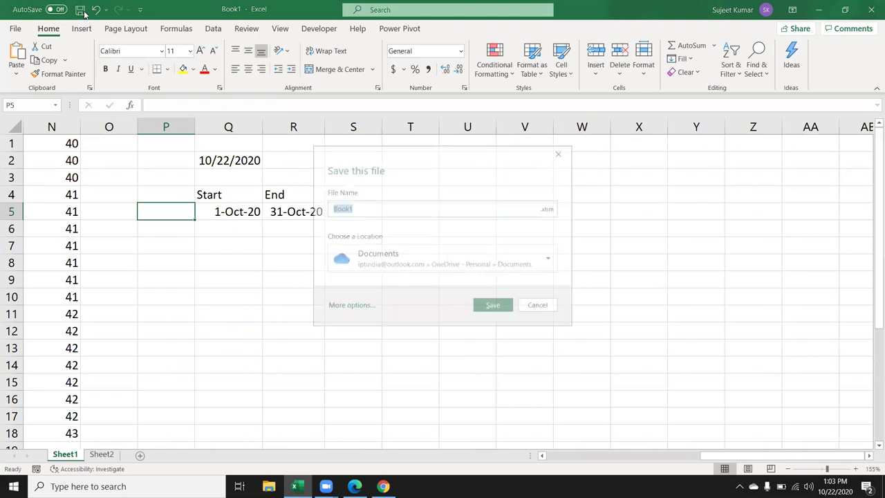
pyautogui.write('Date')
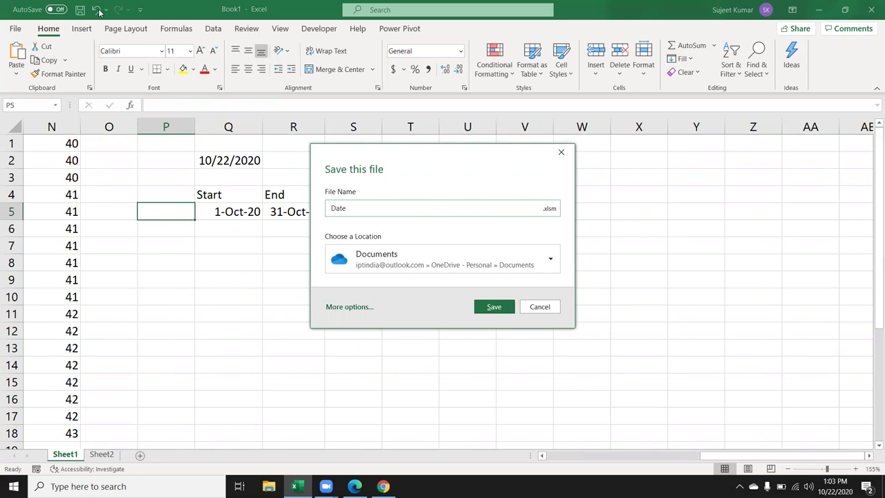
pyautogui.click(467, 257)
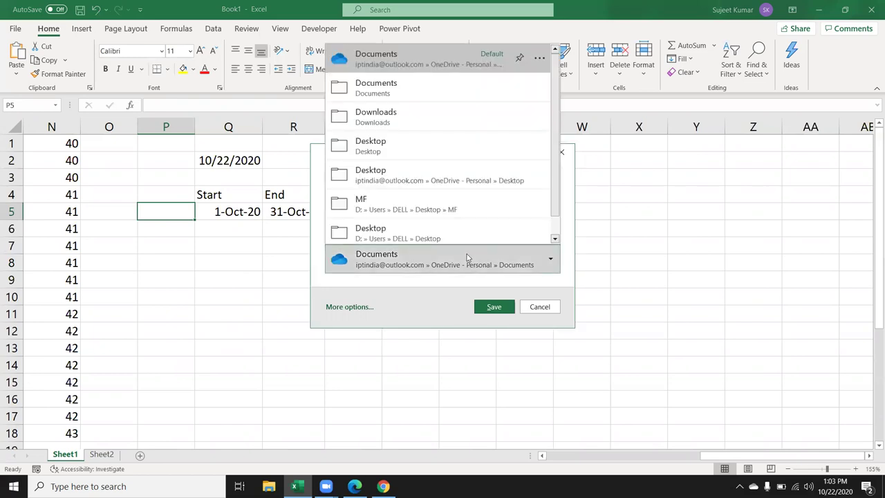
pyautogui.click(405, 122)
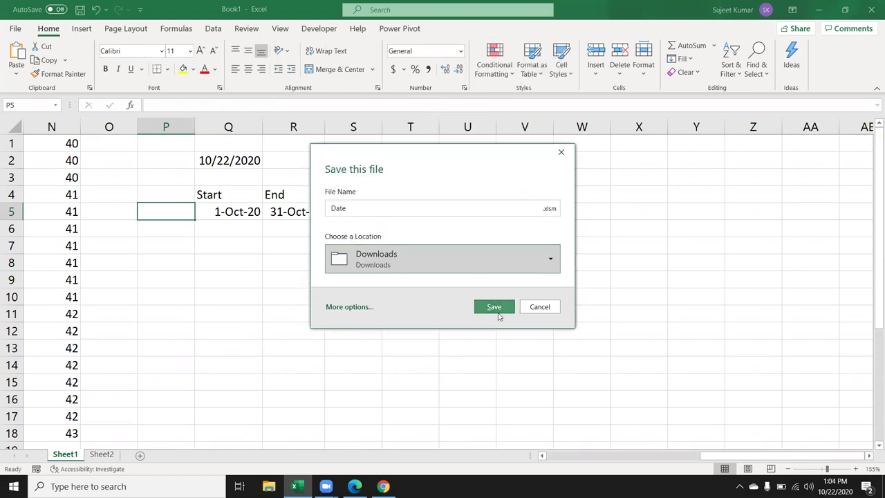
pyautogui.click(495, 309)
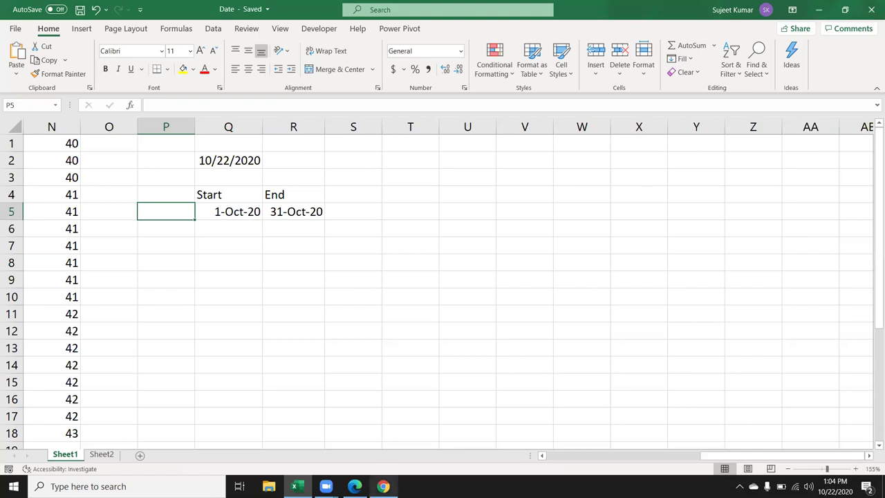
# Step: Reply all to the sent 'file' Gmail conversation with Date.xlsm attached, then show the desktop
pyautogui.click(383, 486)
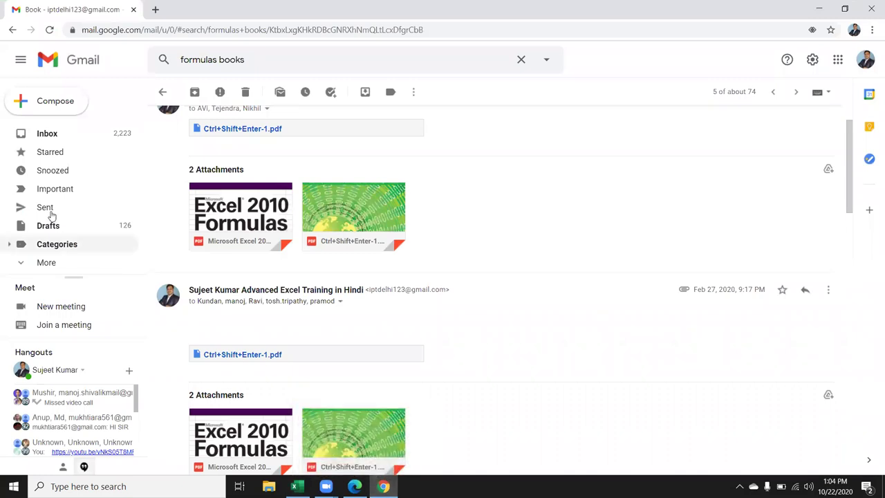
pyautogui.click(45, 209)
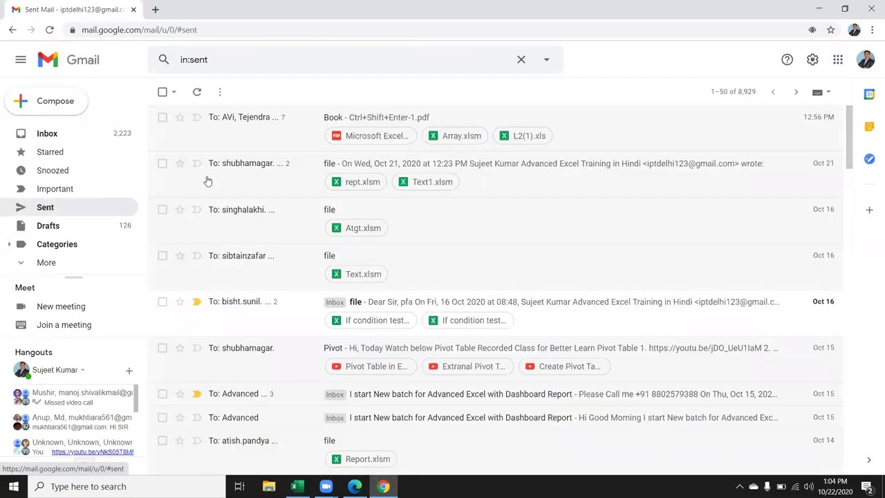
pyautogui.click(309, 190)
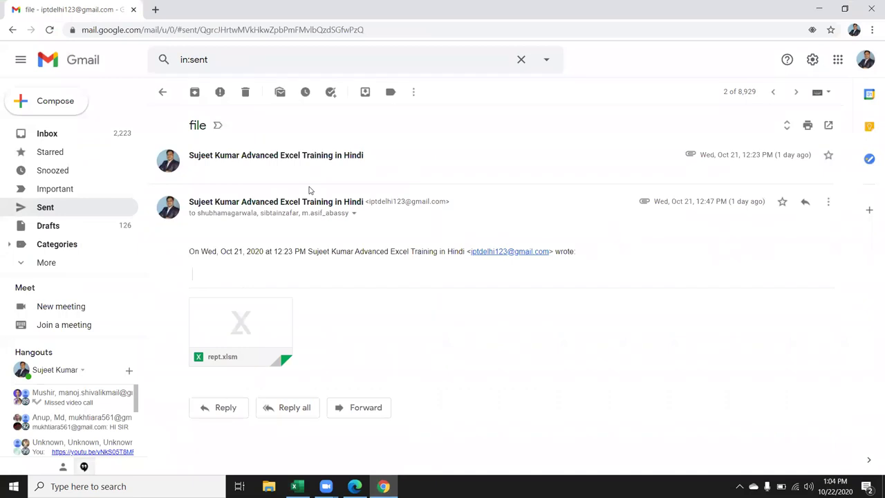
pyautogui.click(279, 409)
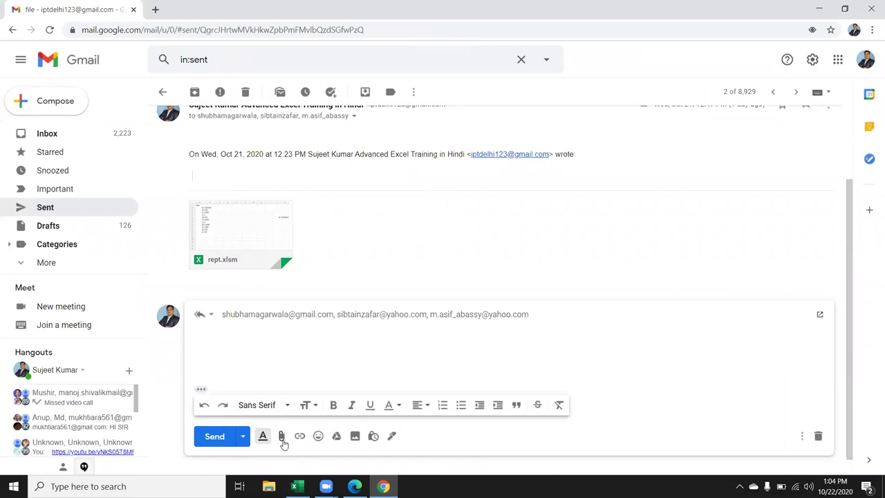
pyautogui.click(282, 436)
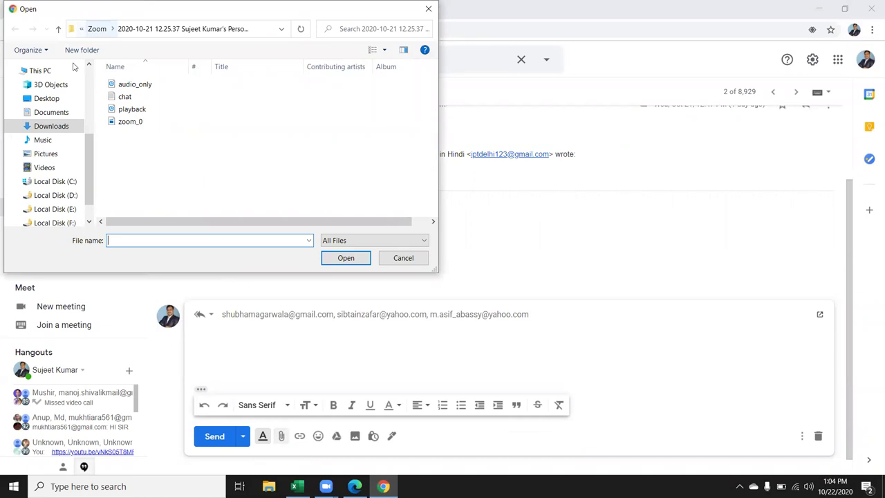
pyautogui.click(59, 132)
pyautogui.click(112, 100)
pyautogui.doubleClick(111, 100)
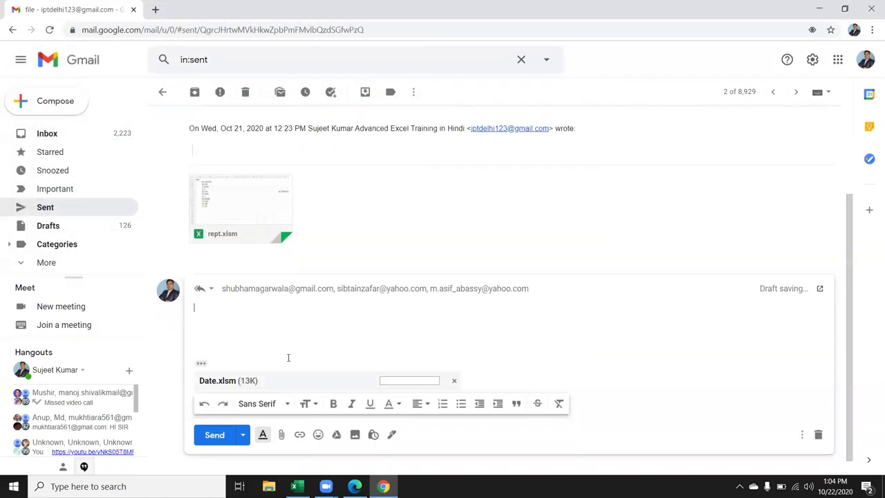
pyautogui.click(221, 440)
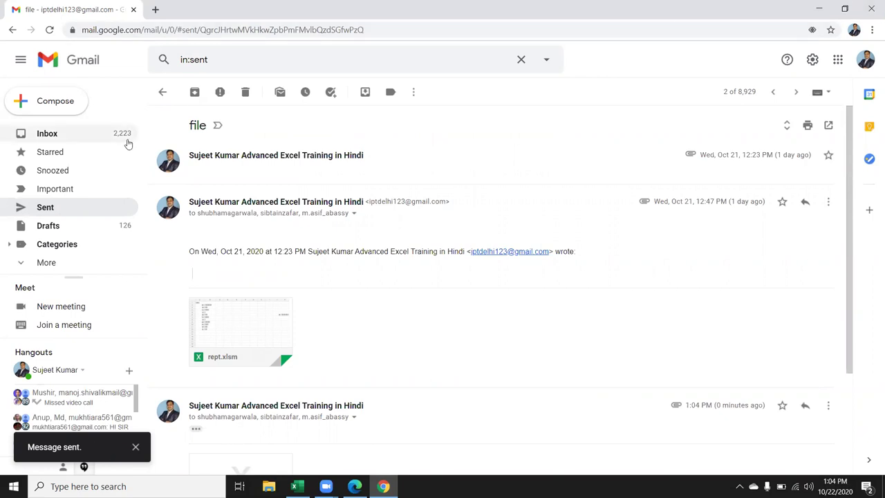
pyautogui.press('super+d')
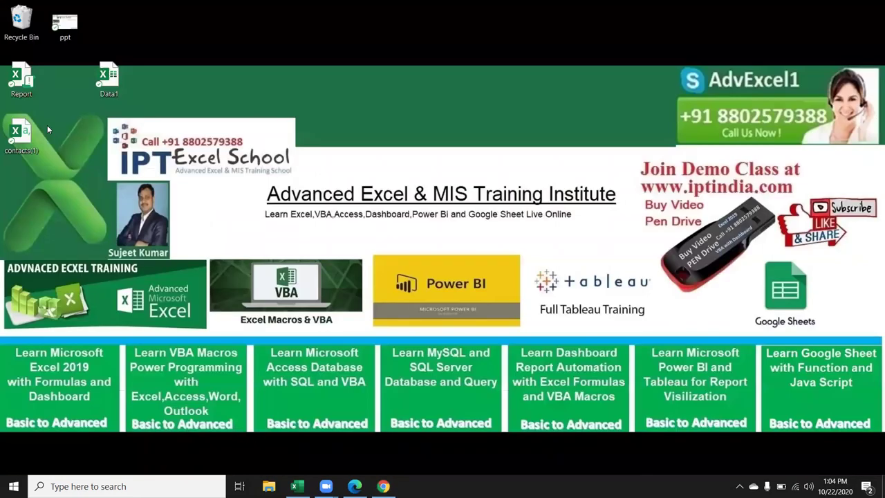